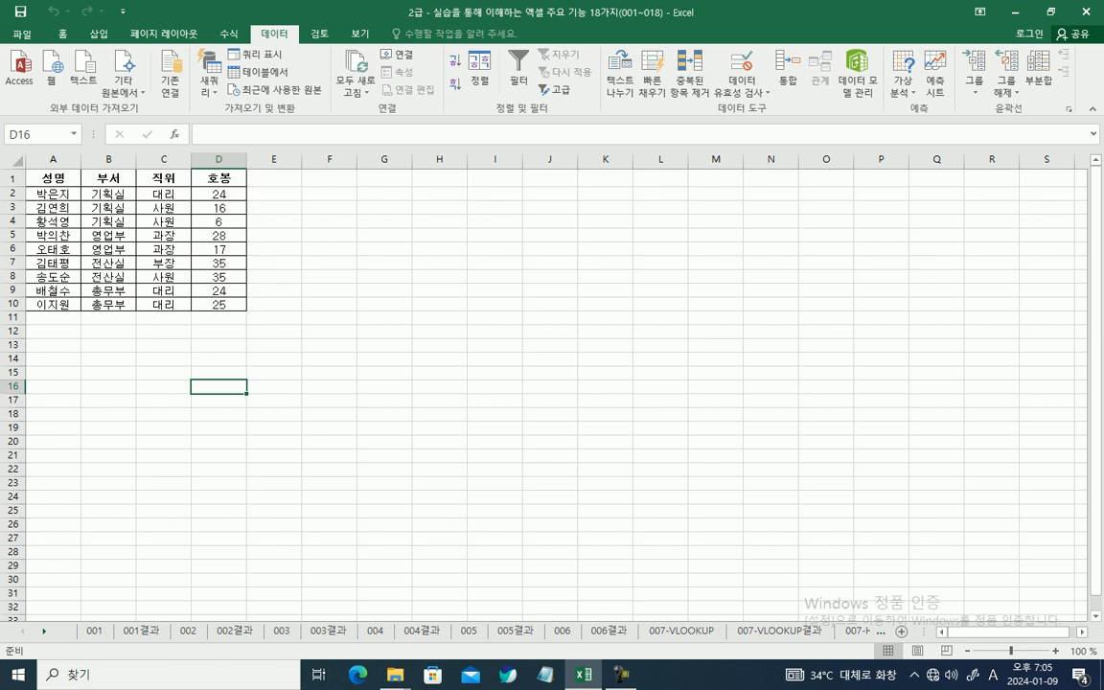
Step: Open the workbook "2급 - 실습을 통해 이해하는 엑셀 주요 기능 18가지(001~018)" from the Documents subfolder "2급_엑셀_주요_기능_18가지(2022) (1)"
click(22, 33)
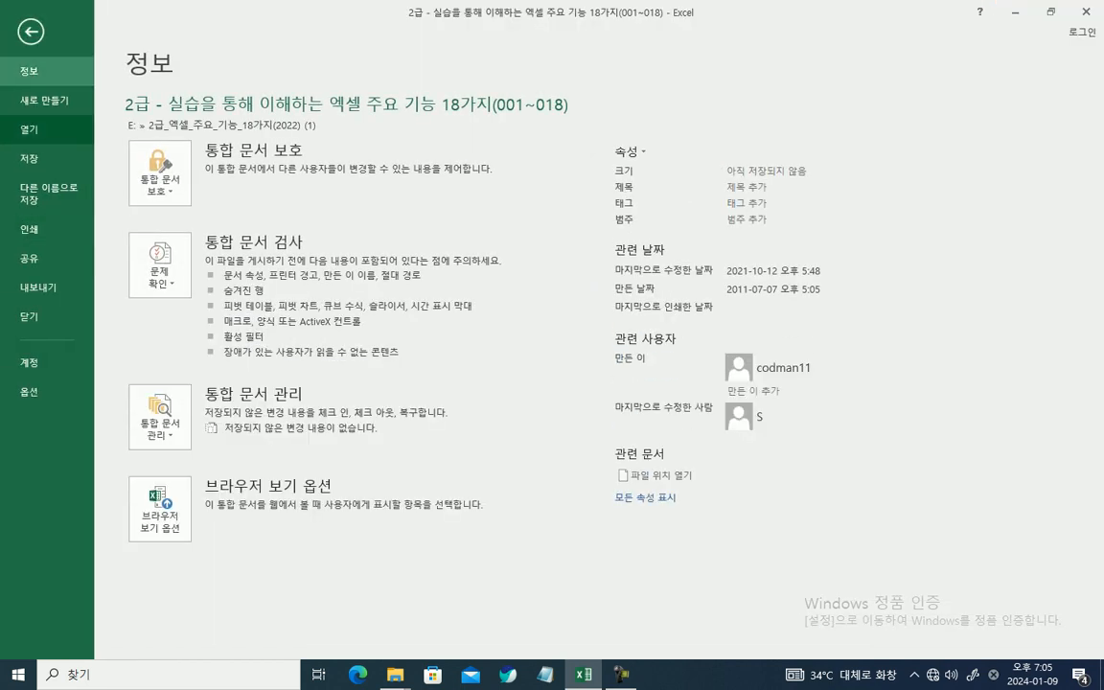
click(29, 128)
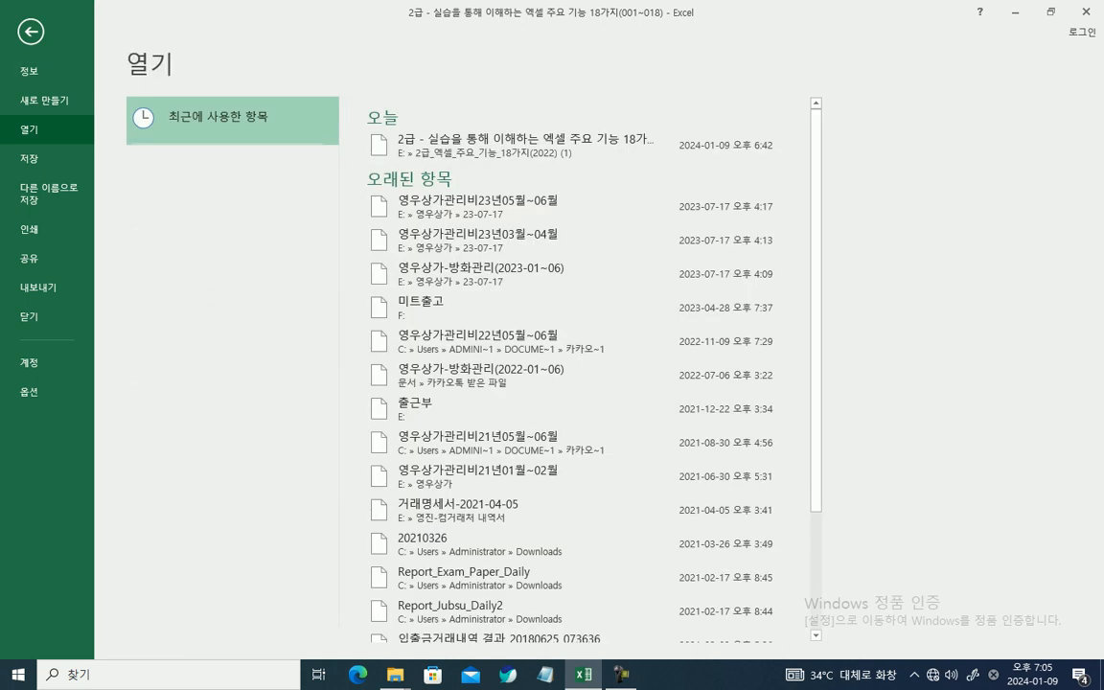
click(212, 287)
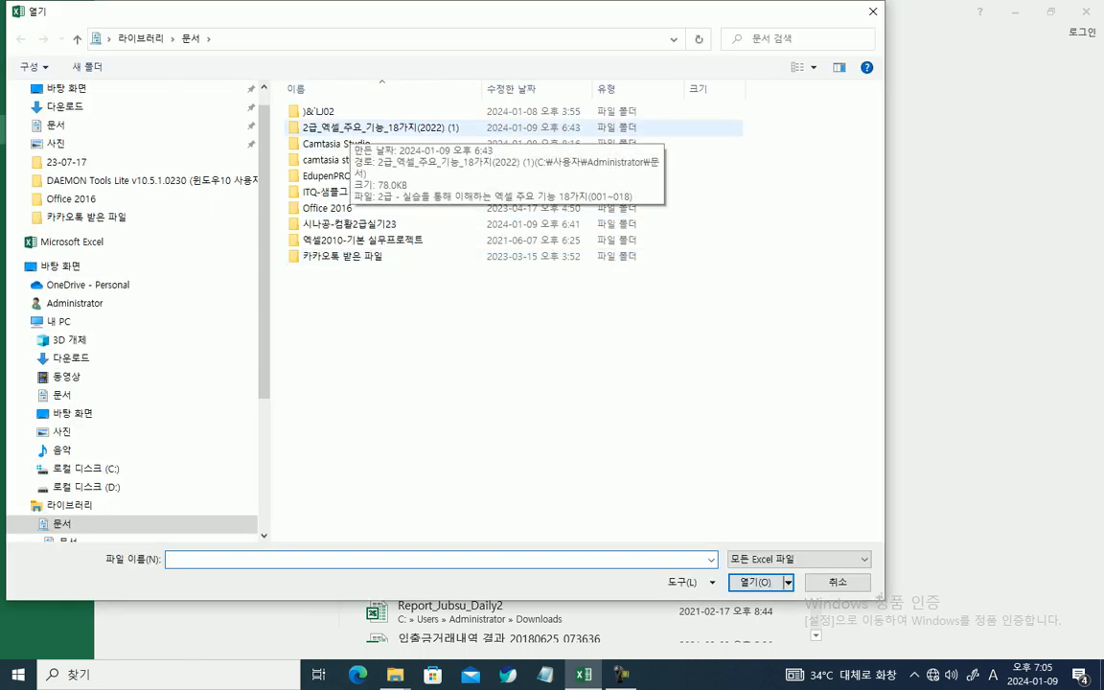
double_click(380, 126)
click(380, 112)
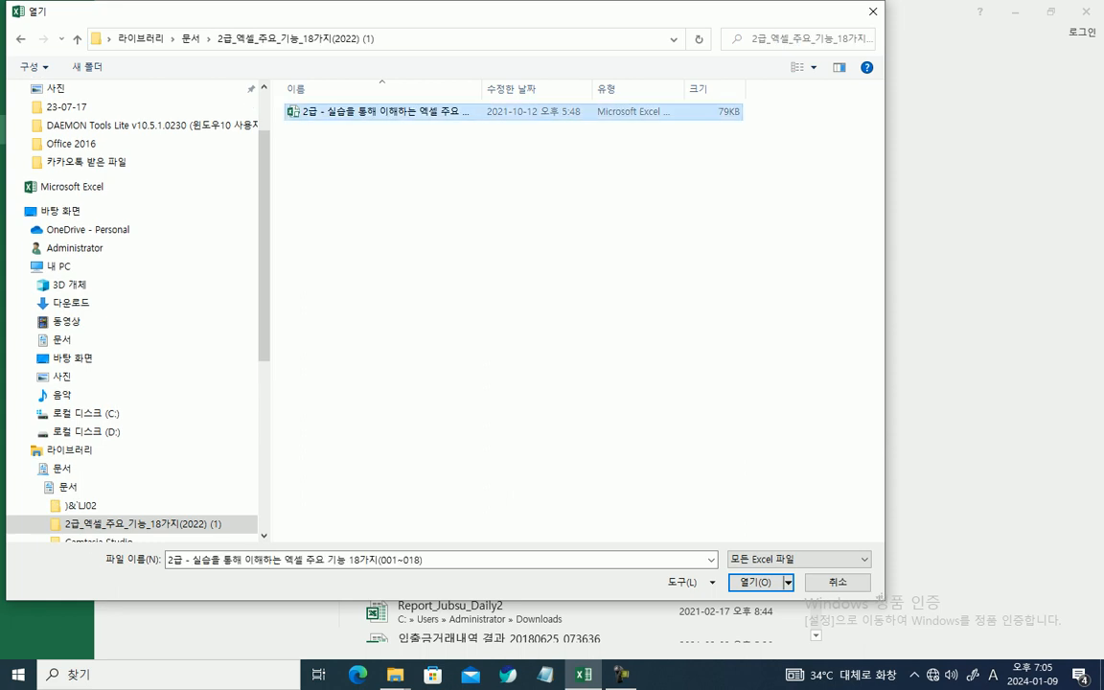
key(Return)
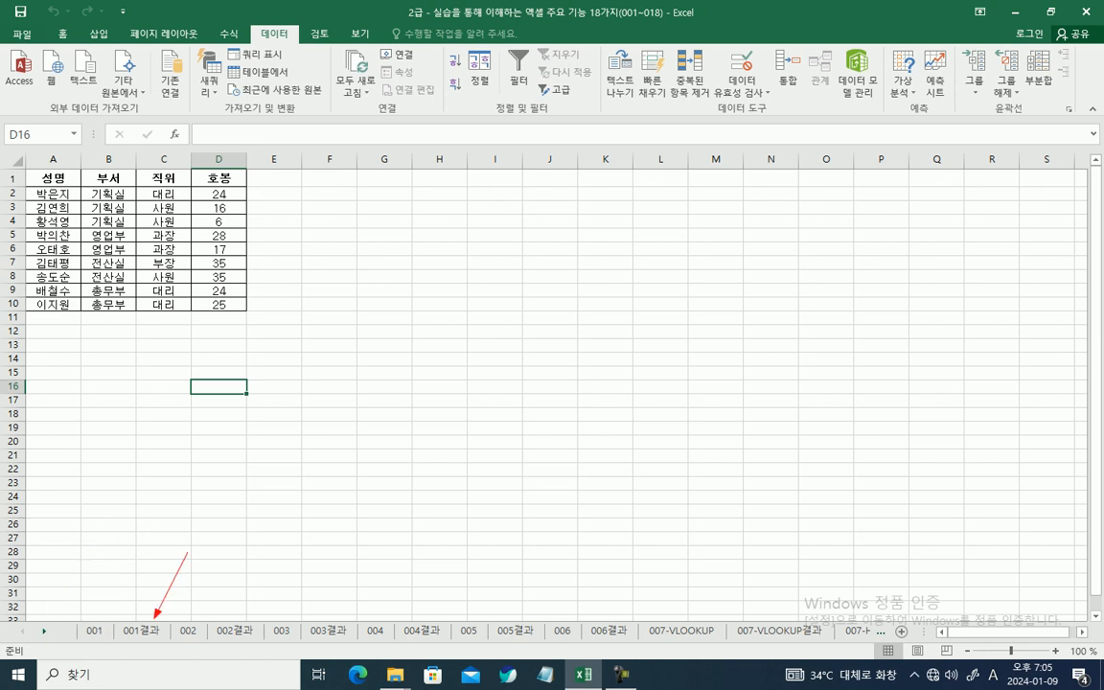
Step: Enter the text "araa" in cell D16
text(araa)
click(218, 483)
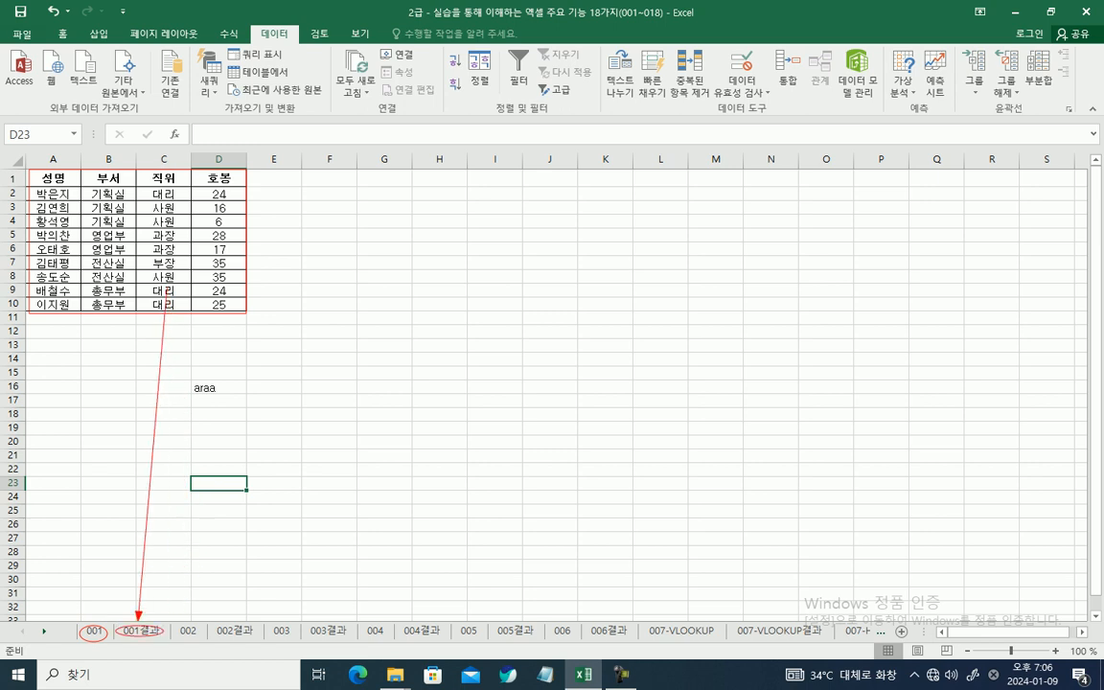
key(Escape)
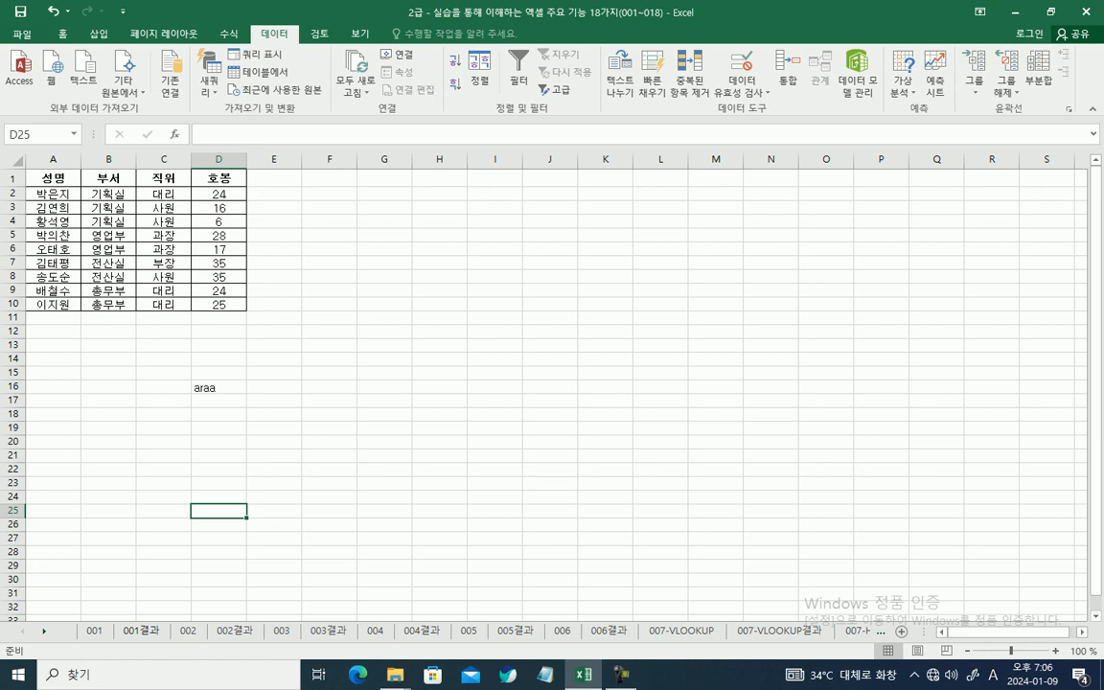
Step: Review the completed 평균 column on the 001결과 sheet
click(141, 630)
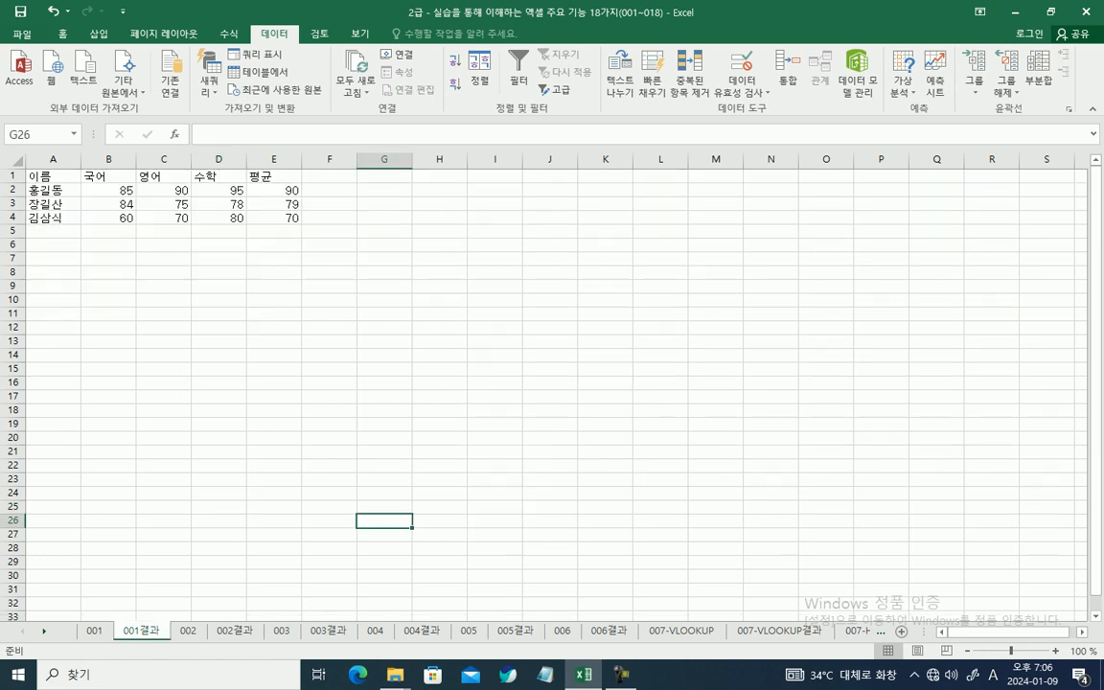
mouse_move(272, 181)
mouse_down()
mouse_move(298, 202)
mouse_move(305, 231)
mouse_up()
key(Escape)
mouse_move(234, 300)
mouse_down()
mouse_move(143, 433)
mouse_move(93, 621)
mouse_move(111, 637)
mouse_move(94, 625)
mouse_up()
key(Escape)
Step: Go to sheet 001 and examine the names, the subject scores and the empty 평균 cells E2:E4
click(94, 631)
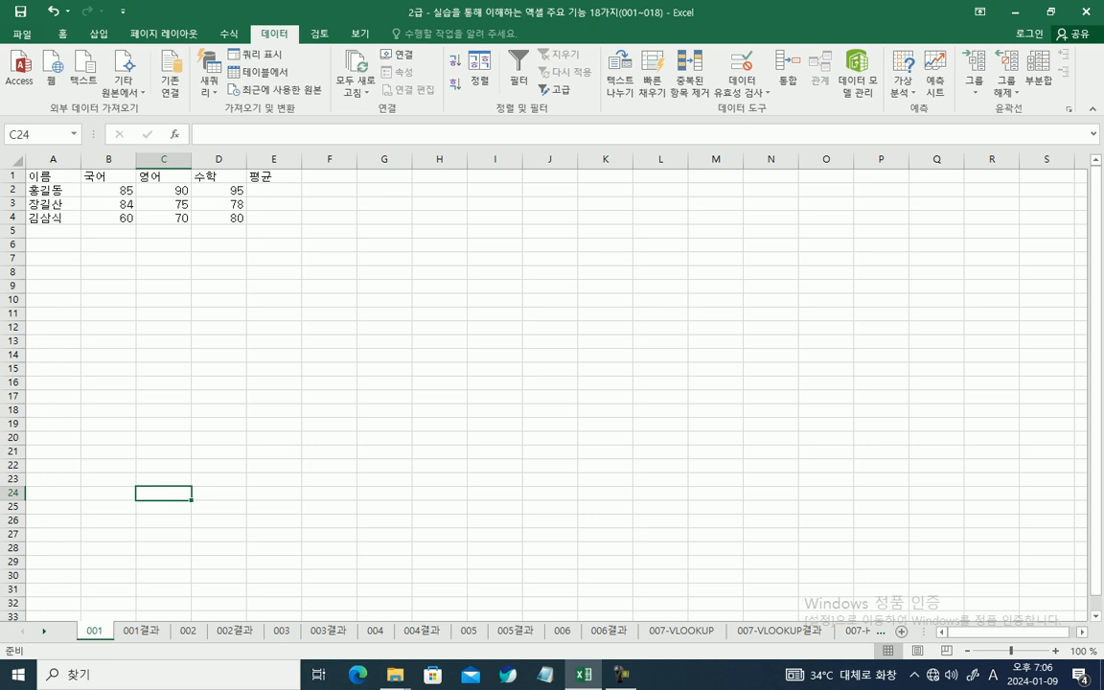
click(53, 190)
click(53, 204)
click(53, 218)
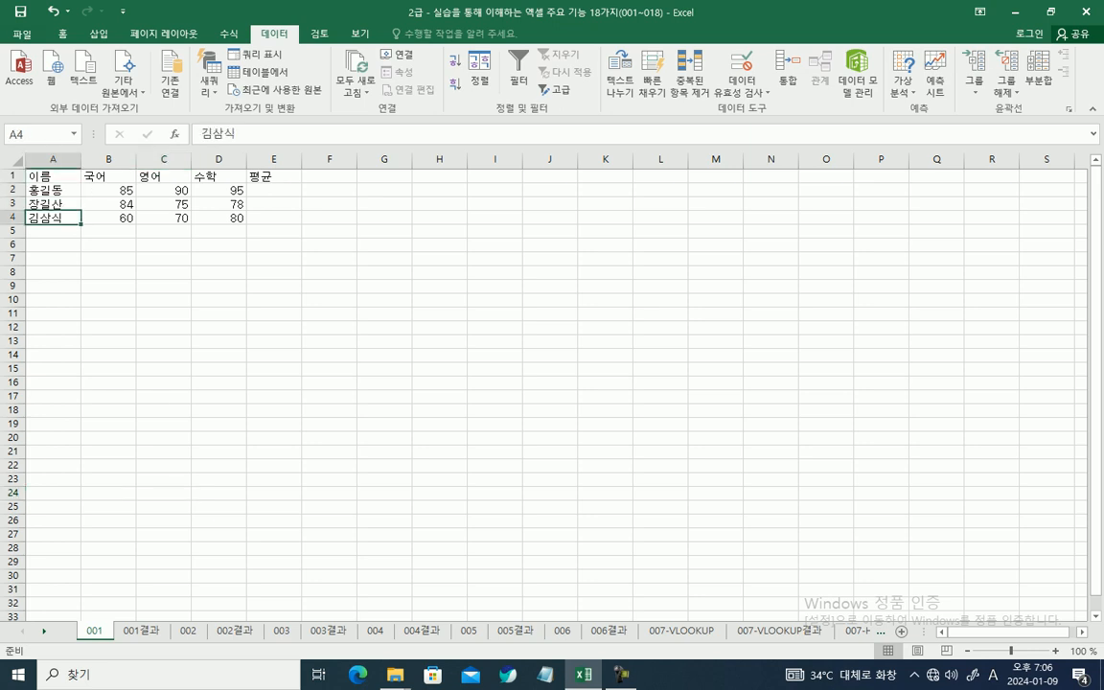
drag(109, 190, 232, 202)
drag(108, 191, 168, 204)
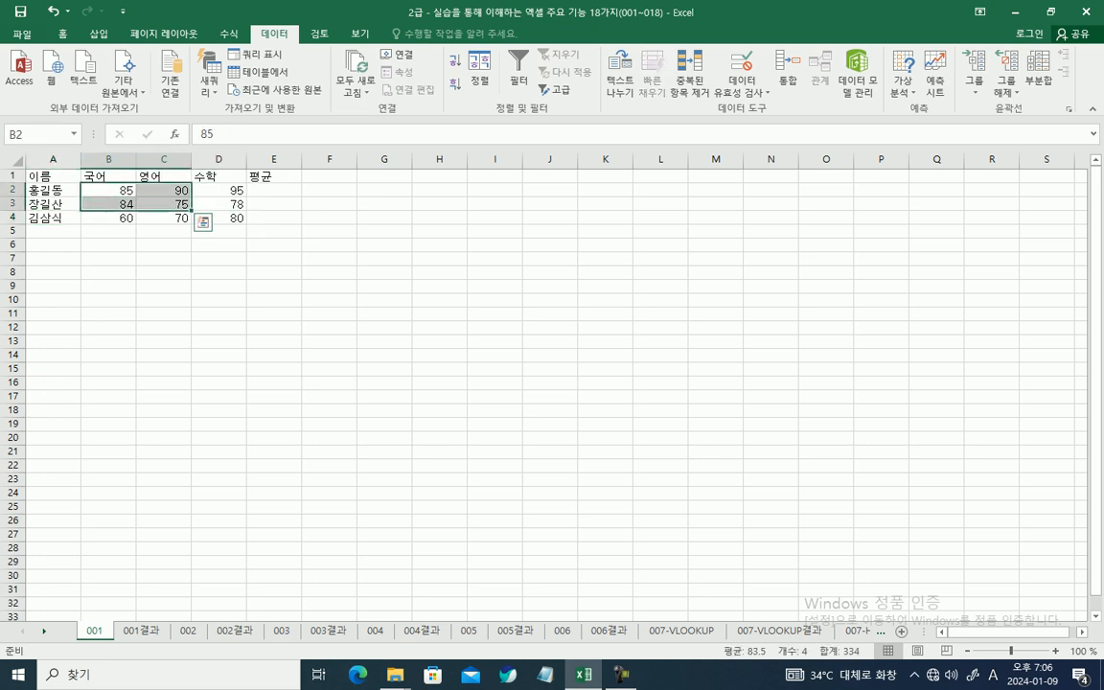
drag(274, 191, 274, 218)
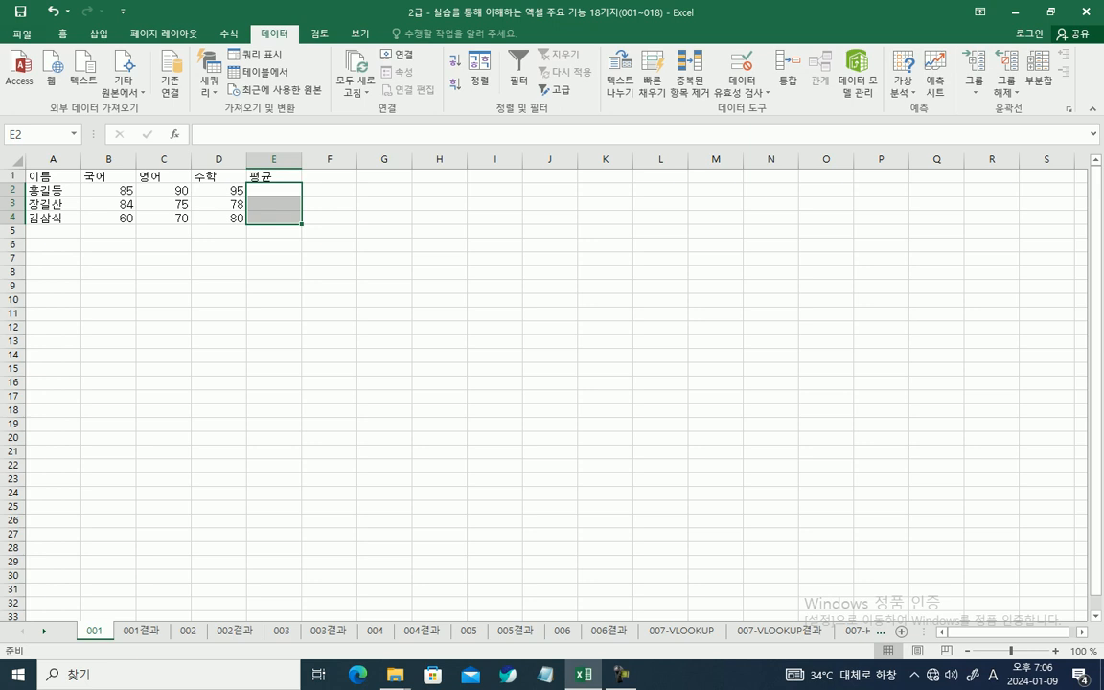
Step: Insert the AVERAGE function over the scores in B2:D2 into cell E2 using AutoSum's 평균 option
click(274, 190)
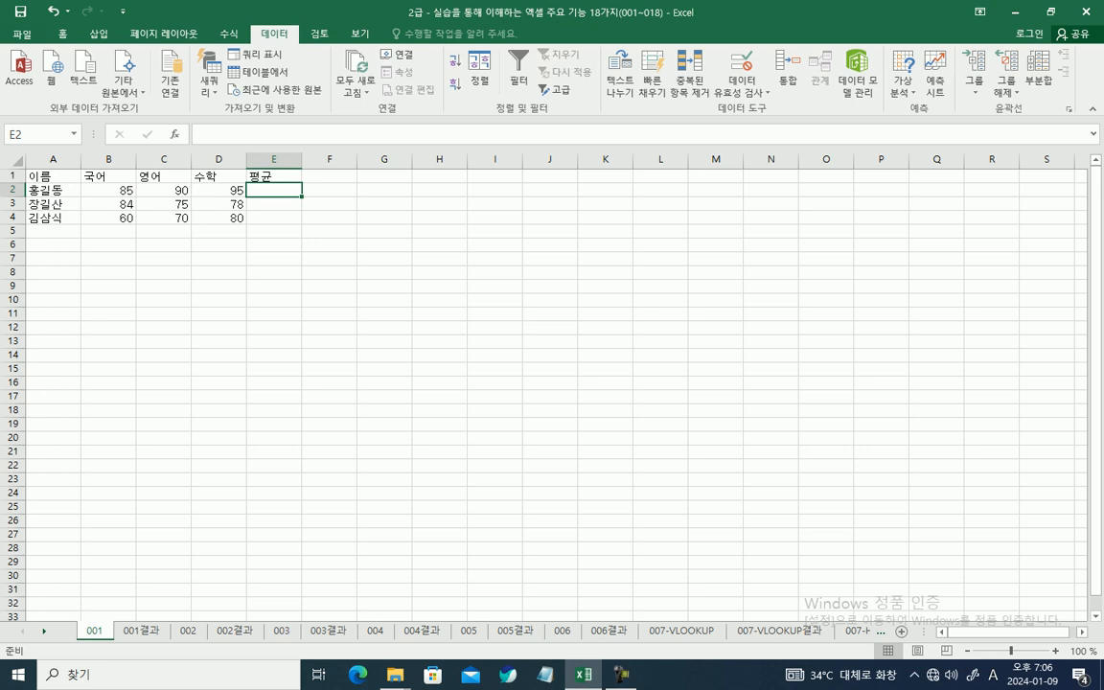
scroll(544, 383, up, 3)
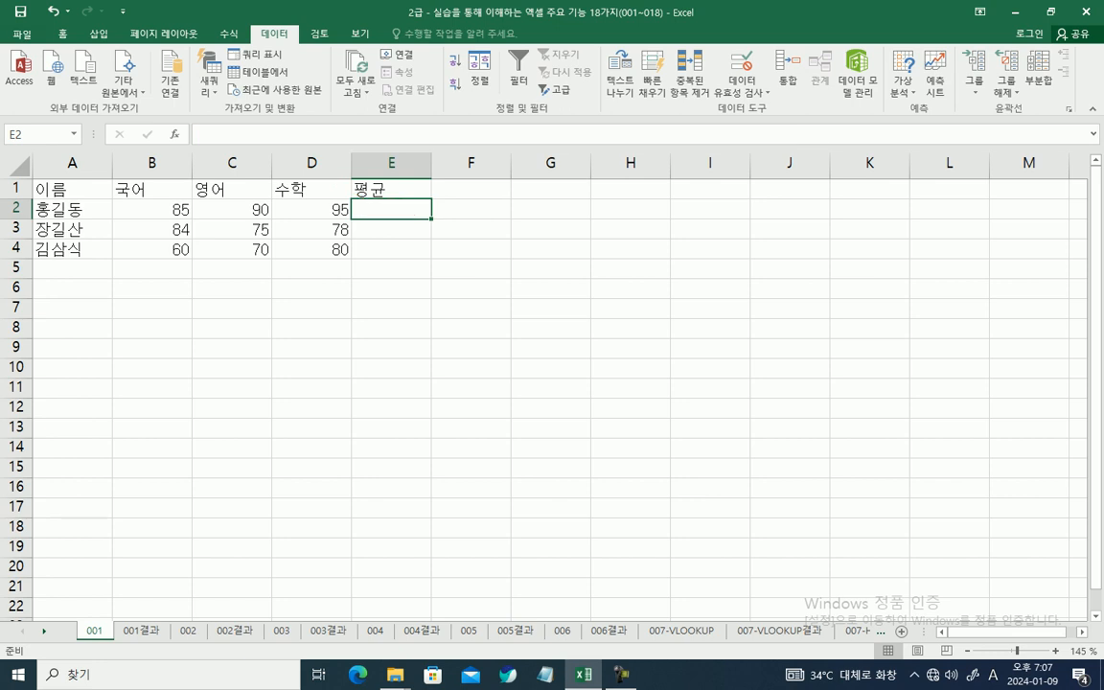
click(203, 134)
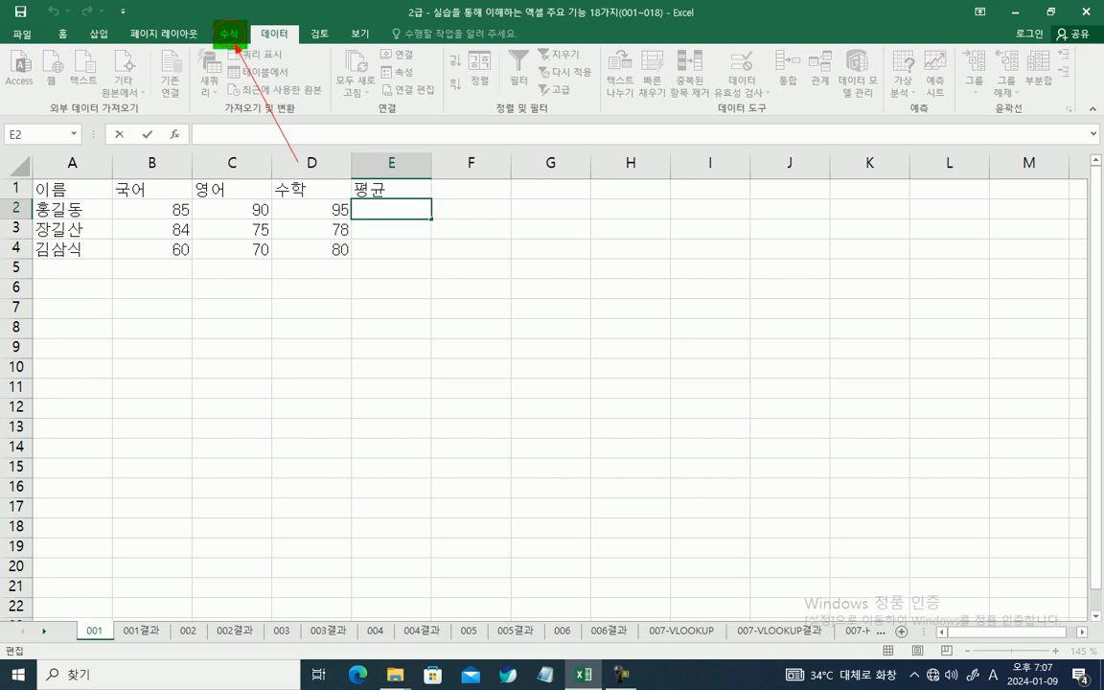
click(229, 34)
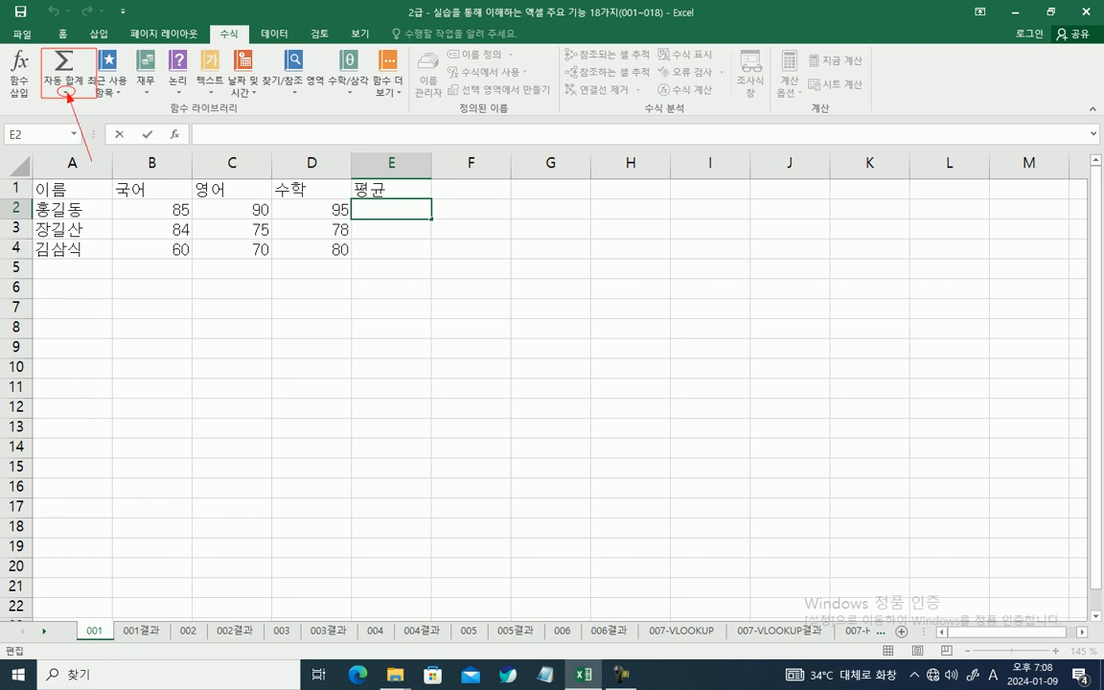
click(65, 91)
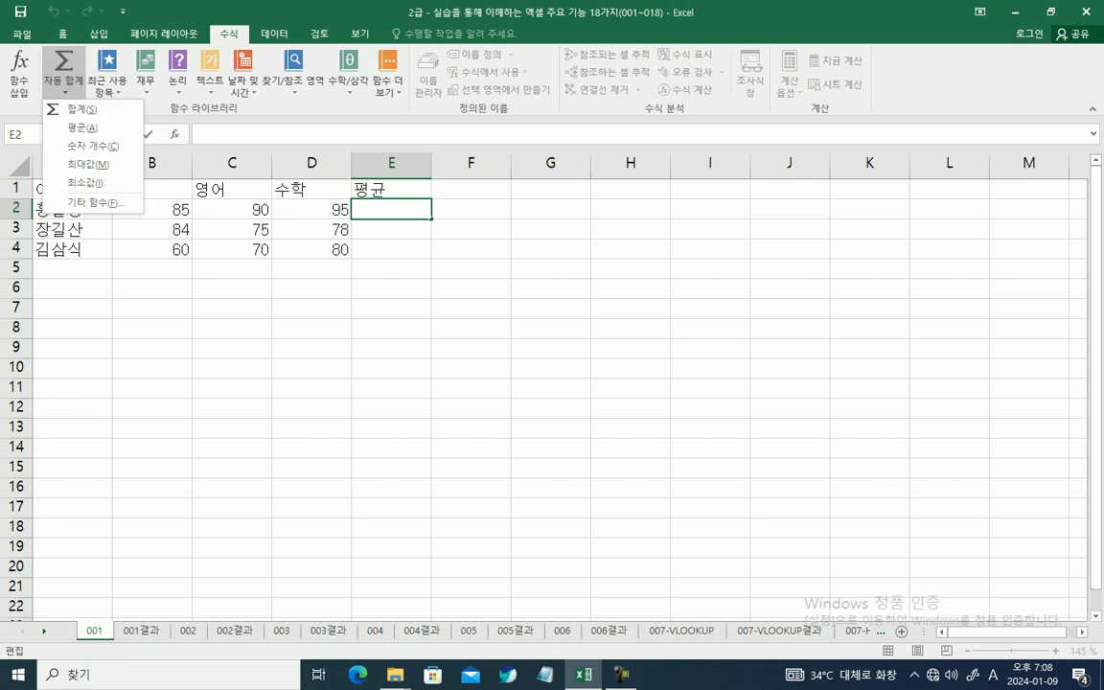
click(84, 127)
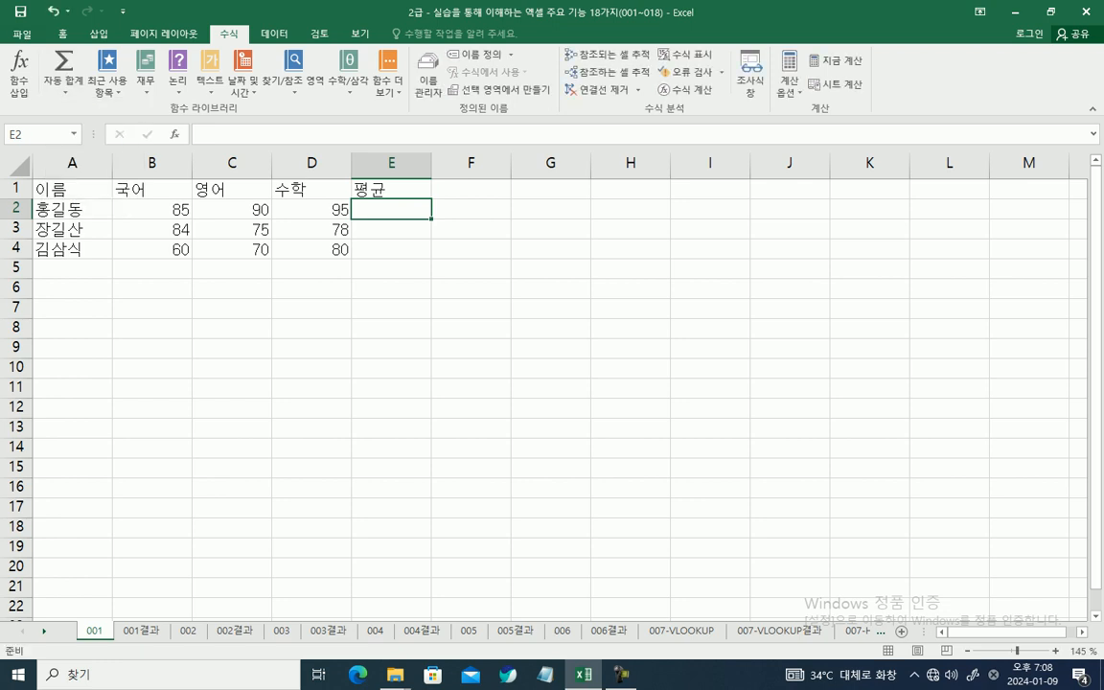
click(63, 86)
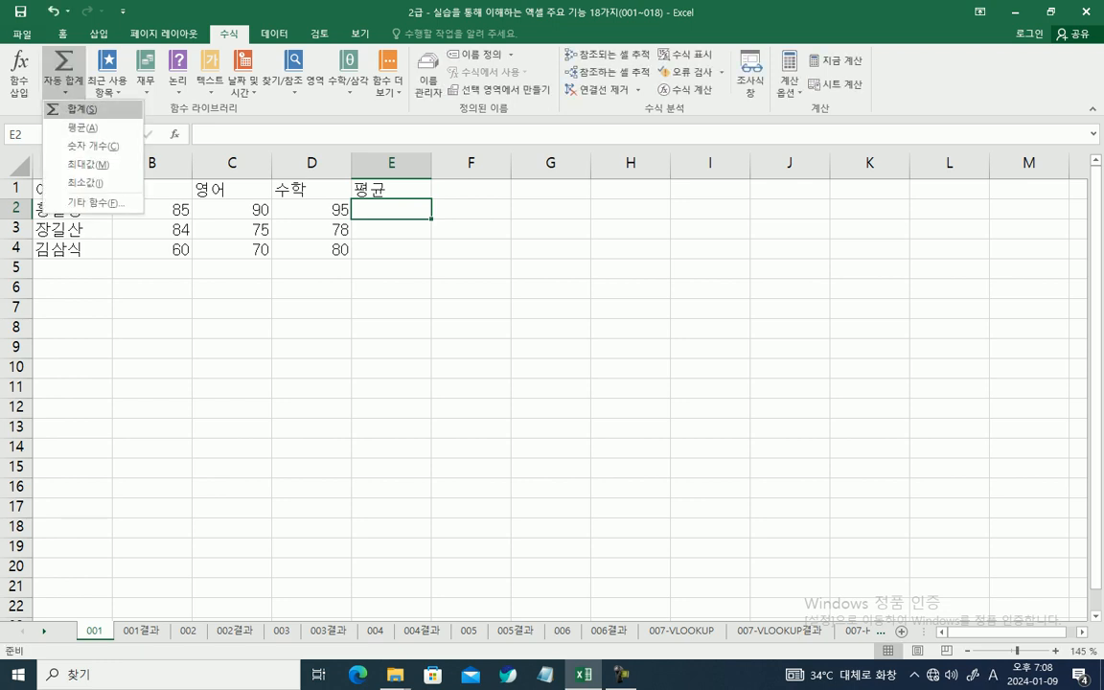
click(69, 128)
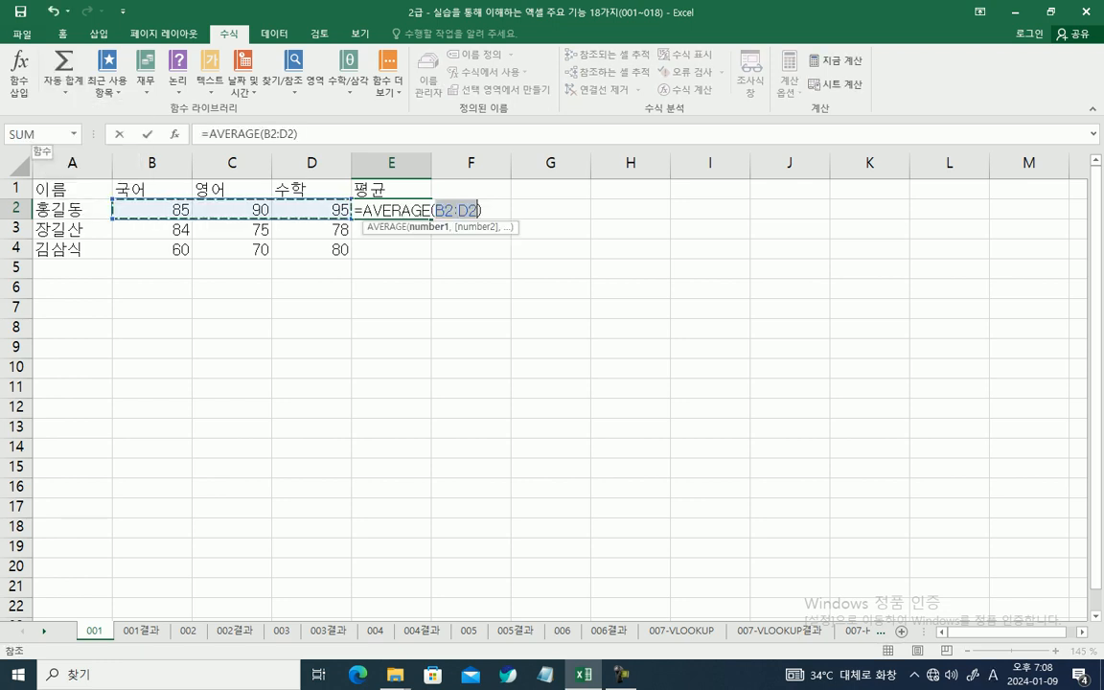
drag(212, 132, 231, 135)
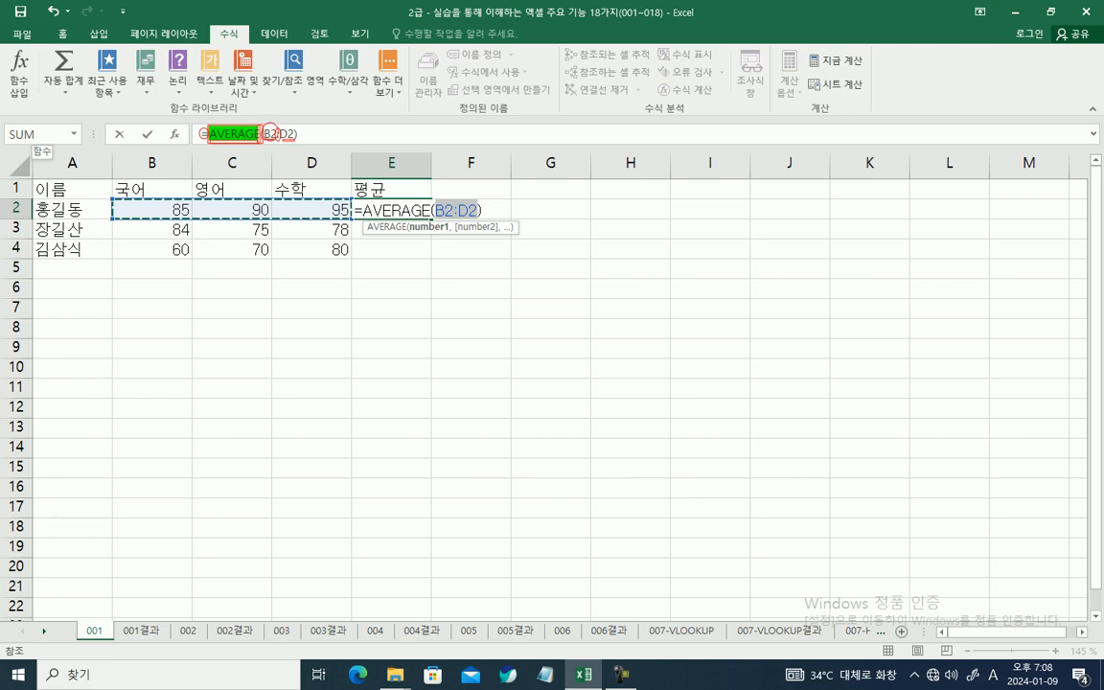
mouse_move(263, 141)
mouse_down()
mouse_move(173, 217)
mouse_move(195, 209)
mouse_move(166, 203)
mouse_up()
mouse_move(295, 139)
mouse_down()
mouse_move(278, 131)
mouse_move(305, 202)
mouse_up()
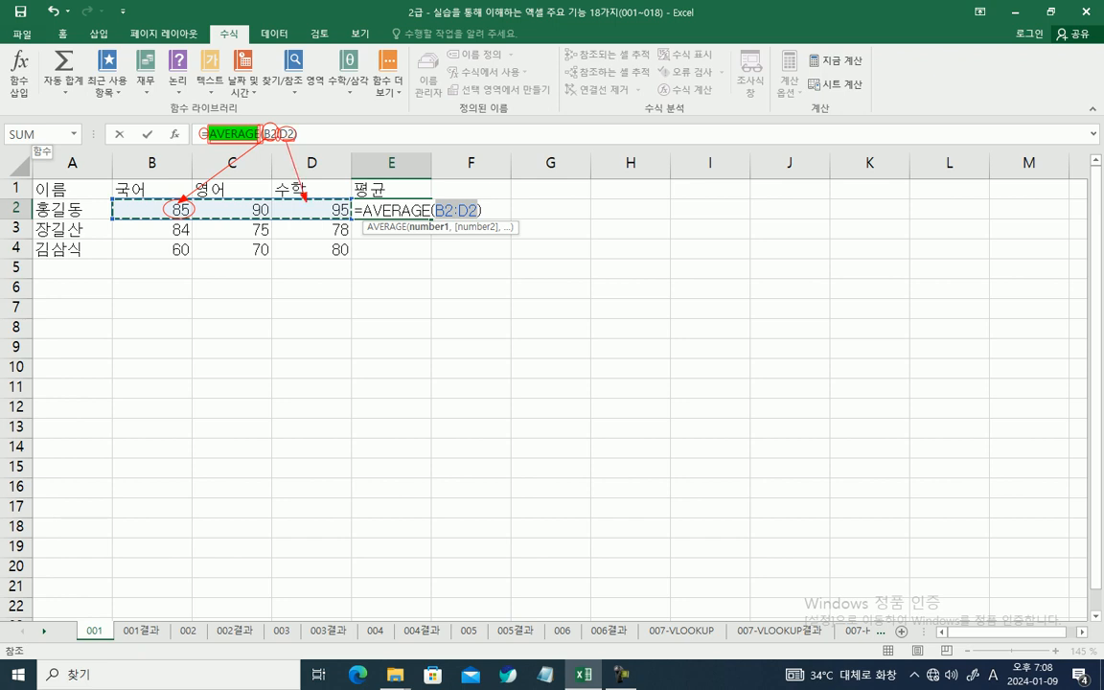
drag(243, 198, 270, 219)
drag(275, 129, 277, 139)
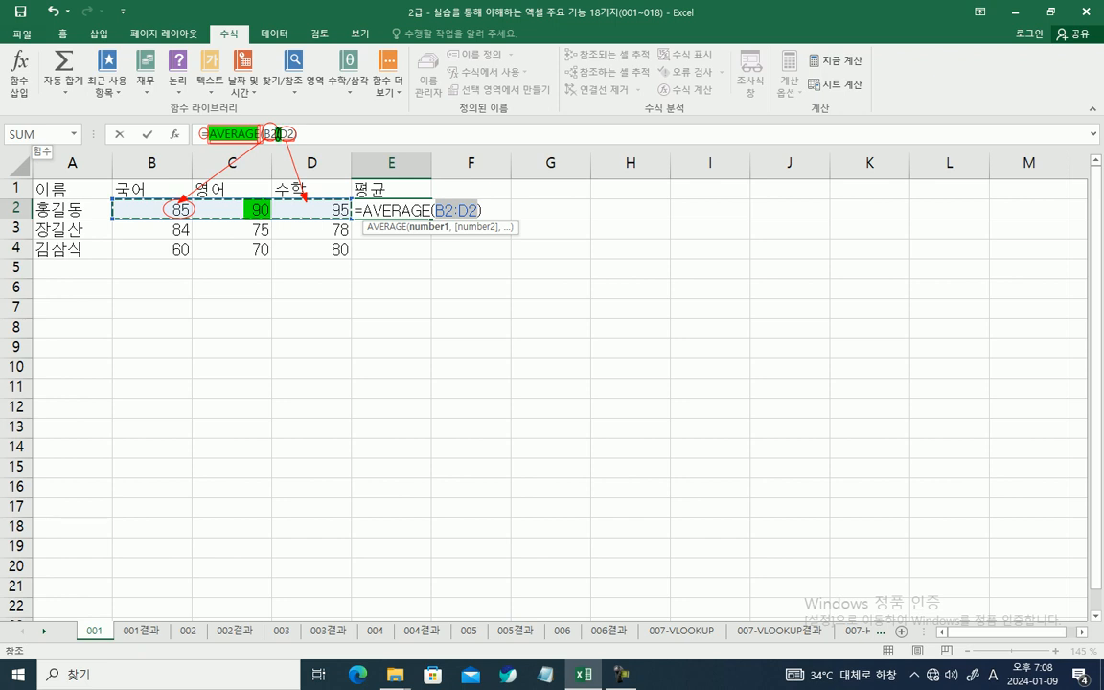
drag(170, 209, 343, 210)
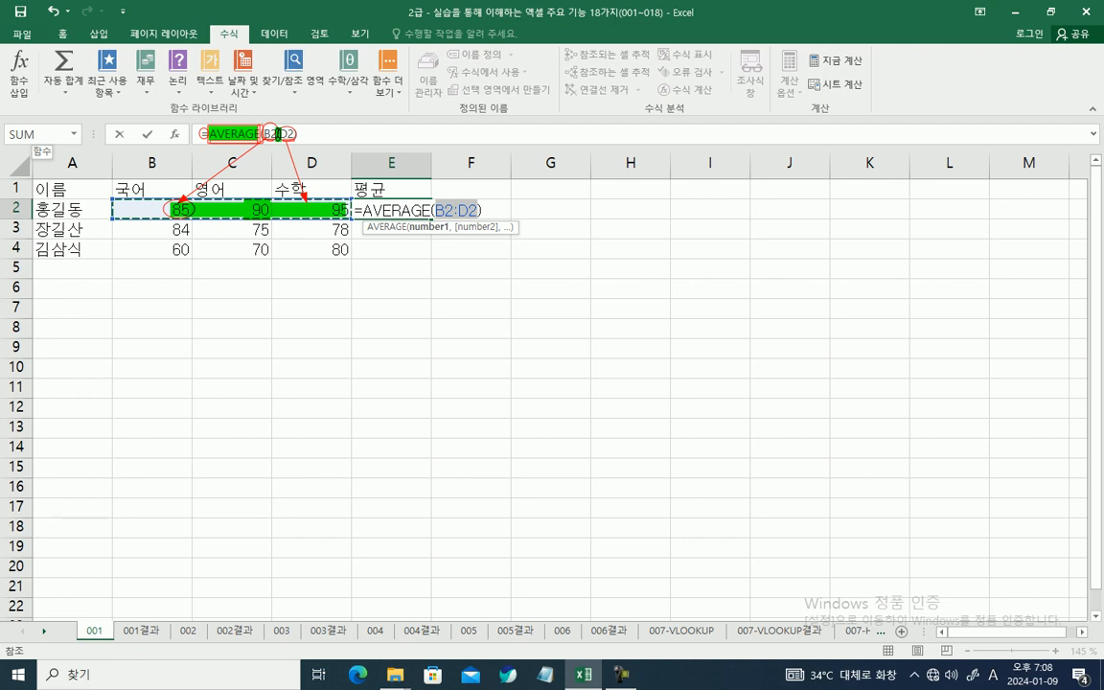
mouse_move(109, 191)
mouse_down()
mouse_move(119, 212)
mouse_move(191, 225)
mouse_move(351, 227)
mouse_move(372, 208)
mouse_move(484, 219)
mouse_up()
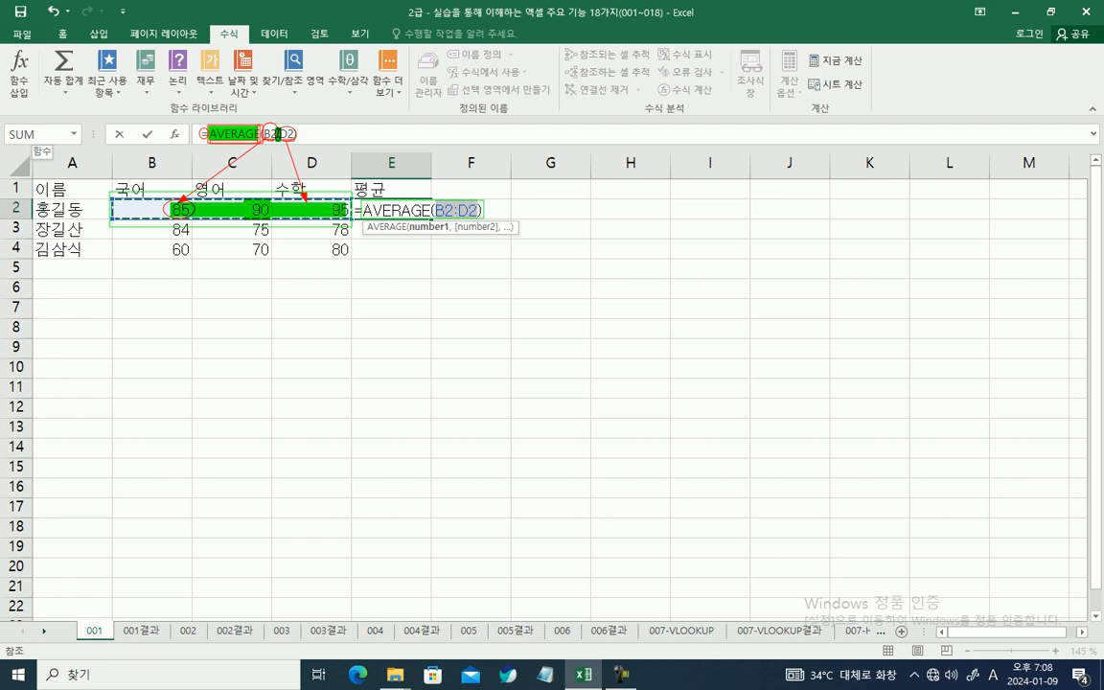
Step: Commit the formula =AVERAGE(B2:D2) in cell E2
key(Escape)
click(306, 134)
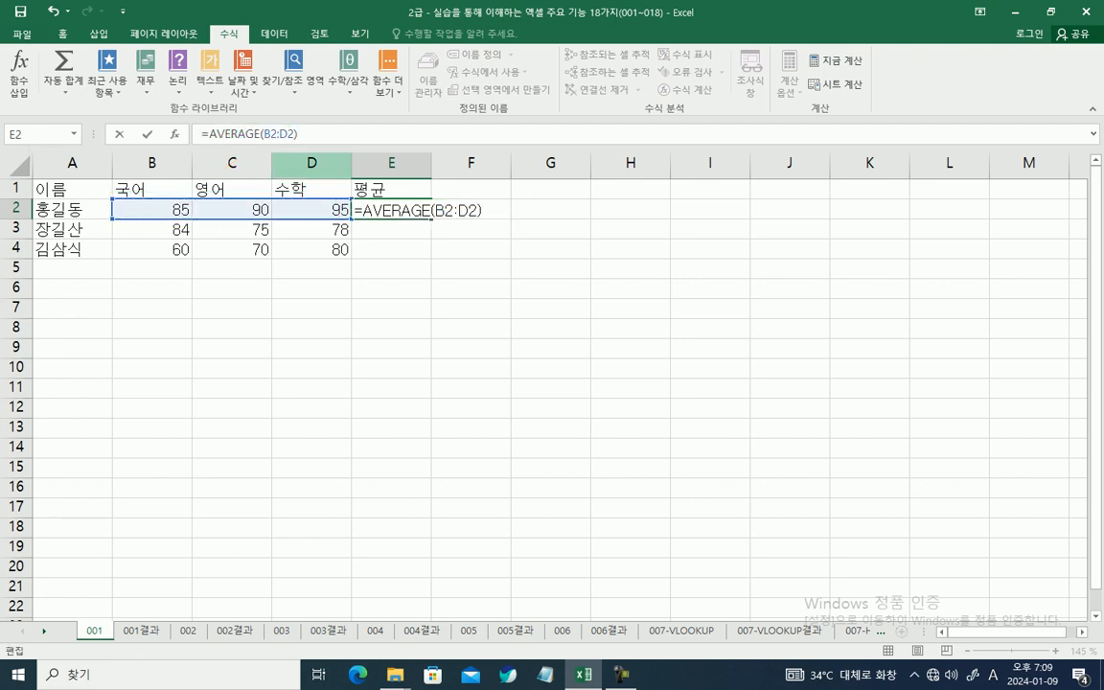
key(Return)
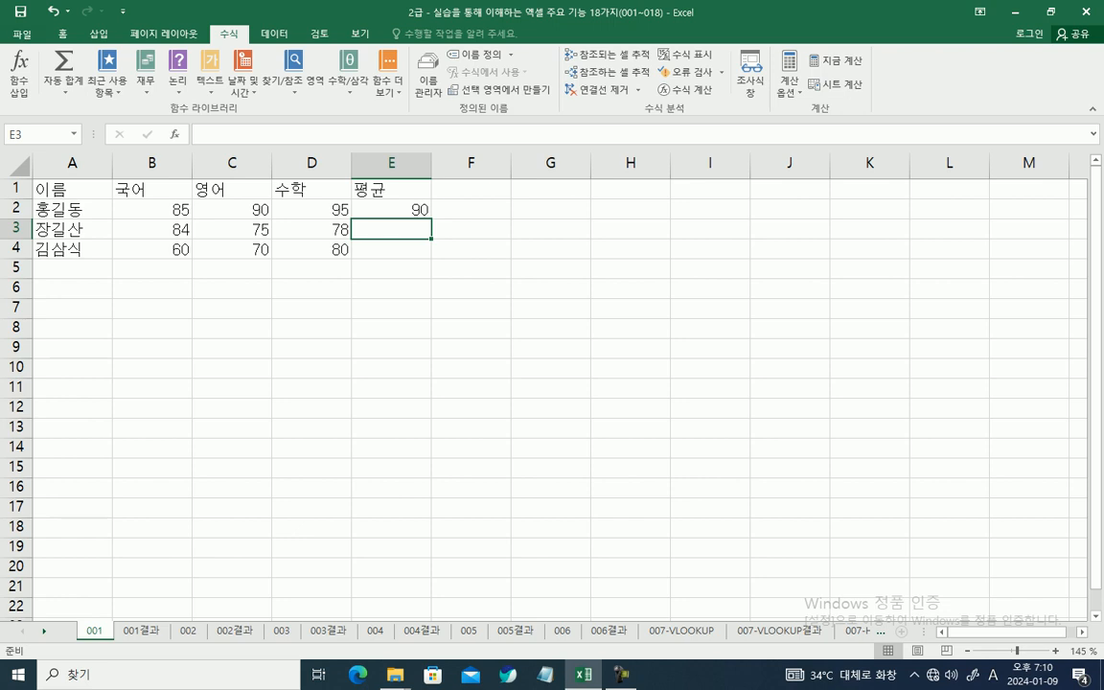
Step: Fill the average formula from E2 down through E4
click(391, 209)
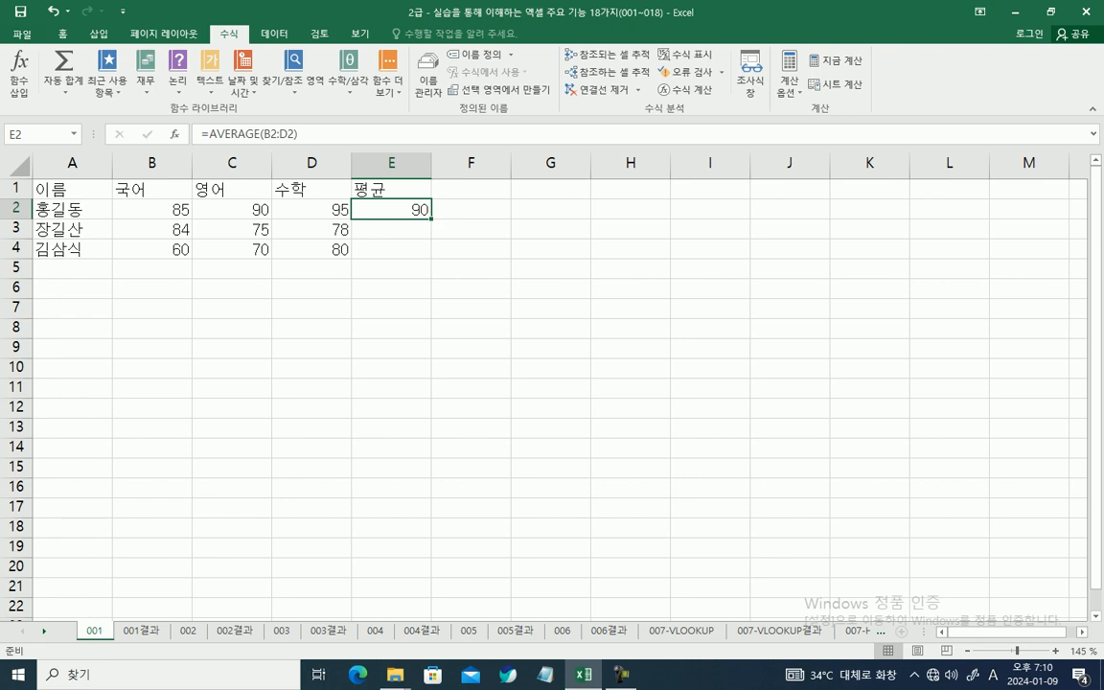
drag(431, 220, 431, 254)
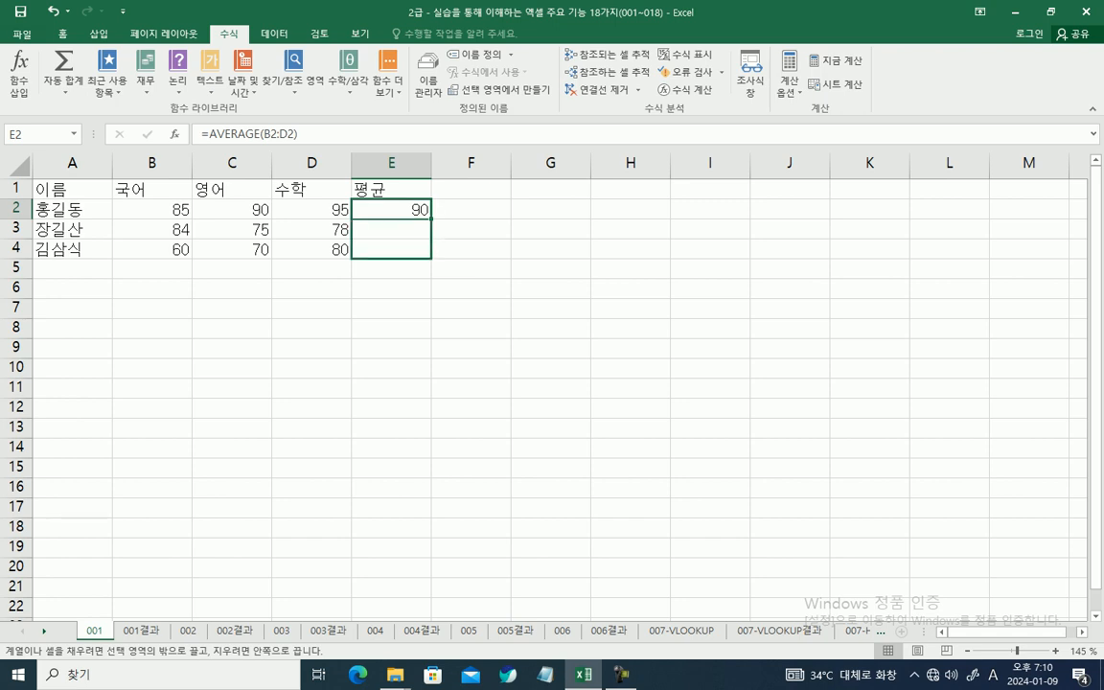
drag(431, 254, 431, 257)
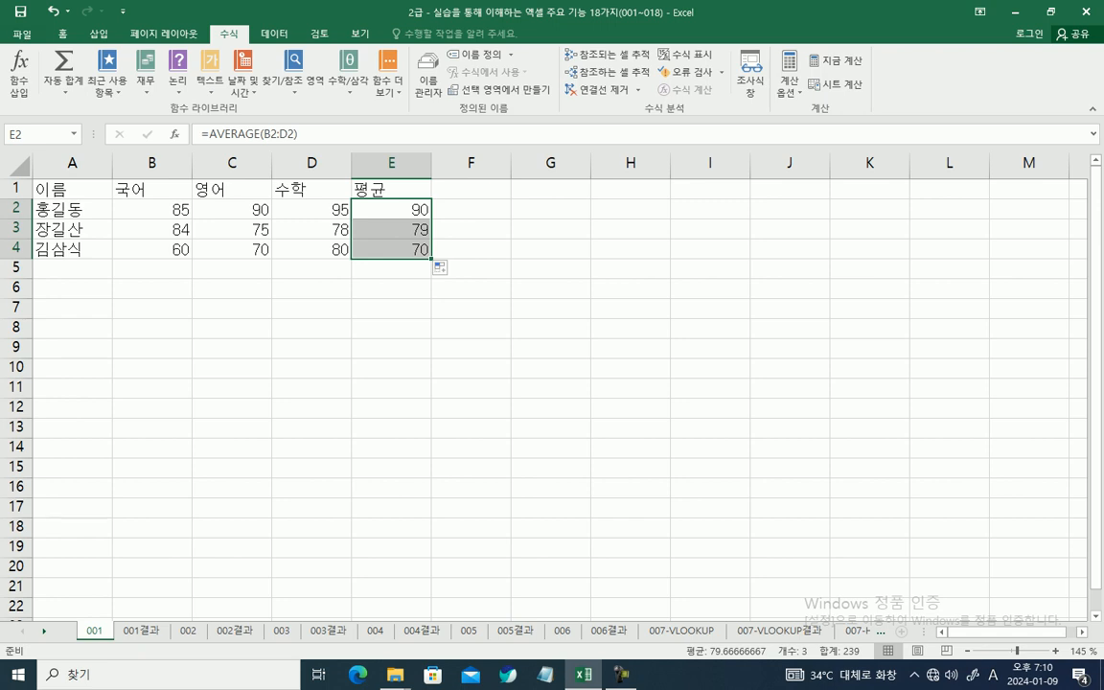
Step: Check which score ranges the average formulas in E2 and E3 refer to, leaving both formulas unedited
click(392, 210)
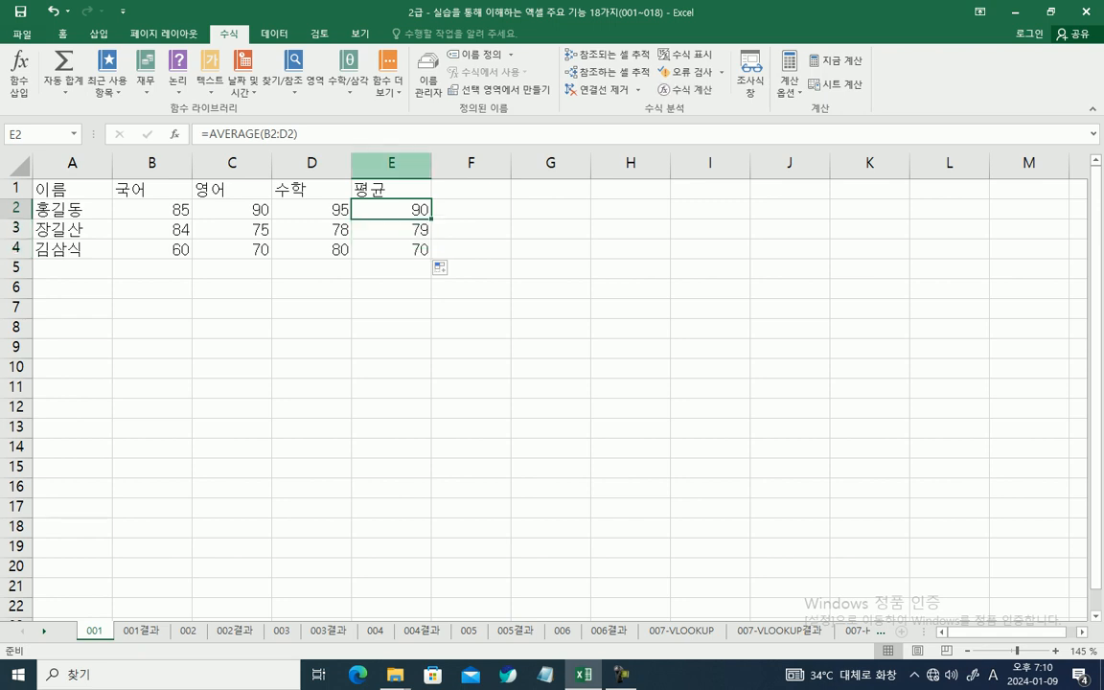
double_click(395, 207)
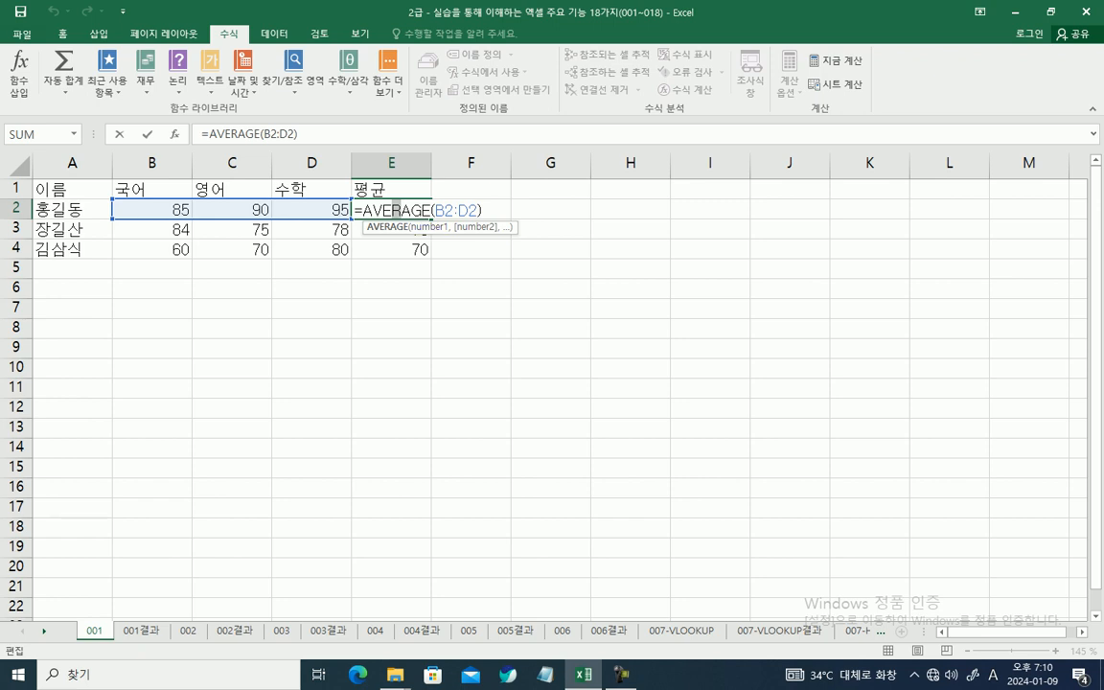
key(ctrl+Return)
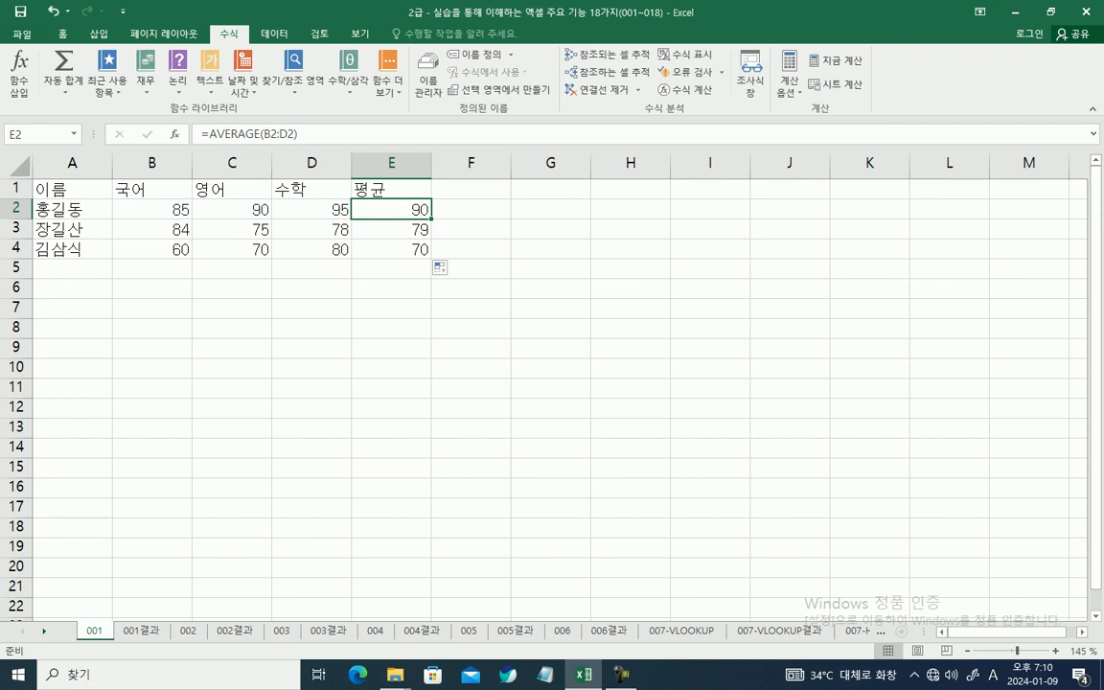
double_click(411, 230)
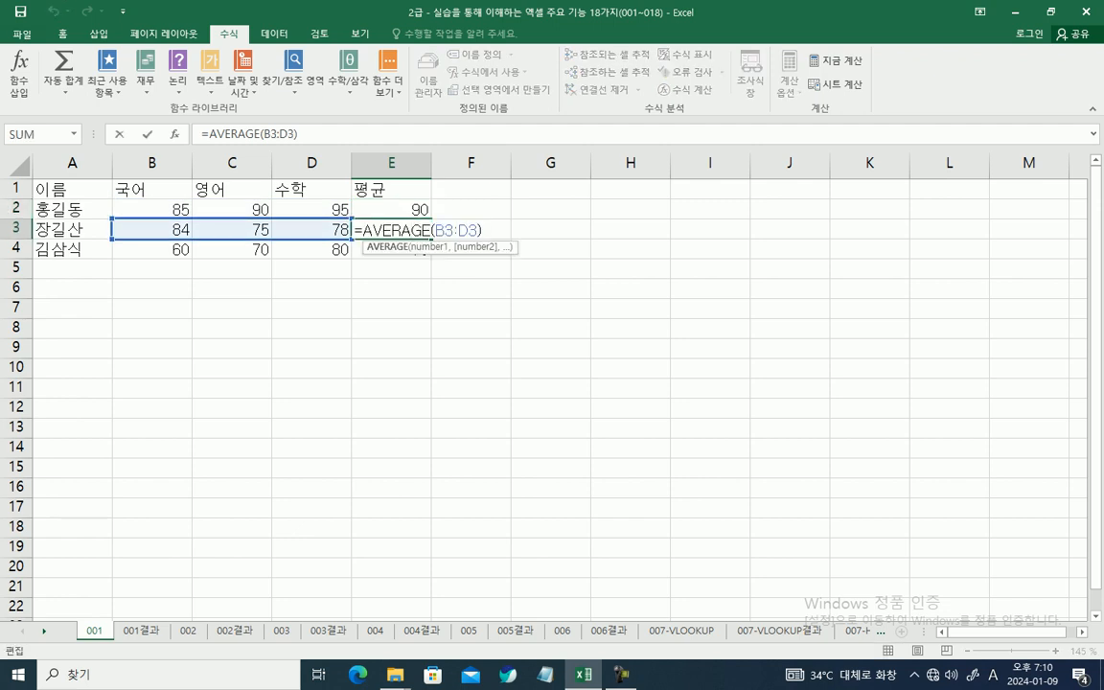
key(ctrl+Return)
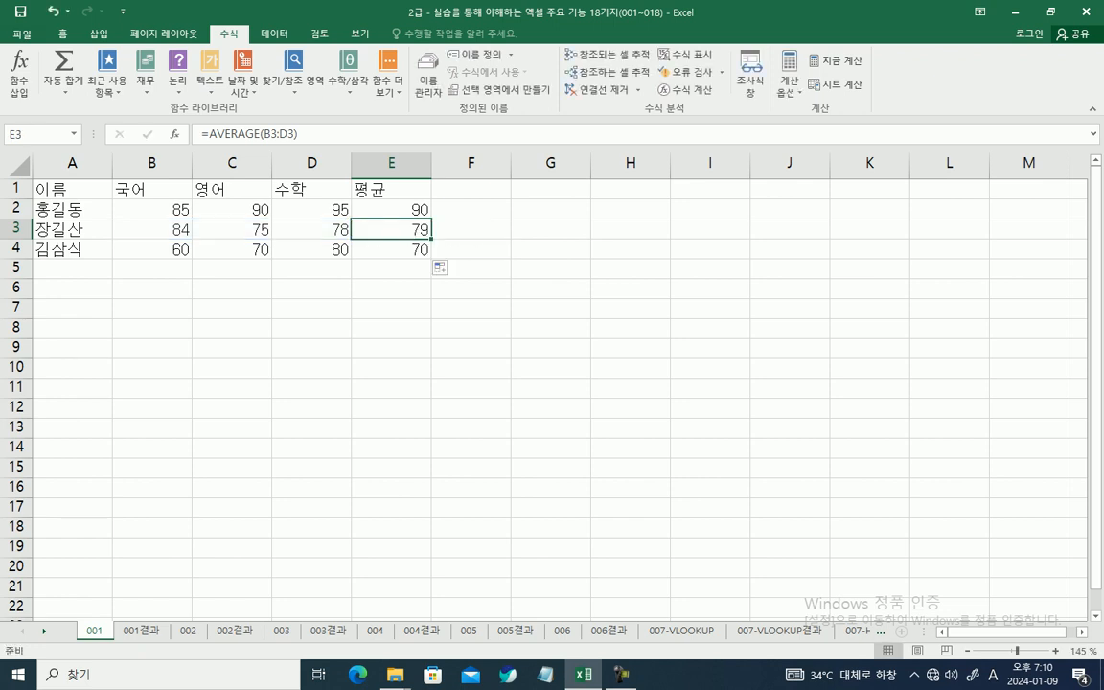
Step: Check which score range the average formula in E4 refers to, leaving the formula unedited
double_click(383, 249)
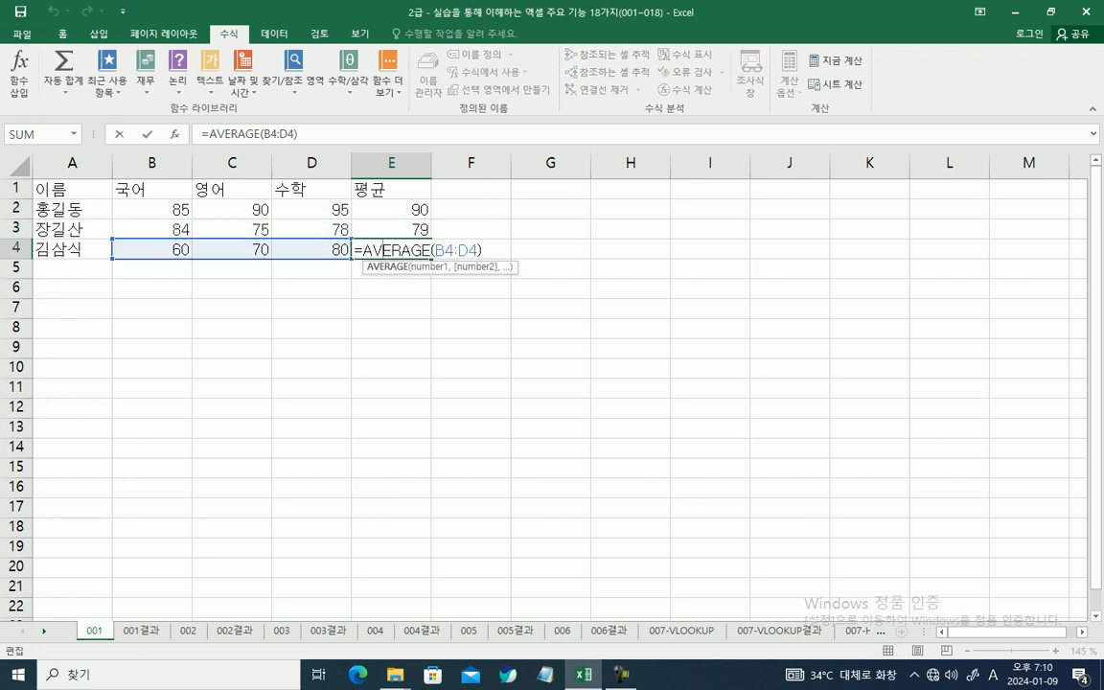
key(Escape)
click(391, 208)
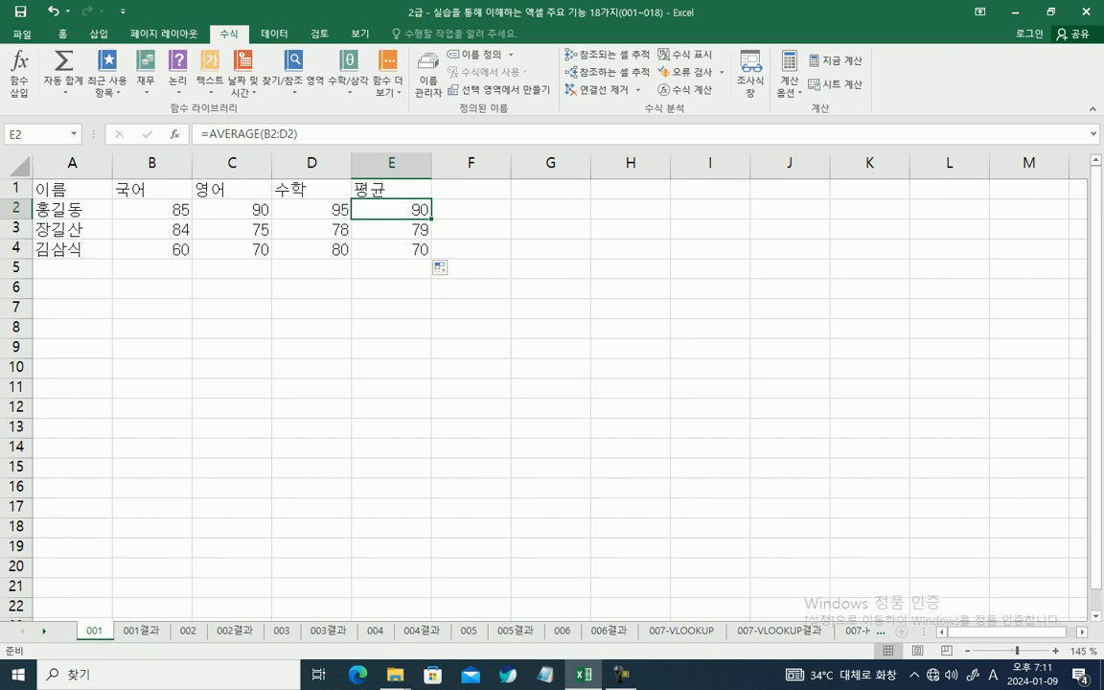
Step: Enter the heading 합계 in cell F1
click(471, 190)
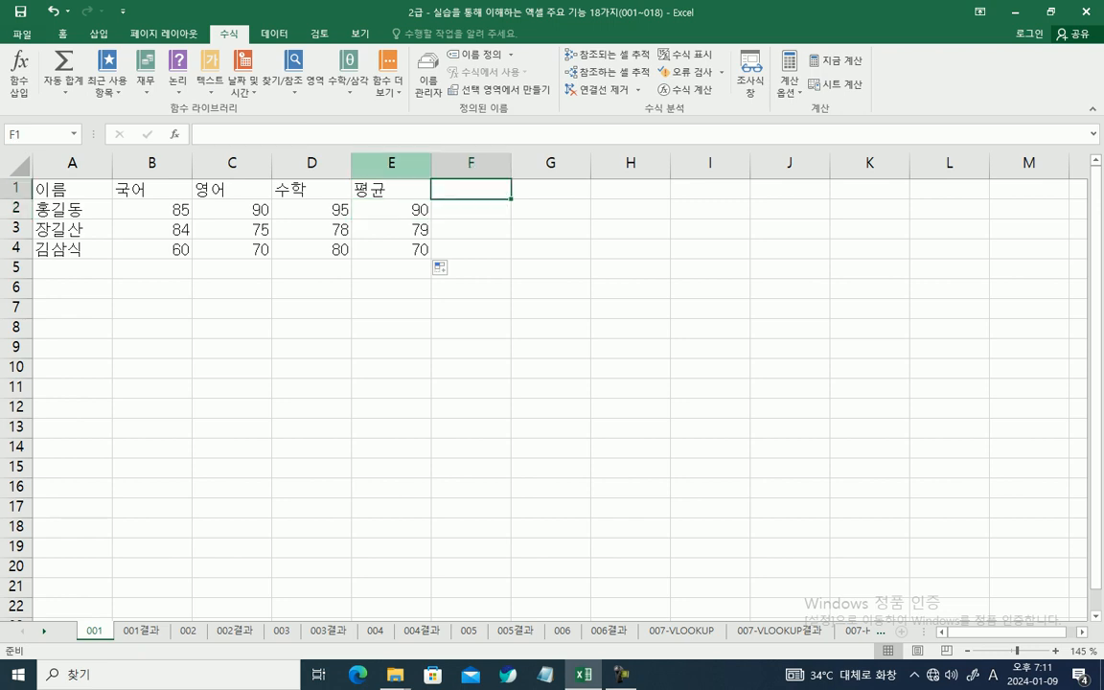
key(Hangul)
text(하ㅂ계)
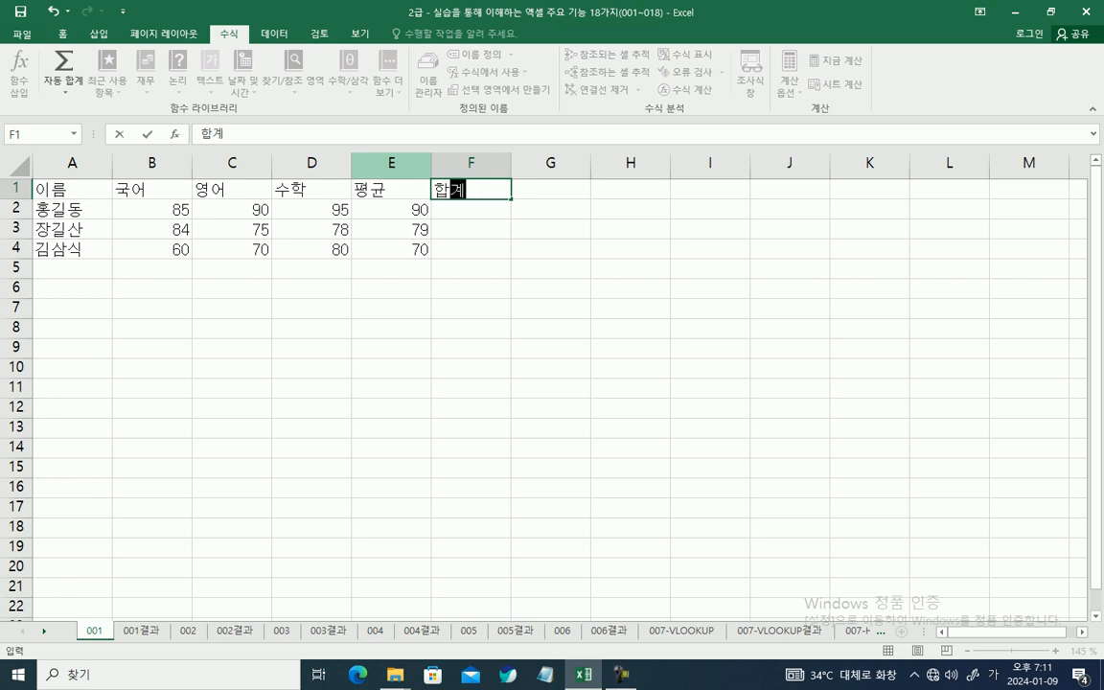
key(Return)
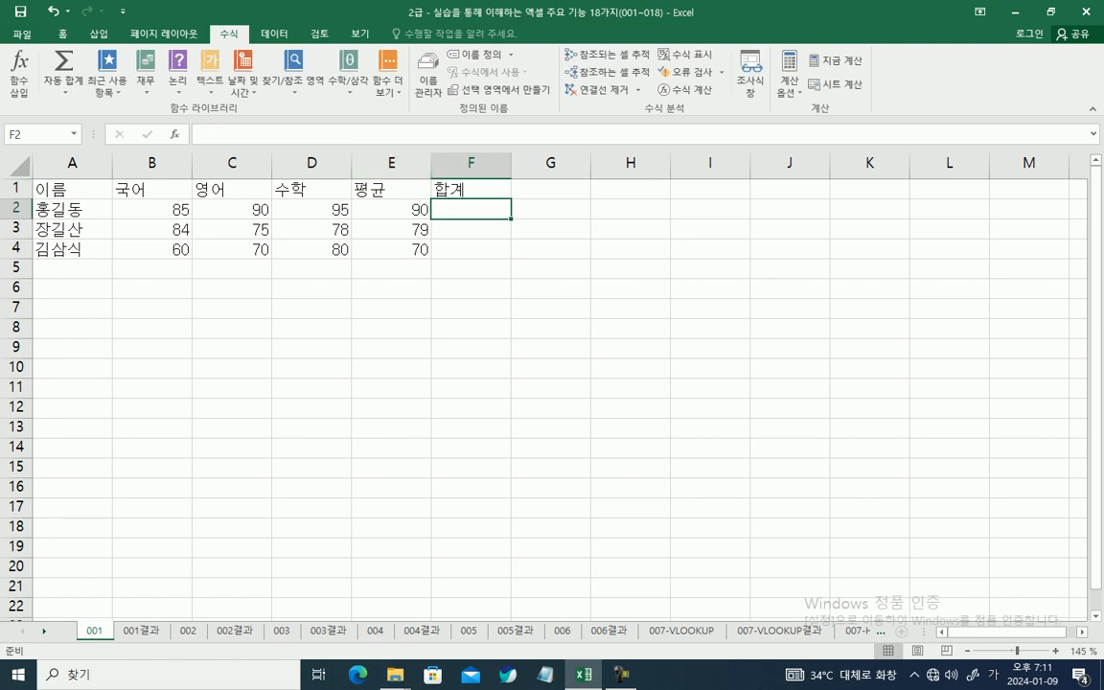
click(321, 133)
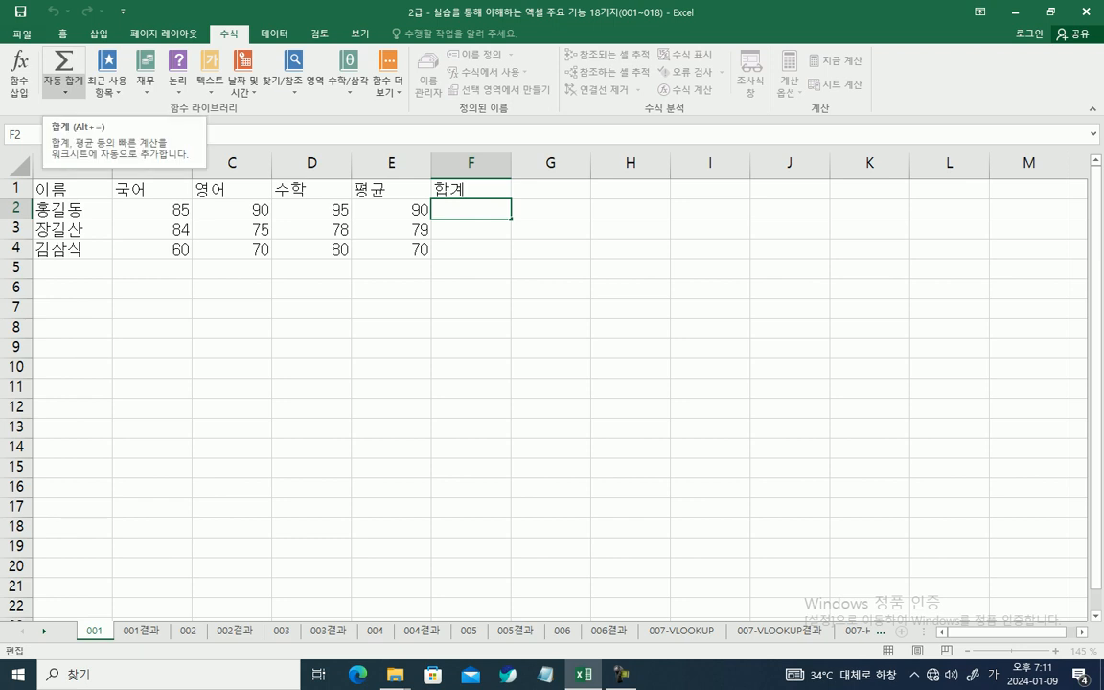
click(64, 91)
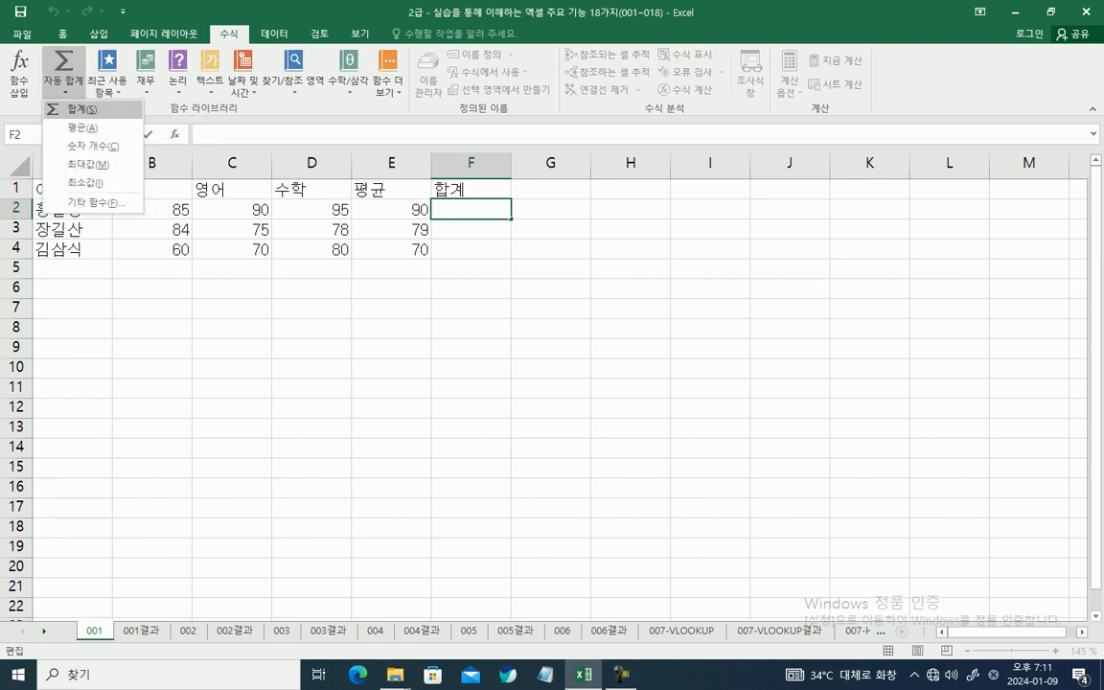
key(Escape)
key(Escape)
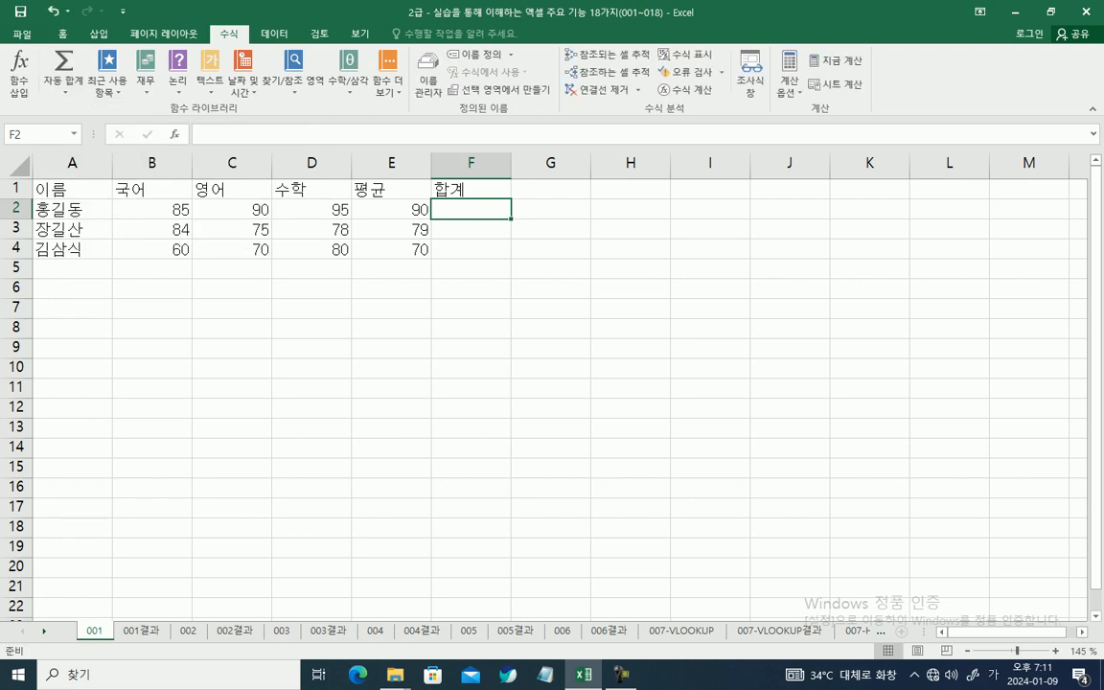
Step: Sum the scores in B2:D2 into cell F2 with AutoSum's 합계 option and fill the formula down through F4
click(65, 91)
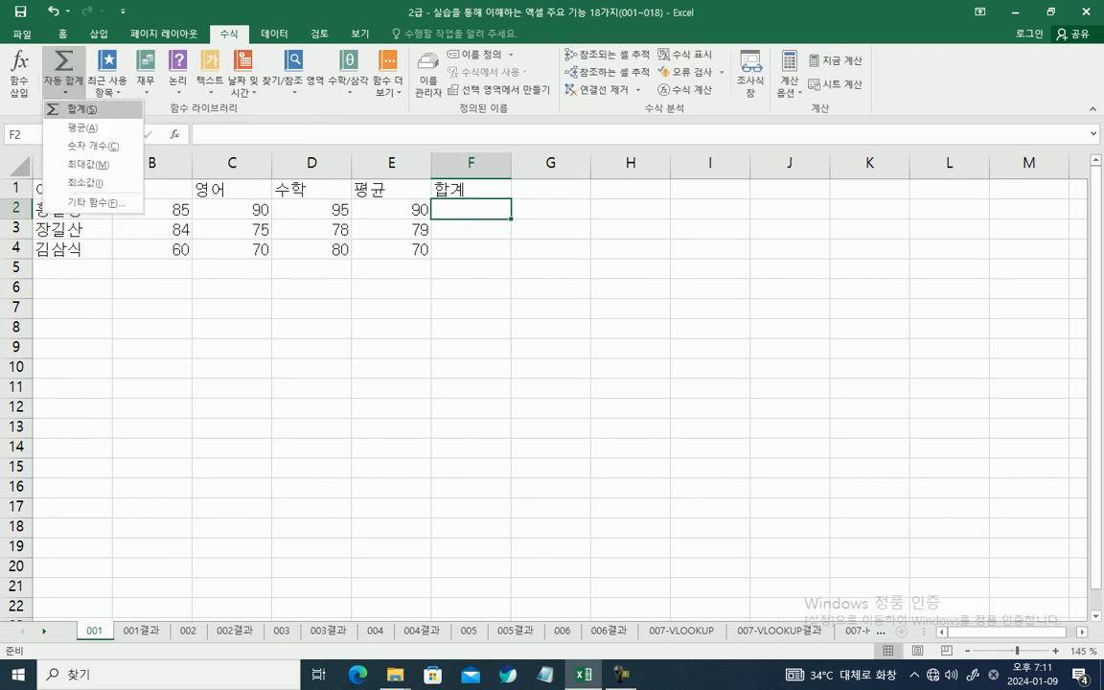
click(73, 115)
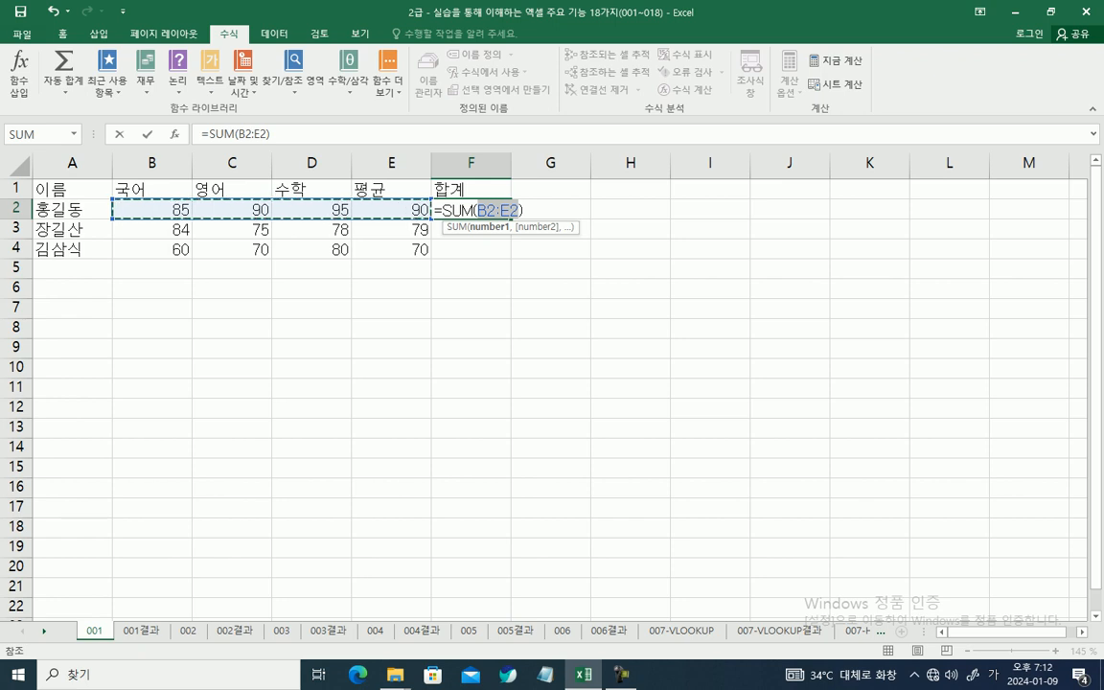
drag(153, 209, 351, 209)
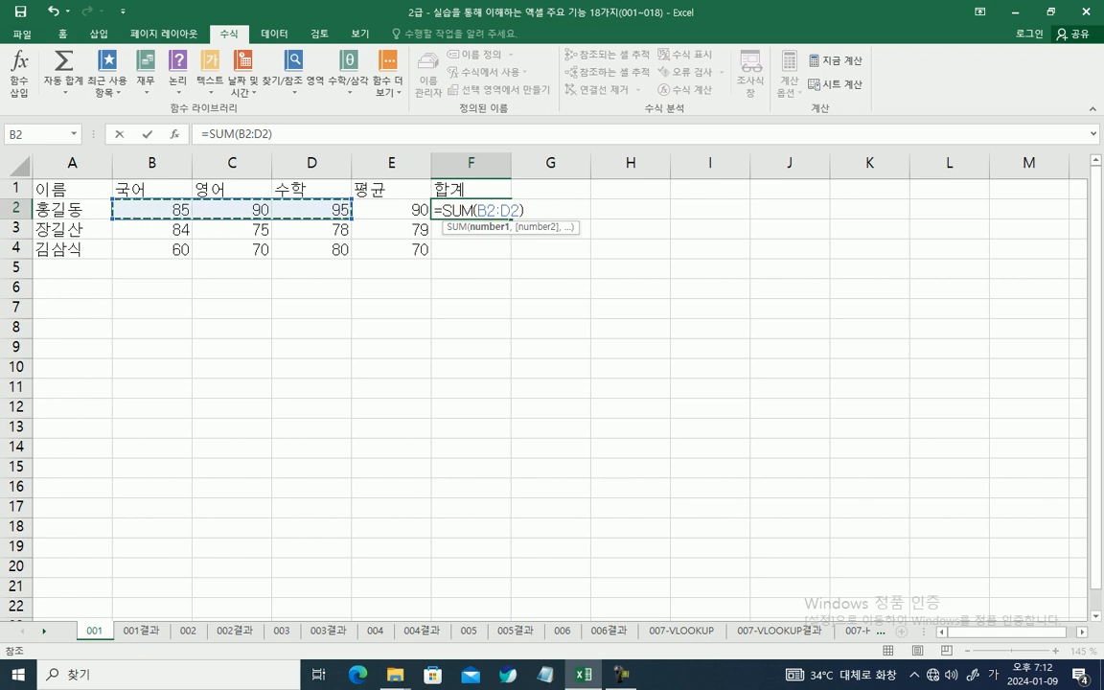
key(Return)
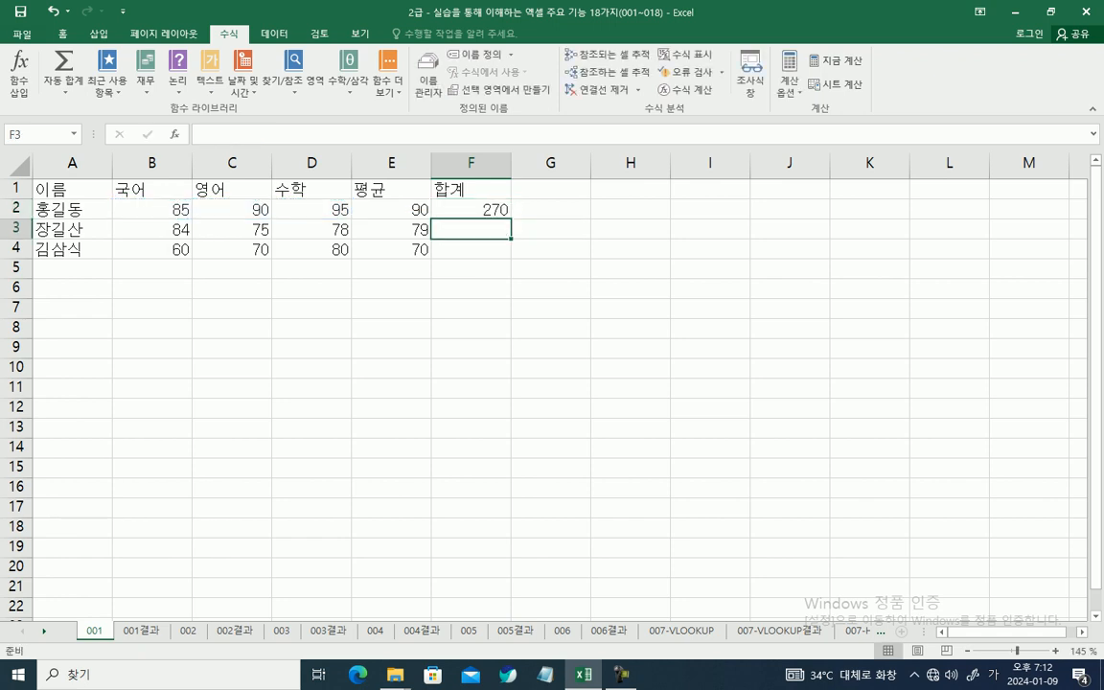
click(470, 209)
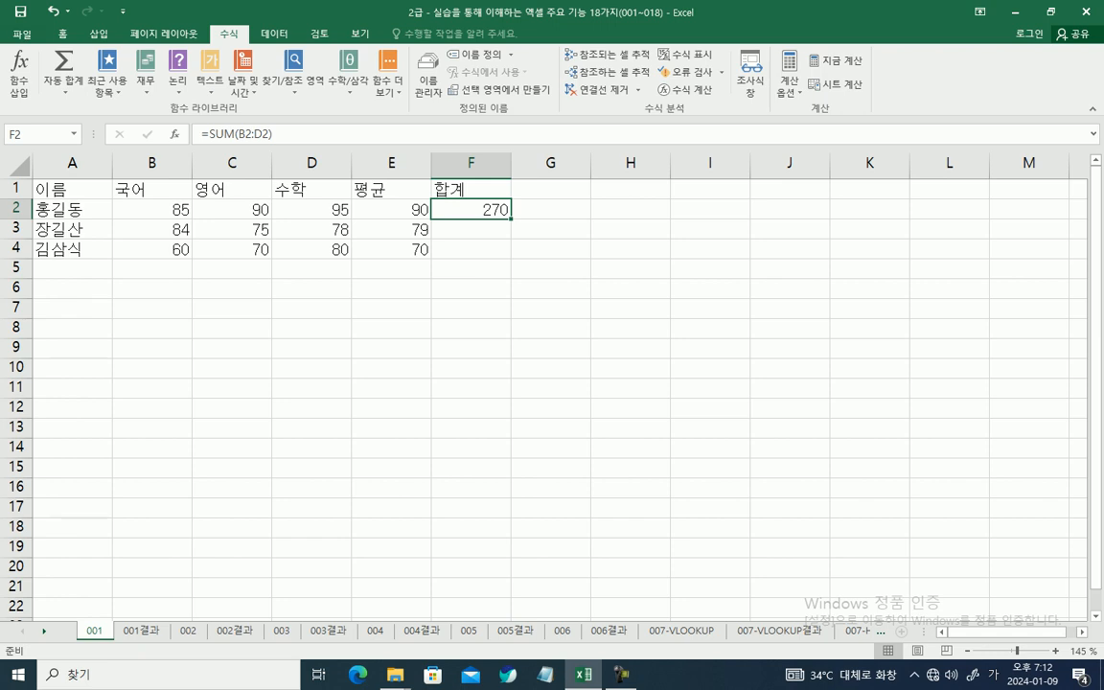
drag(511, 219, 511, 251)
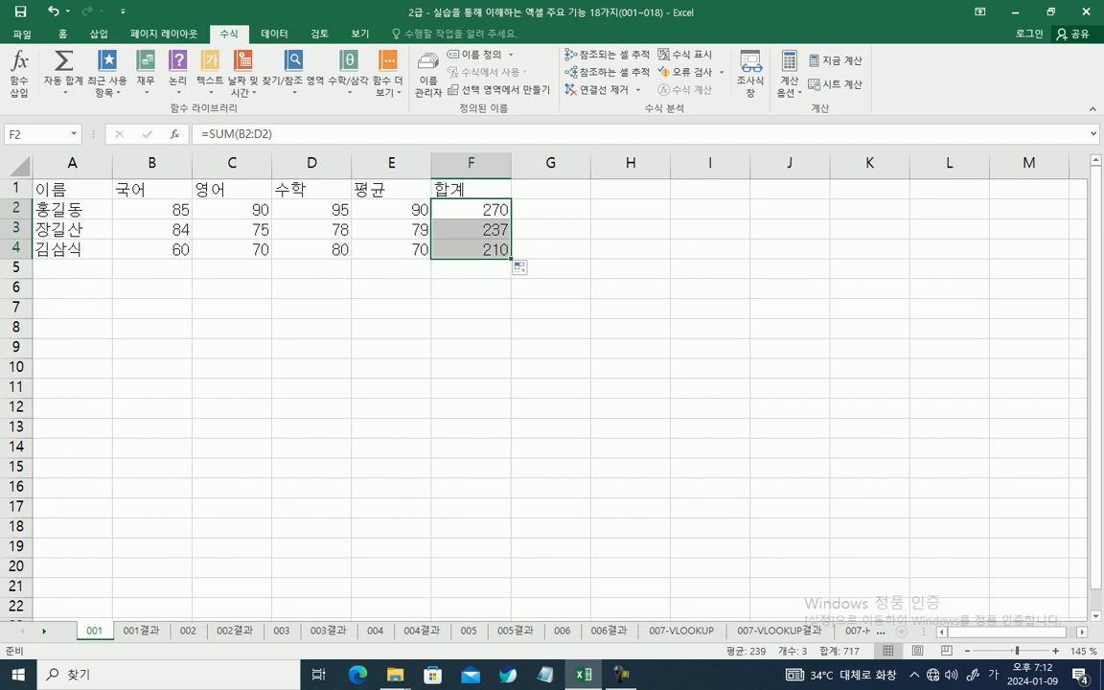
Step: Enter the heading 개수 in cell G1
click(550, 190)
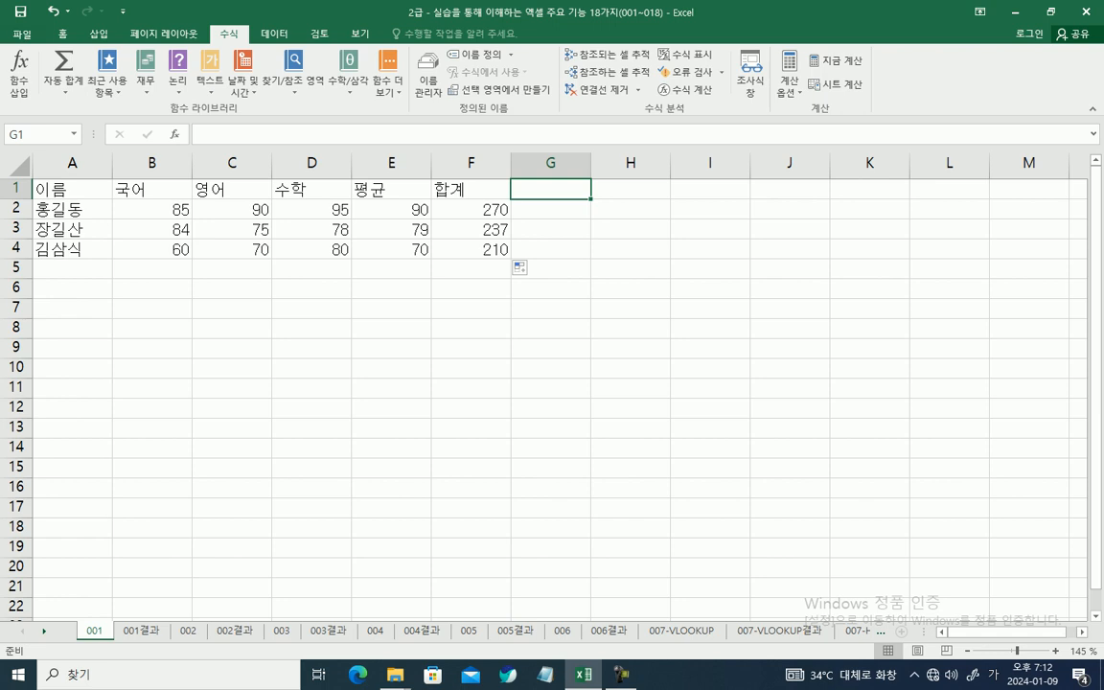
text(개수)
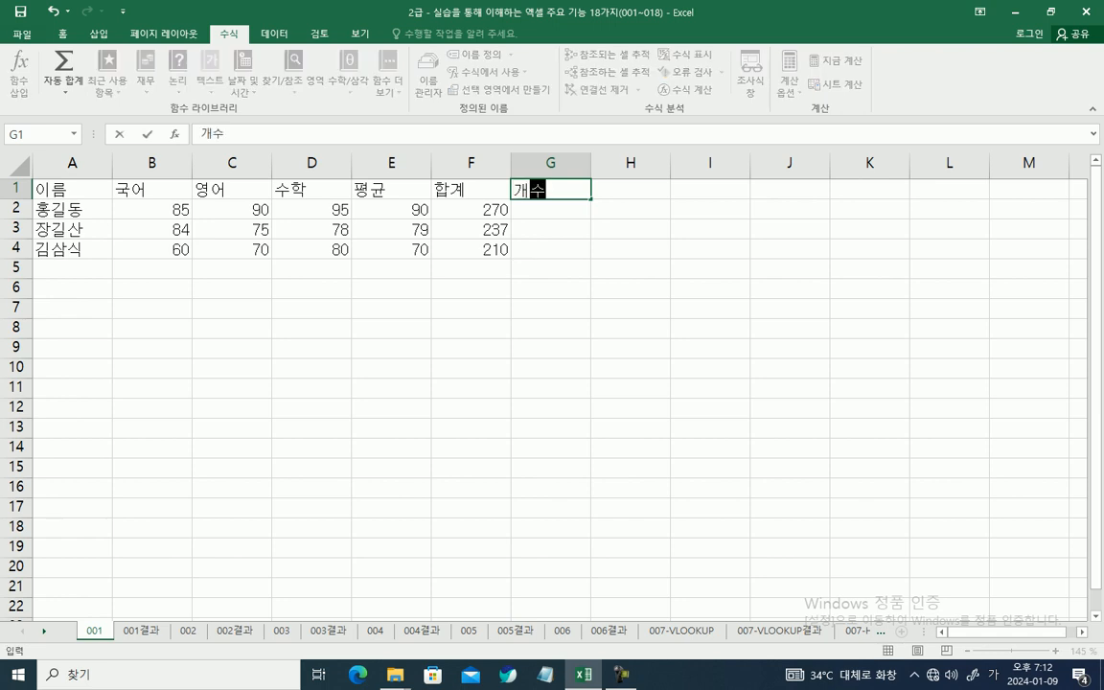
key(Return)
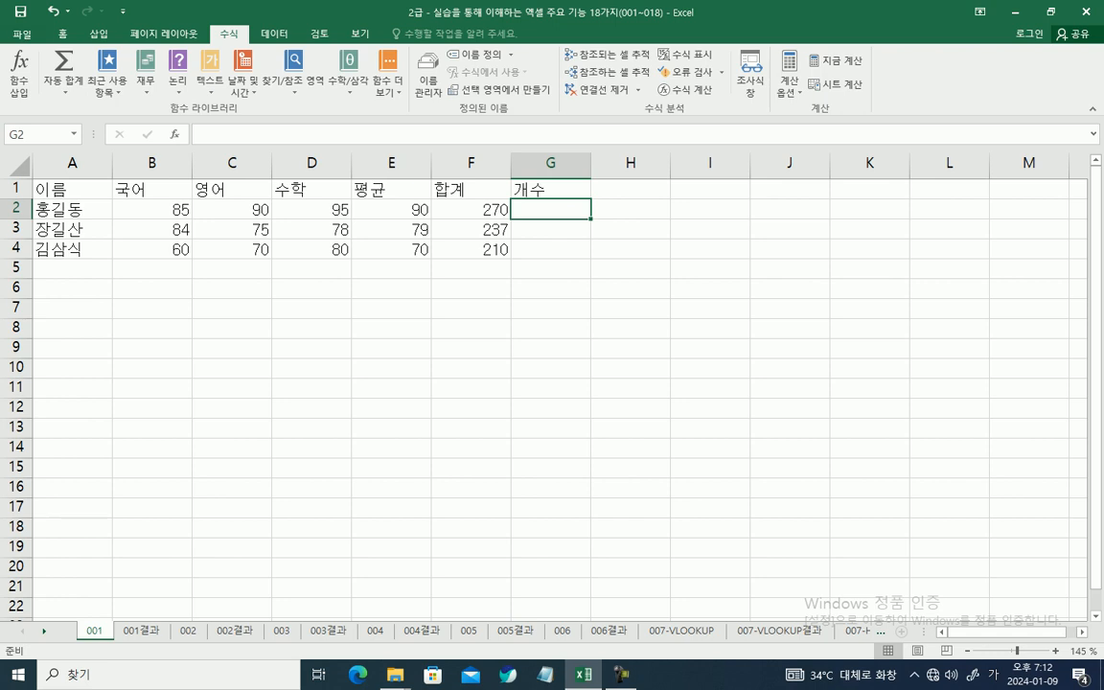
Step: Examine the contents of row 2 cell by cell from B2 across to G2
click(153, 209)
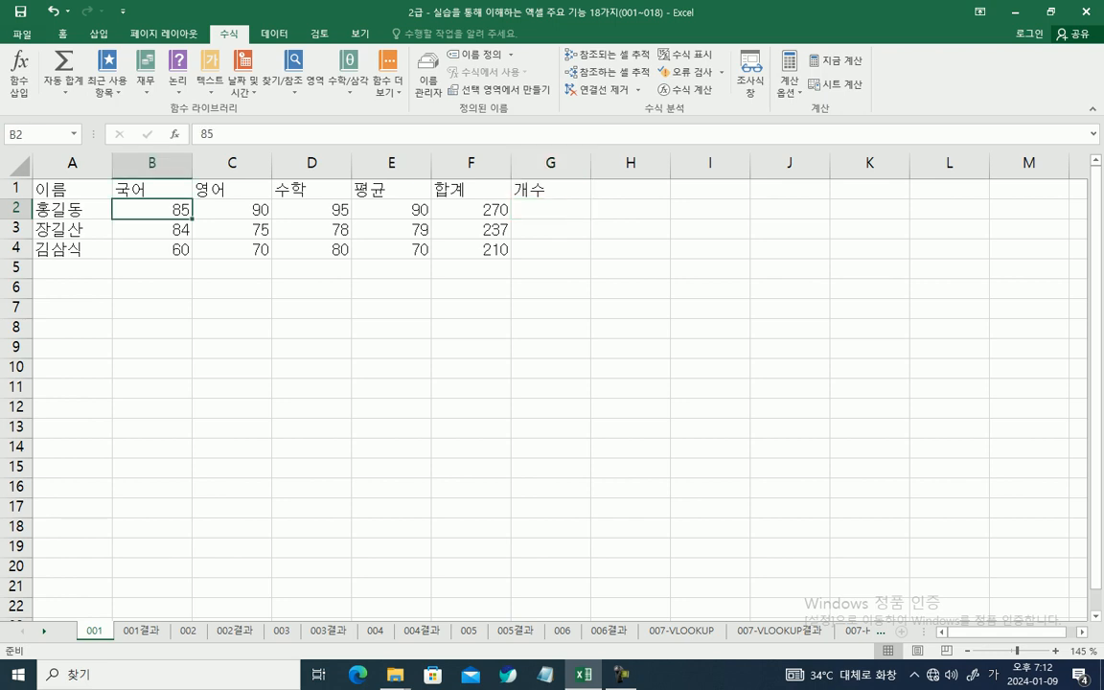
click(231, 209)
key(Right)
key(Right)
key(Right)
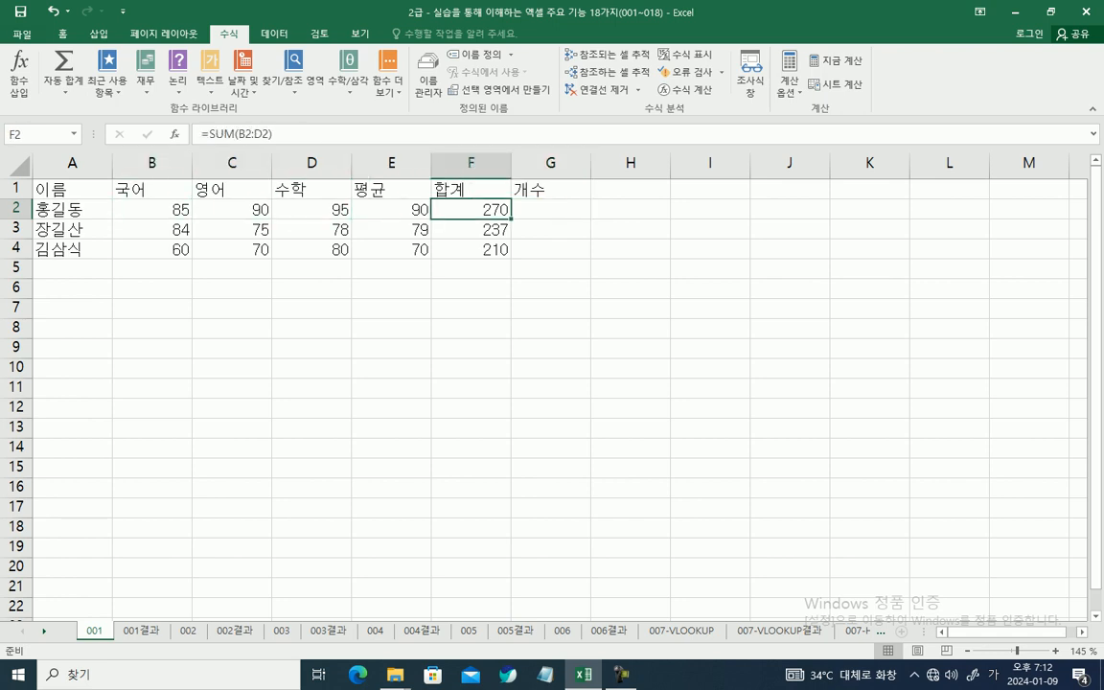
key(Right)
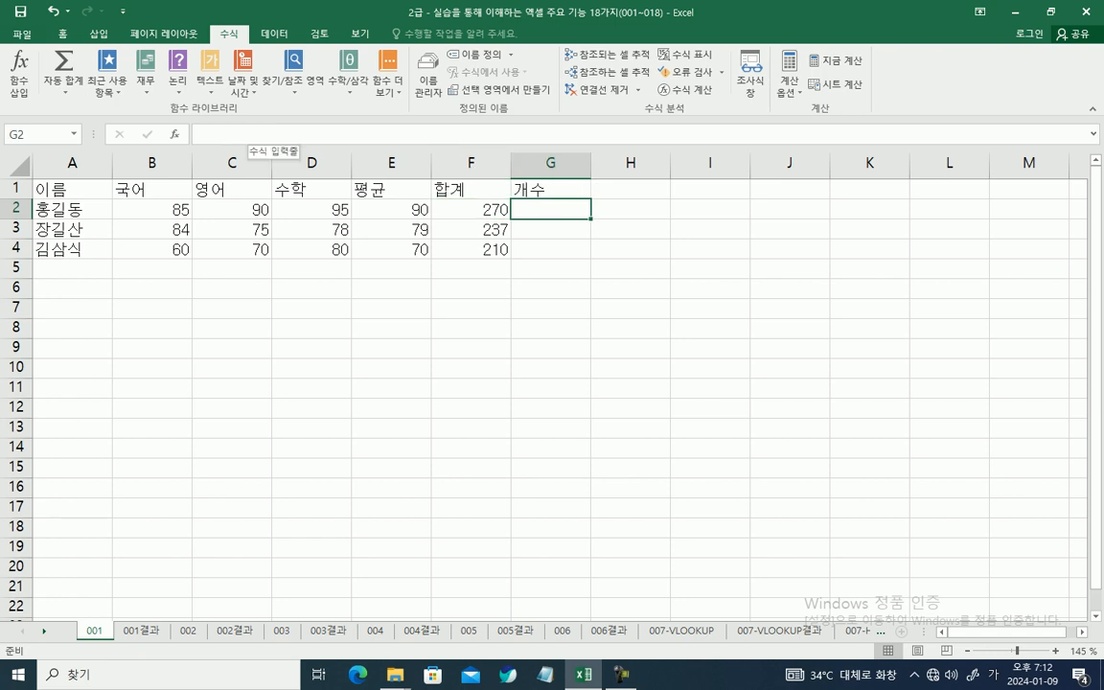
click(274, 135)
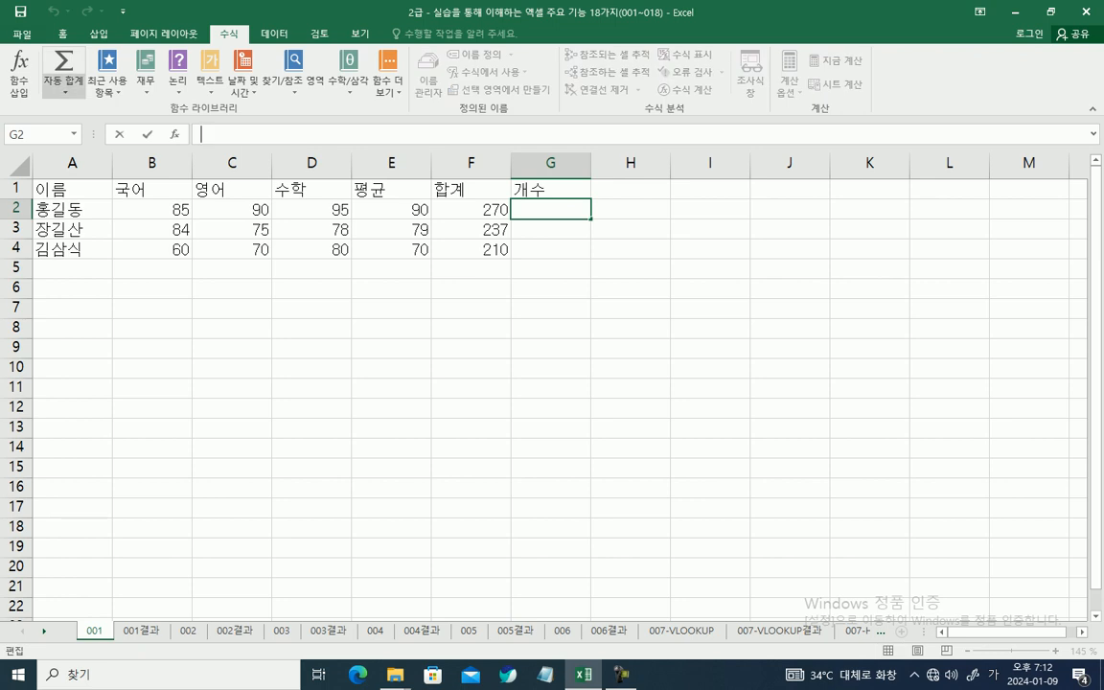
click(64, 85)
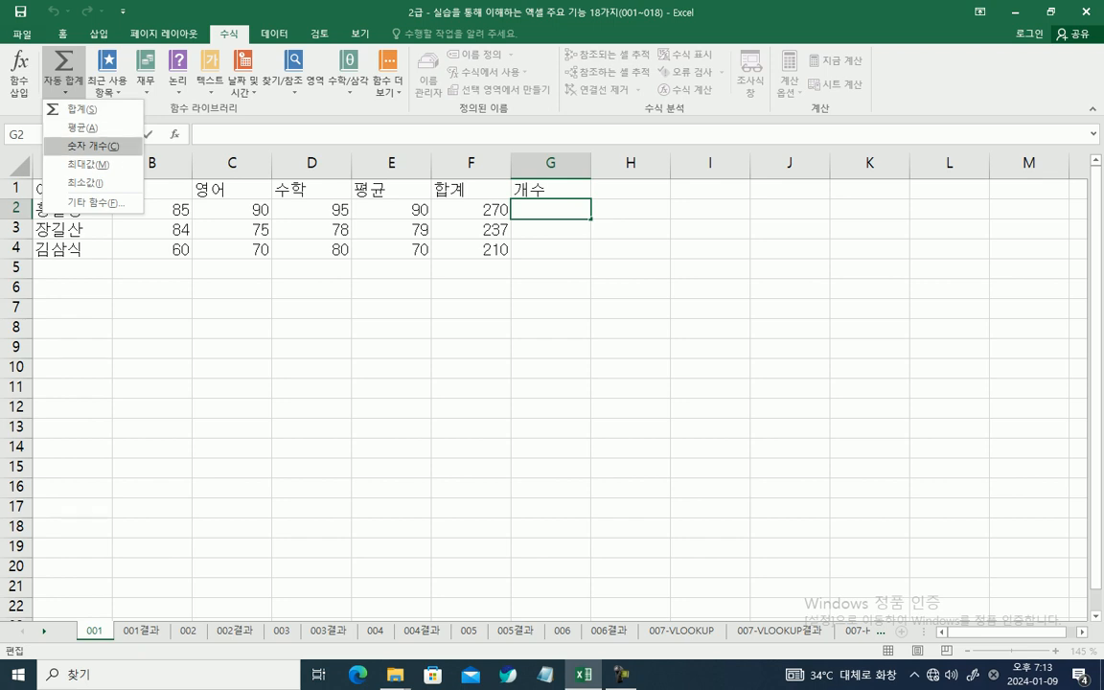
click(93, 147)
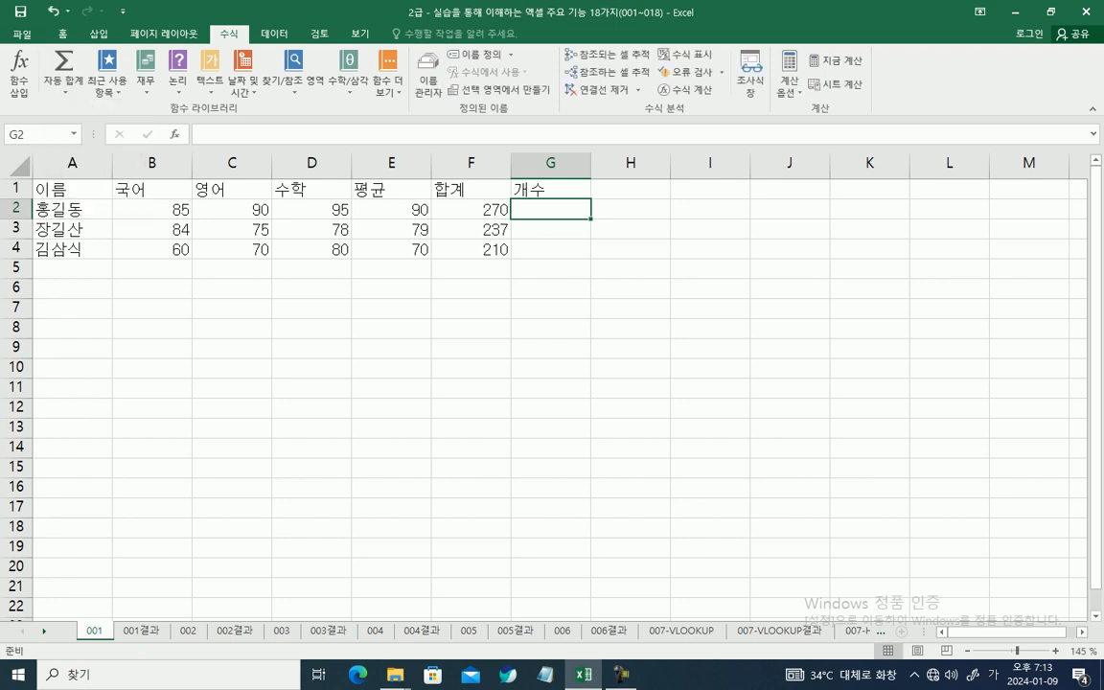
Step: Count the numbers in B2:F2 into cell G2 with AutoSum's 숫자 개수 option and fill the formula down through G4
click(64, 85)
click(93, 144)
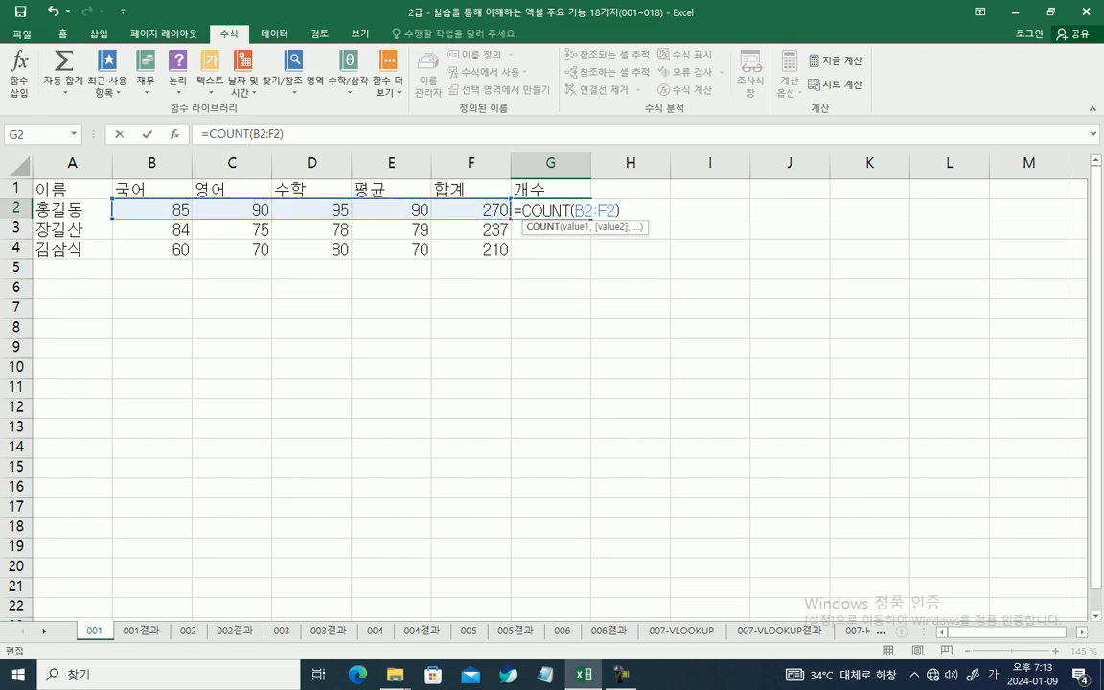
key(Return)
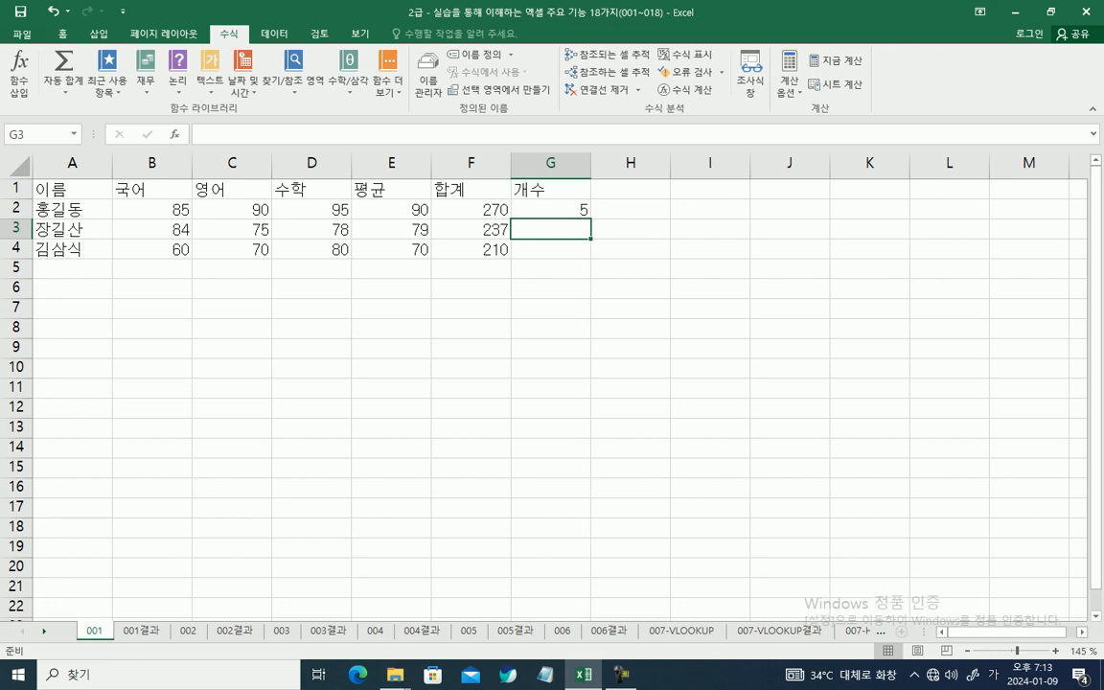
click(551, 210)
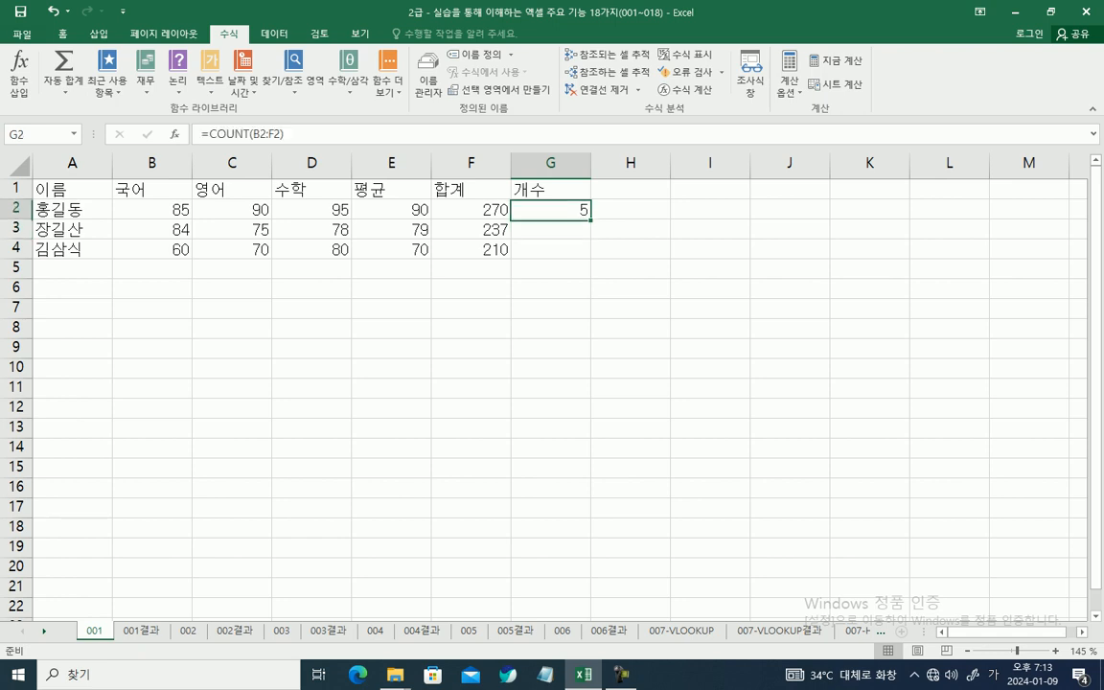
drag(590, 219, 590, 256)
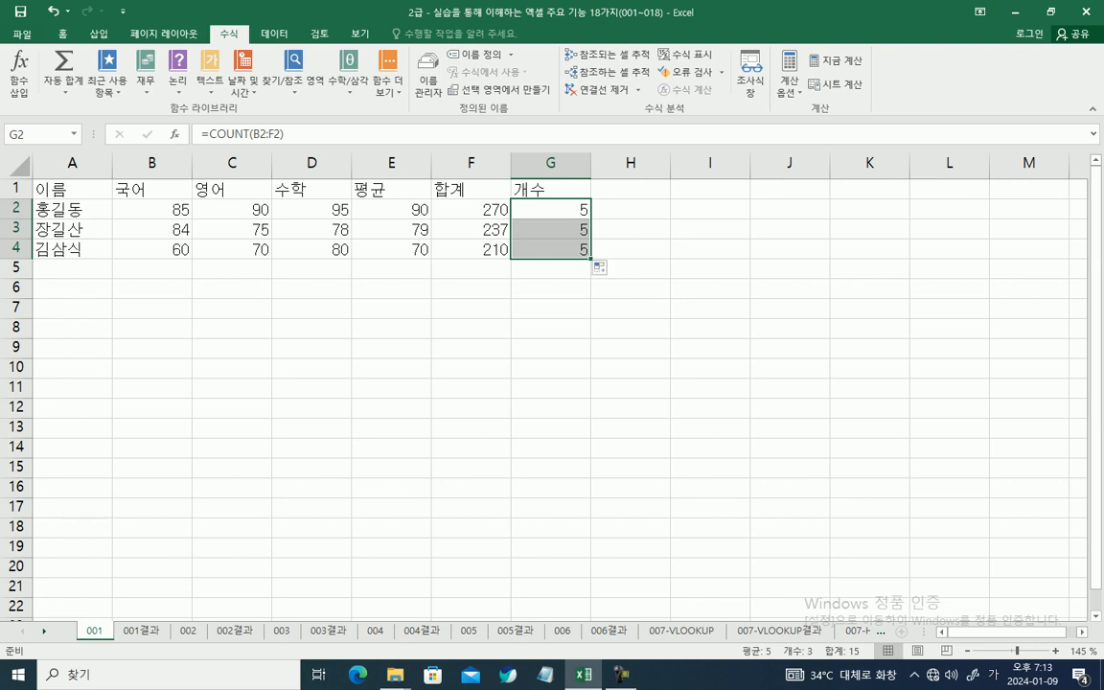
Step: Change the range of the COUNT formula in G2 to A2:F2 so it includes the name cell
click(72, 209)
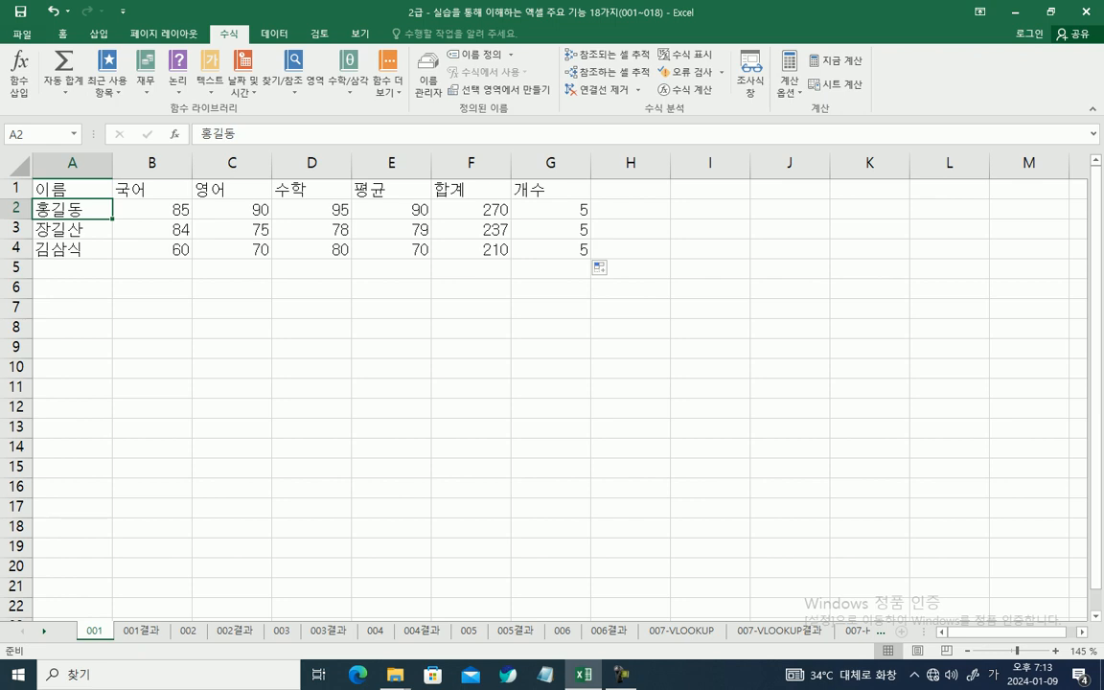
click(551, 210)
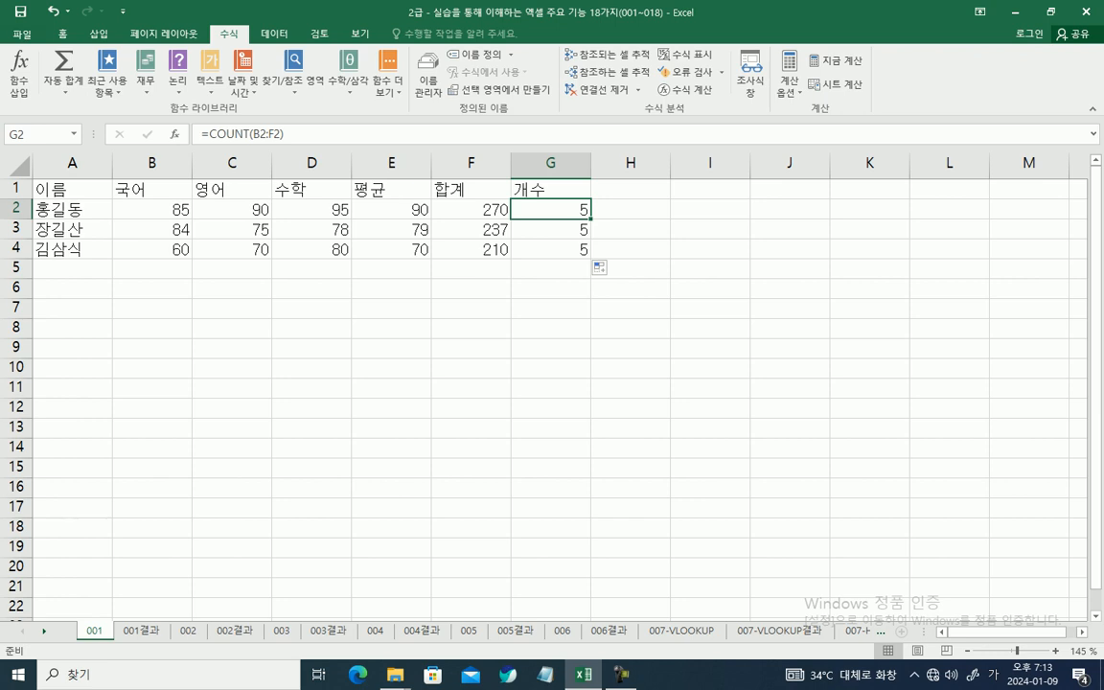
key(F2)
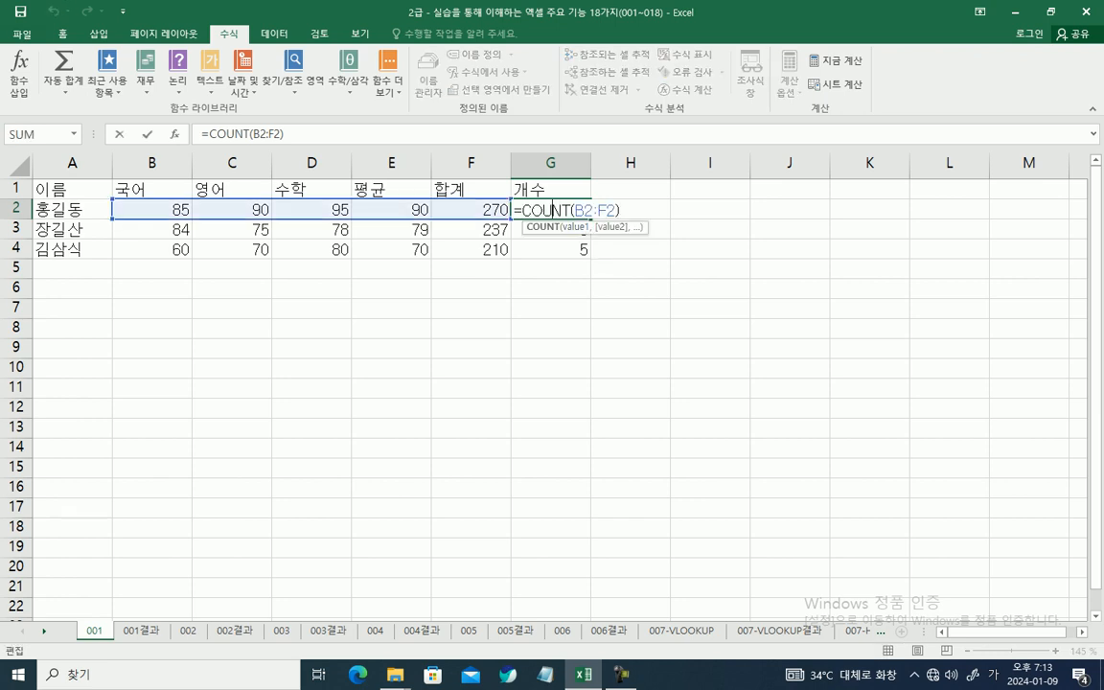
drag(575, 209, 615, 210)
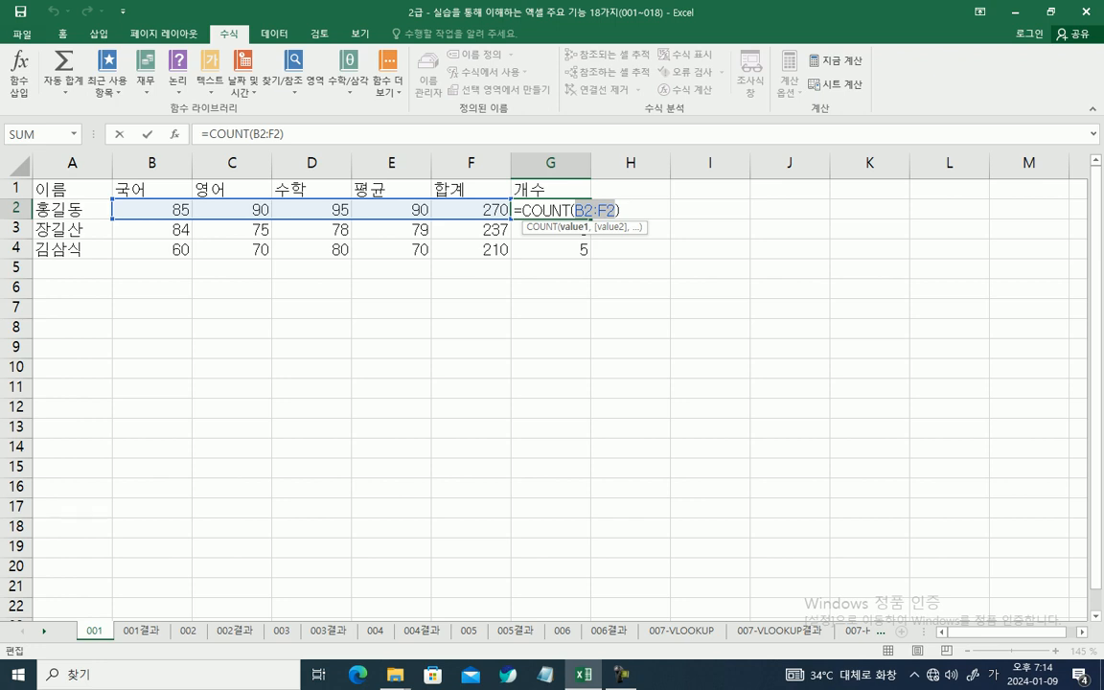
drag(67, 209, 483, 212)
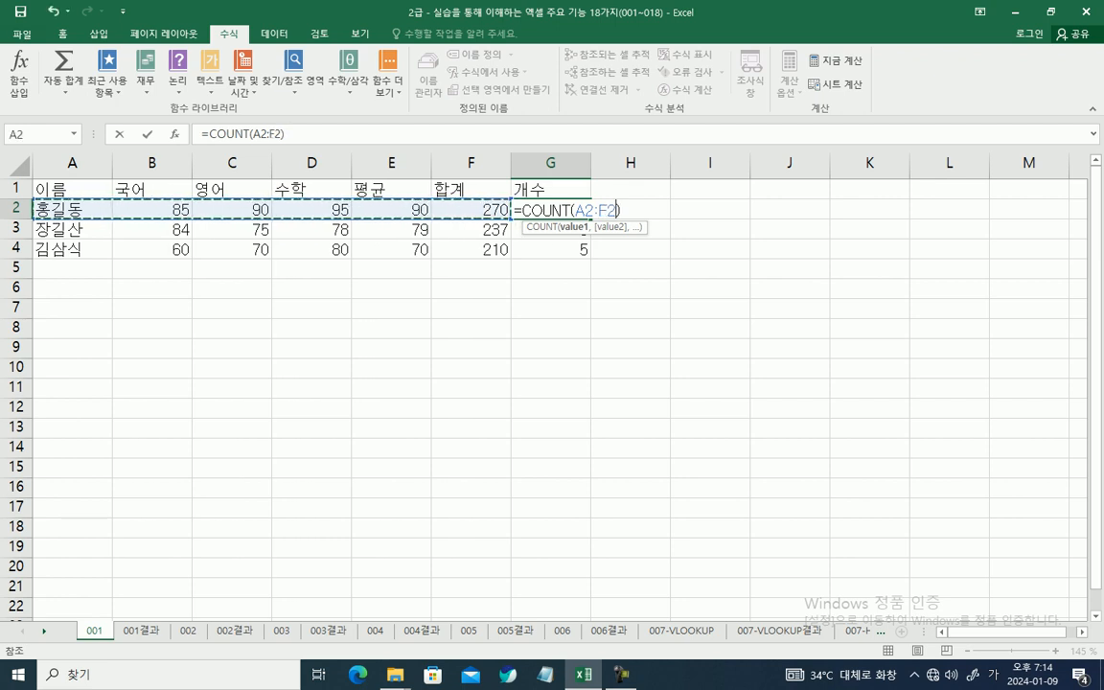
key(Return)
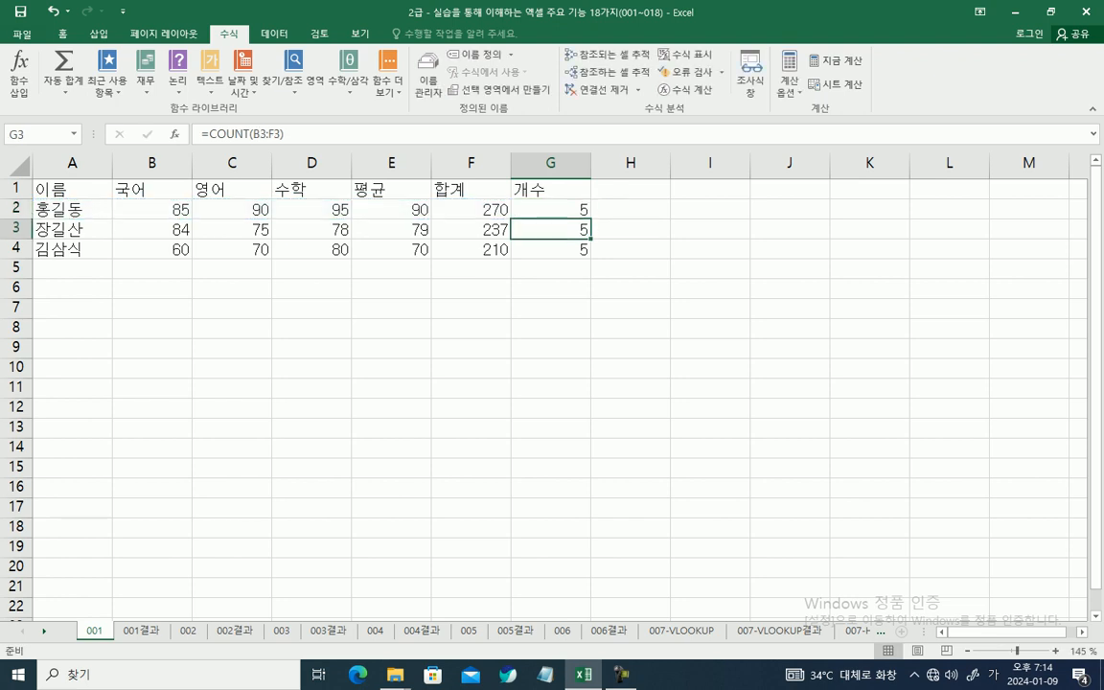
Step: Review the function arguments of the COUNT formula in cell G2
click(551, 209)
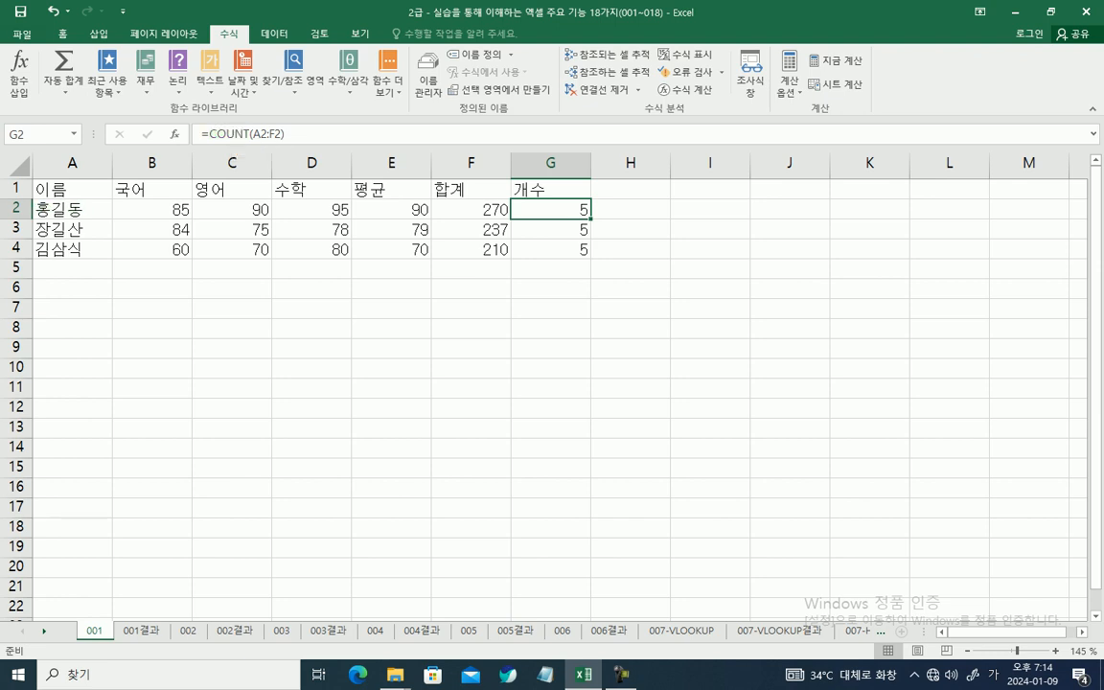
click(225, 134)
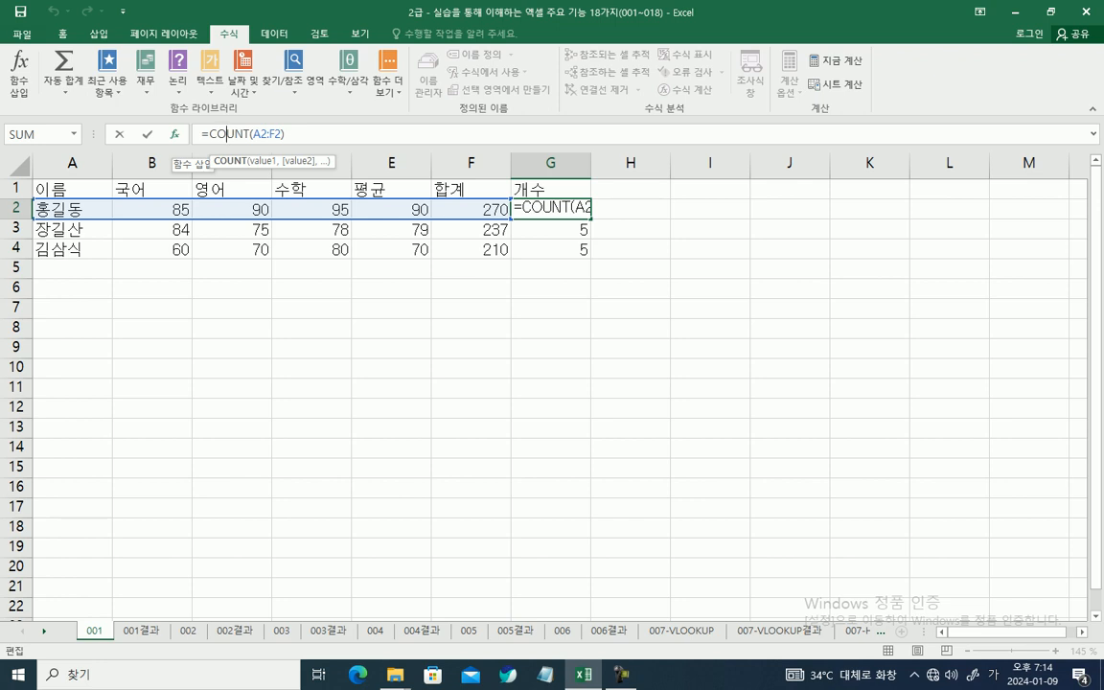
click(174, 134)
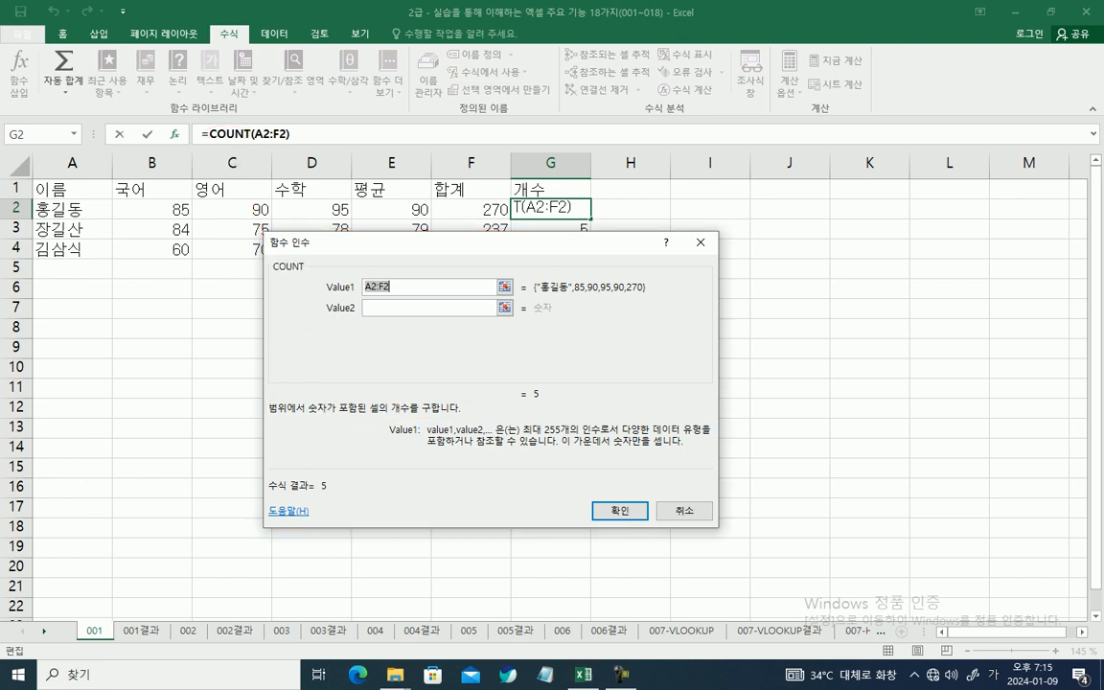
key(Return)
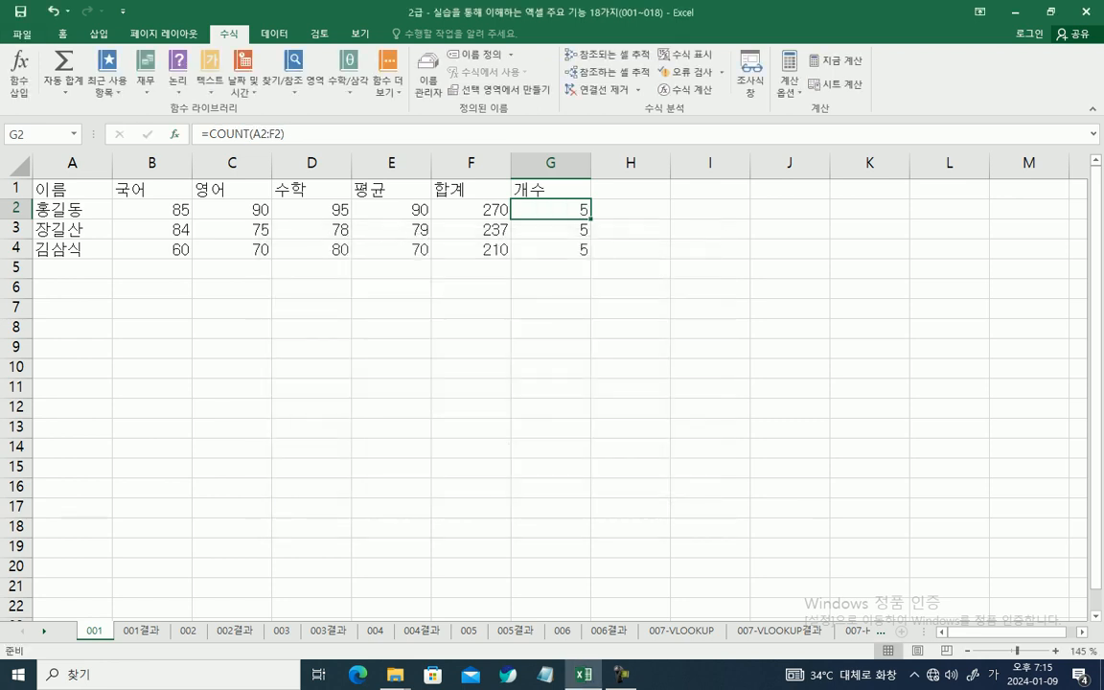
Step: Enter the heading 최대값 in cell H1
click(630, 189)
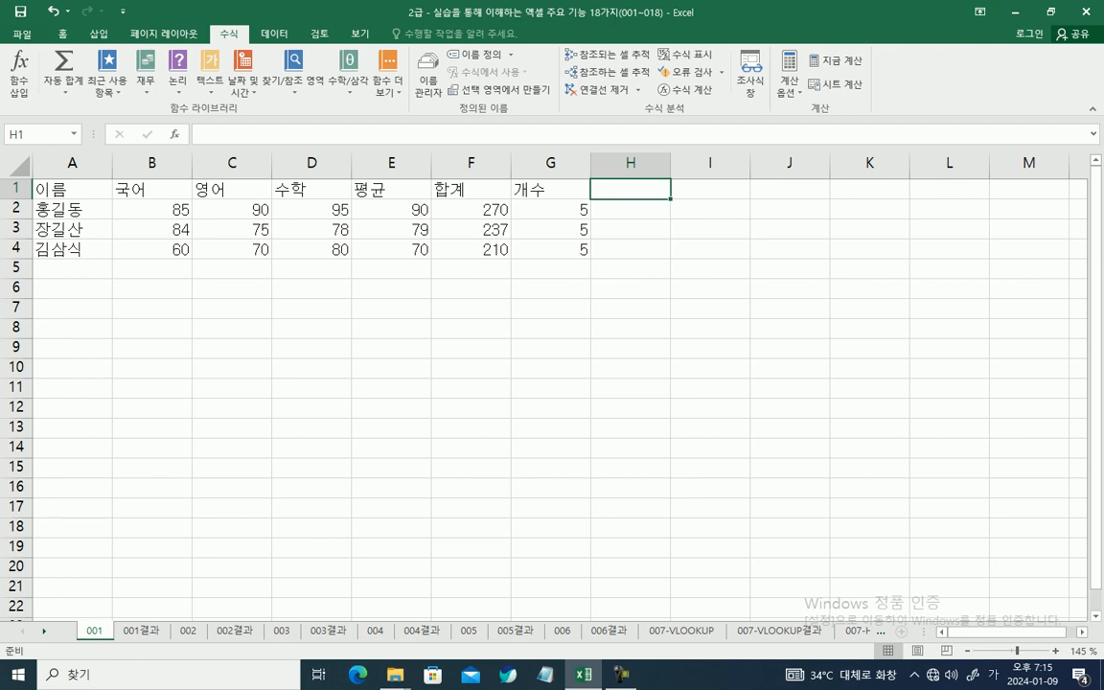
text(최)
text(대값)
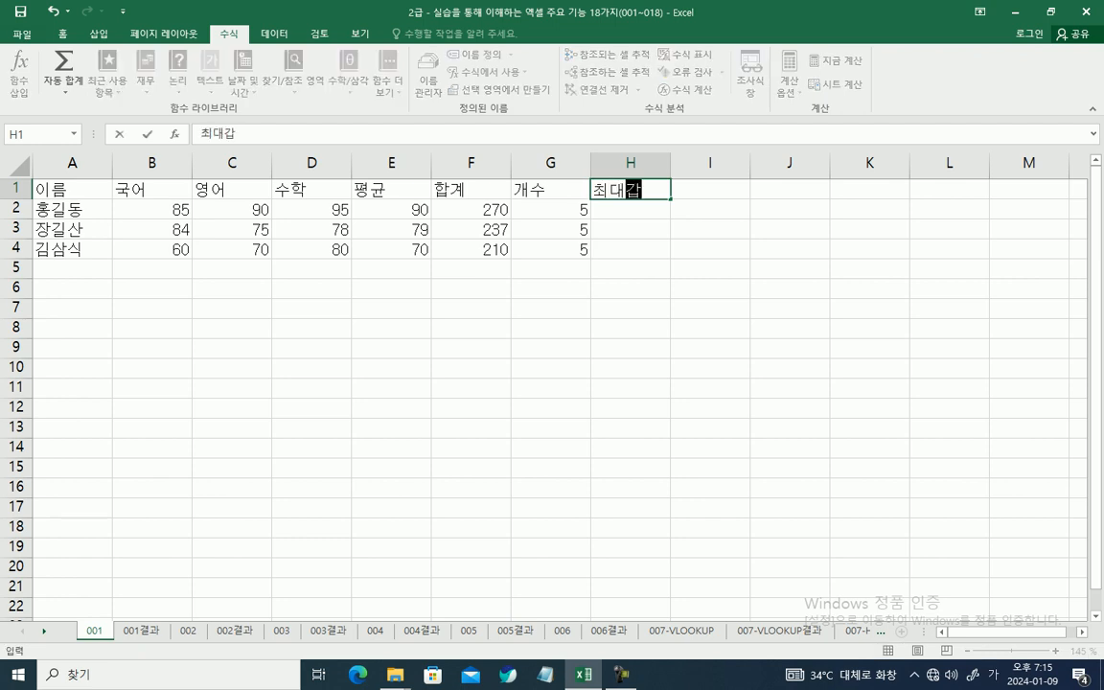
key(Return)
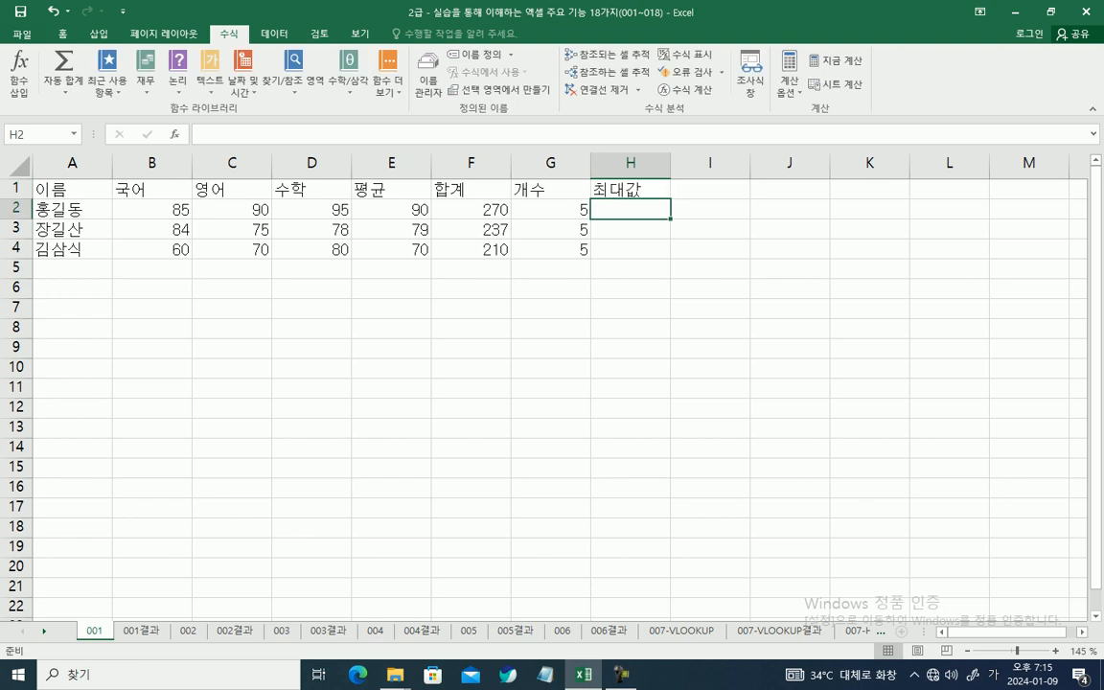
Step: Find the maximum of B2:G2 in cell H2 with AutoSum's 최대값 option and fill the formula down through H4
click(201, 134)
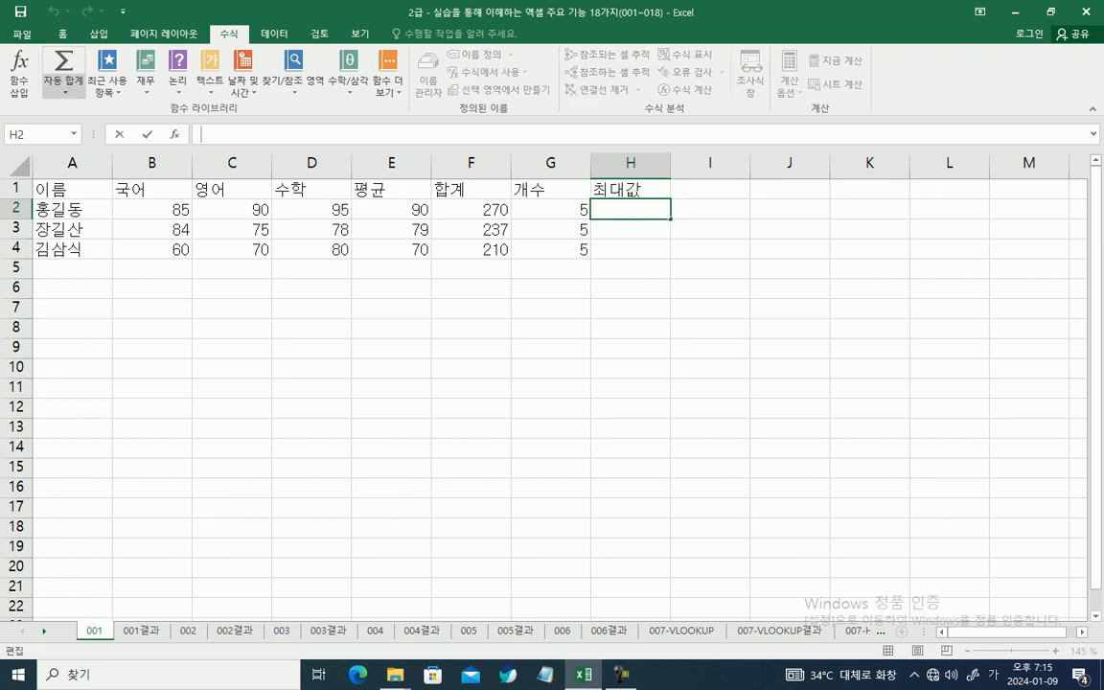
click(64, 92)
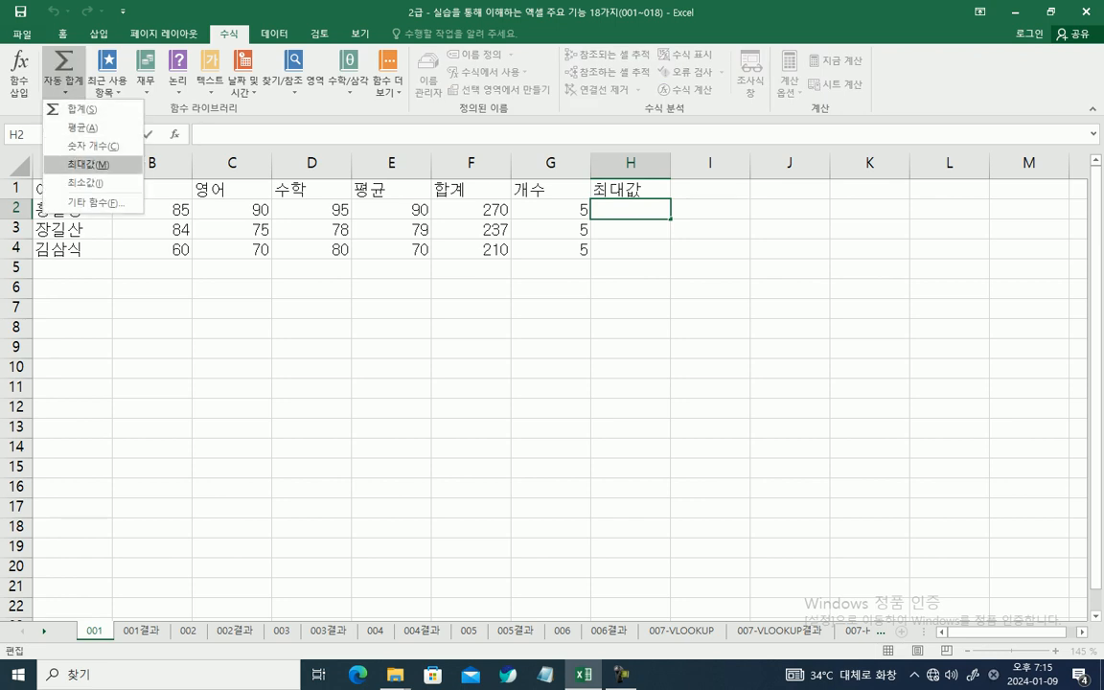
click(89, 165)
click(64, 90)
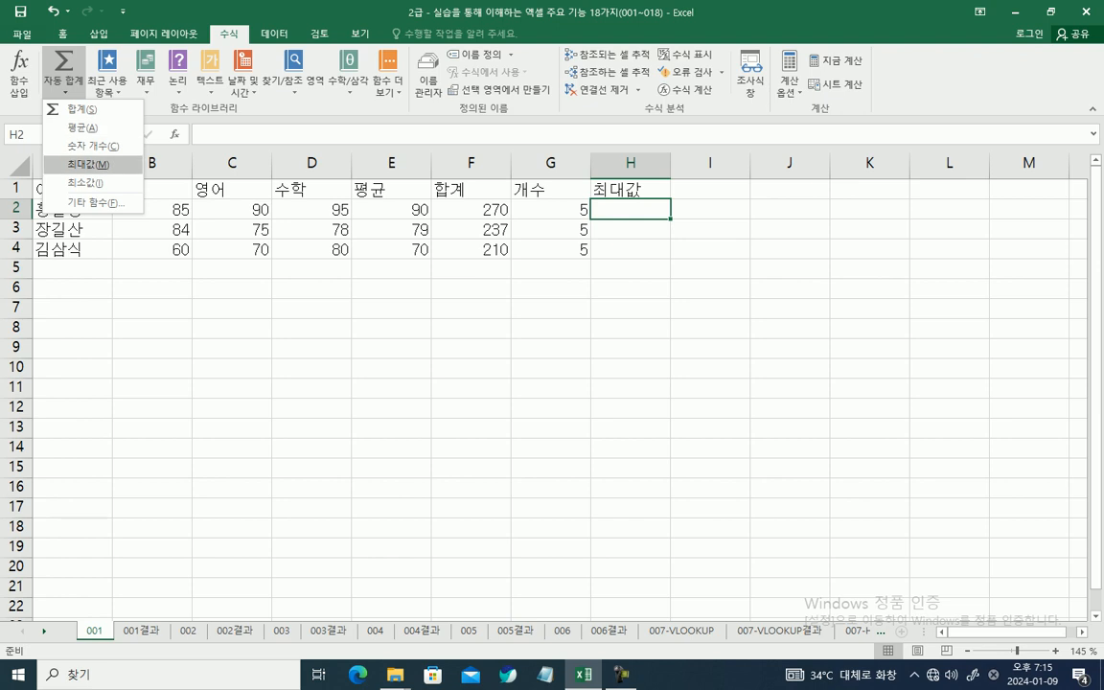
click(88, 165)
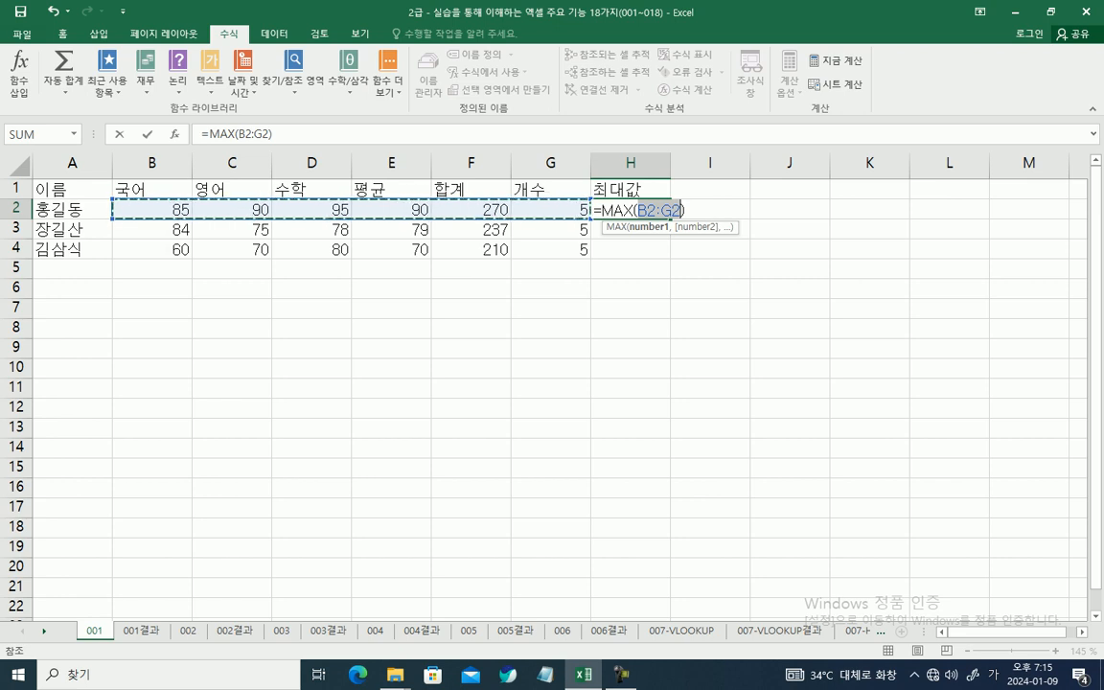
key(Return)
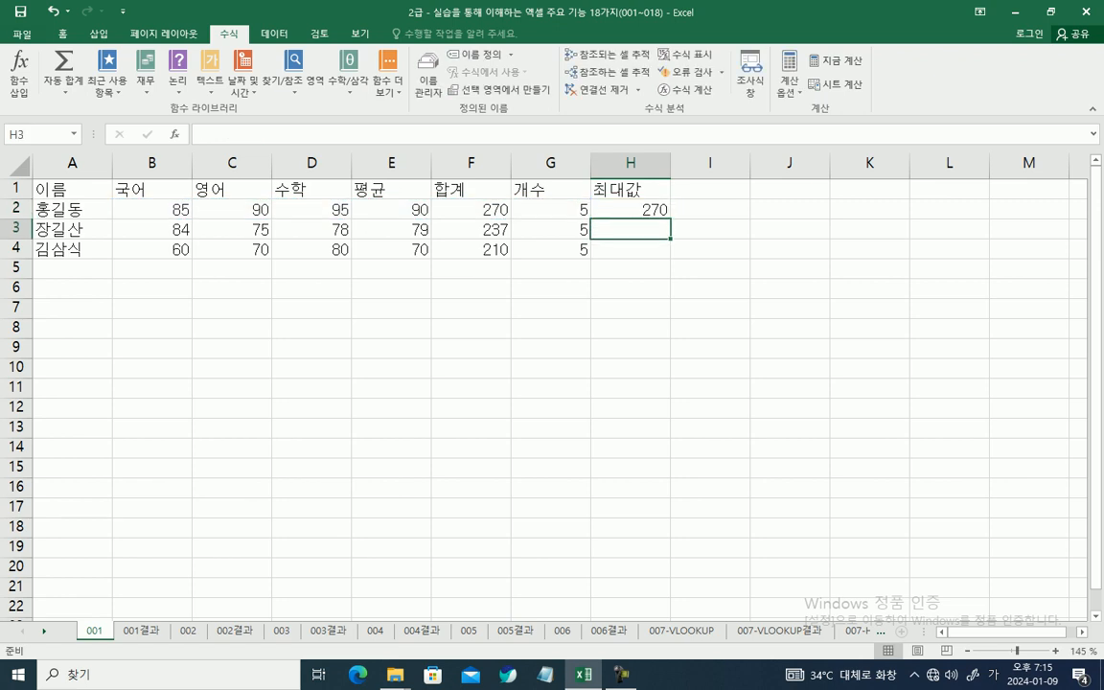
click(632, 209)
drag(669, 218, 630, 249)
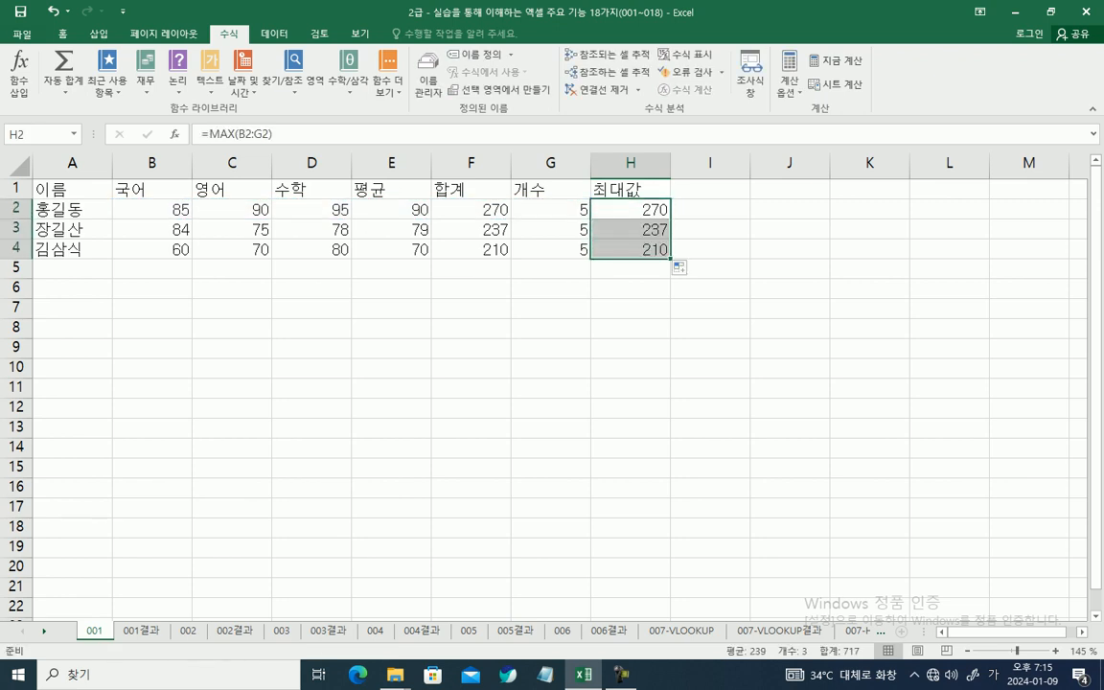
Step: Enter the heading 최소값 in cell I1
click(710, 189)
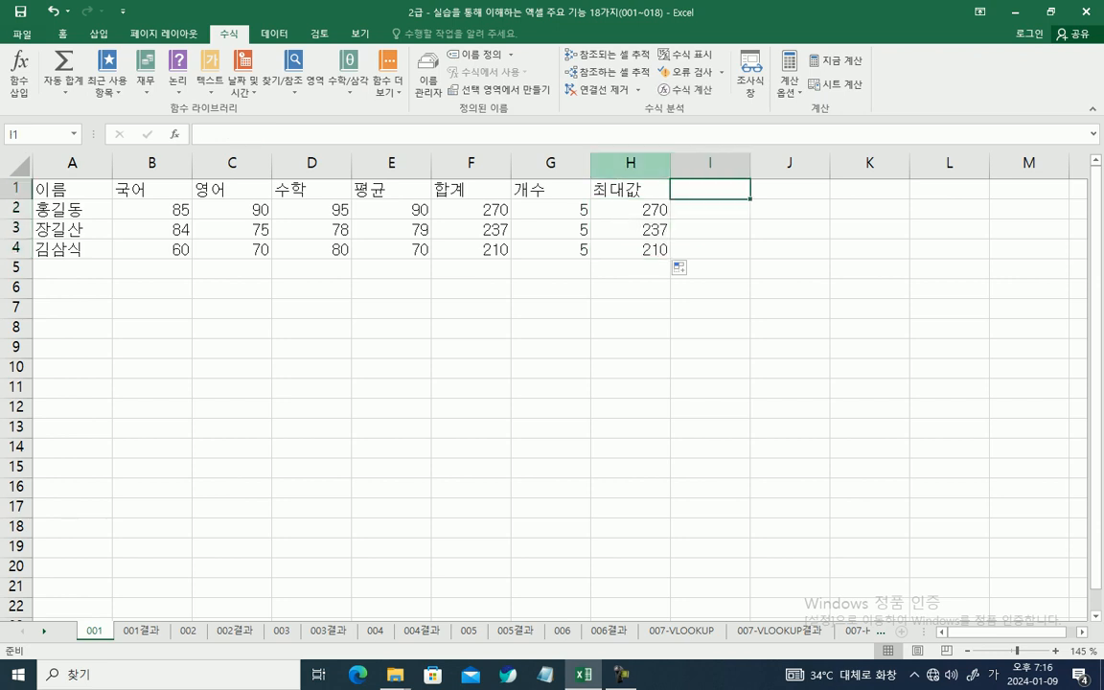
text(최소갑ㅅ)
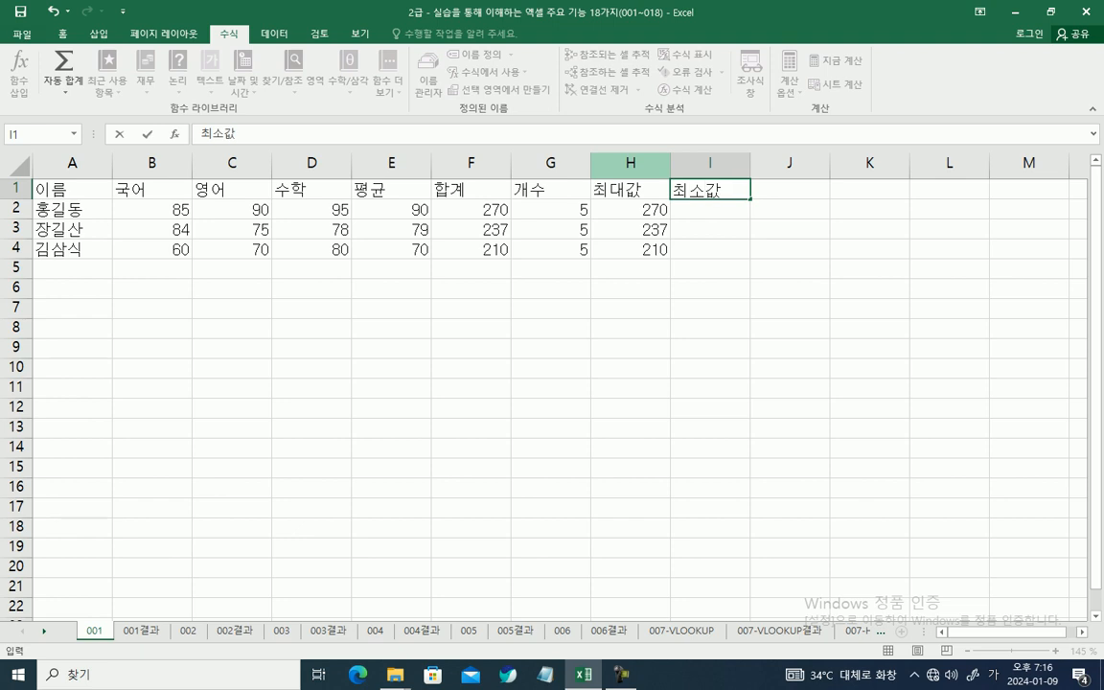
key(Return)
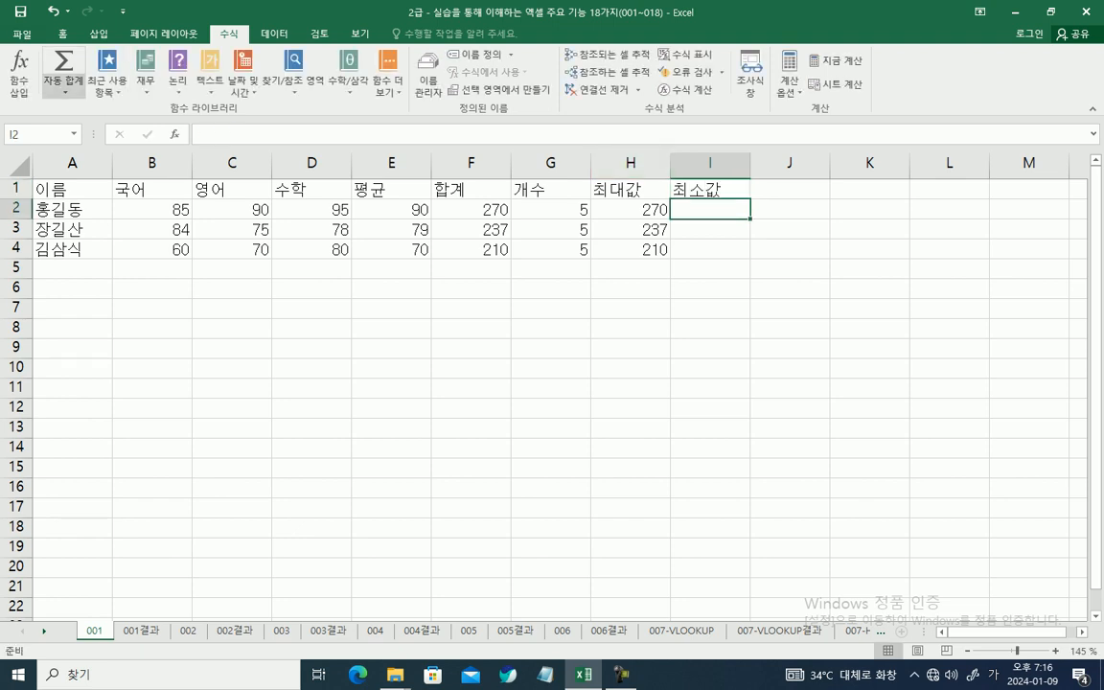
Step: Find the minimum of B2:H2 in cell I2 with AutoSum's 최소값 option and fill the formula down through I4
click(63, 86)
click(81, 182)
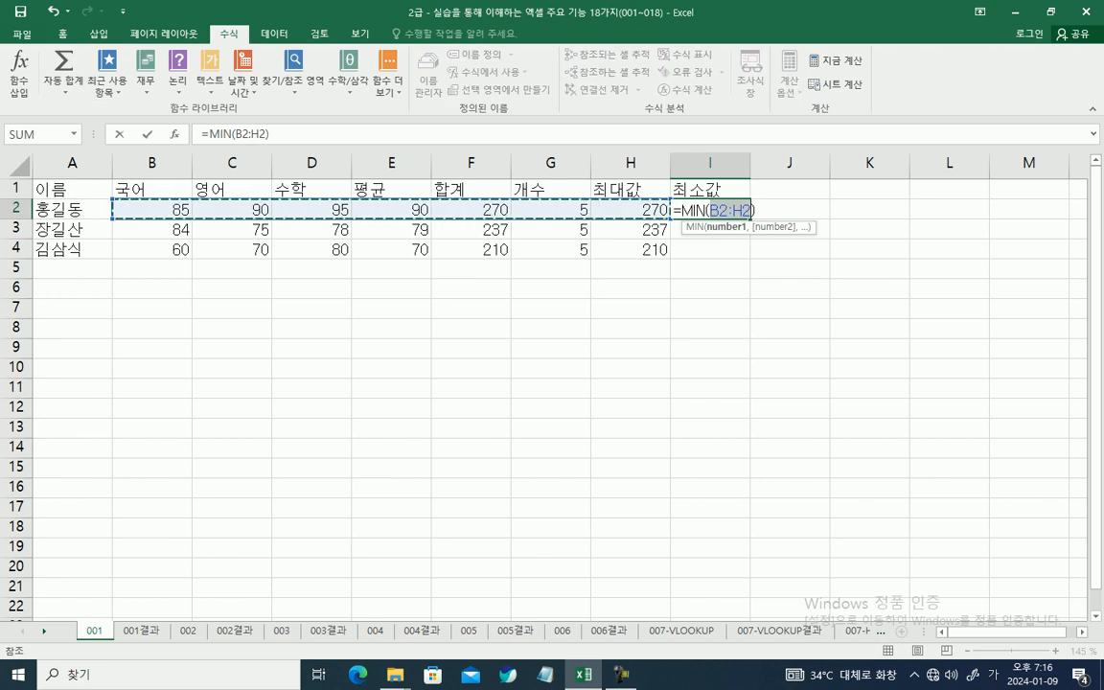
key(Return)
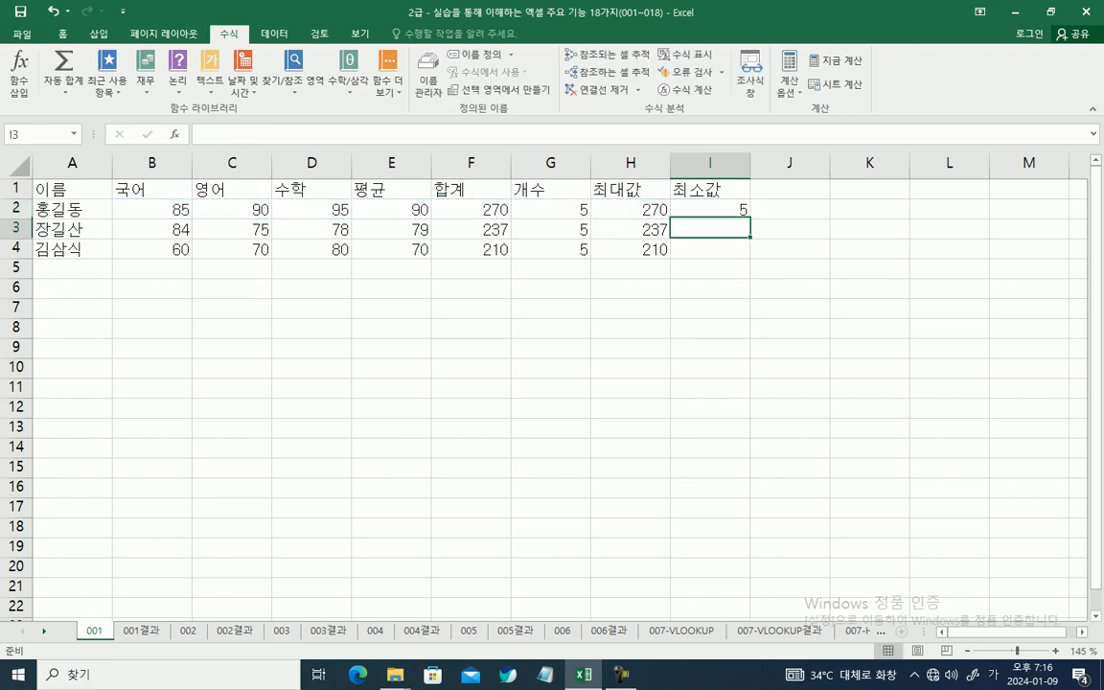
key(Up)
drag(749, 219, 739, 254)
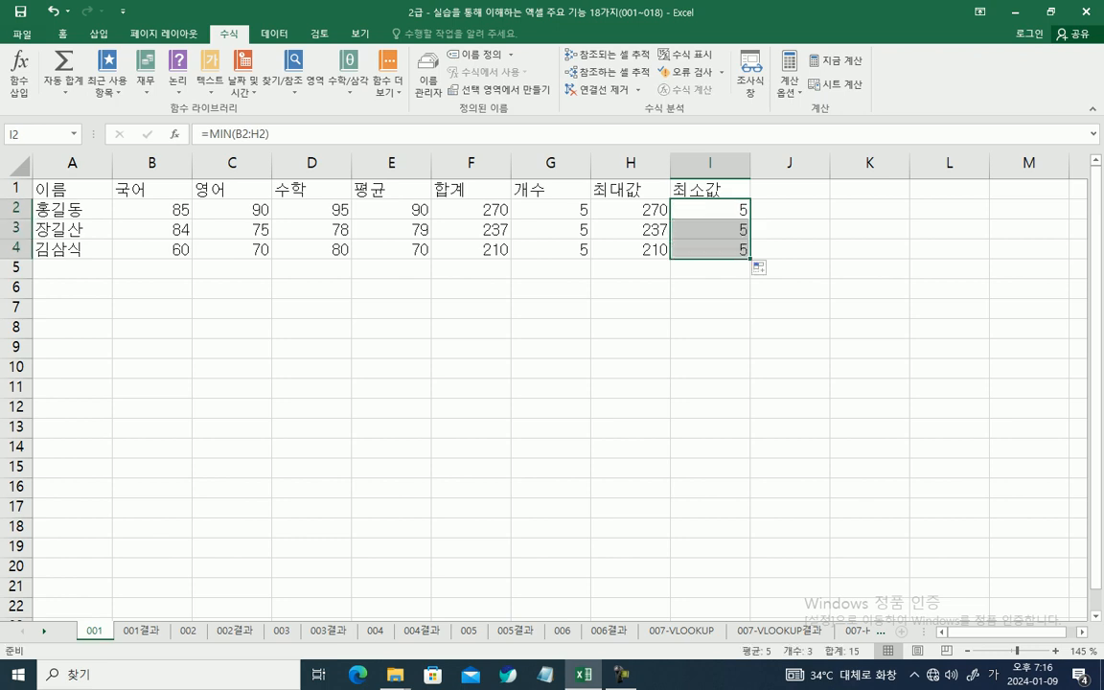
click(550, 308)
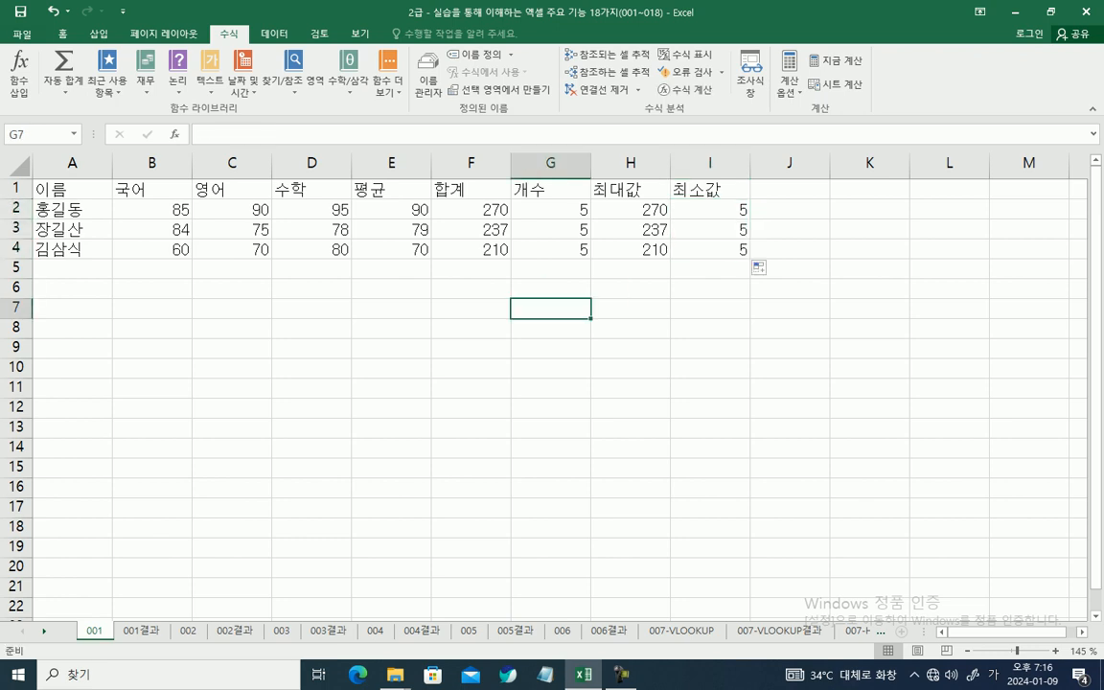
drag(79, 629, 107, 631)
mouse_move(192, 518)
mouse_down()
mouse_move(123, 563)
mouse_move(93, 629)
mouse_up()
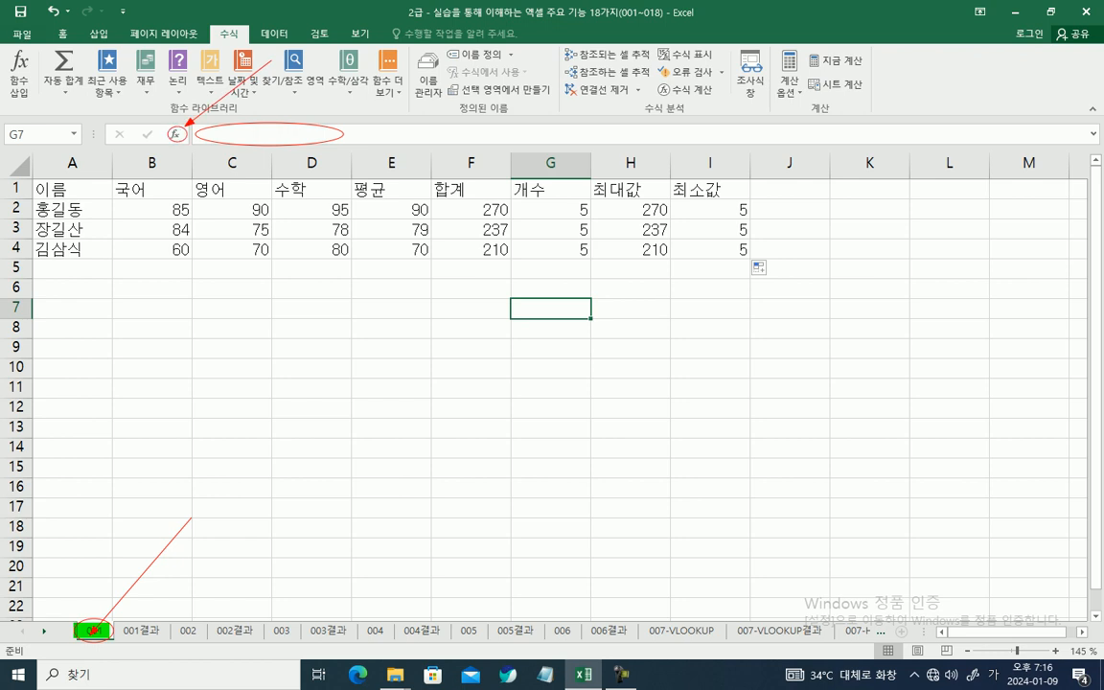
key(Escape)
click(470, 309)
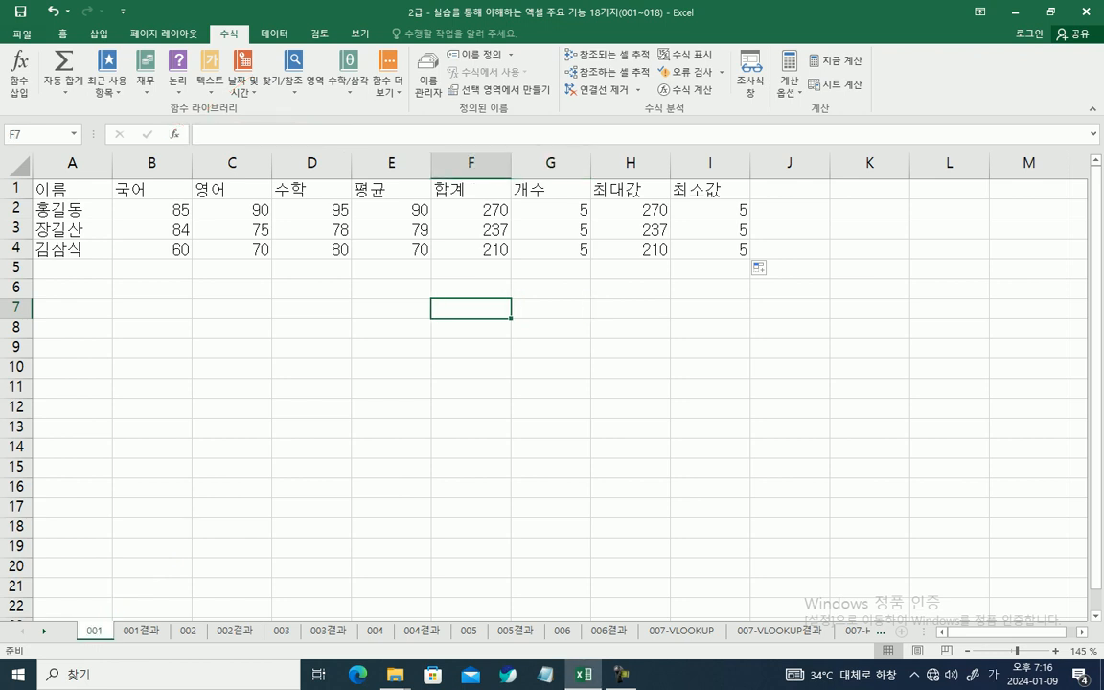
Step: Switch to worksheet 002 and dismiss the error dialog
click(187, 631)
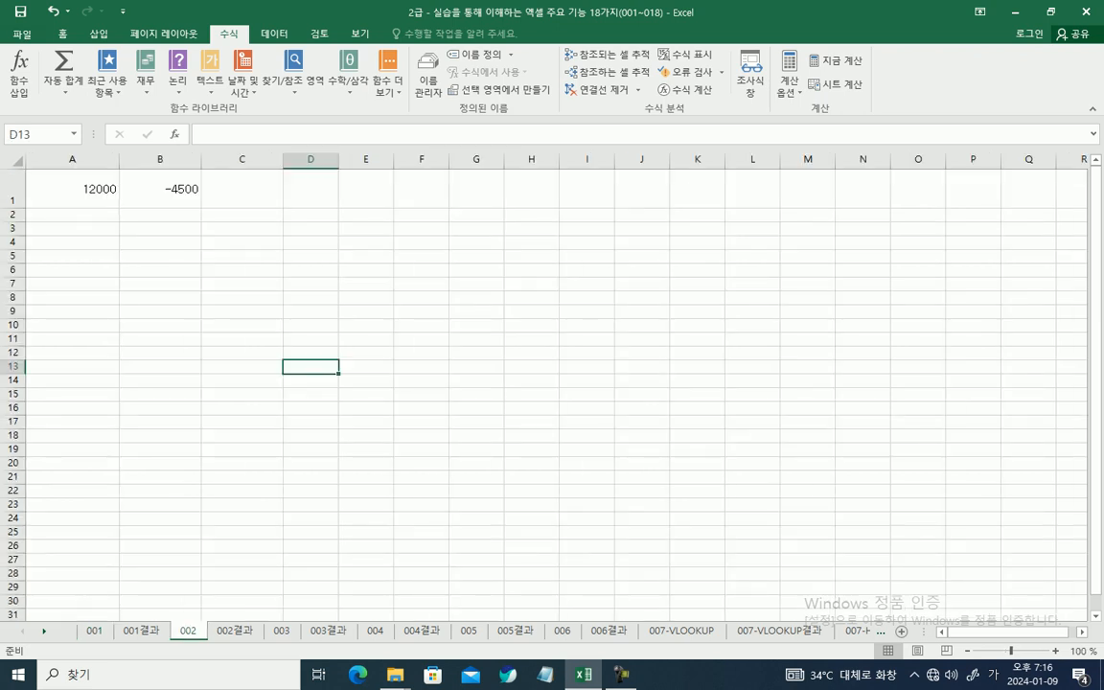
scroll(544, 383, up, 8)
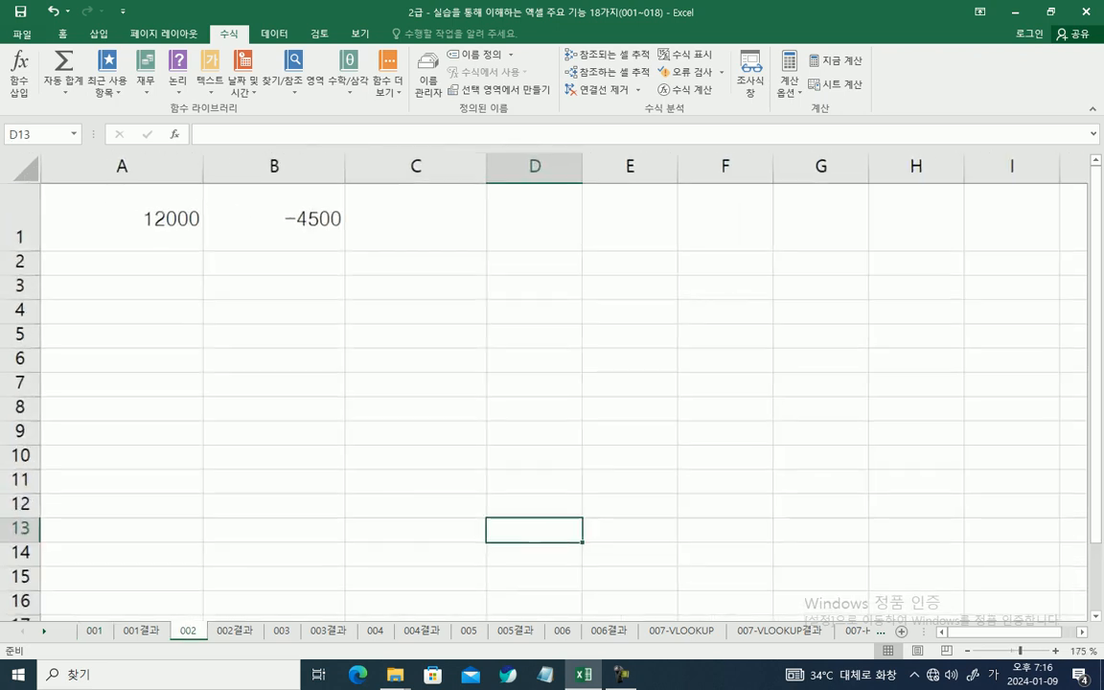
scroll(544, 383, up, 1)
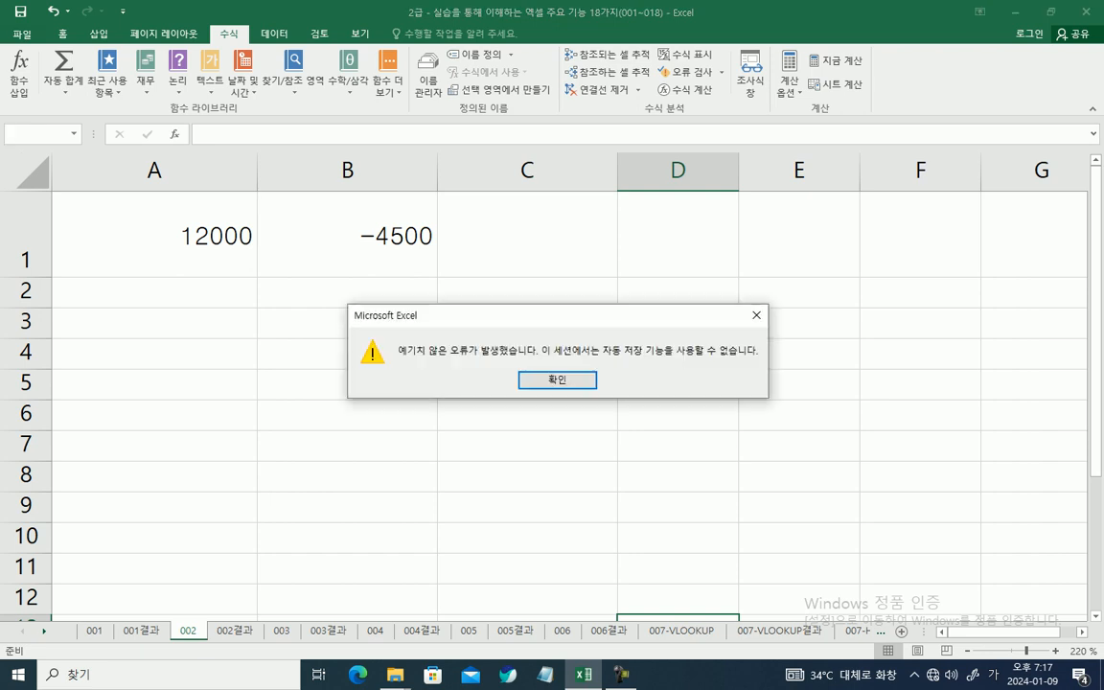
key(Return)
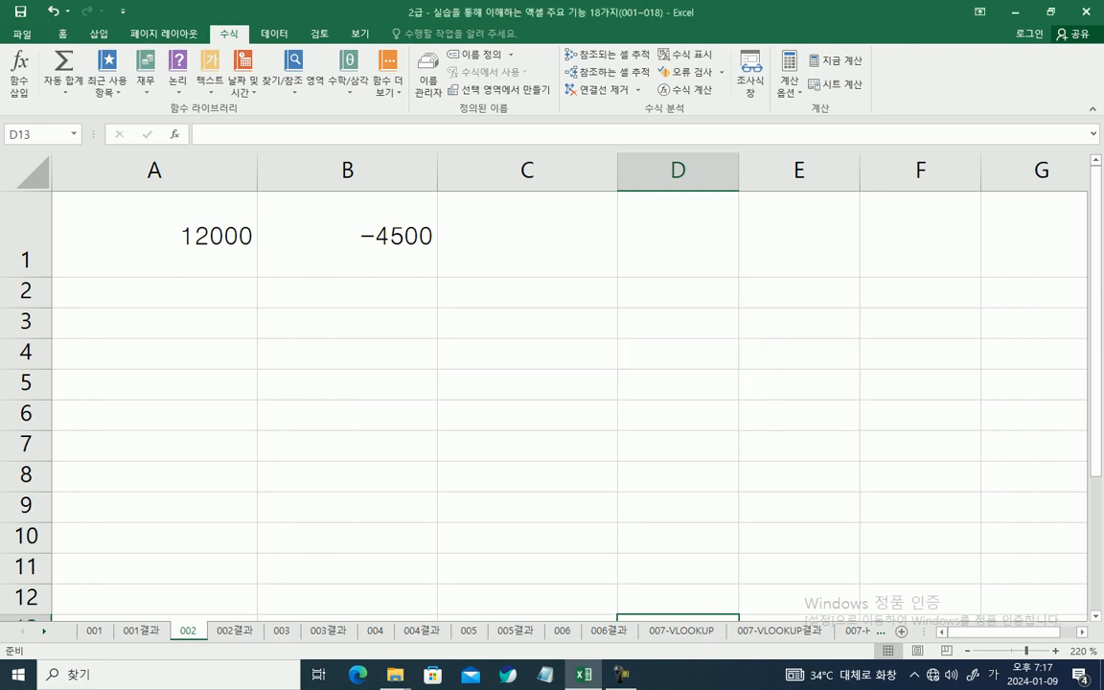
Step: Open the cell formatting settings for A1:B1 and choose the 사용자 지정 number format category
key(ctrl+Home)
key(shift+Right)
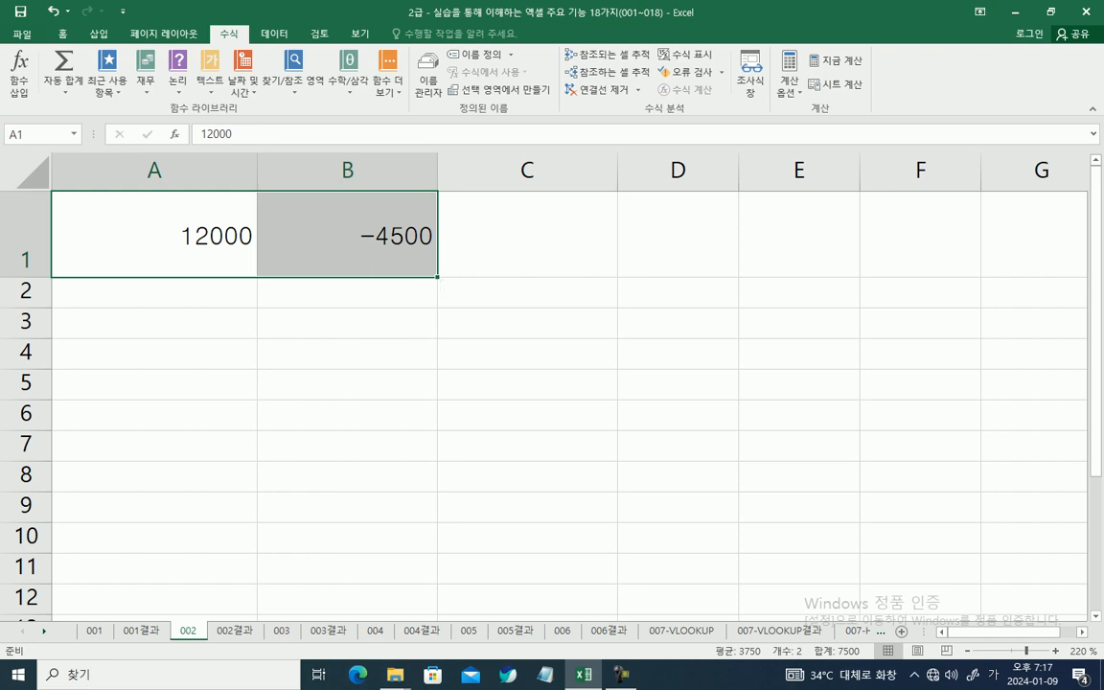
right_click(247, 234)
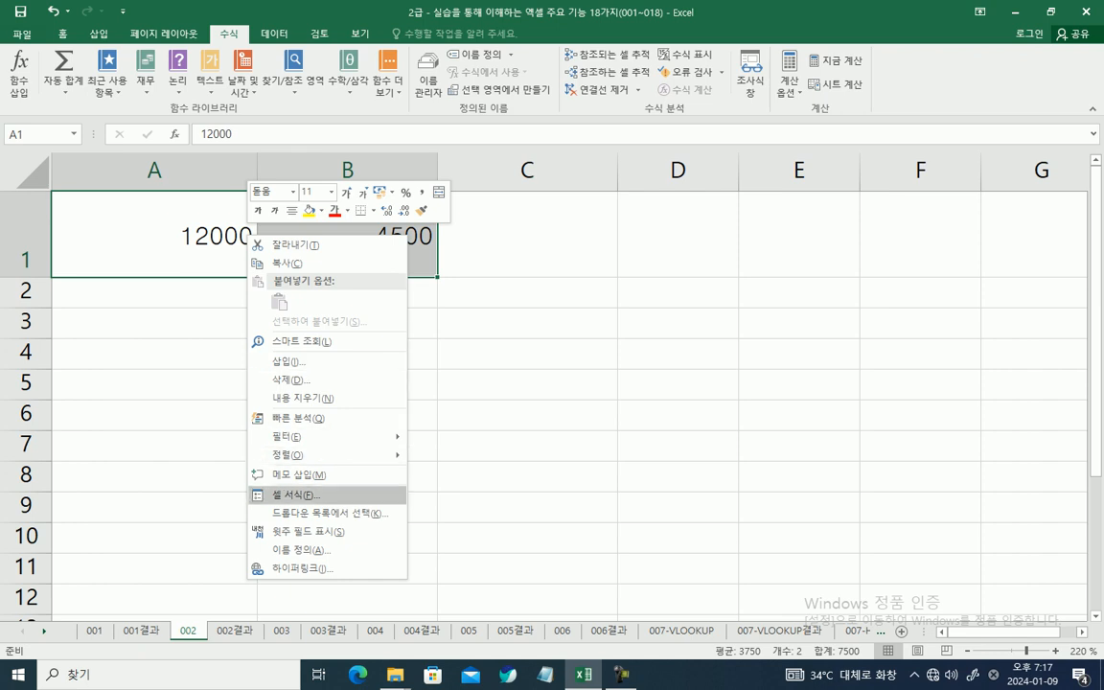
click(297, 495)
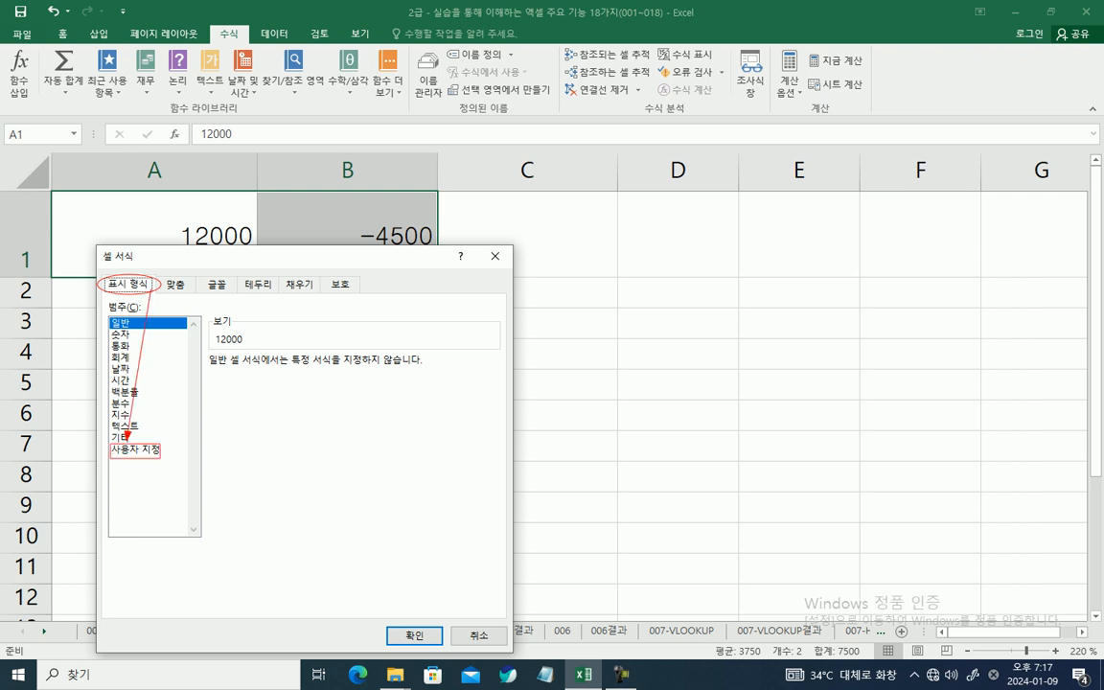
click(136, 449)
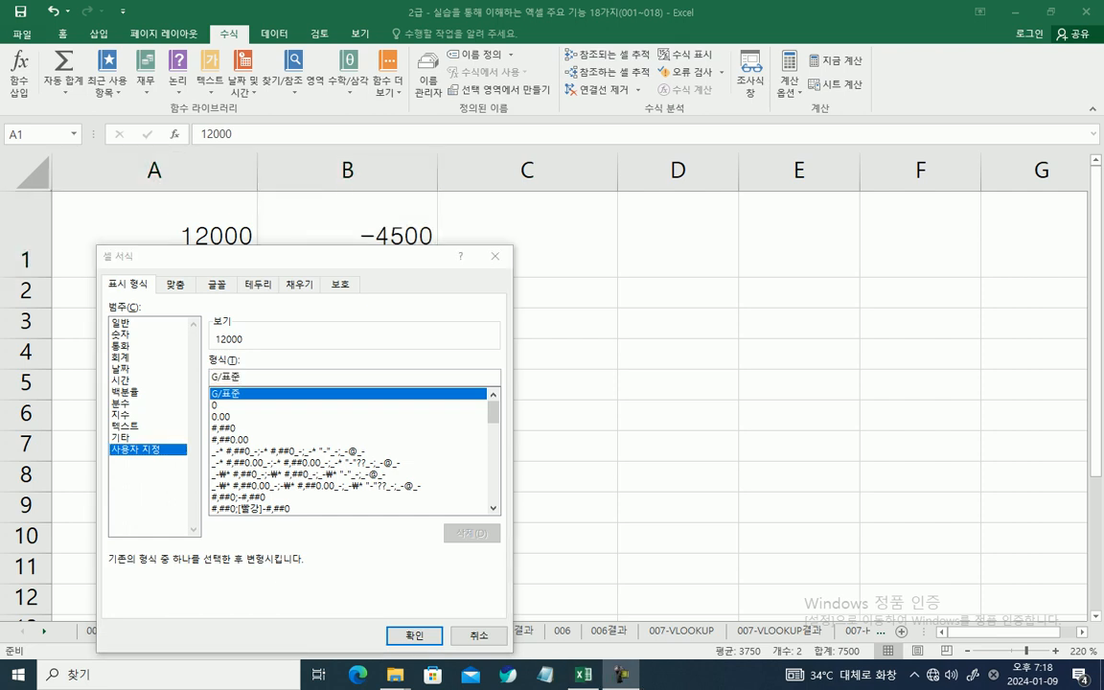
Step: Replace the custom format code with the first section [파랑][>=10000]#,###; for values of at least 10000
drag(241, 377, 212, 376)
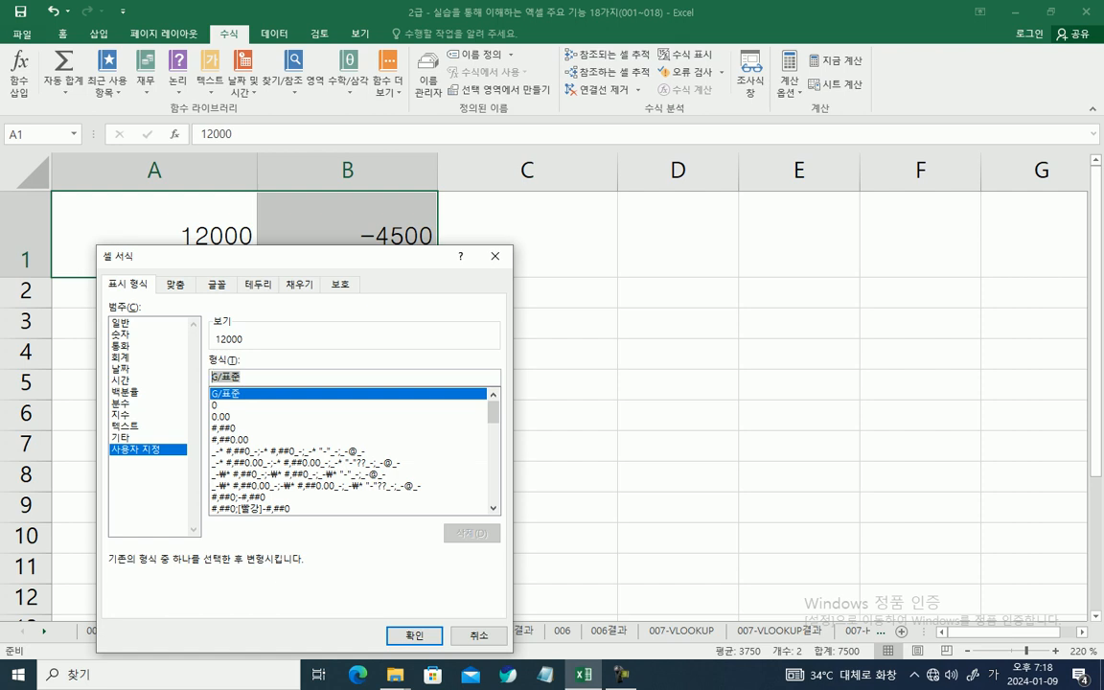
text([파랑])
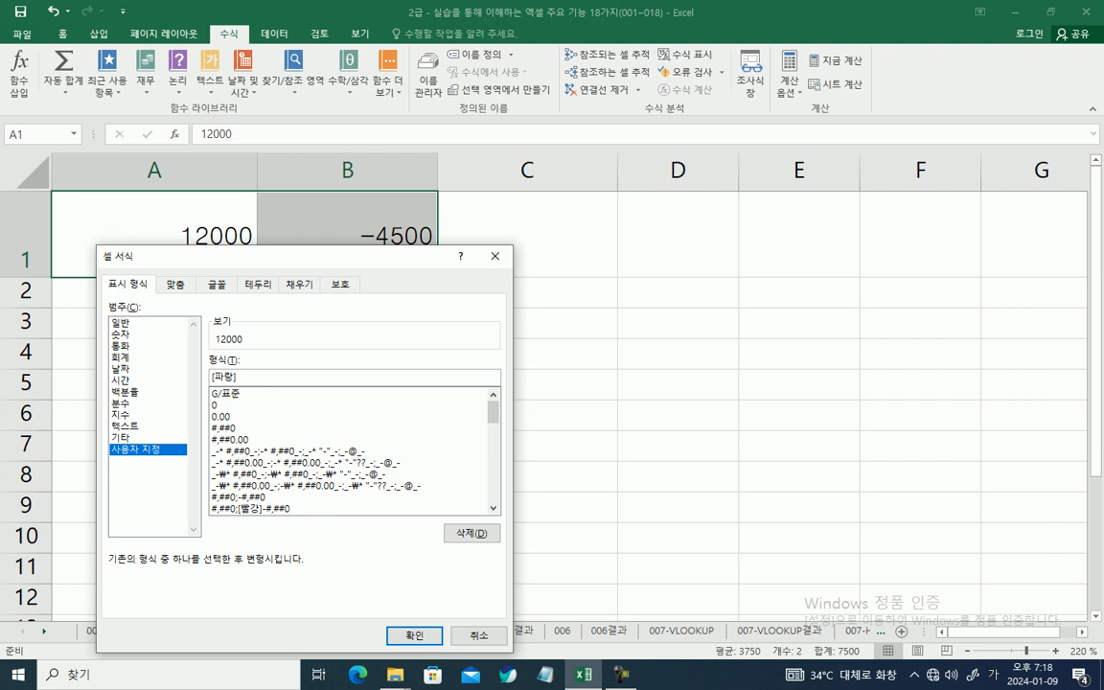
text([>)
text(=)
text(1)
text(0000)
text(])
text(#)
text(,###)
text(;)
Step: Add the section [빨강][<0](#,###) for negative values to the custom format code
text([빠)
text(빨)
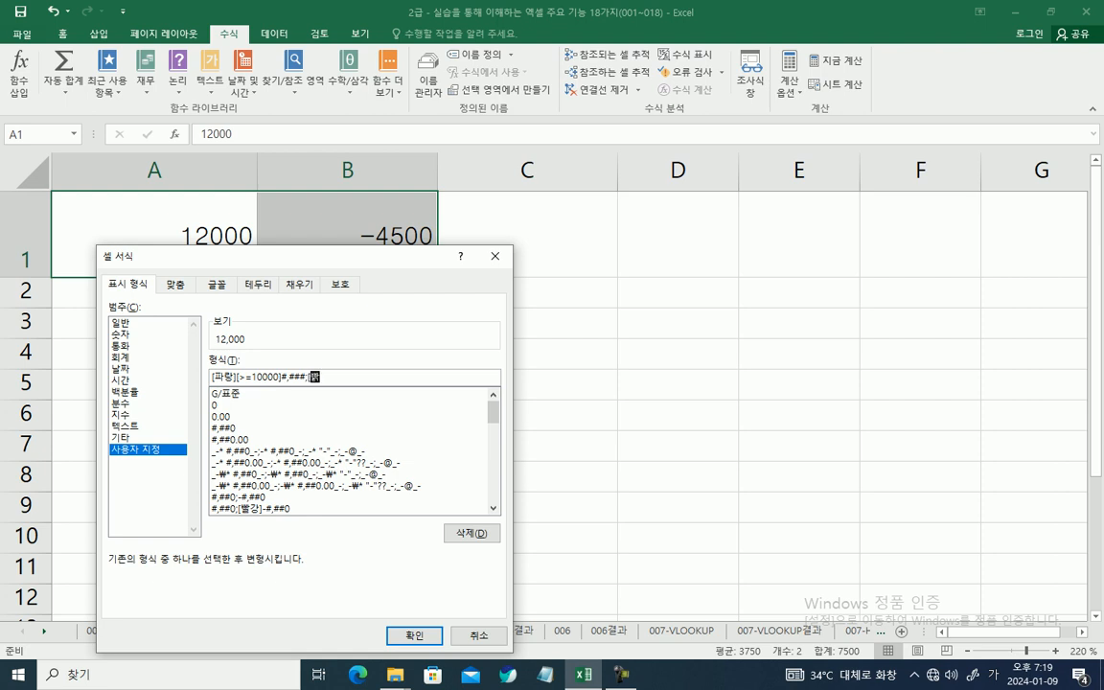
text(강][<)
text(0])
text((#,###);)
Step: Complete the custom format code with a semicolon and the section G/표준 for all other values
key(Hangul)
text(;G/)
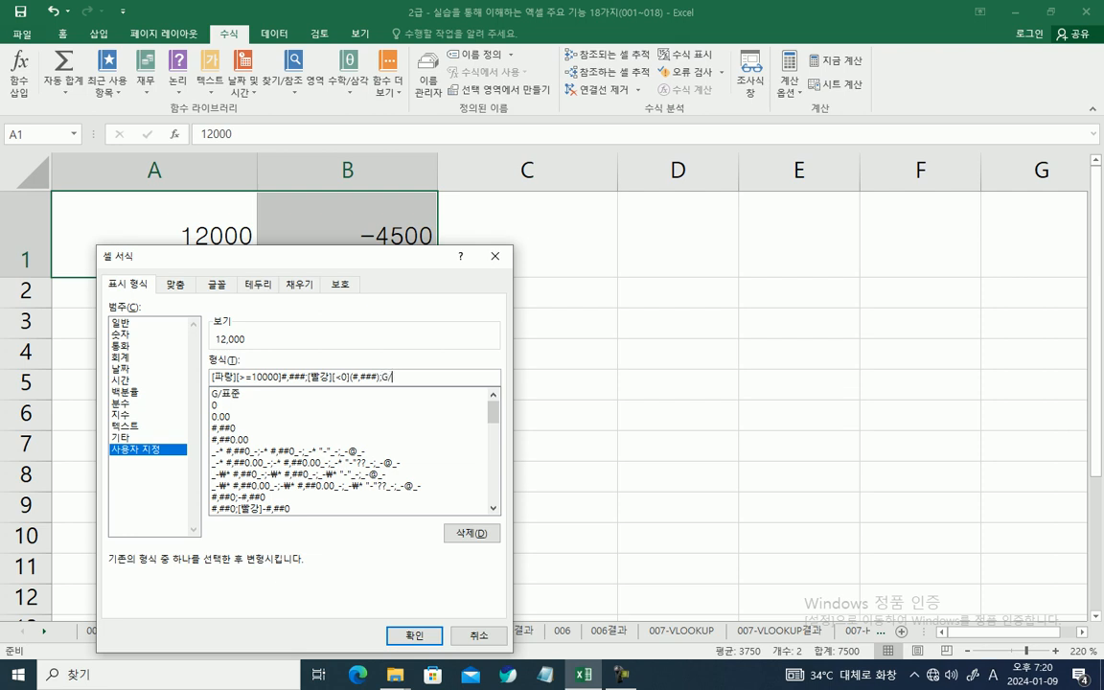
key(Hangul)
text(표준)
drag(211, 370, 236, 384)
drag(207, 377, 211, 376)
mouse_move(241, 381)
mouse_down()
mouse_move(269, 384)
mouse_move(278, 371)
mouse_move(240, 382)
mouse_move(284, 383)
mouse_up()
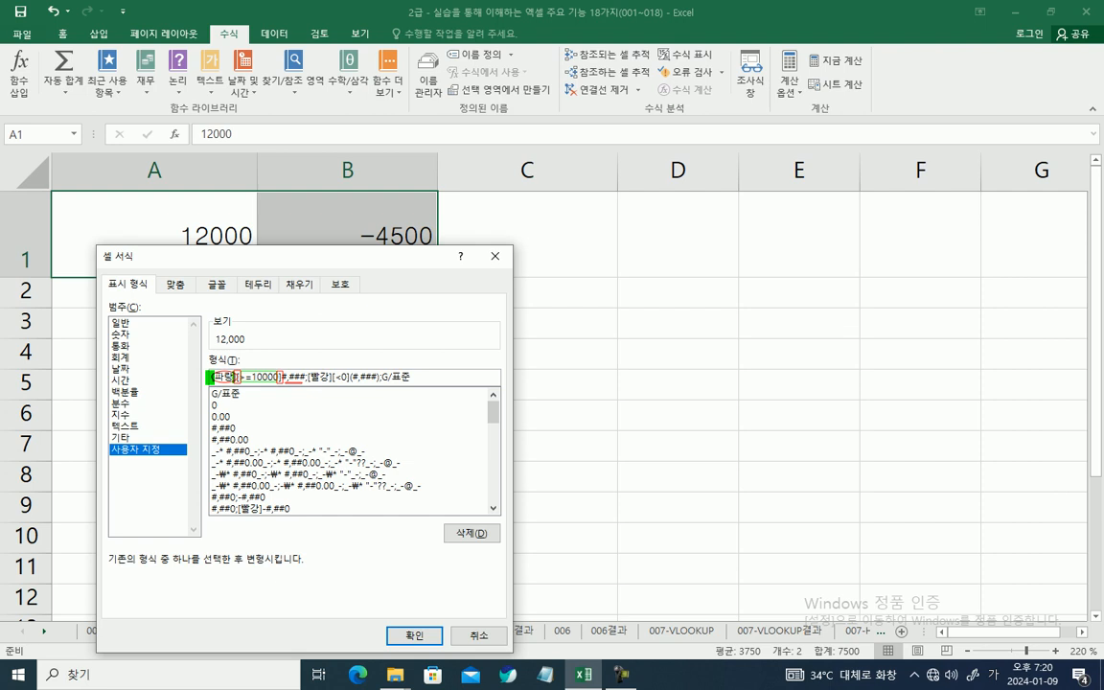
mouse_move(338, 322)
mouse_down()
mouse_move(307, 366)
mouse_move(309, 385)
mouse_up()
drag(332, 384, 349, 385)
drag(351, 370, 402, 384)
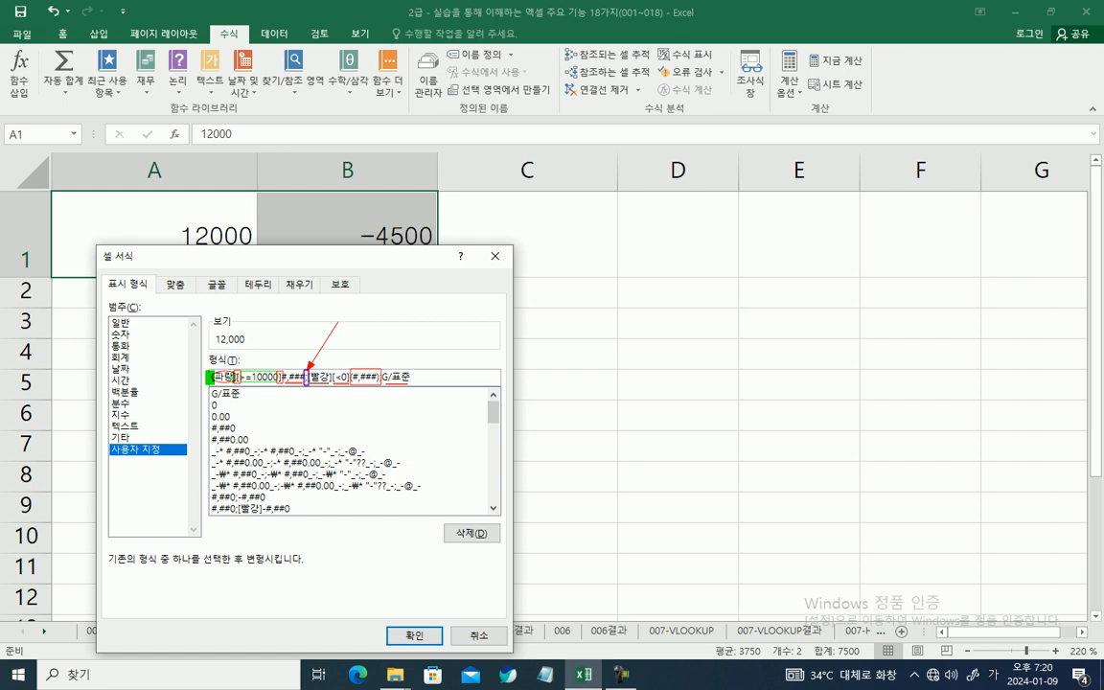
drag(179, 218, 251, 251)
key(ctrl+z)
key(ctrl+z)
key(ctrl+z)
key(ctrl+z)
key(ctrl+z)
key(ctrl+z)
key(ctrl+z)
key(ctrl+z)
key(ctrl+z)
key(ctrl+z)
key(ctrl+z)
key(ctrl+z)
key(ctrl+z)
drag(181, 221, 262, 253)
drag(209, 369, 279, 386)
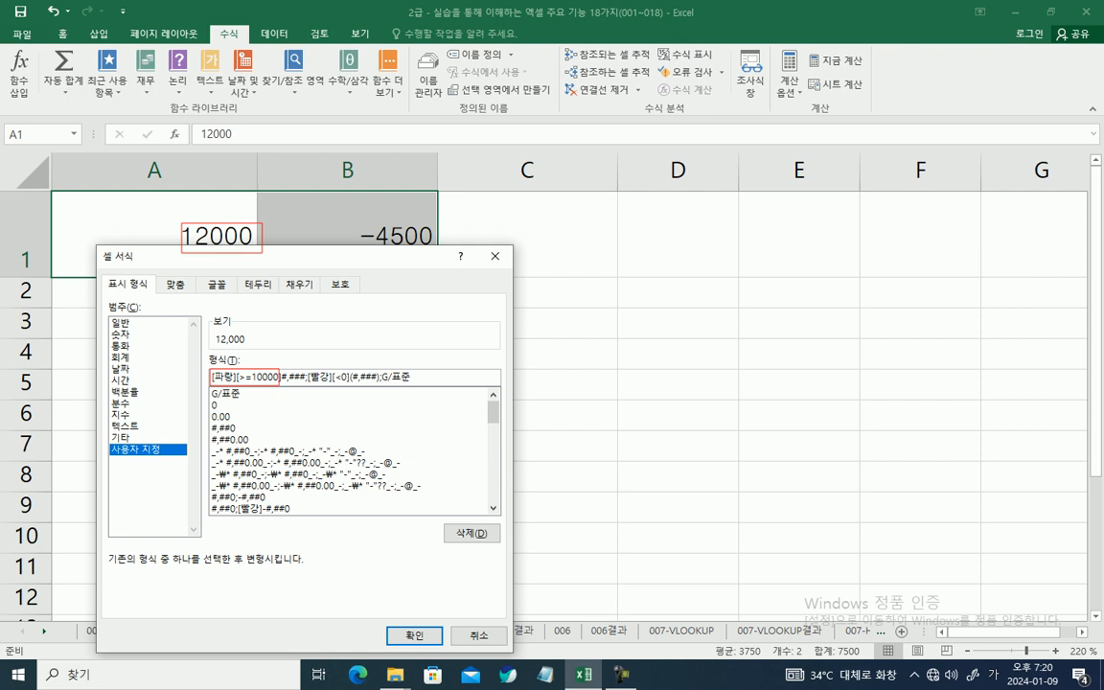
mouse_move(413, 513)
mouse_down()
mouse_move(414, 624)
mouse_move(431, 643)
mouse_up()
mouse_move(184, 225)
mouse_down()
mouse_move(186, 244)
mouse_move(255, 236)
mouse_up()
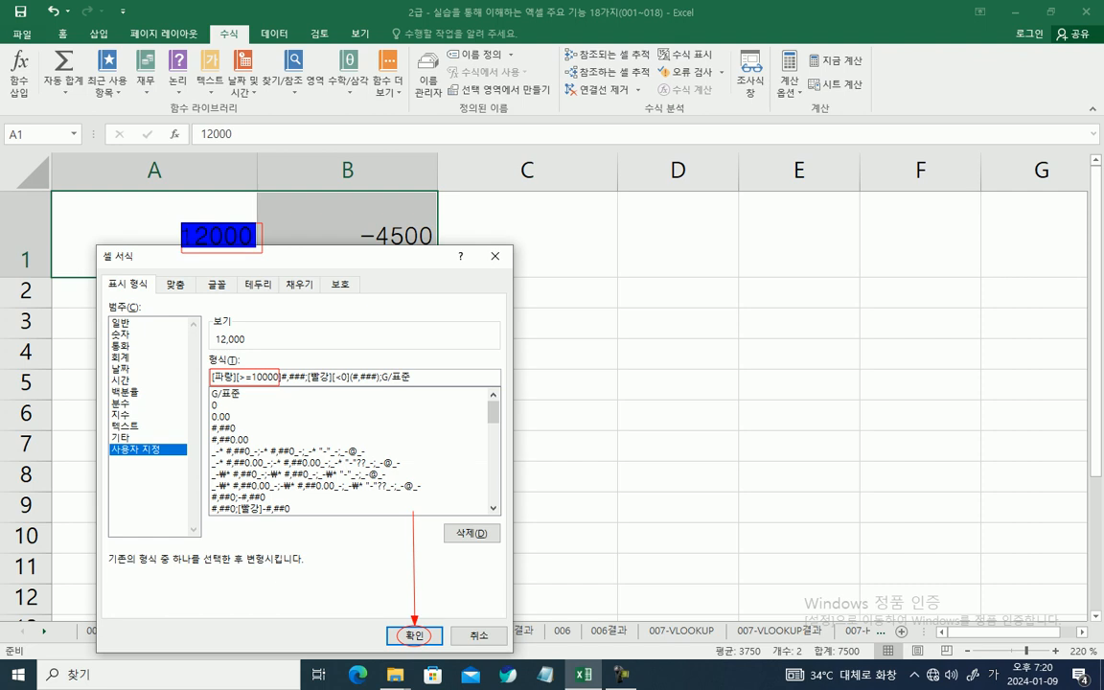
drag(281, 375, 305, 376)
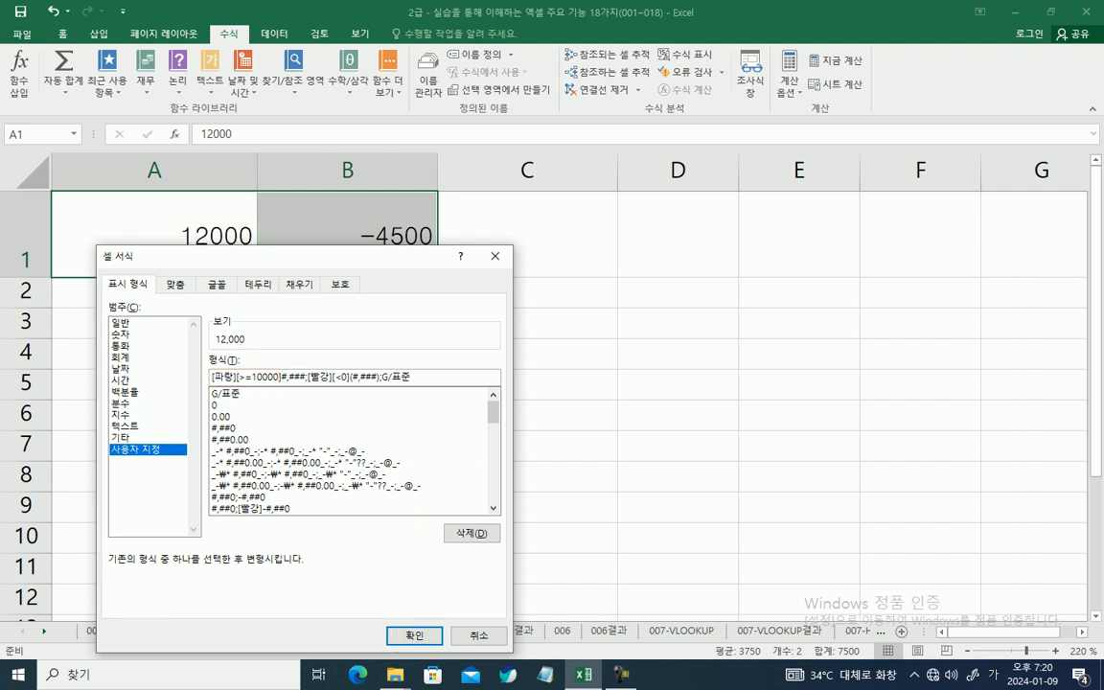
mouse_move(351, 221)
mouse_down()
mouse_move(403, 248)
mouse_move(441, 248)
mouse_up()
mouse_move(334, 369)
mouse_down()
mouse_move(350, 383)
mouse_move(383, 252)
mouse_up()
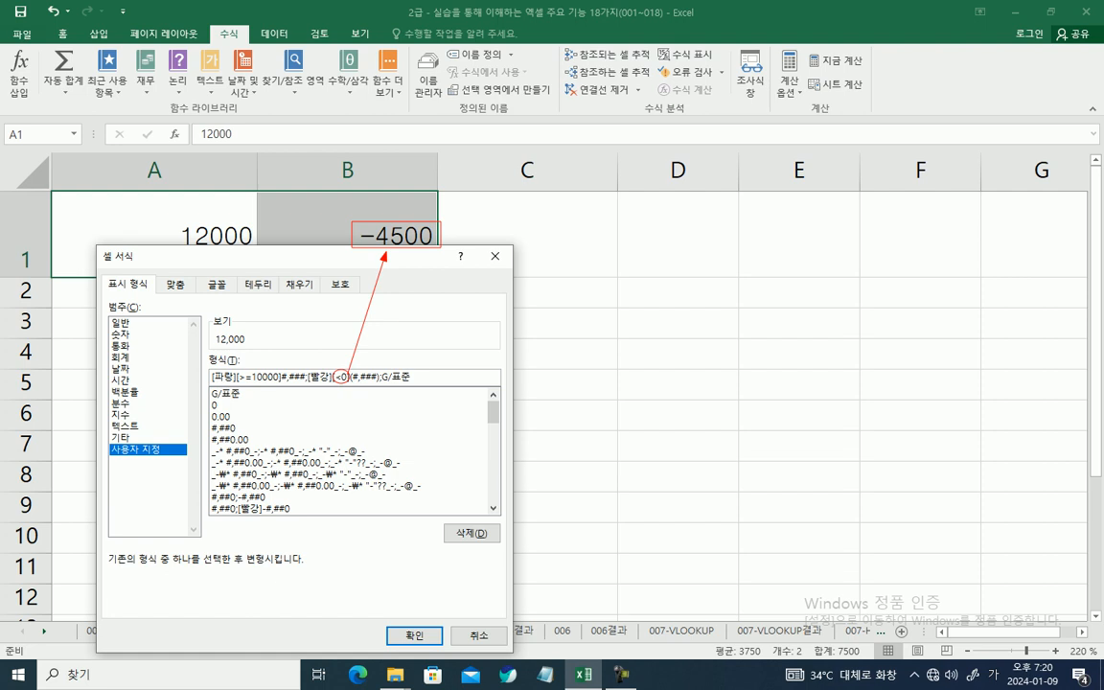
drag(359, 235, 415, 235)
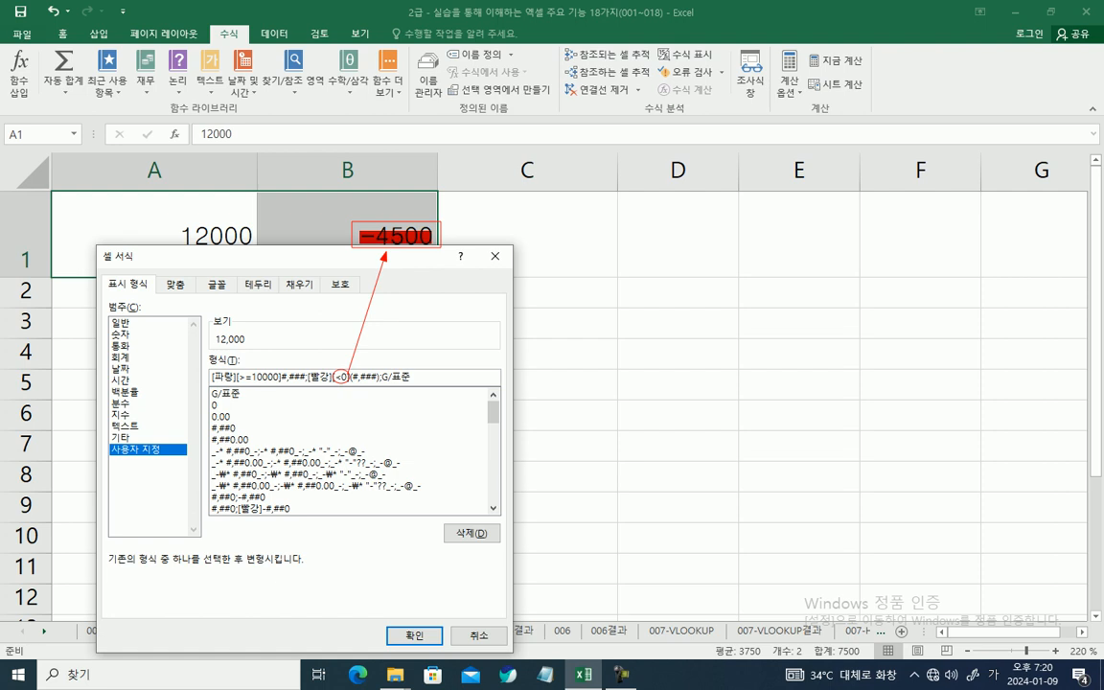
drag(351, 374, 377, 384)
Step: Apply the conditional custom number format to A1:B1 and deselect the range
key(Escape)
click(414, 635)
click(346, 414)
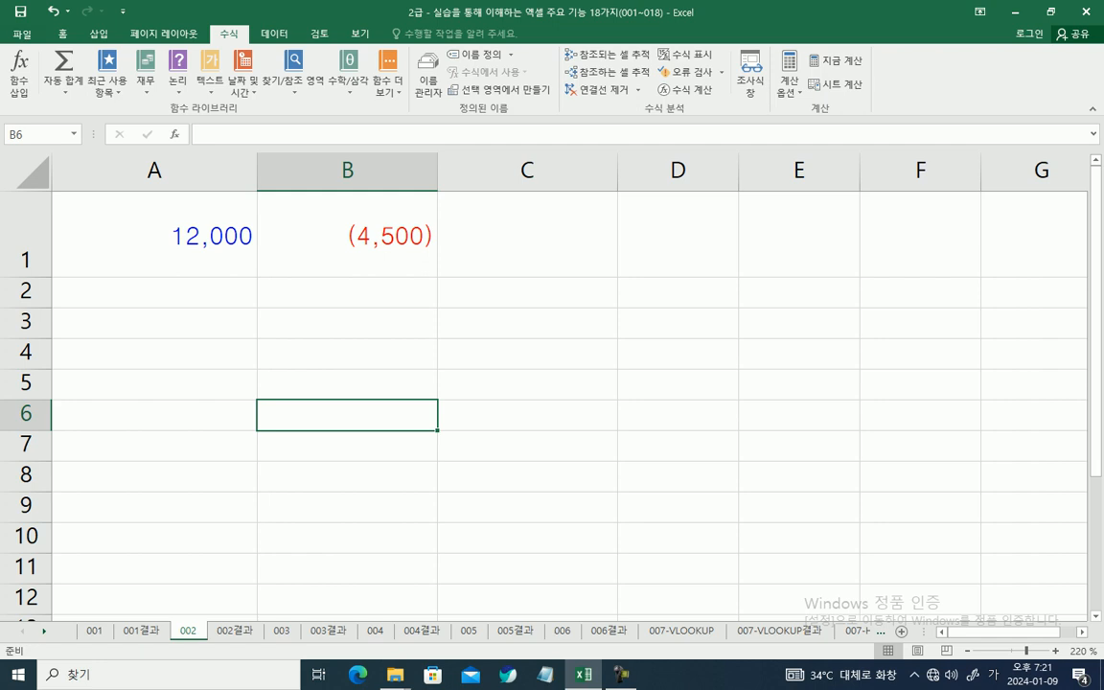
Step: Enter the sample values 10000 in B4 and -10000 in C4
click(347, 353)
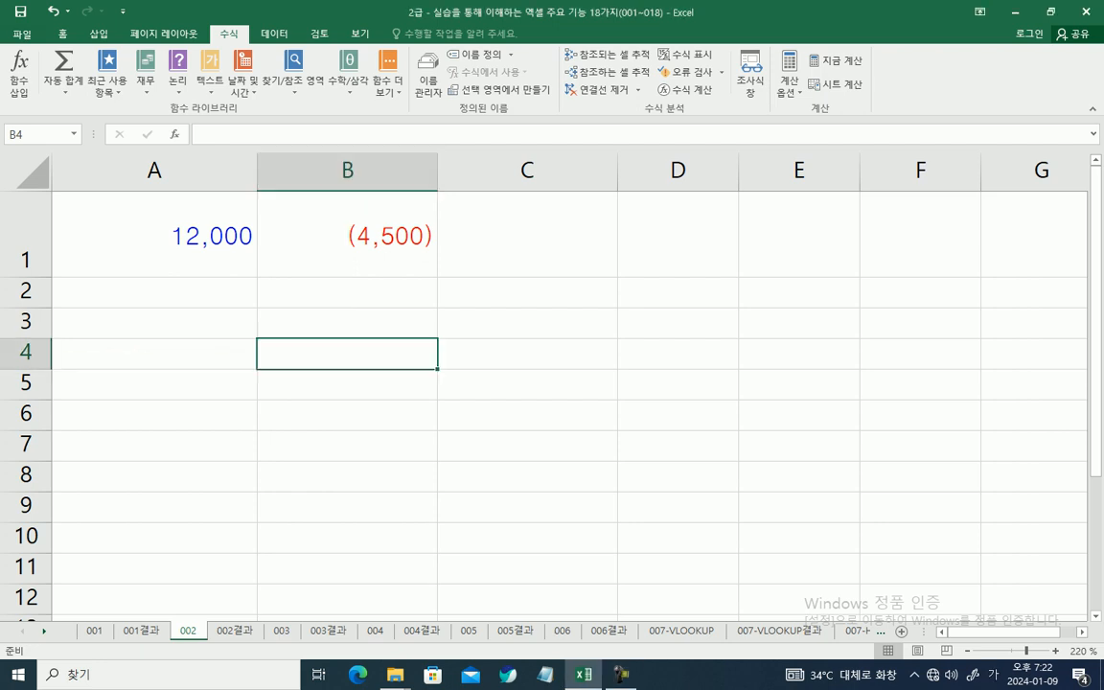
text(10000)
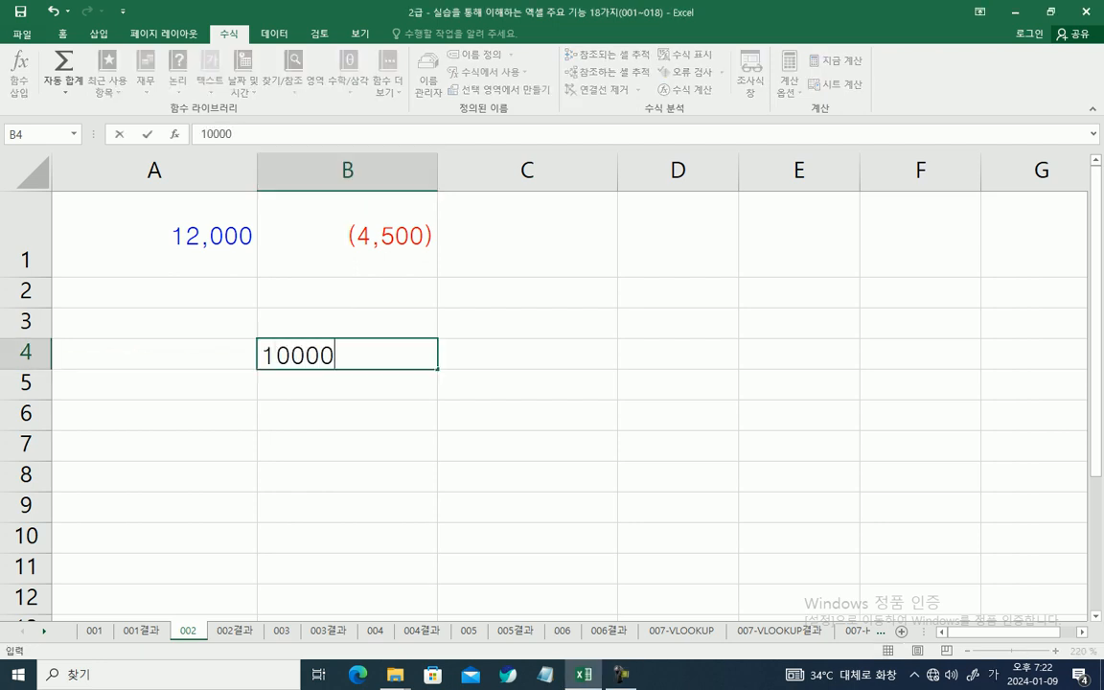
key(Tab)
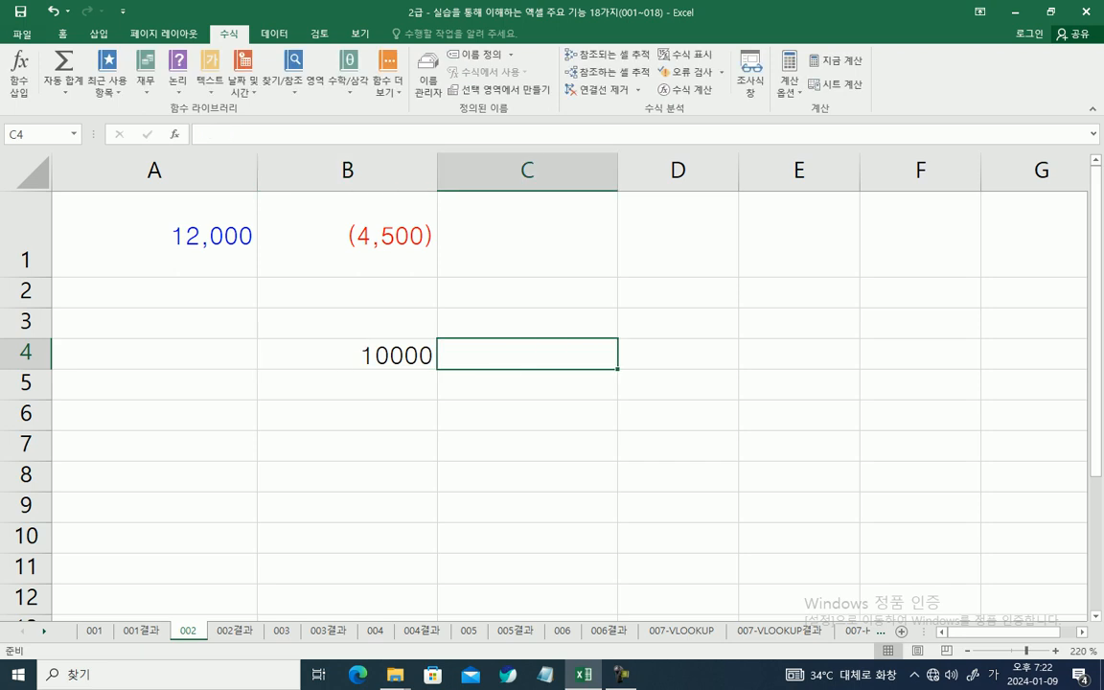
text(-10000)
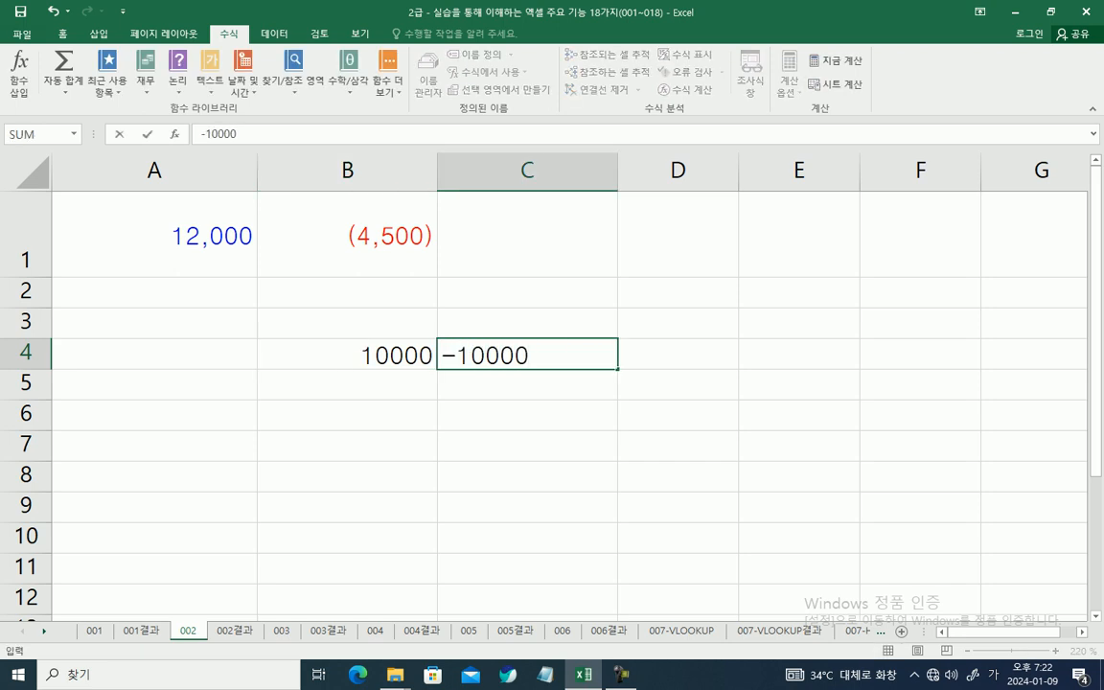
key(Tab)
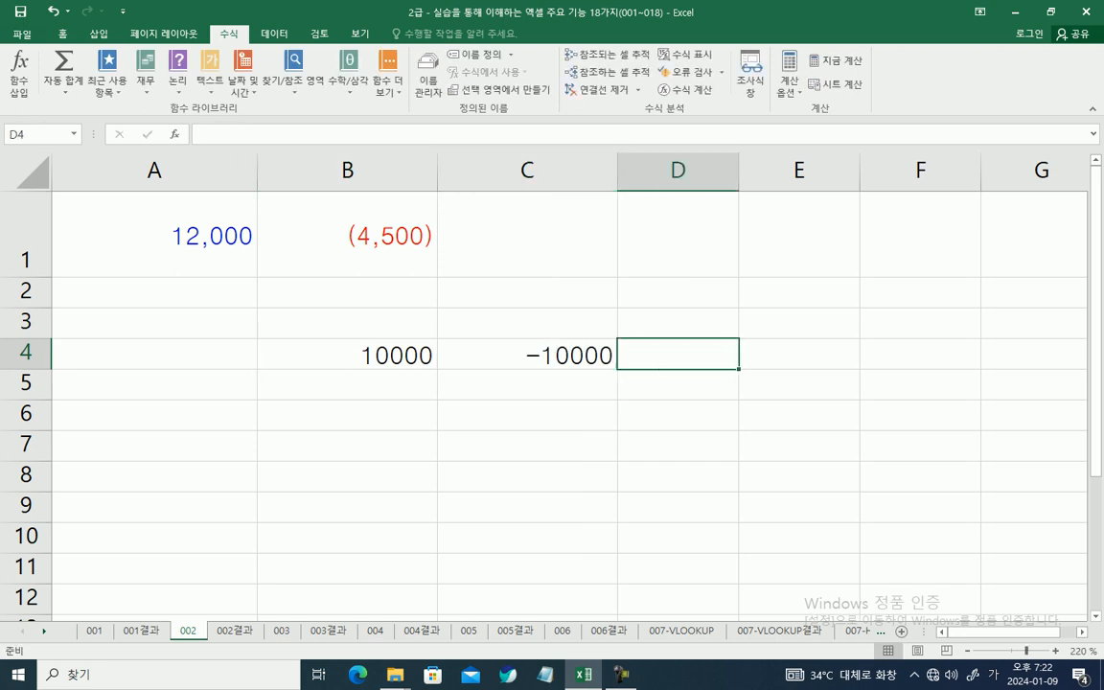
Step: Enter the text 컴활2급 in D4 and the value 0 in E4
key(Hangul)
text(dpr)
key(BackSpace)
key(BackSpace)
key(BackSpace)
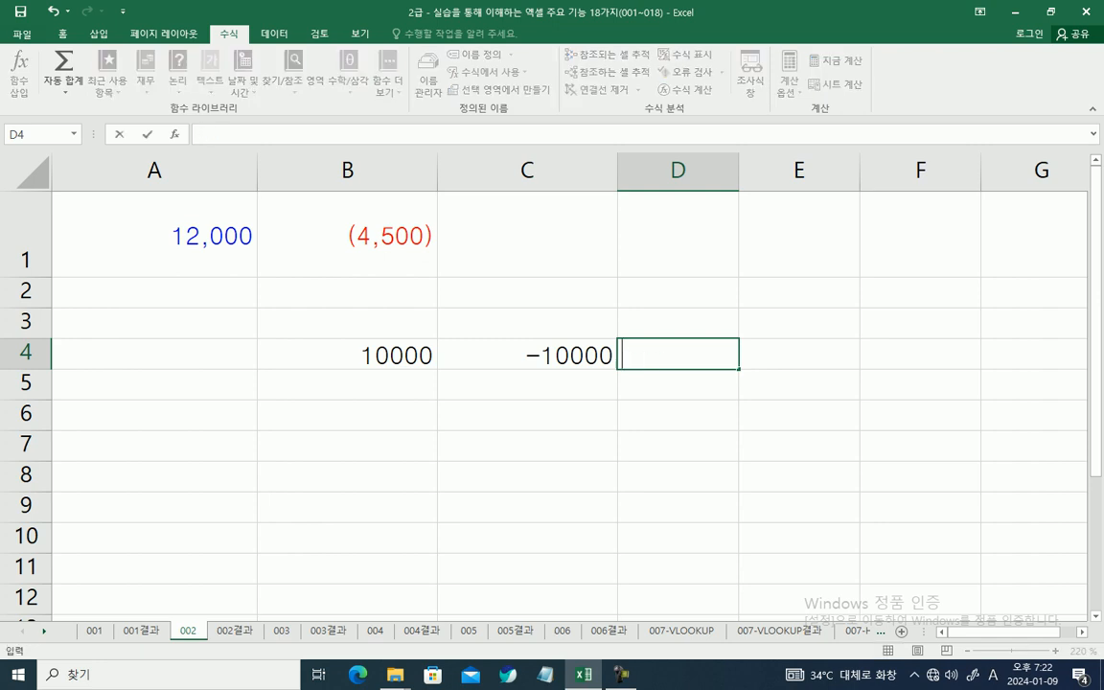
key(Hangul)
text(컴활)
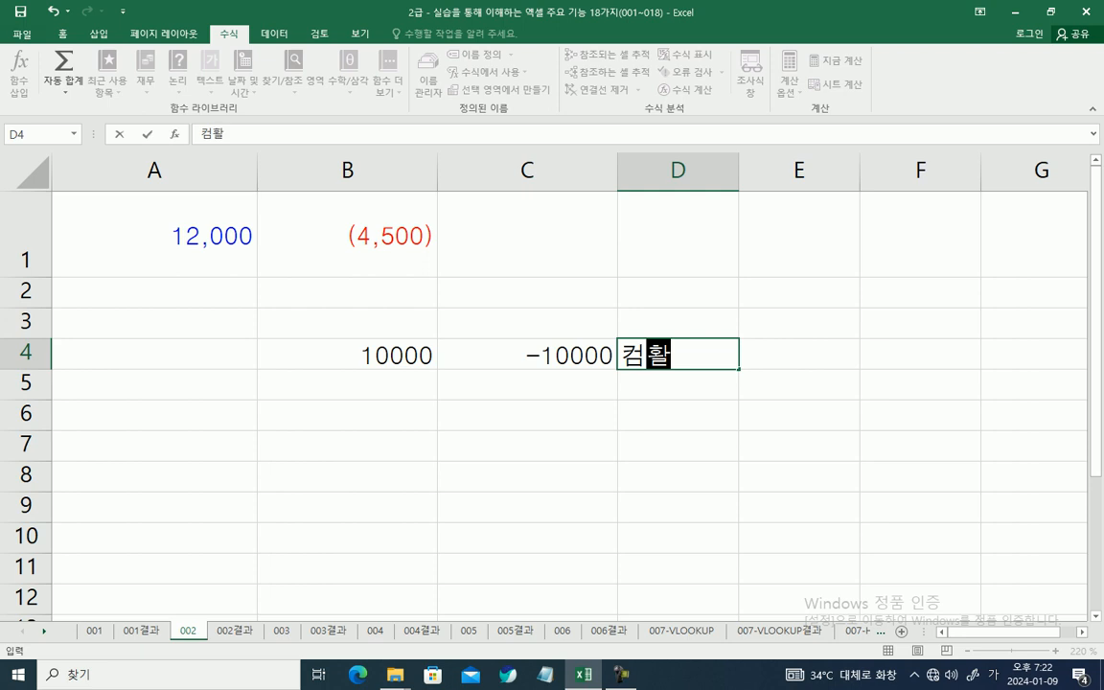
text(2급)
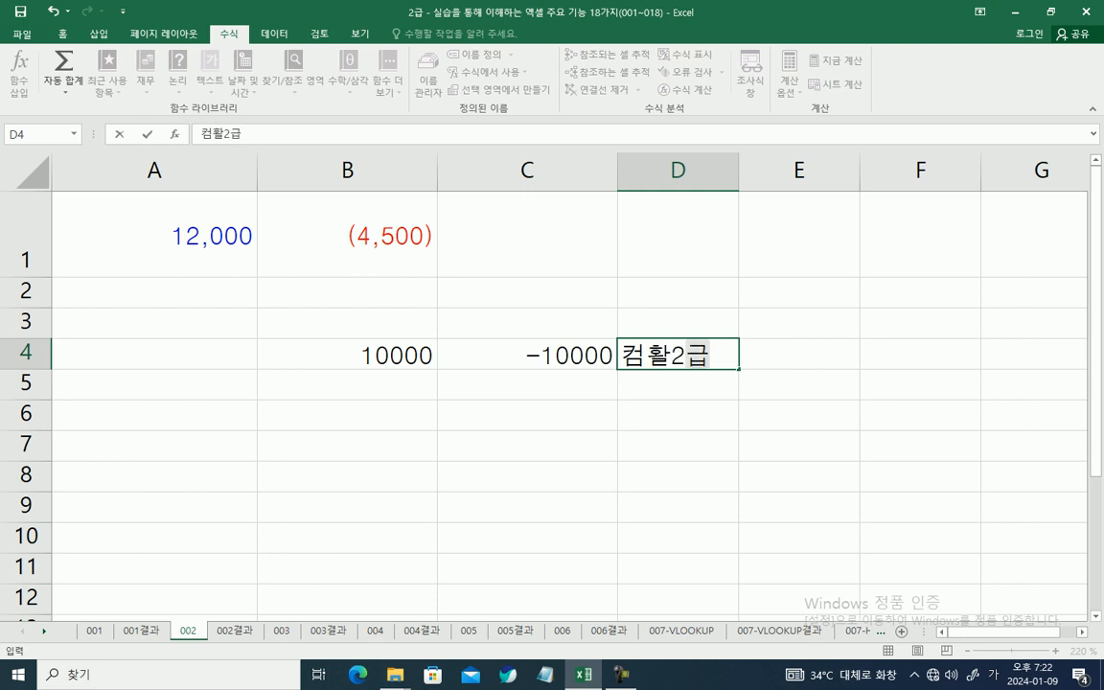
key(Tab)
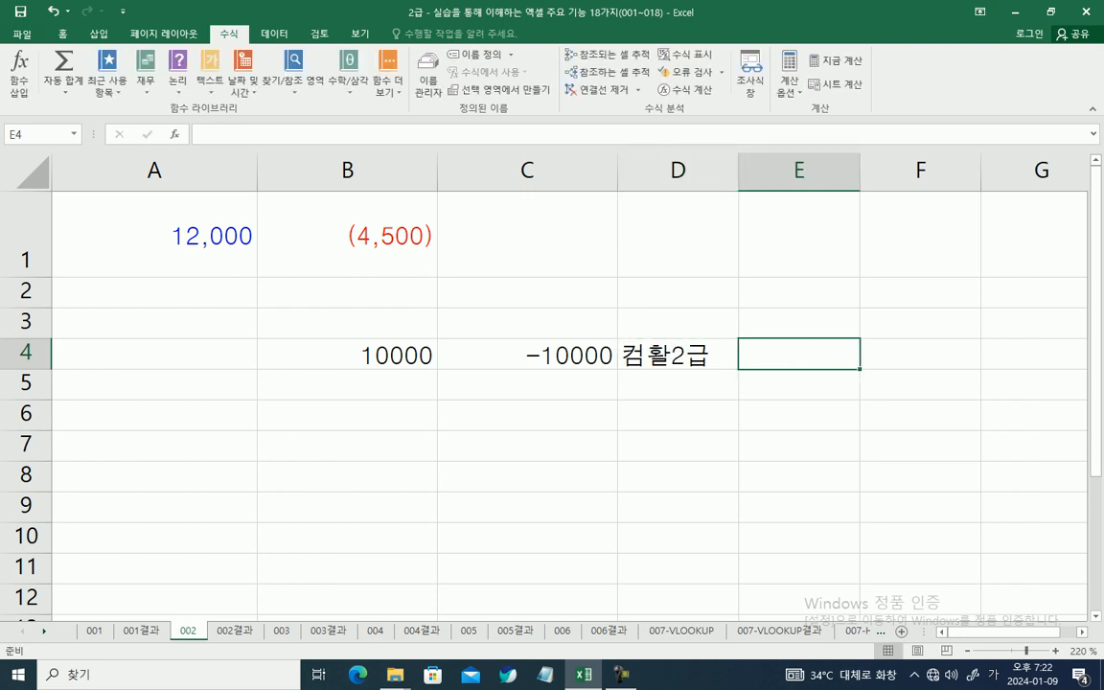
text(0)
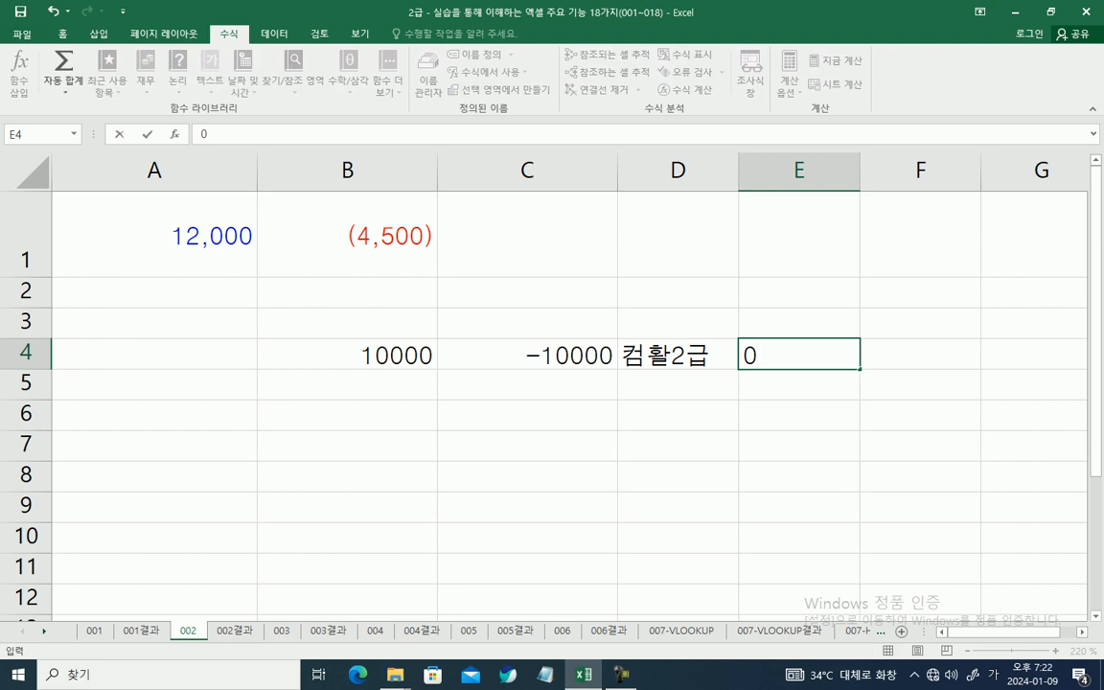
Step: Open the cell formatting settings for B4:E4, choose the 사용자 지정 category and select the existing format code
drag(346, 355, 800, 354)
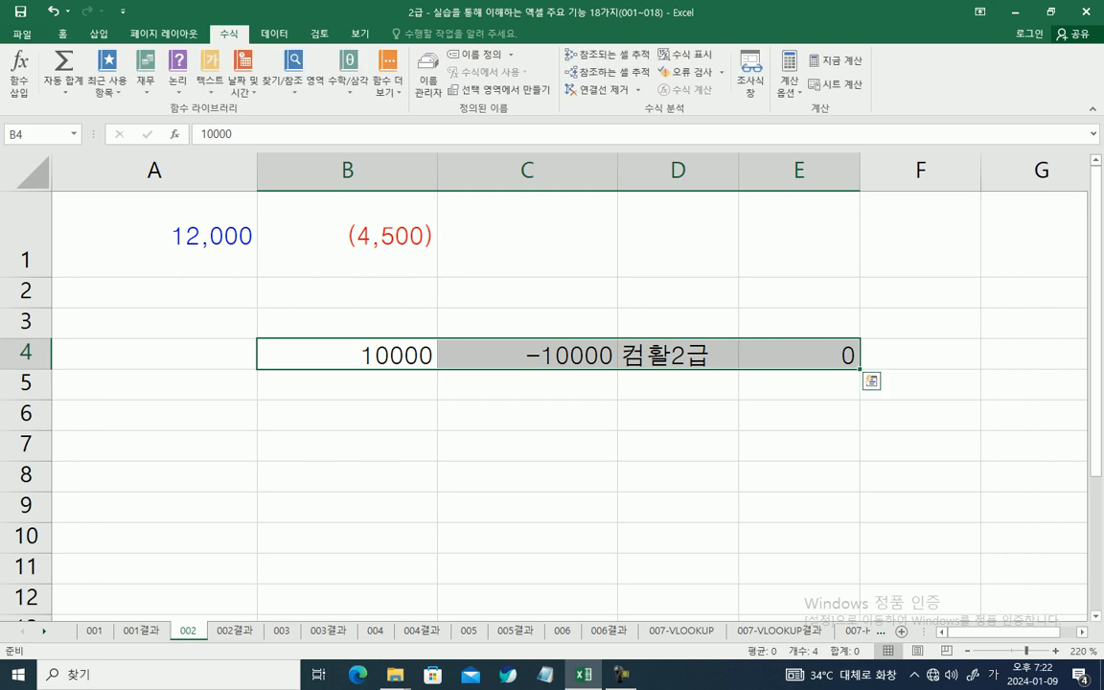
right_click(400, 357)
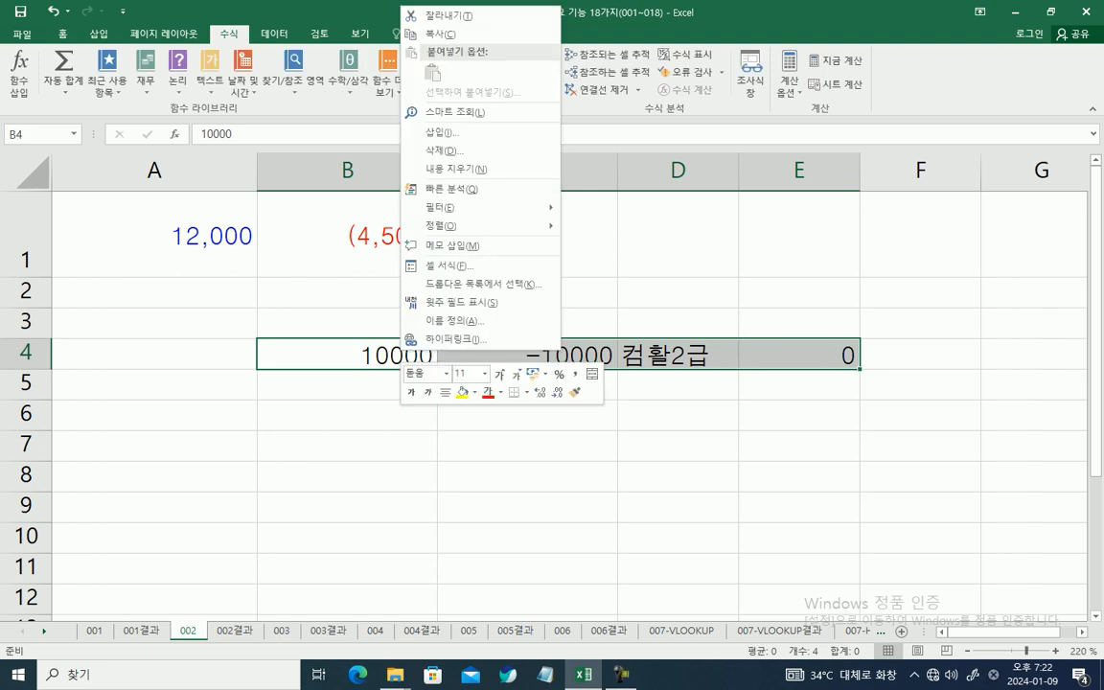
click(445, 265)
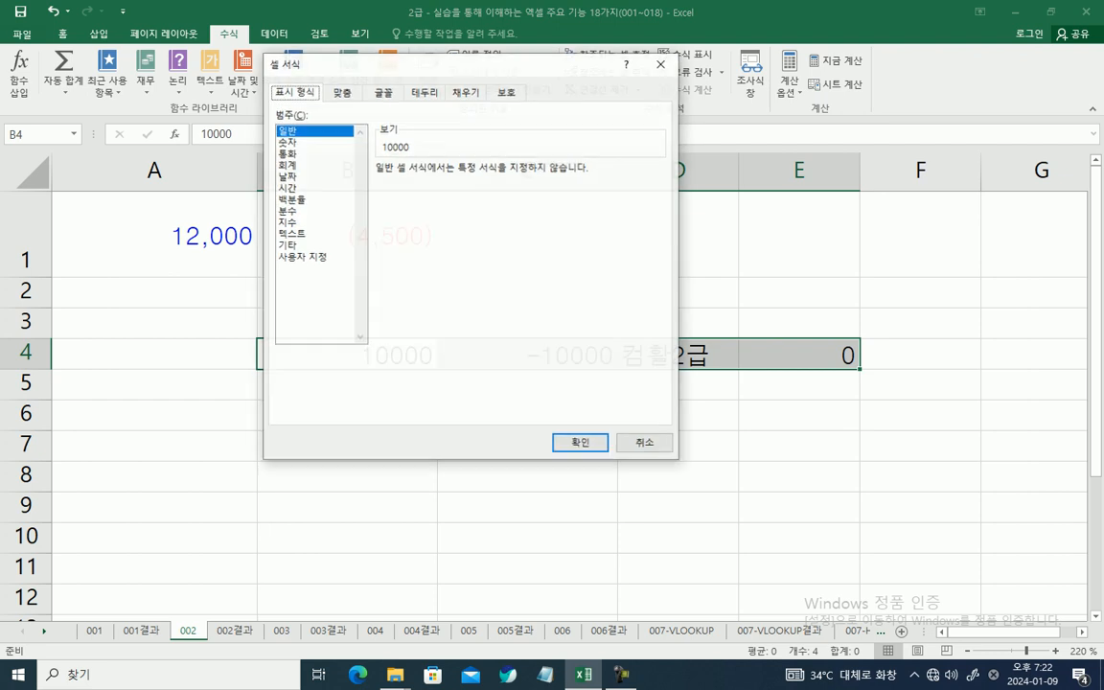
drag(431, 63, 506, 229)
click(376, 423)
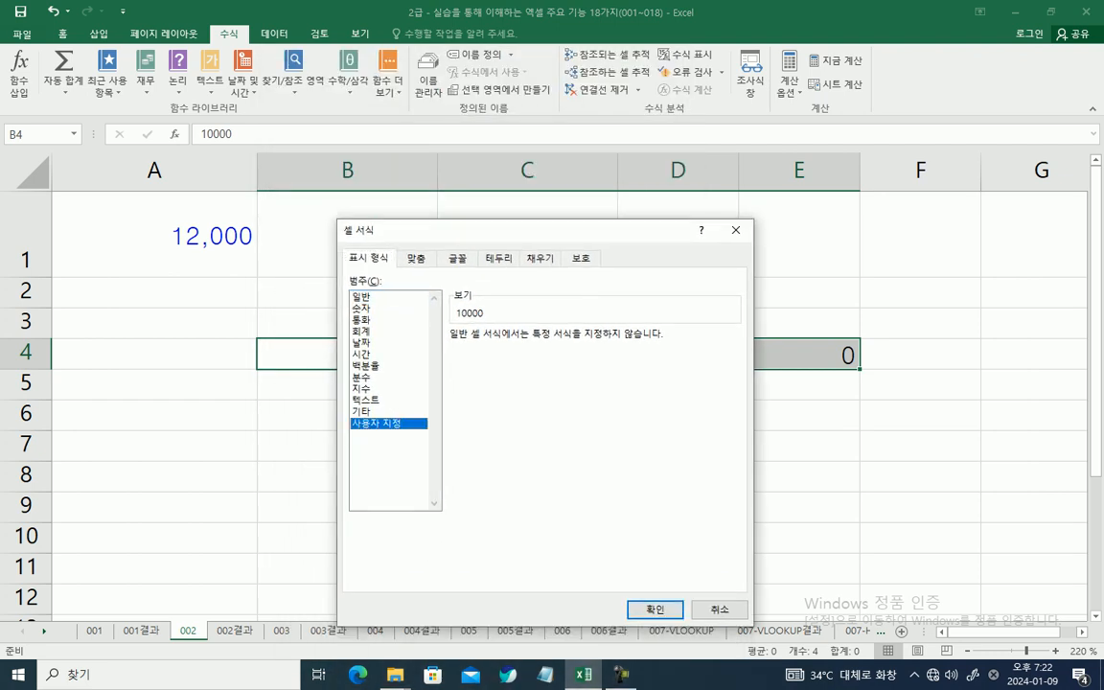
drag(484, 351, 451, 350)
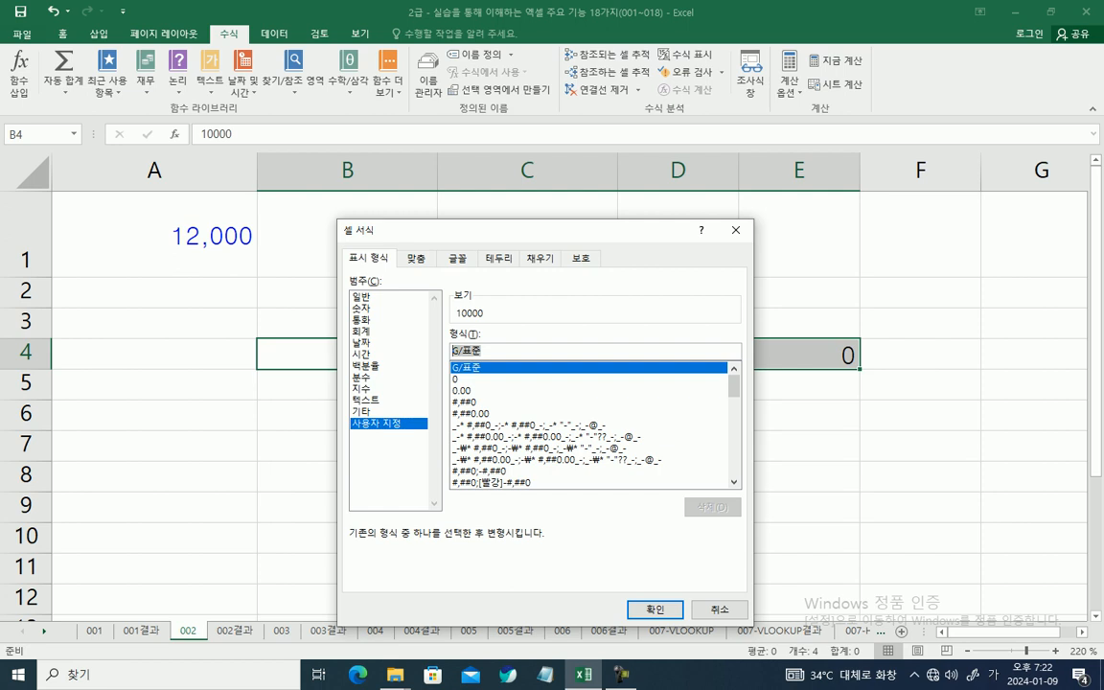
Step: Replace the format code with #,###;(#,###);0 for positive, negative and zero values
text([)
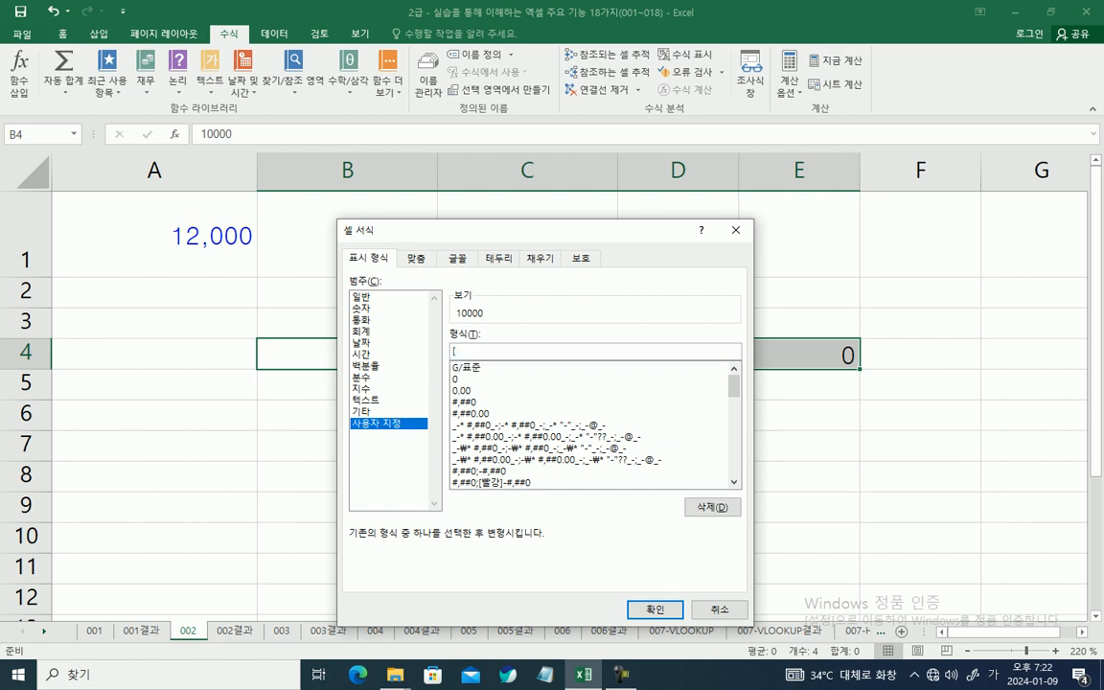
key(BackSpace)
text(#,###)
text(;(#,###);0;@)
Step: Add the text section ;@"합격" to the end of the custom format code
key(Hangul)
text(gks)
key(BackSpace)
key(BackSpace)
key(BackSpace)
key(Hangul)
text("합ㄱ)
text(격")
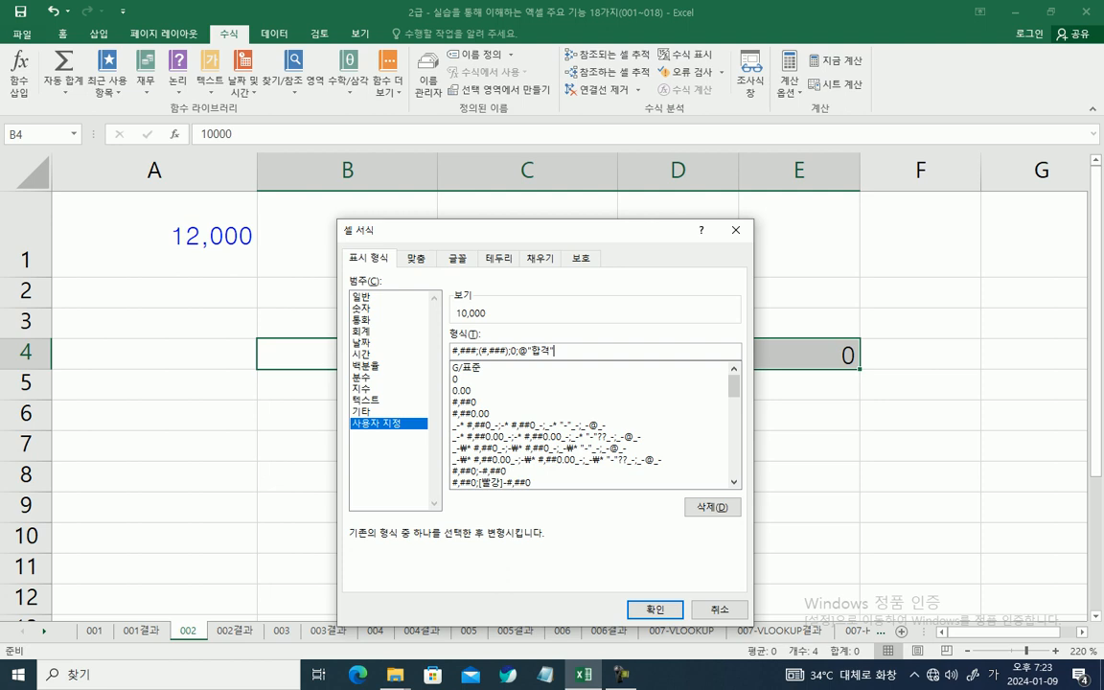
mouse_move(451, 343)
mouse_down()
mouse_move(481, 343)
mouse_move(476, 368)
mouse_move(476, 357)
mouse_up()
mouse_move(478, 343)
mouse_down()
mouse_move(486, 357)
mouse_move(510, 359)
mouse_up()
drag(513, 376, 509, 356)
mouse_move(526, 311)
mouse_down()
mouse_move(515, 338)
mouse_move(523, 366)
mouse_move(525, 354)
mouse_move(560, 358)
mouse_up()
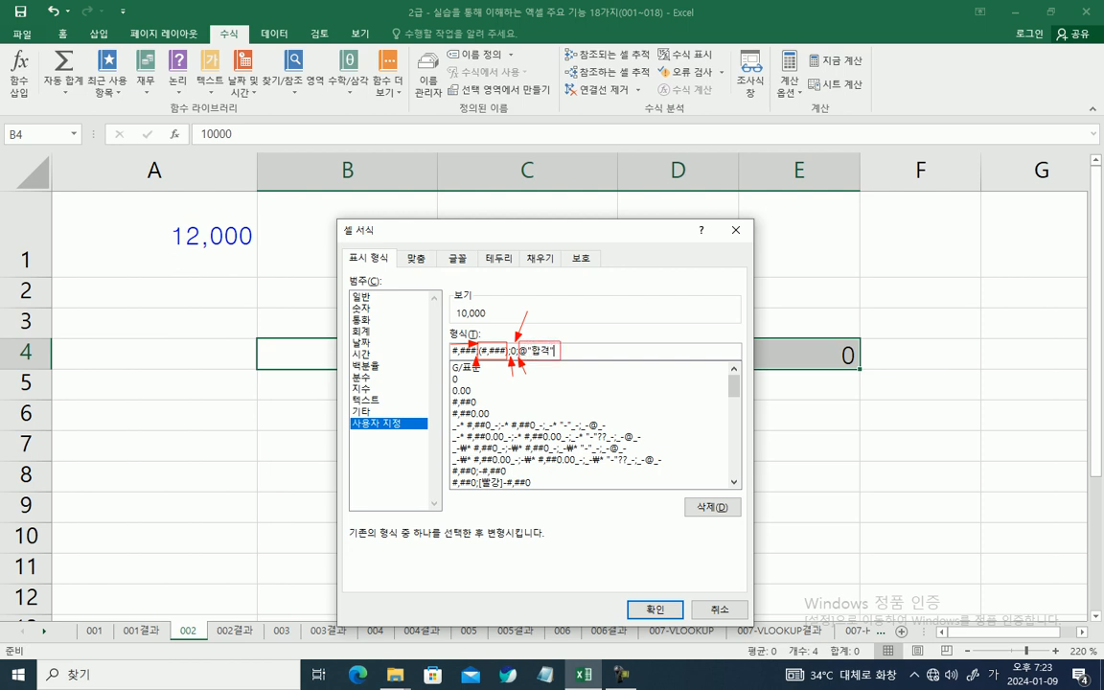
Step: Apply the four-section custom number format to B4:E4 and widen column D to fit the full text of D4
key(Escape)
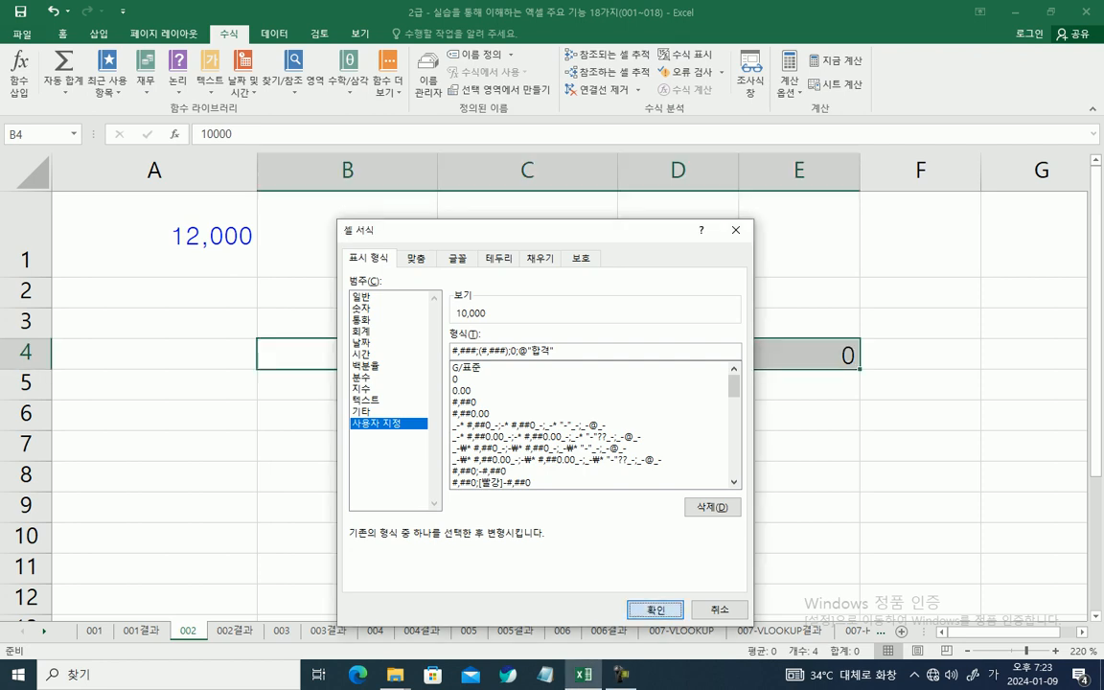
key(Return)
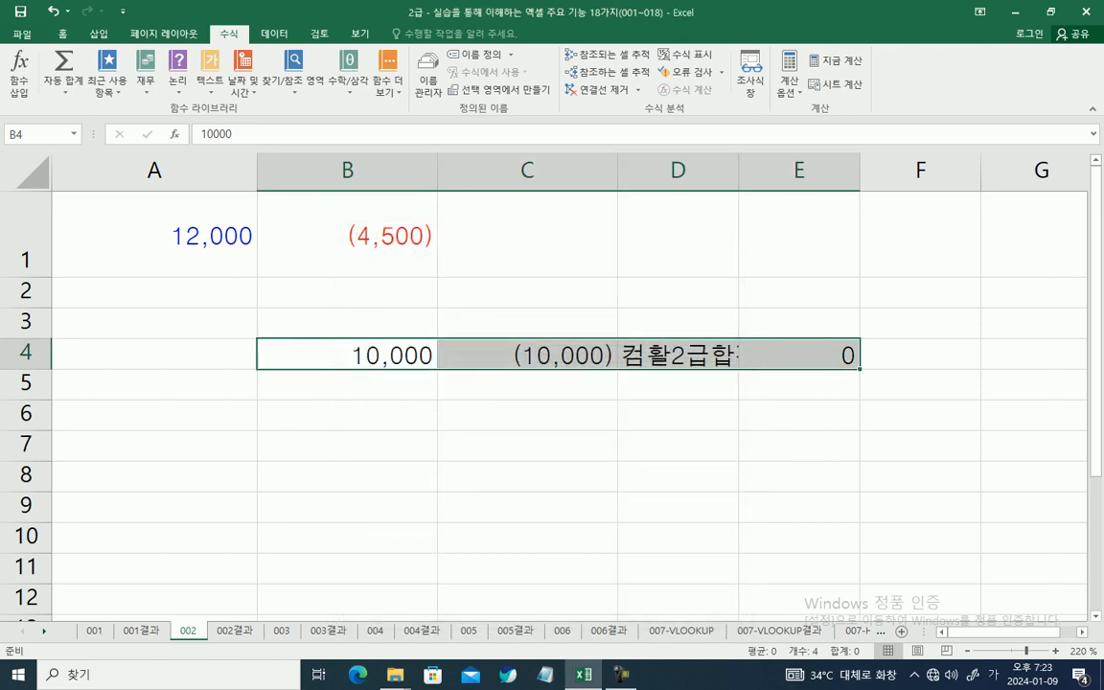
click(347, 355)
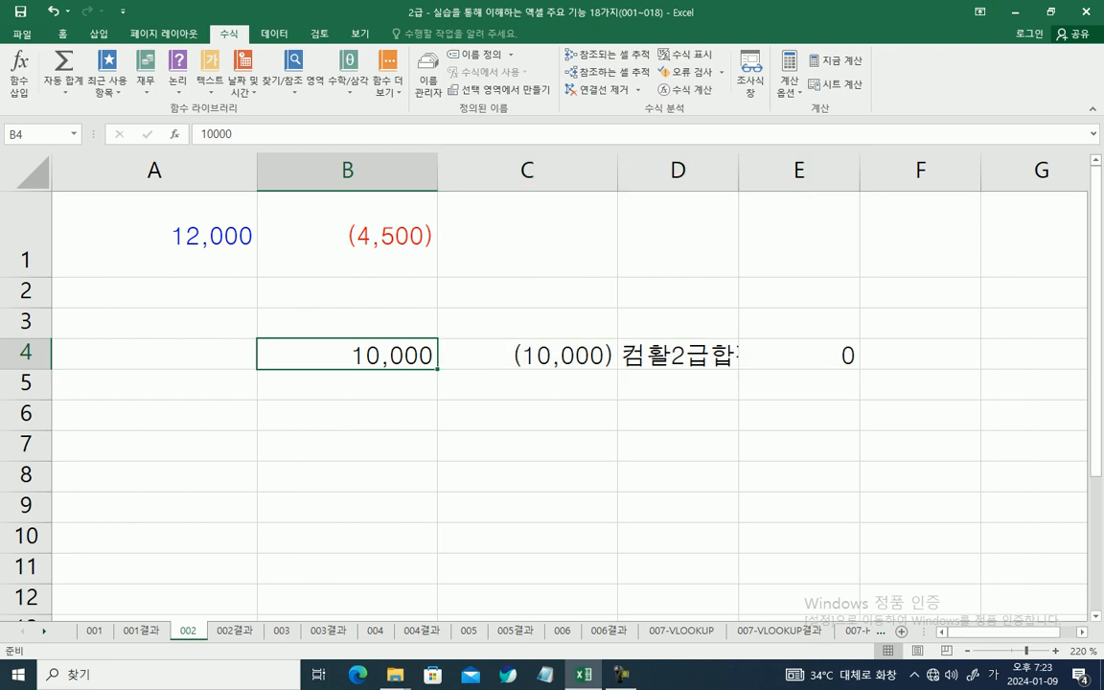
click(527, 355)
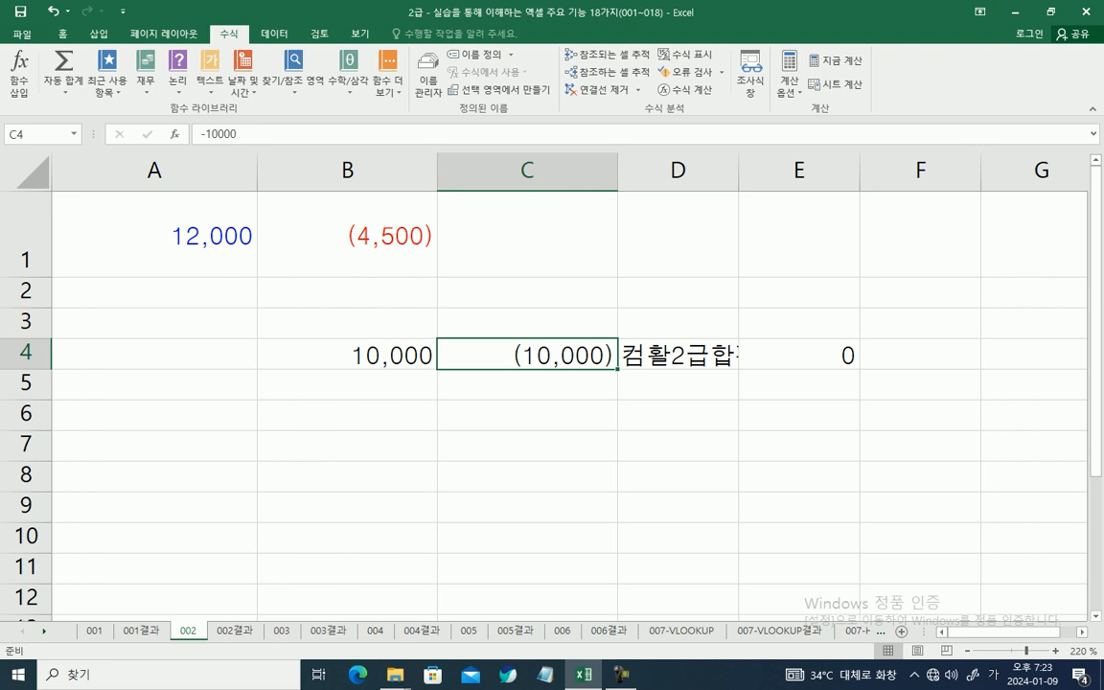
drag(738, 169, 792, 169)
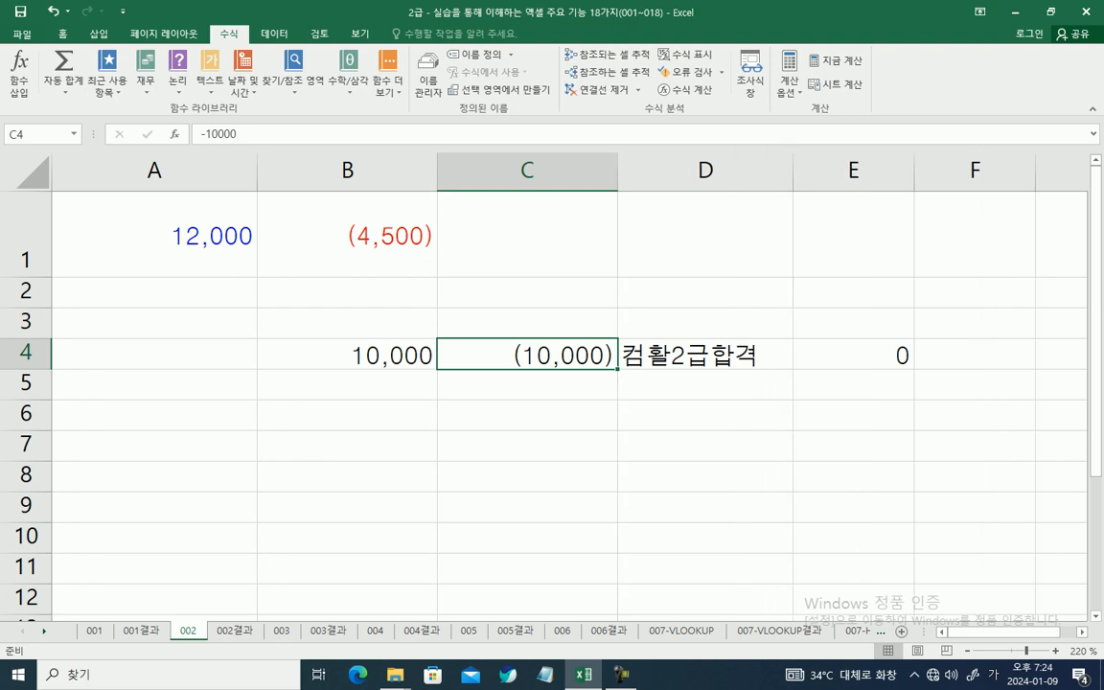
click(705, 354)
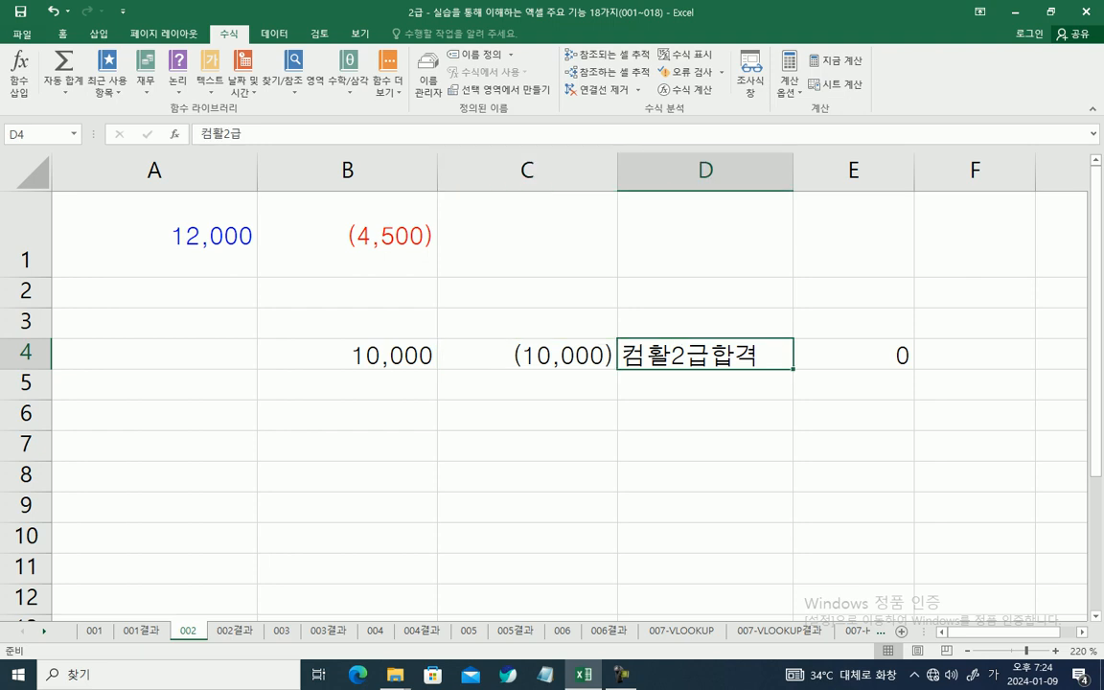
Step: Copy the custom format code applied to B4:E4 and paste it as text into cell C6
drag(348, 354, 854, 377)
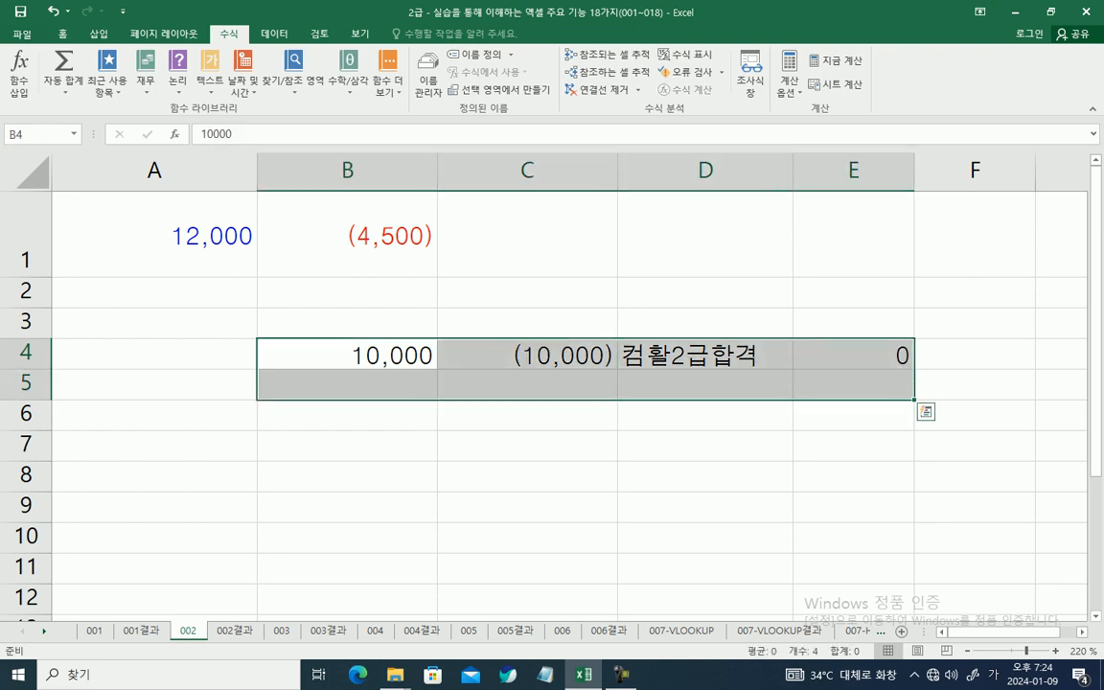
click(854, 354)
drag(348, 355, 854, 355)
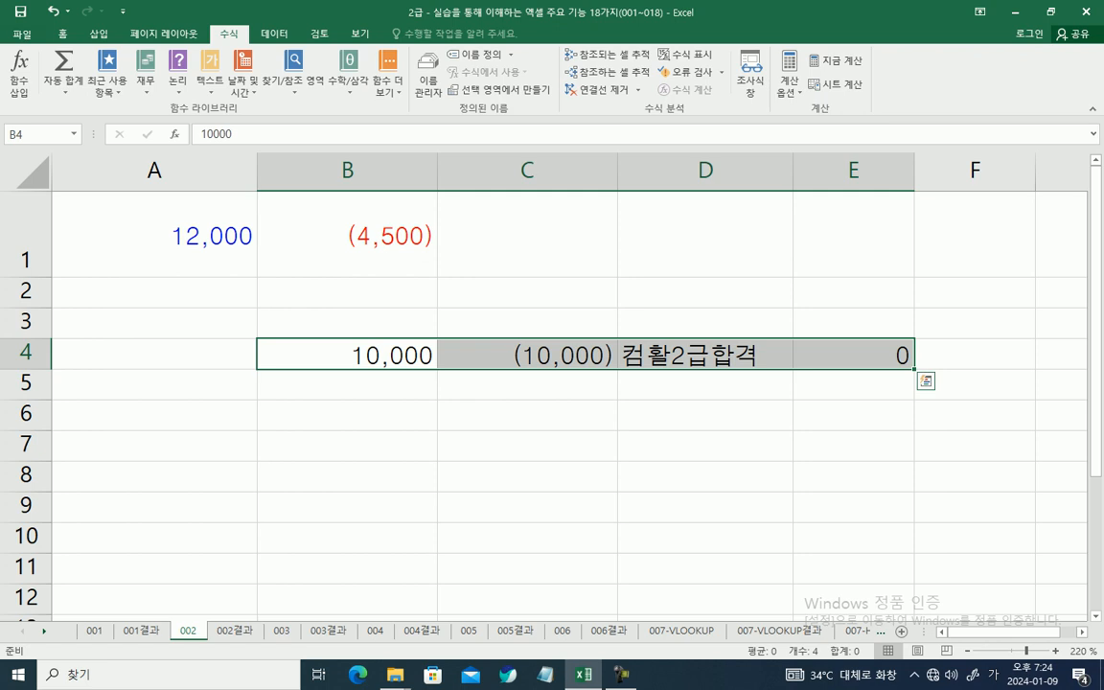
key(ctrl+1)
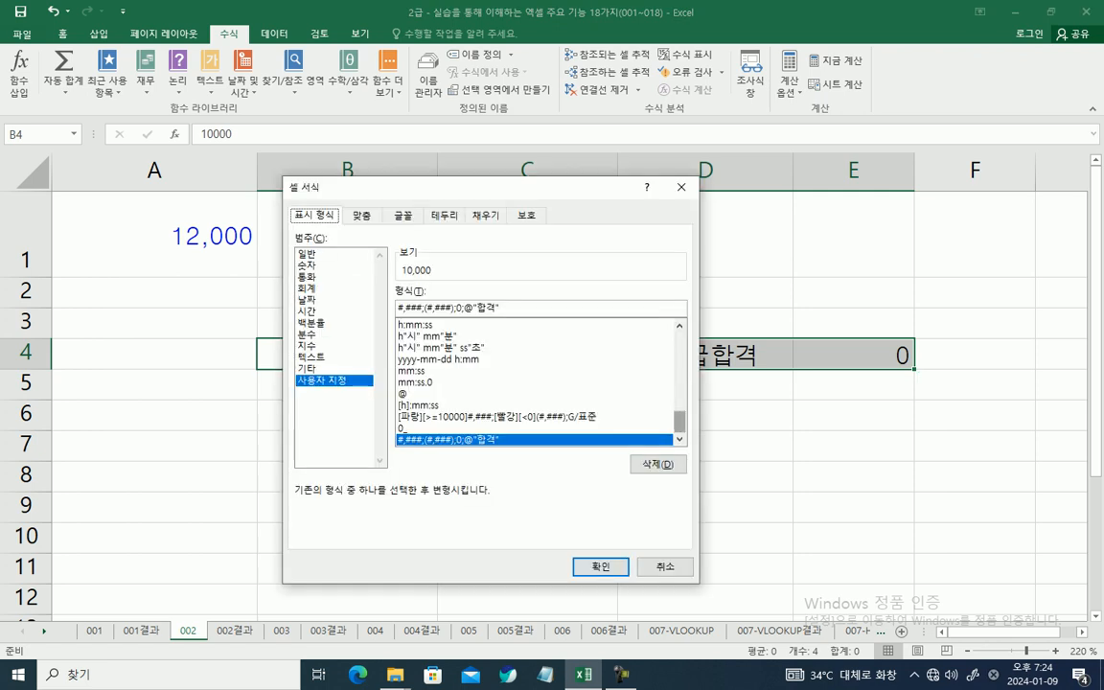
key(Tab)
key(Tab)
key(ctrl+c)
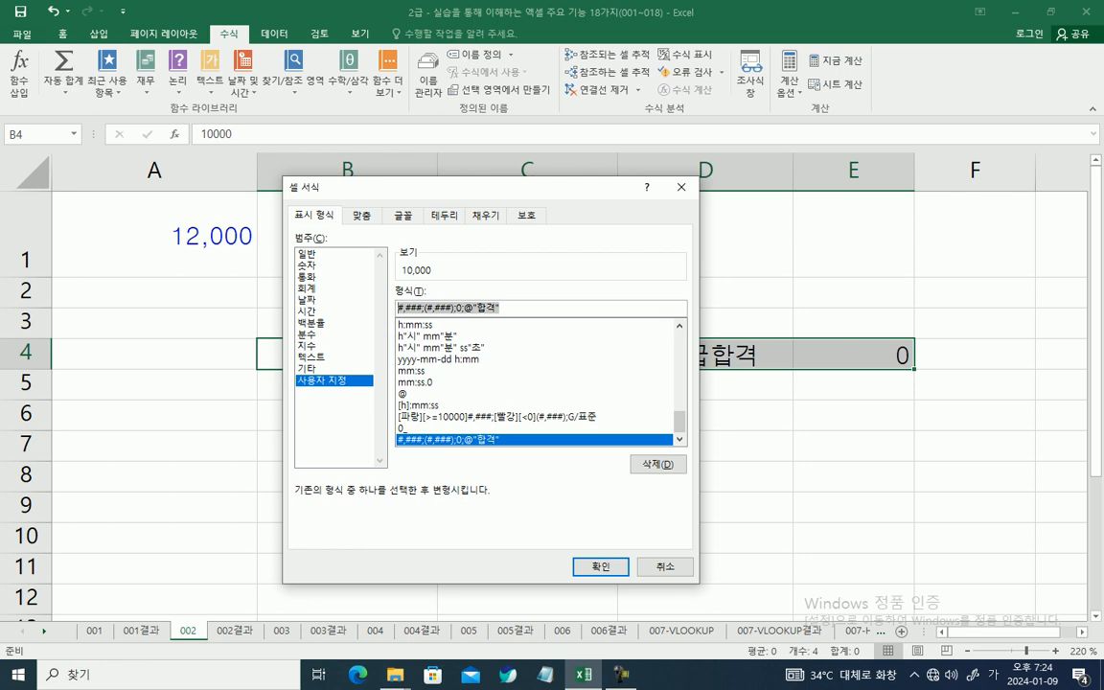
key(Return)
click(527, 415)
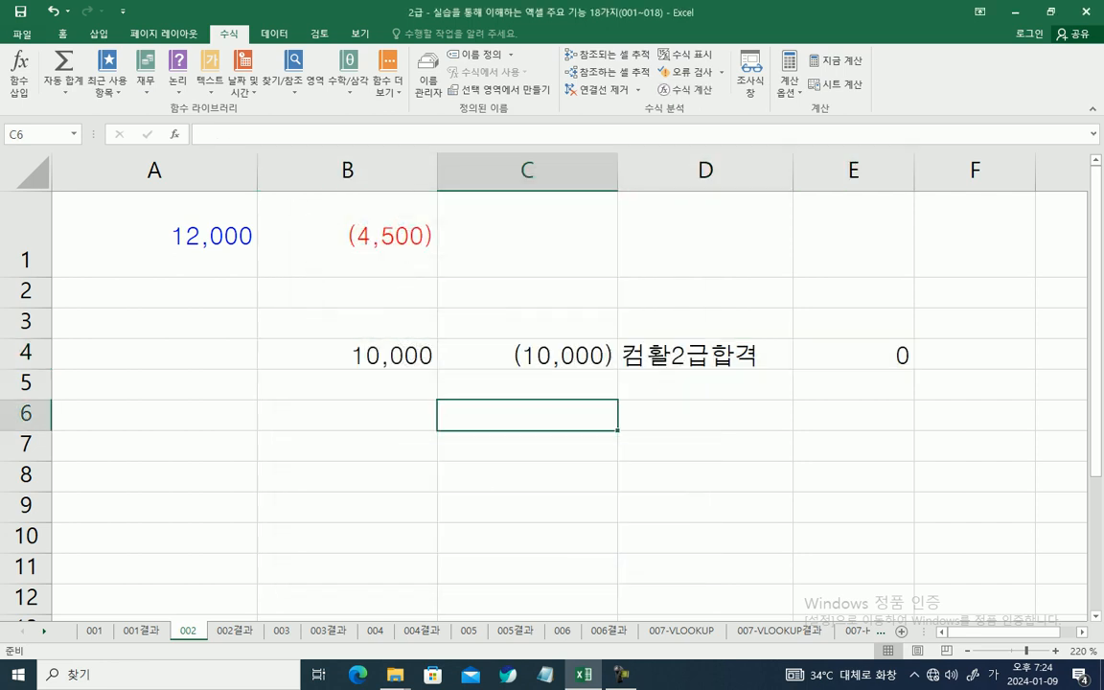
key(ctrl+v)
click(526, 477)
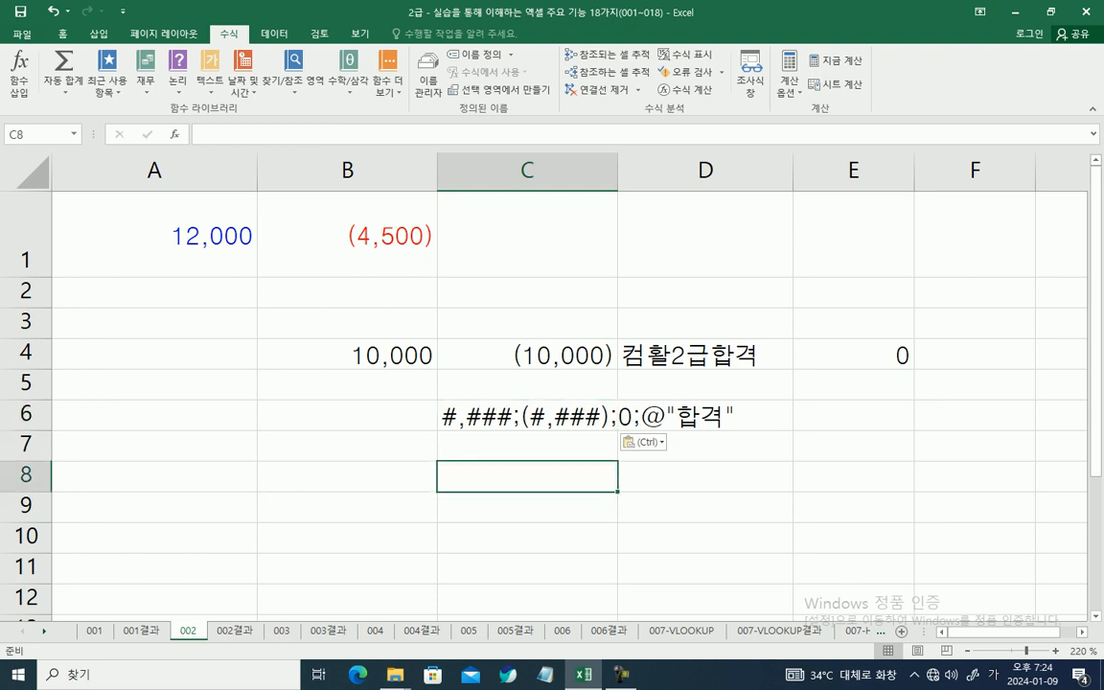
drag(436, 401, 512, 429)
drag(425, 364, 470, 402)
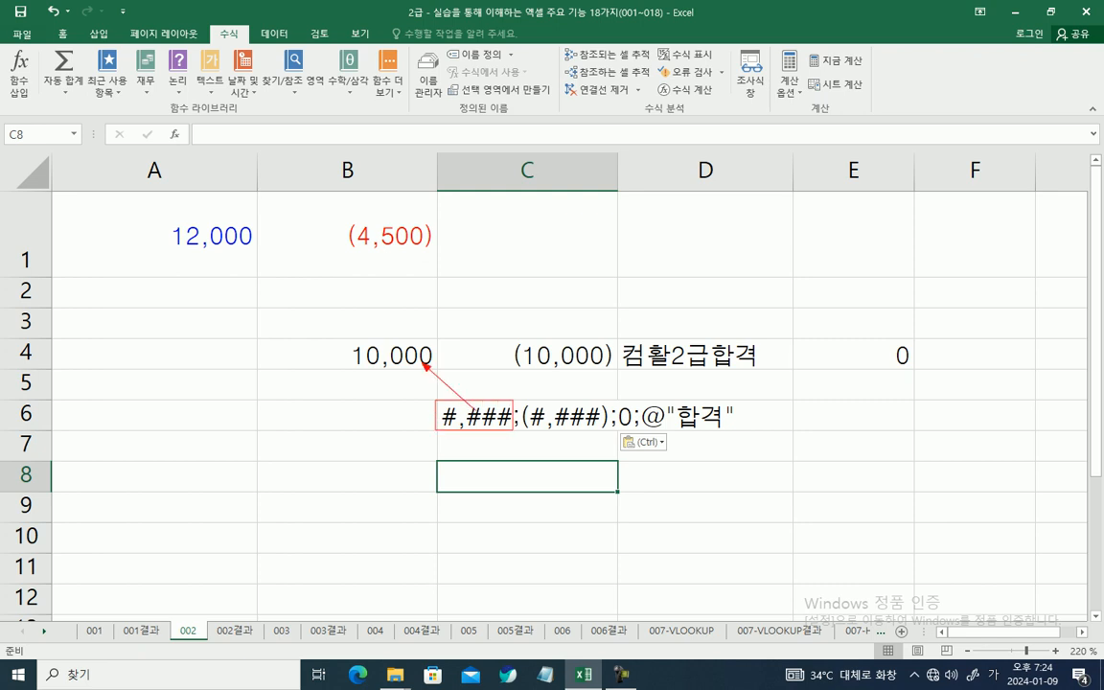
mouse_move(522, 400)
mouse_down()
mouse_move(532, 426)
mouse_move(609, 436)
mouse_move(578, 370)
mouse_move(633, 429)
mouse_move(884, 362)
mouse_up()
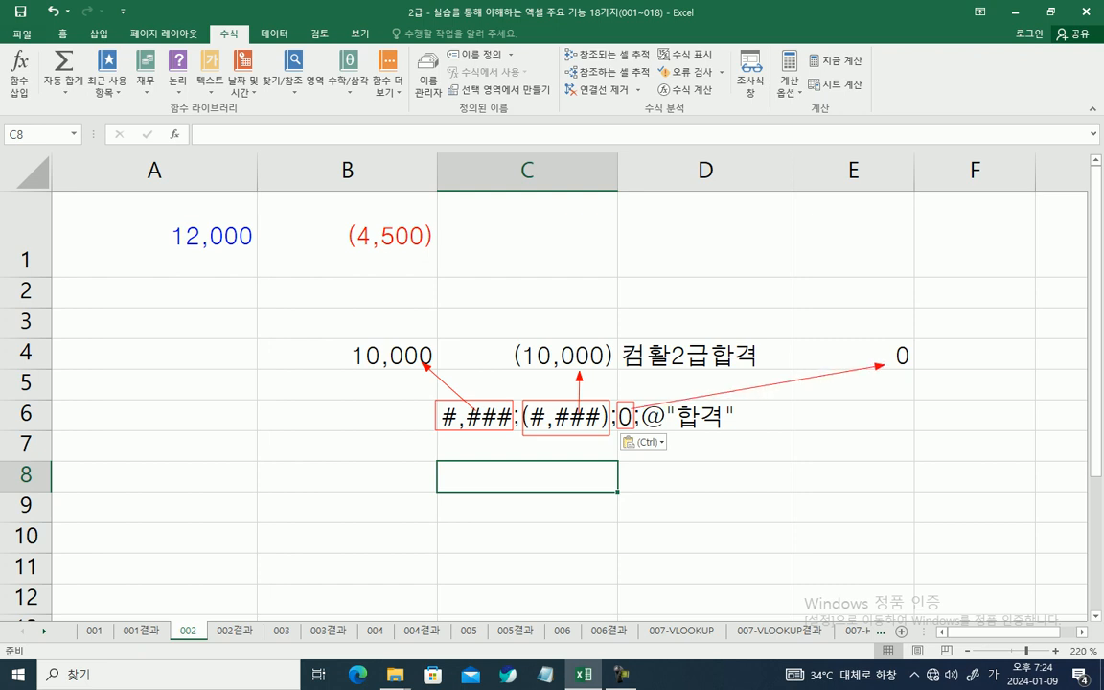
drag(645, 400, 724, 431)
drag(671, 402, 673, 368)
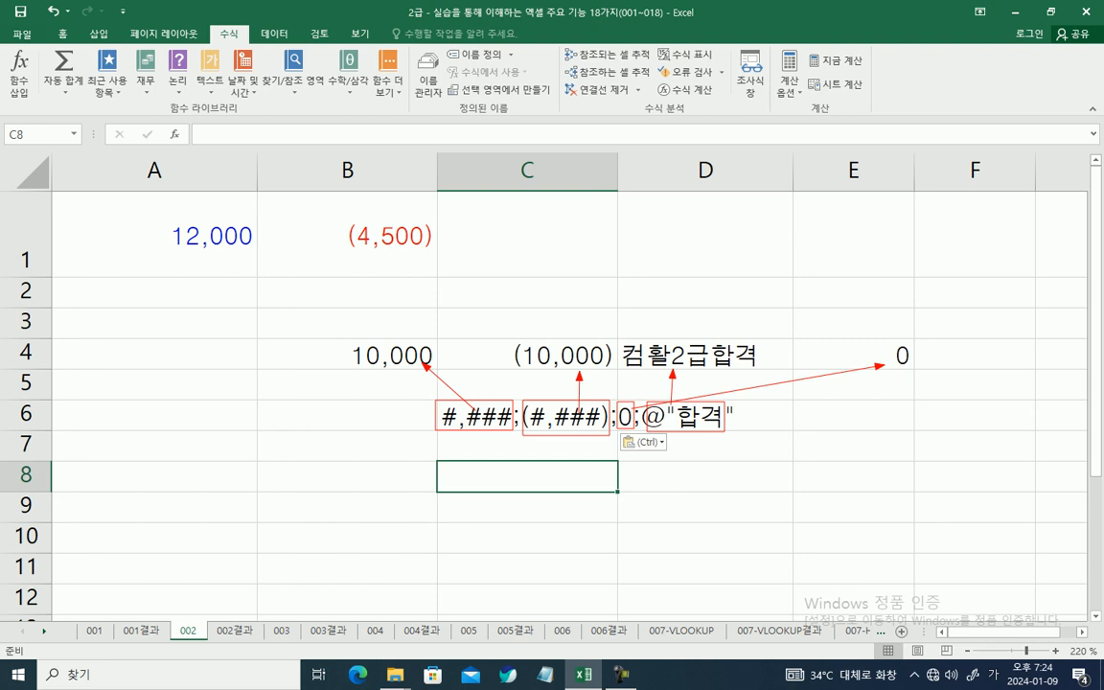
drag(446, 412, 736, 418)
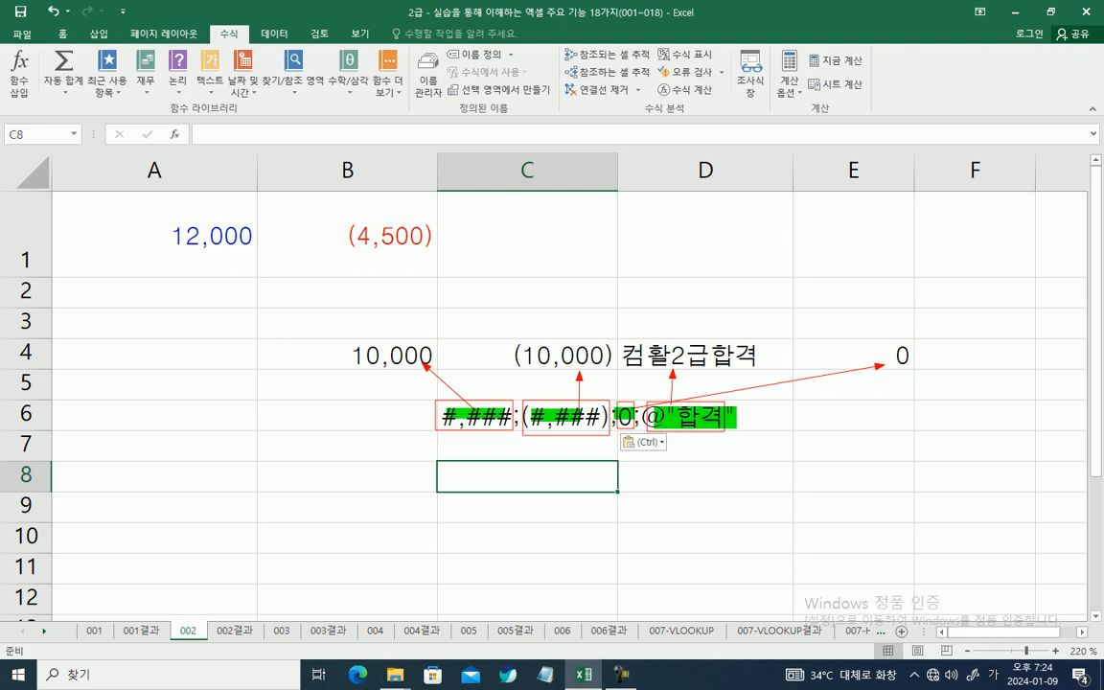
drag(446, 416, 629, 420)
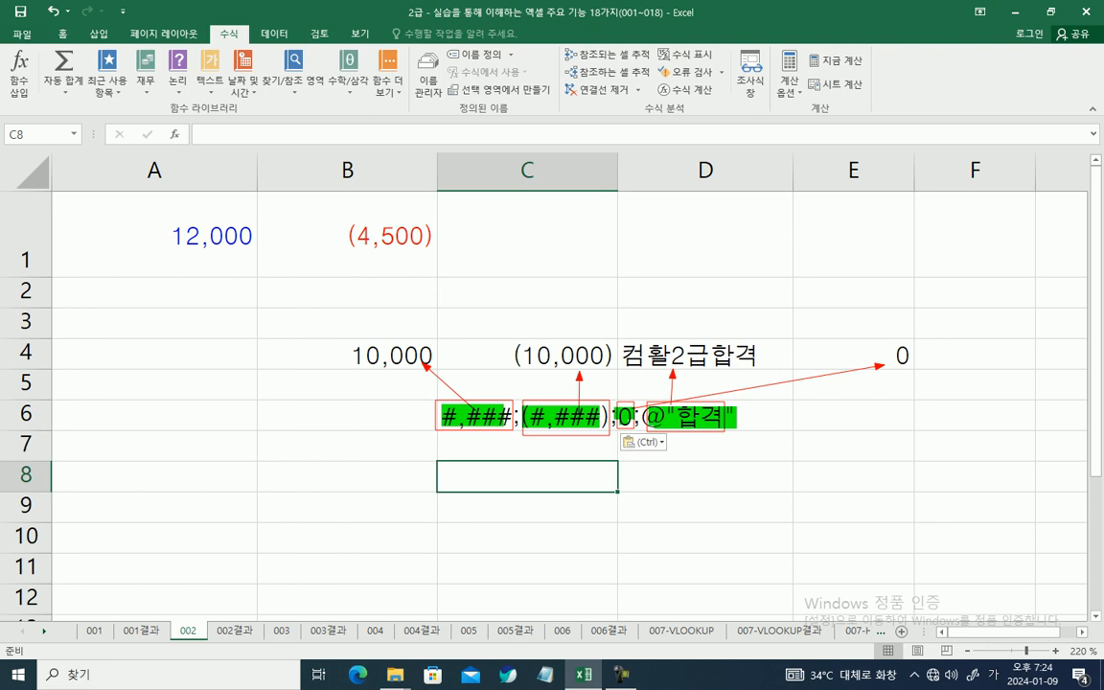
mouse_move(642, 398)
mouse_down()
mouse_move(667, 426)
mouse_move(644, 362)
mouse_move(711, 372)
mouse_up()
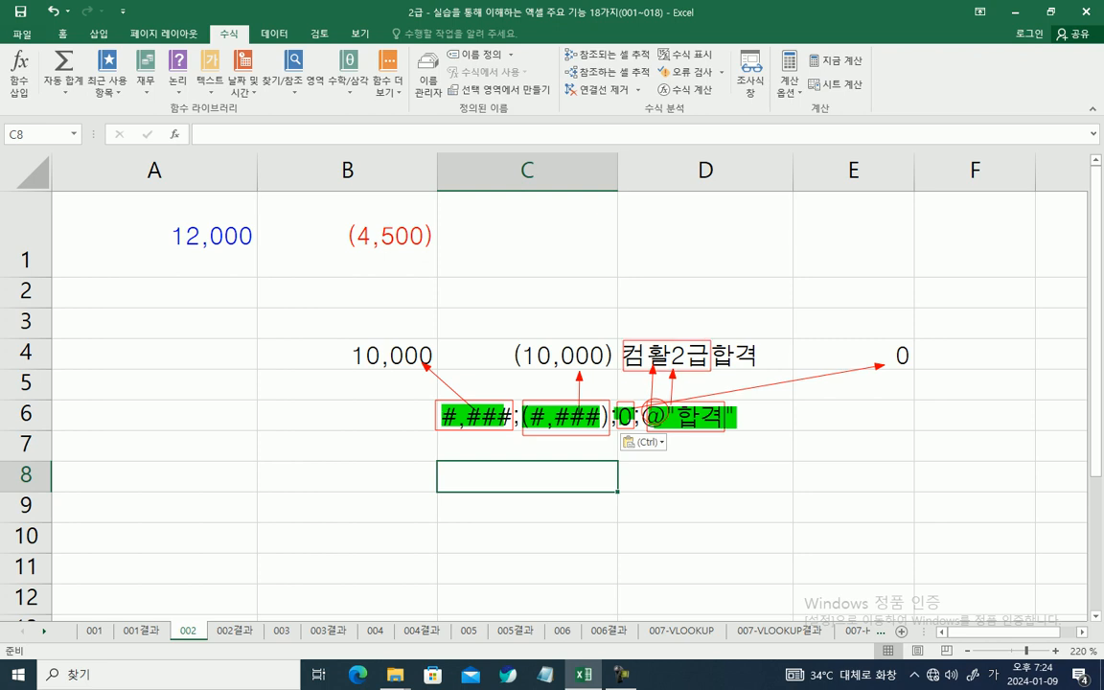
drag(696, 408, 728, 370)
drag(515, 339, 515, 350)
drag(604, 341, 611, 368)
mouse_move(347, 339)
mouse_down()
mouse_move(432, 368)
mouse_move(391, 376)
mouse_up()
key(Escape)
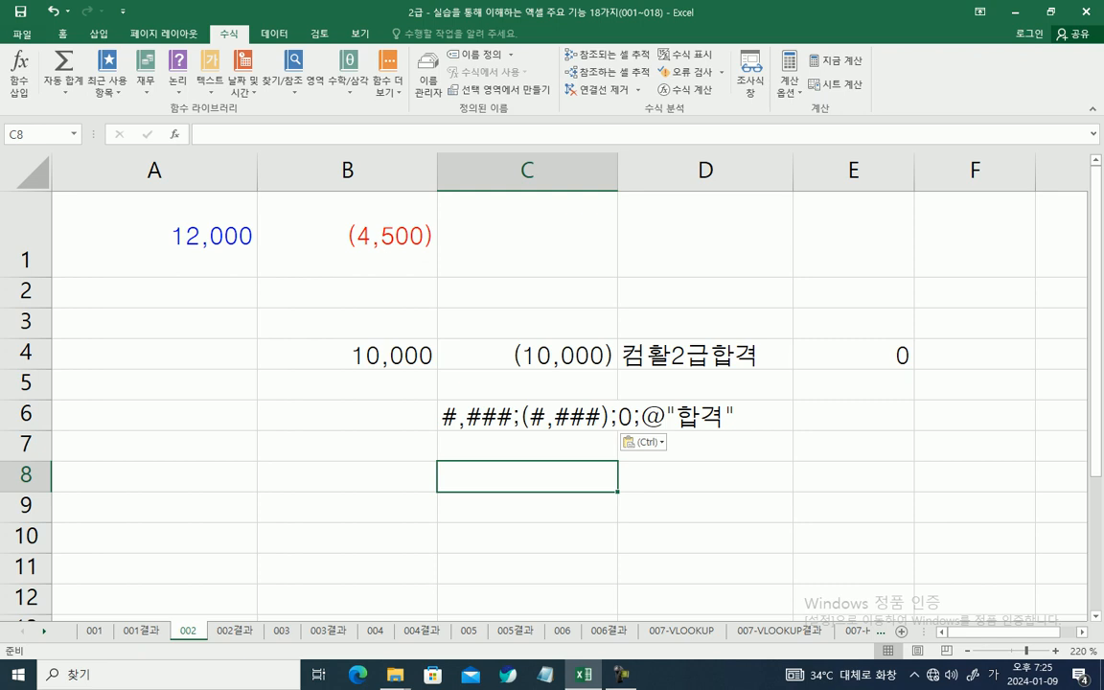
Step: Open sheet 003 and compare its table with the expected result on sheet 003결과
key(ctrl+Page_Down)
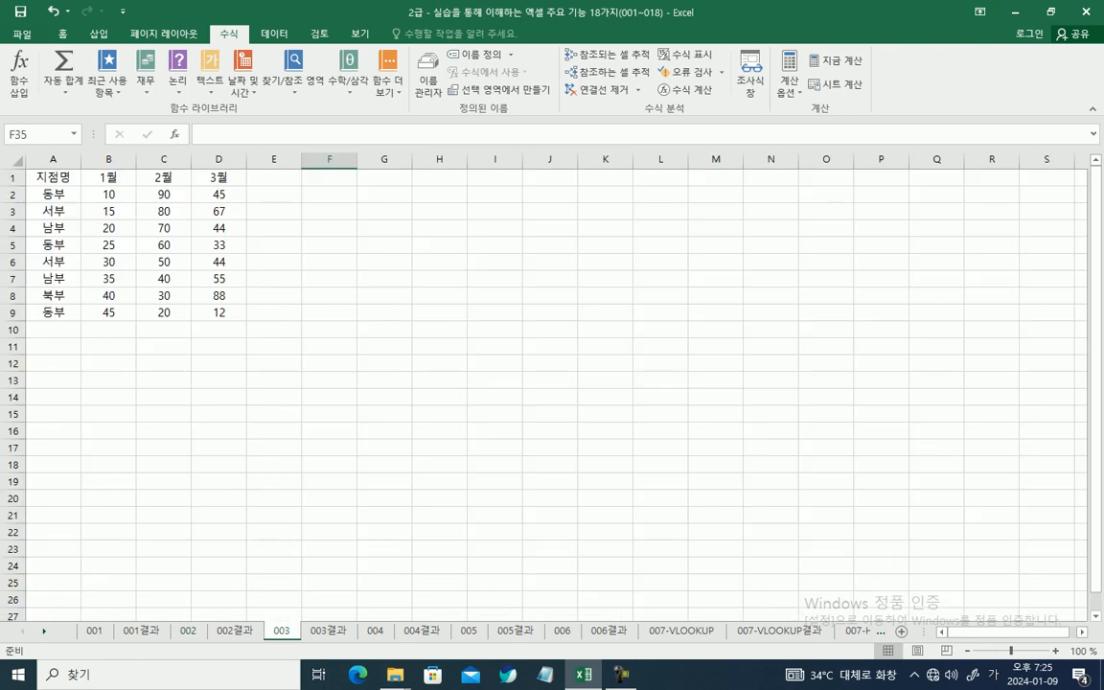
scroll(552, 384, up, 5)
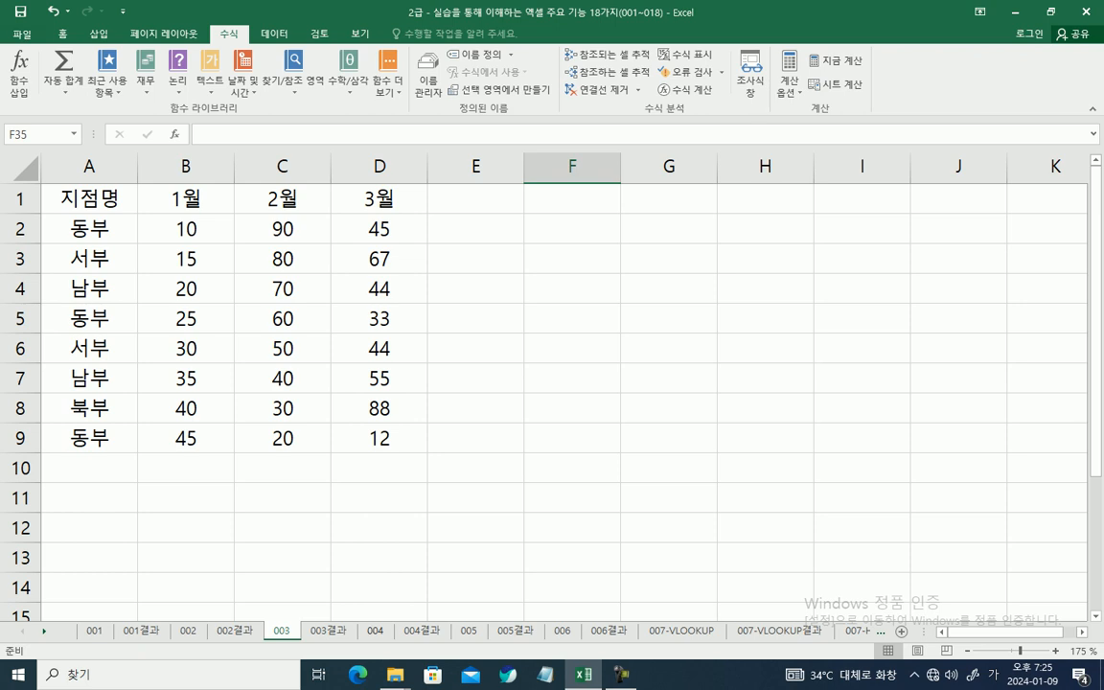
key(ctrl+Page_Down)
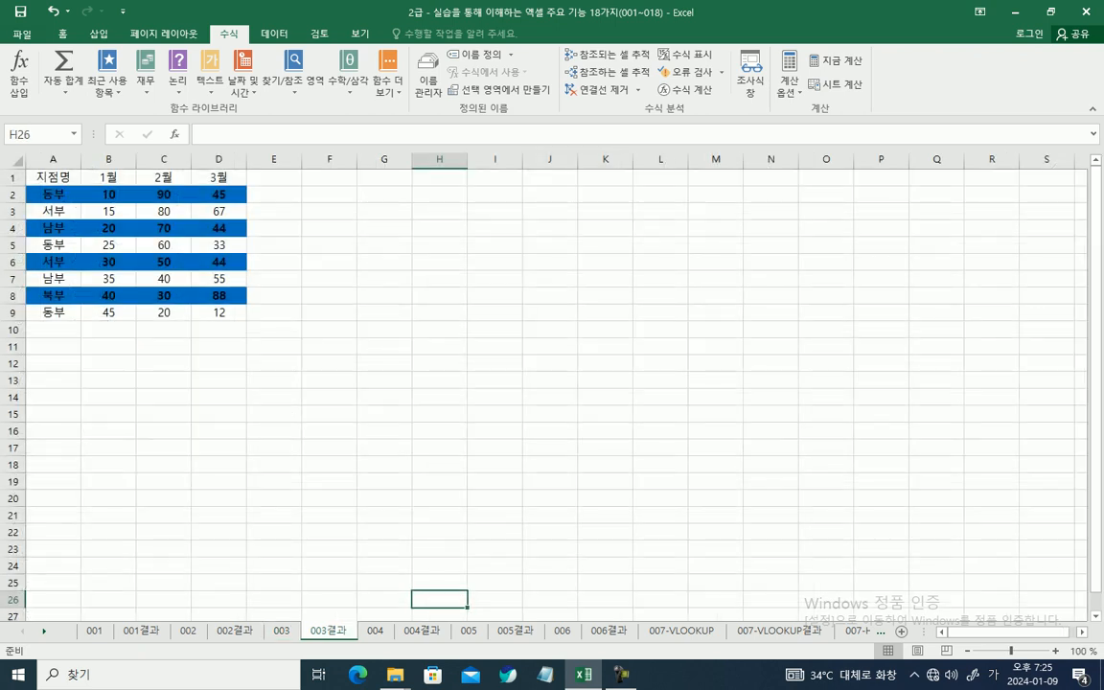
key(ctrl+Page_Up)
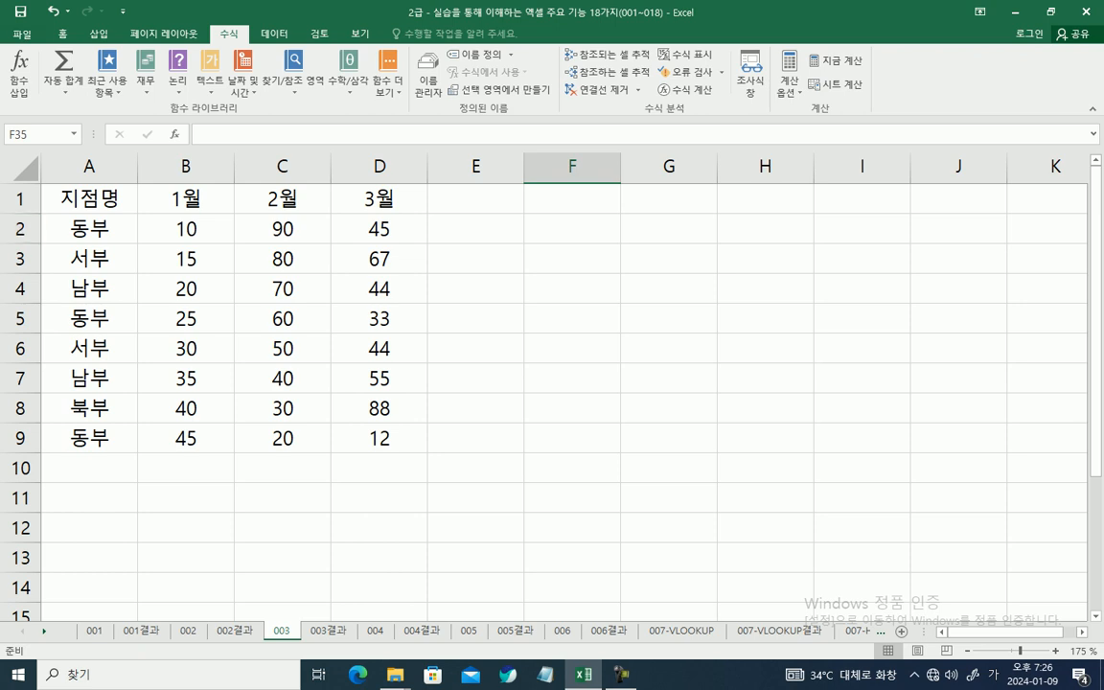
Step: Create a new conditional formatting rule for A1:D9 on sheet 003 with the rule type 수식을 사용하여 서식을 지정할 셀 결정
key(ctrl+Home)
drag(89, 199, 380, 438)
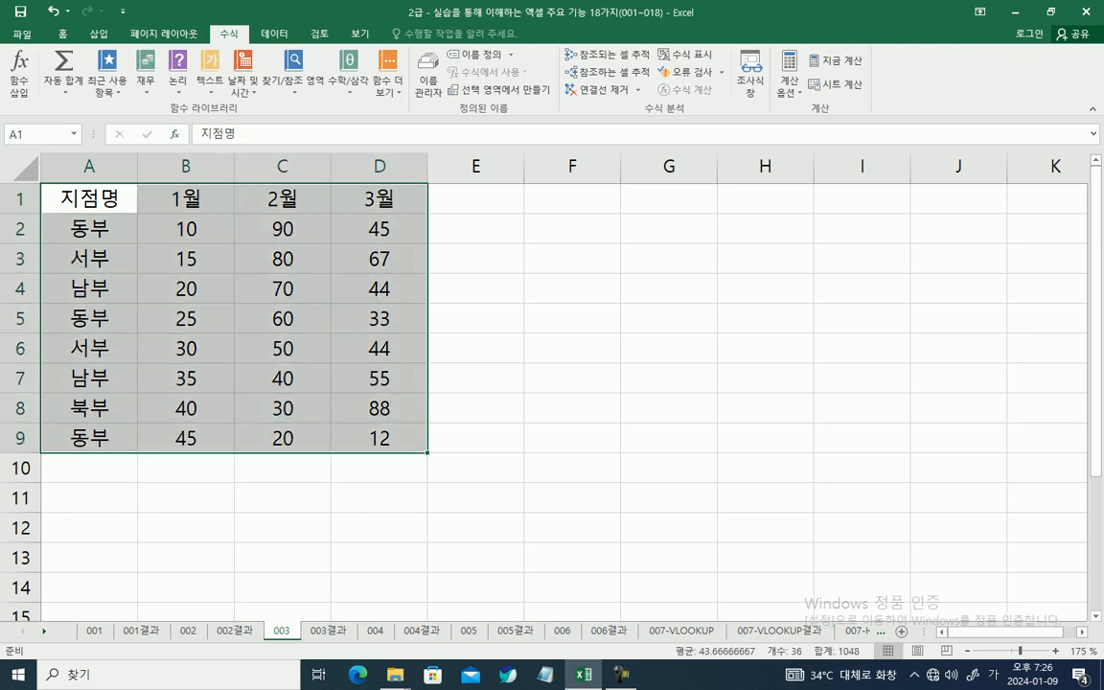
click(63, 34)
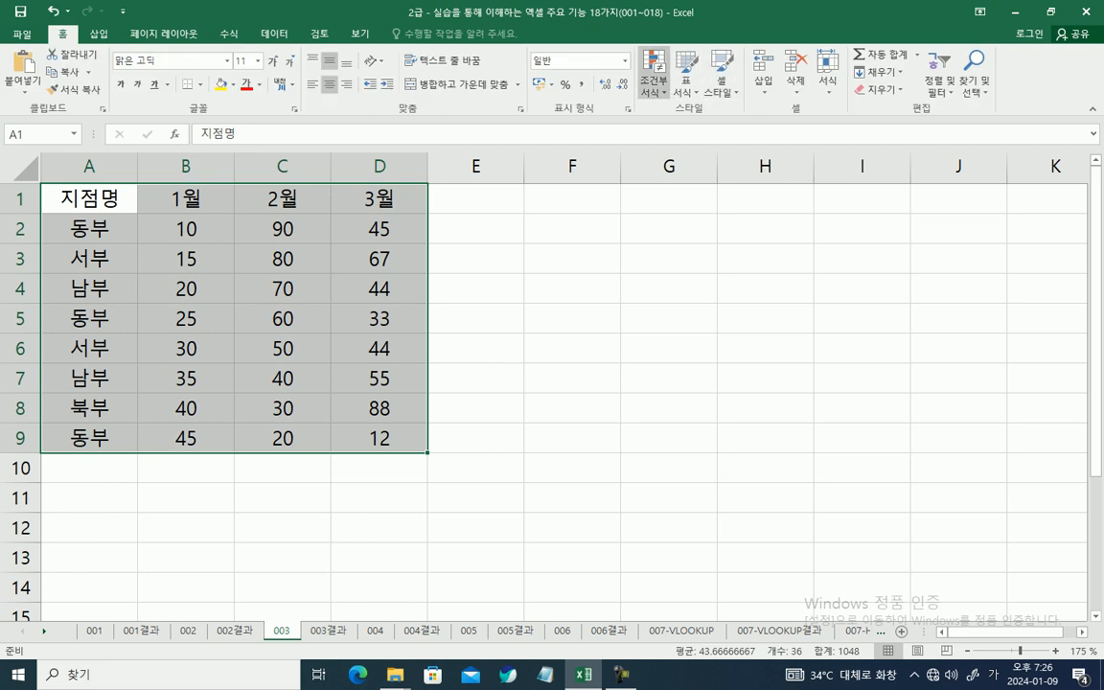
click(653, 72)
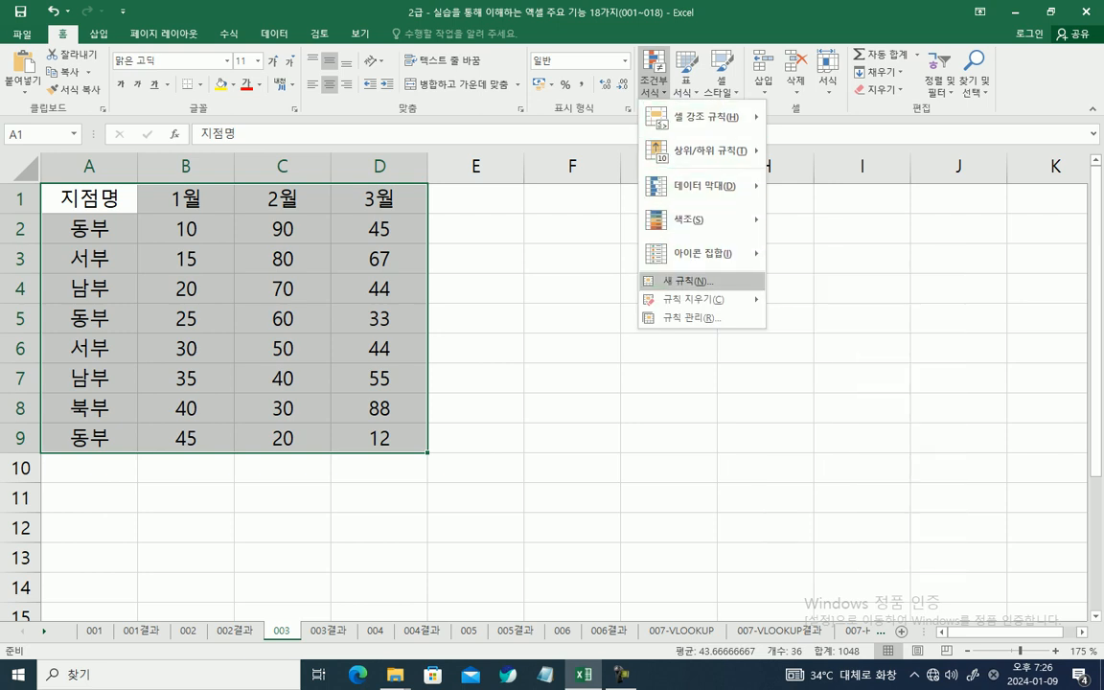
click(682, 281)
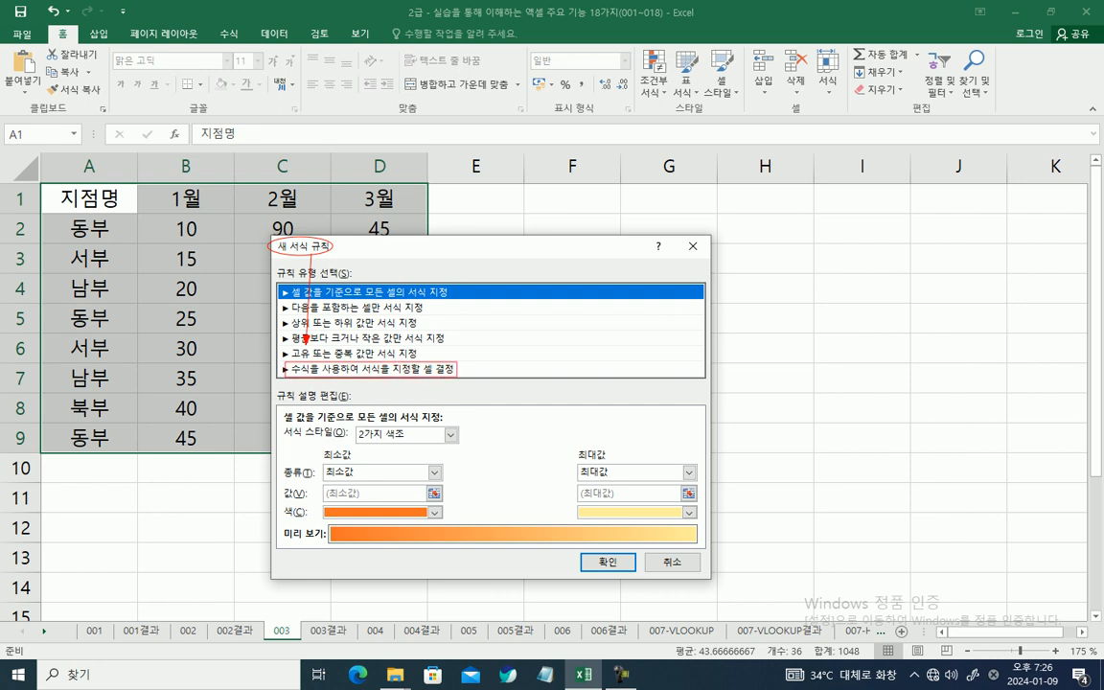
key(Escape)
click(384, 369)
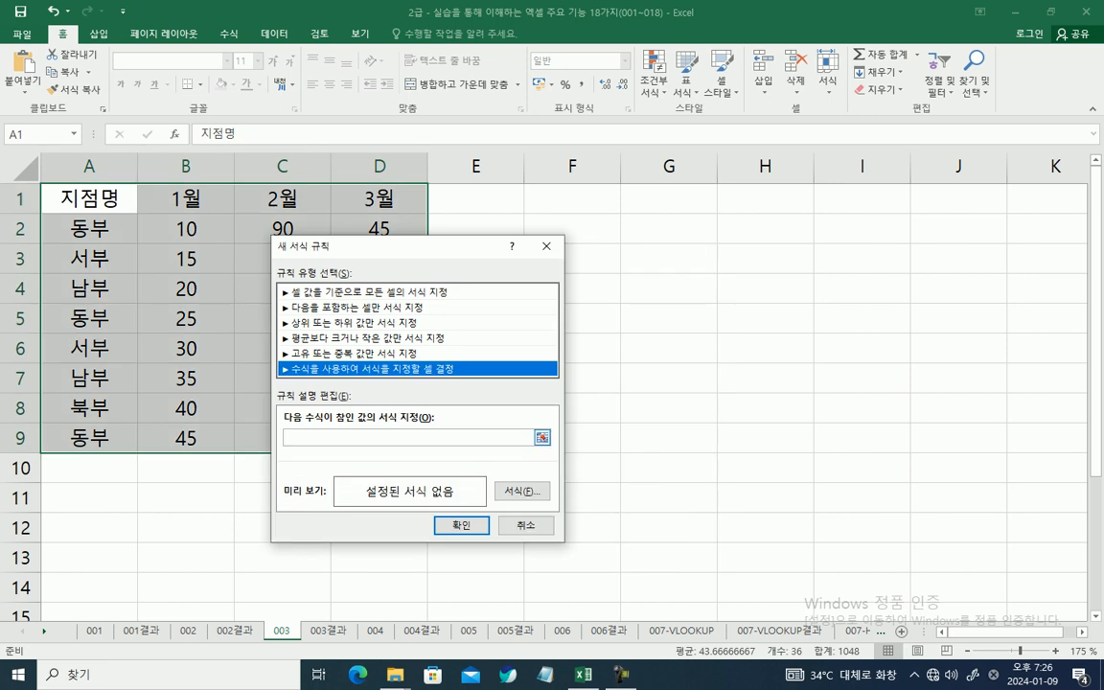
Step: Enter =Mod(Row(), 2) = 0 as the rule's condition formula to target even-numbered rows
click(407, 437)
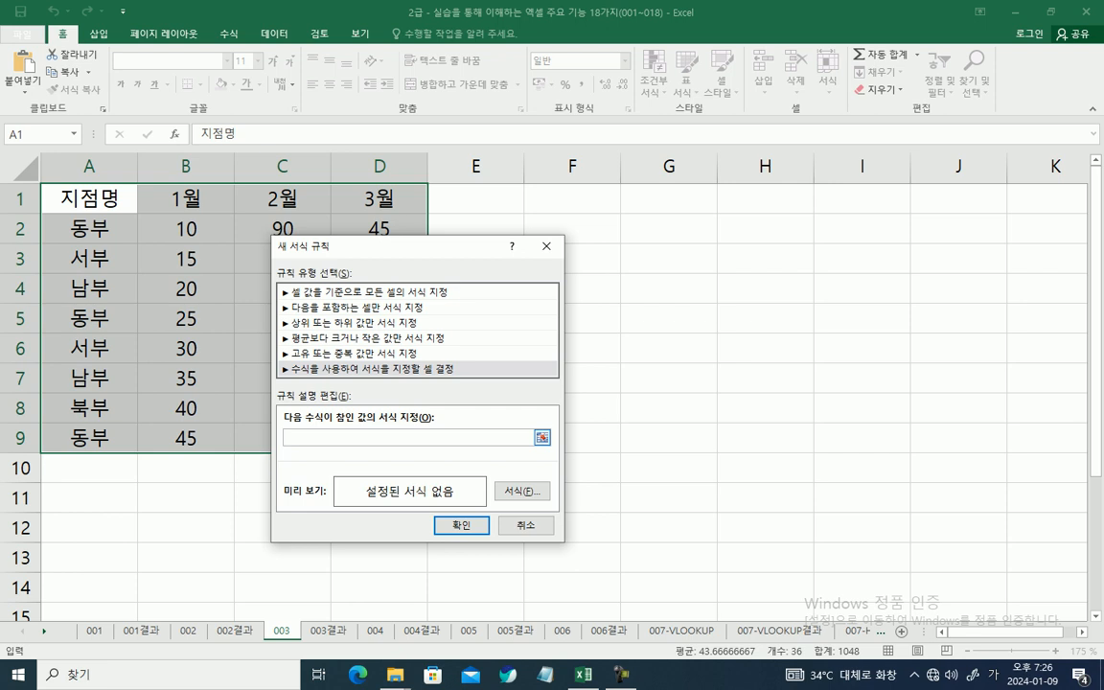
drag(316, 409, 294, 435)
text(=)
key(Hangul)
text(Mod(Row(), 2) = 0)
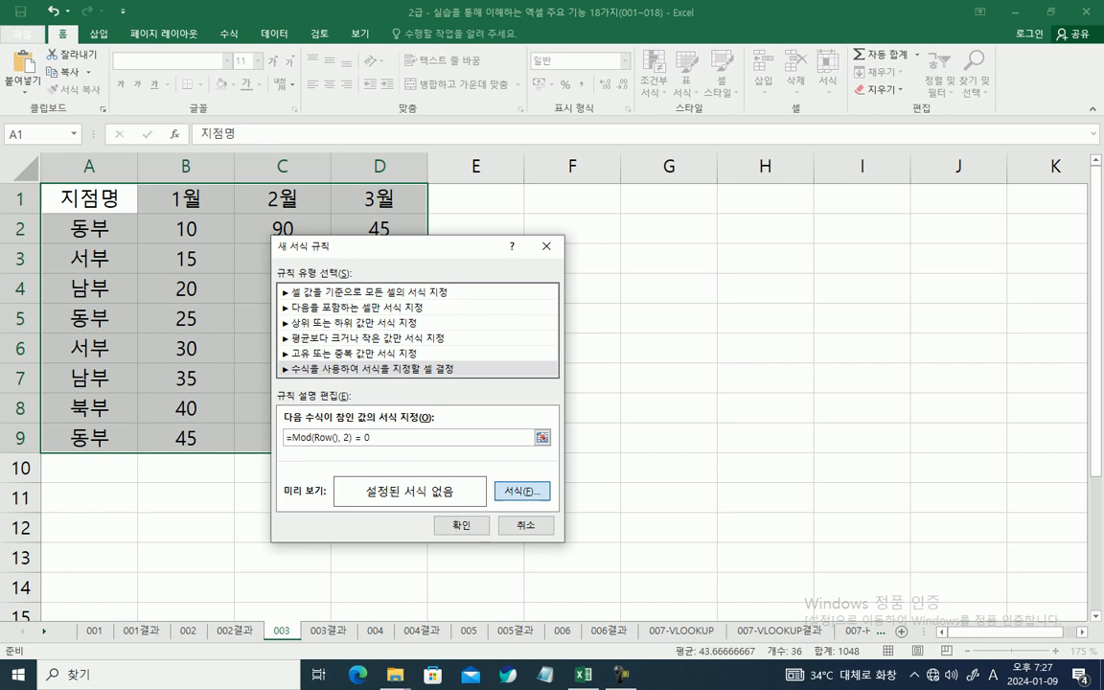
Step: Set the rule's format to the 굵게 font style with a light blue standard fill, and apply the rule to A1:D9
click(521, 490)
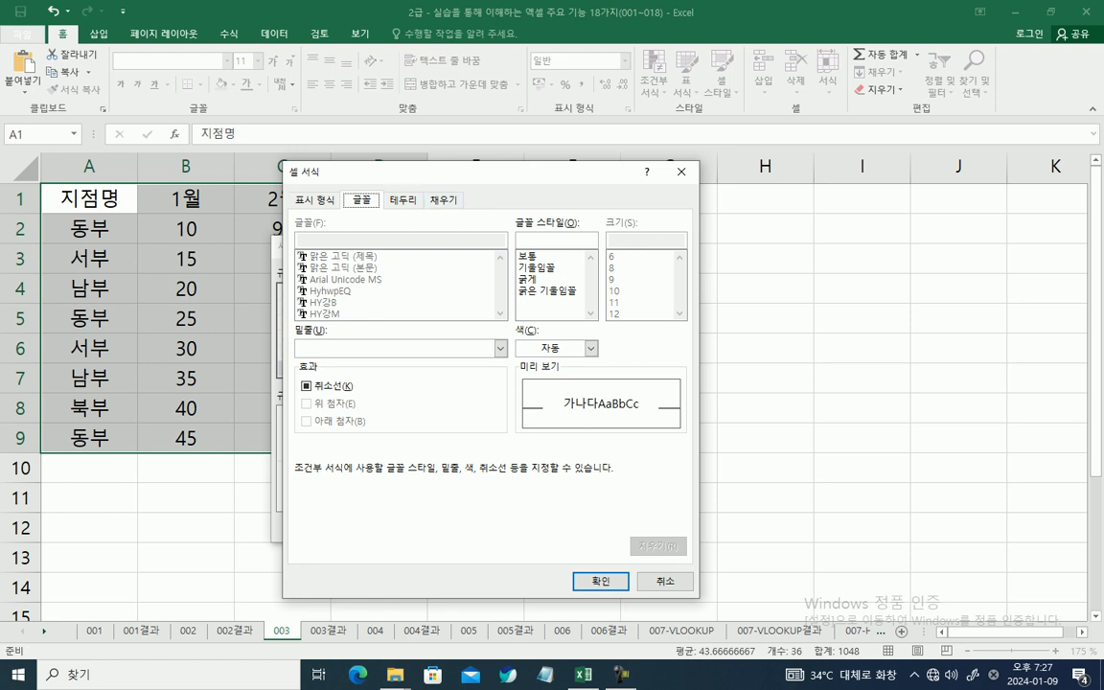
click(528, 279)
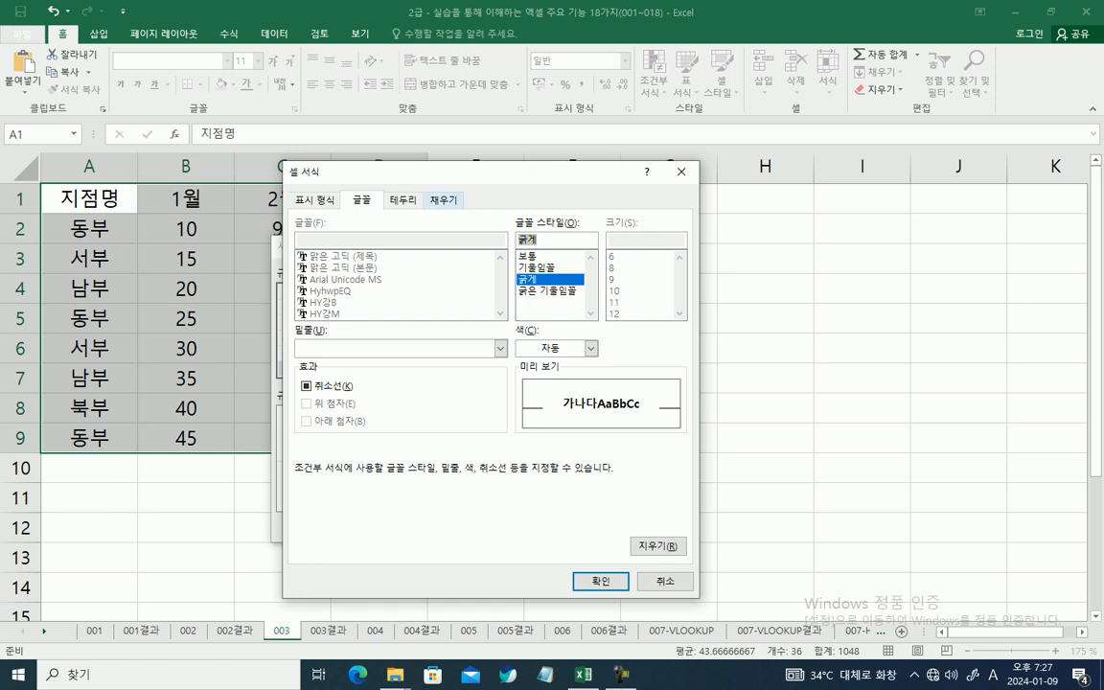
click(444, 200)
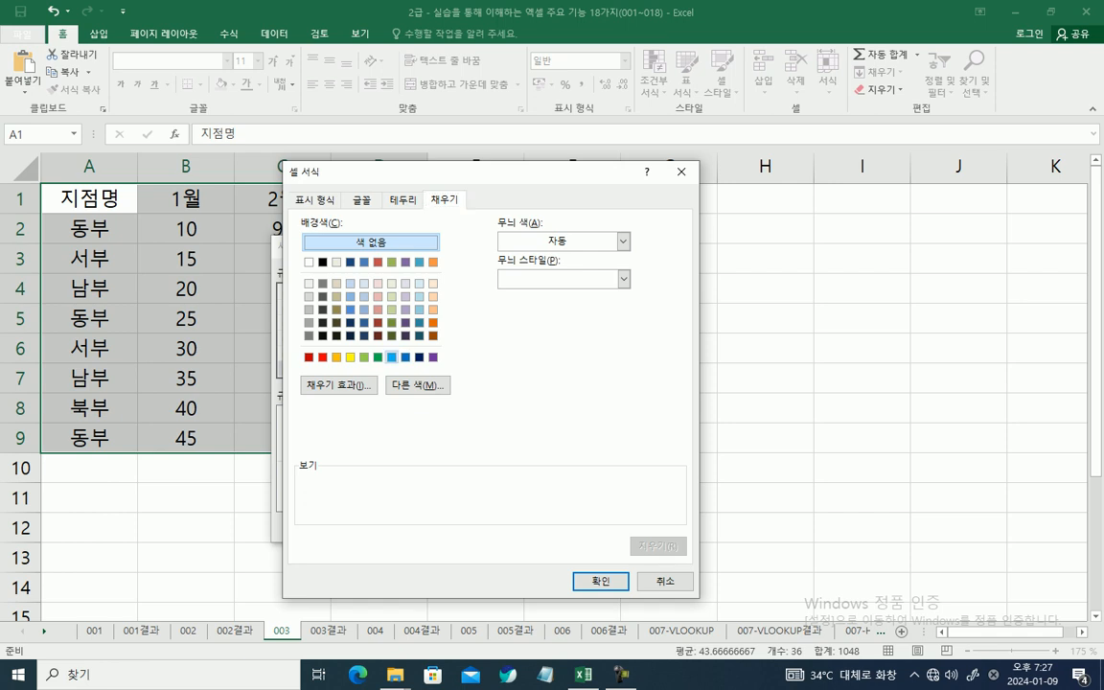
click(392, 357)
key(Tab)
key(Tab)
key(Tab)
key(Tab)
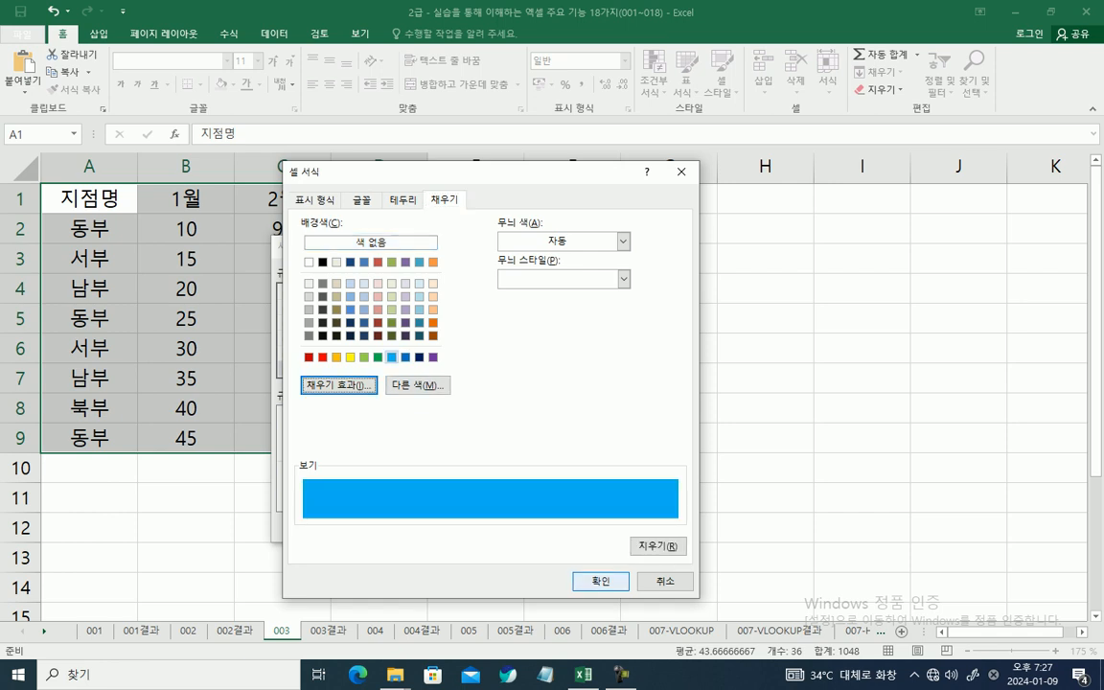
key(Return)
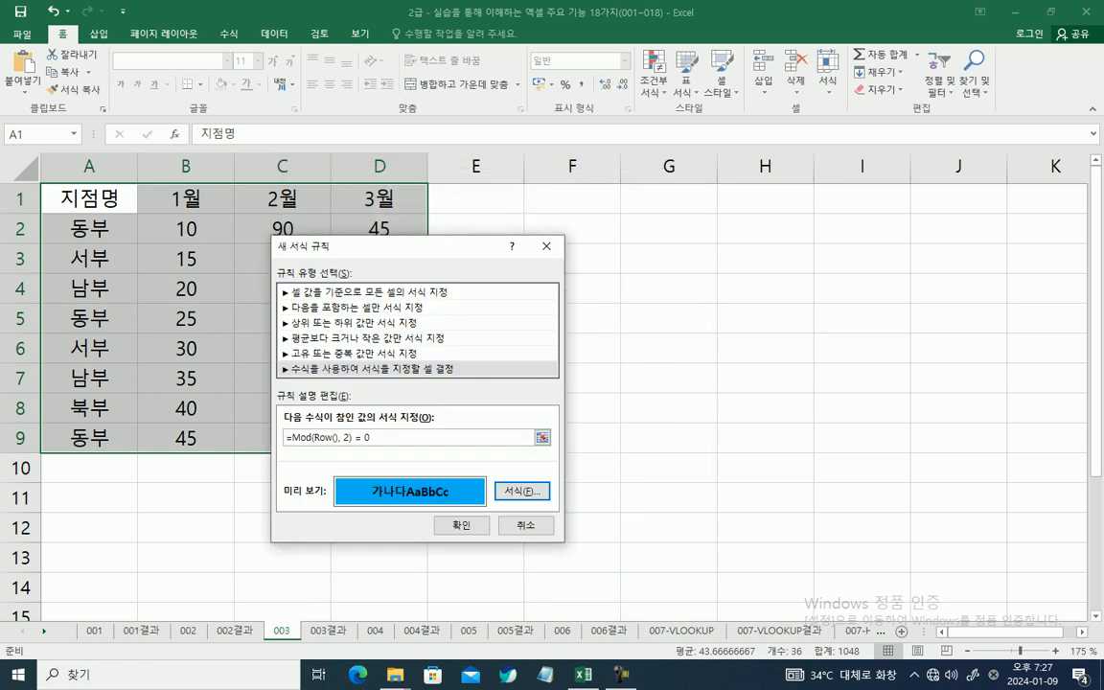
key(Tab)
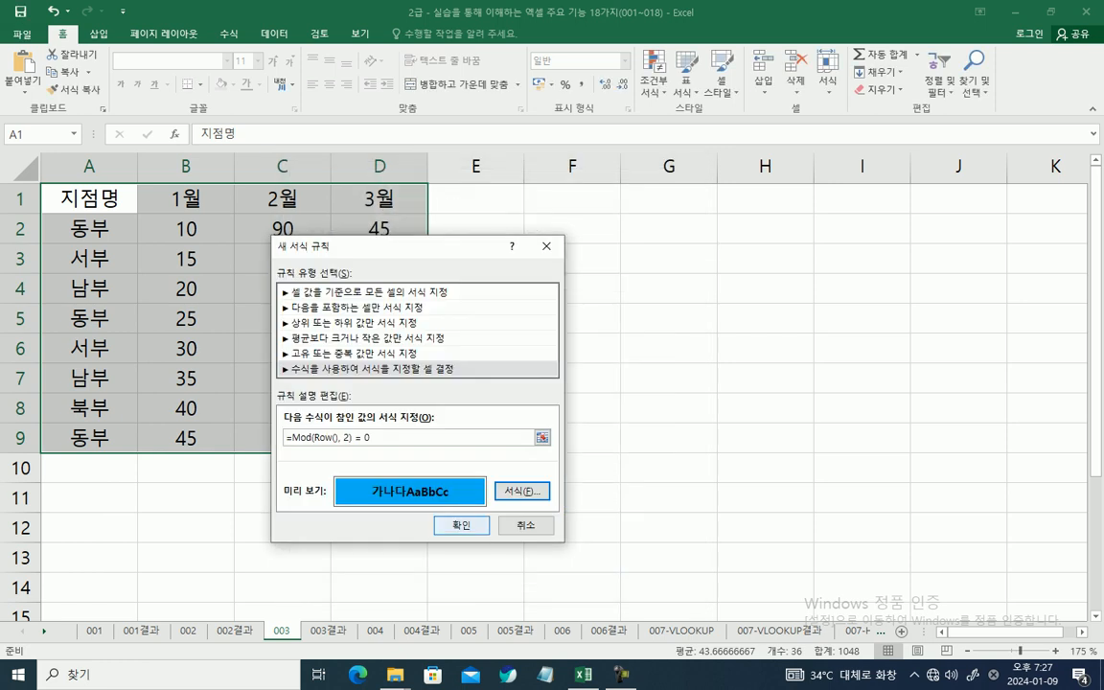
key(Return)
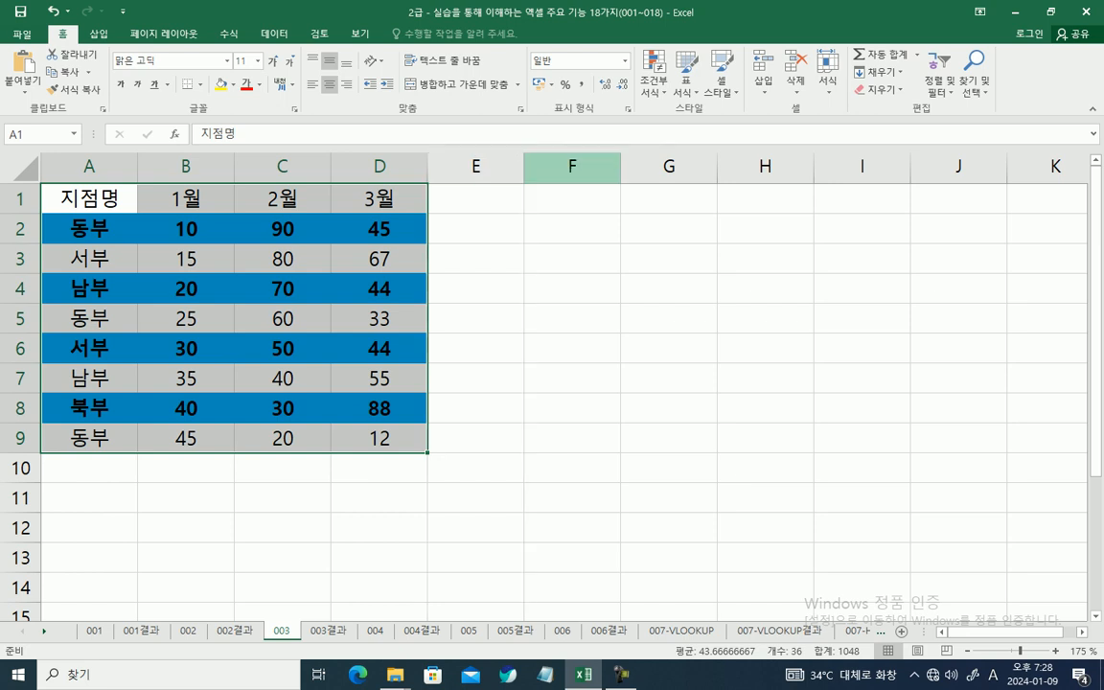
Step: Narrow column E to a thin spacer and begin a formula with the ROW function in cell F1
drag(524, 167, 442, 167)
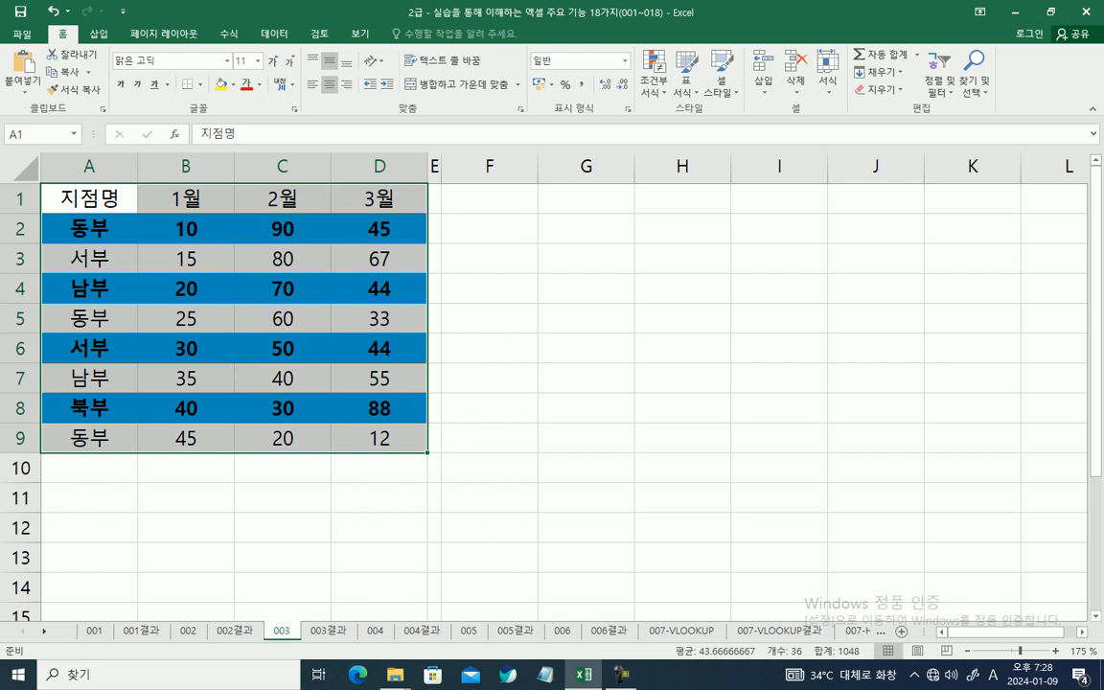
click(489, 199)
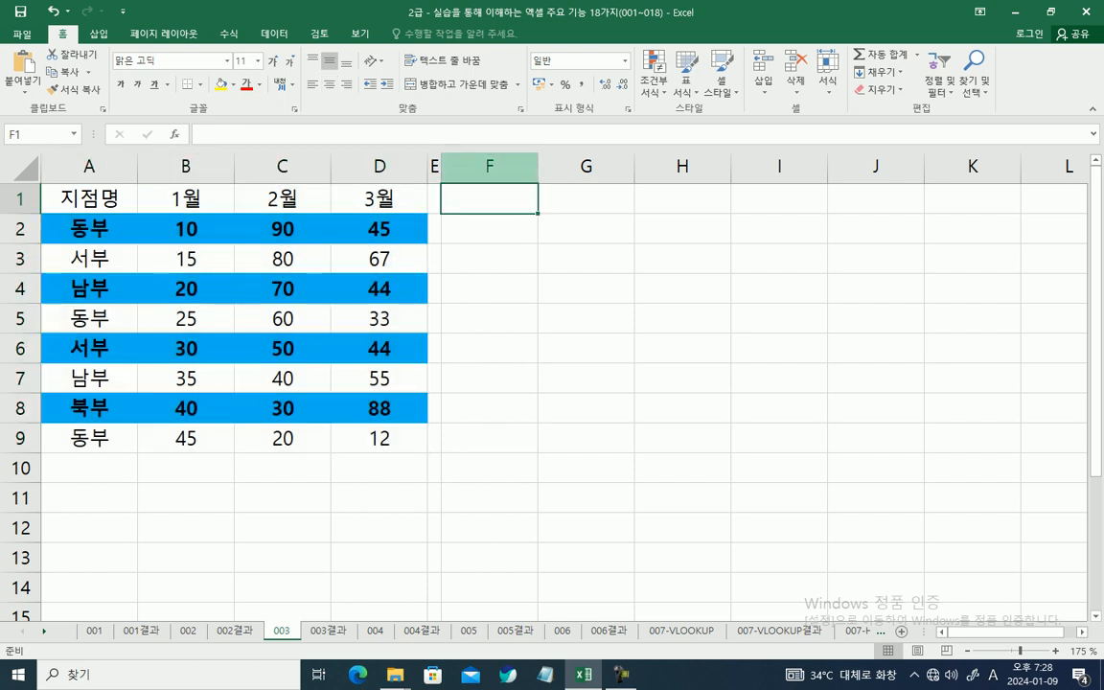
key(F2)
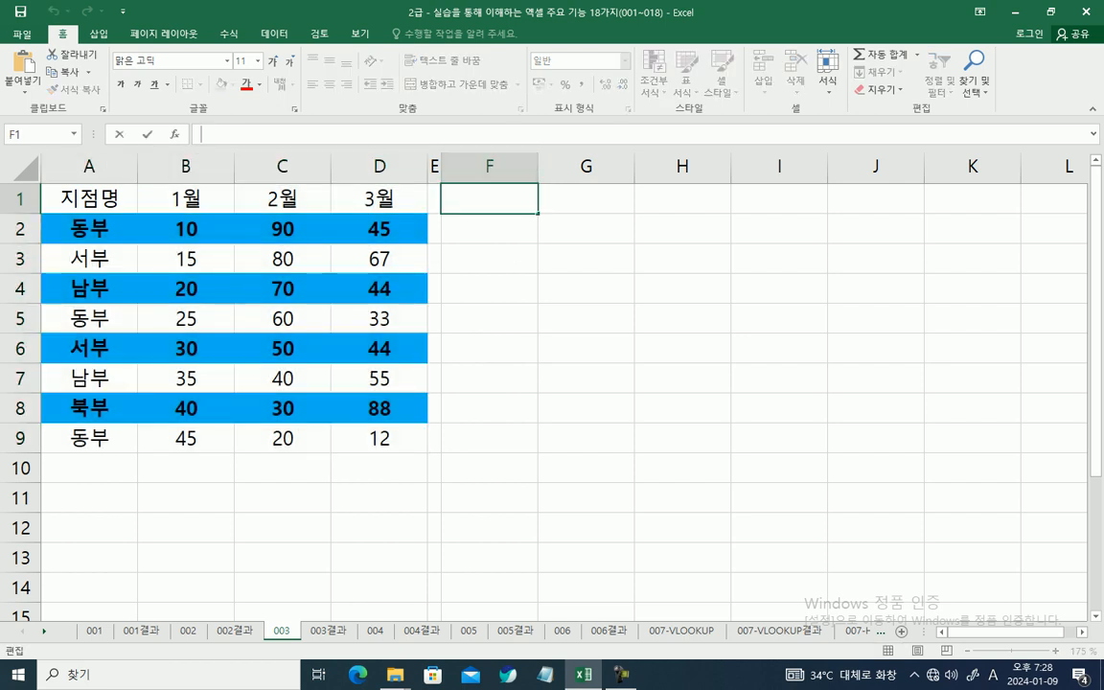
text(=)
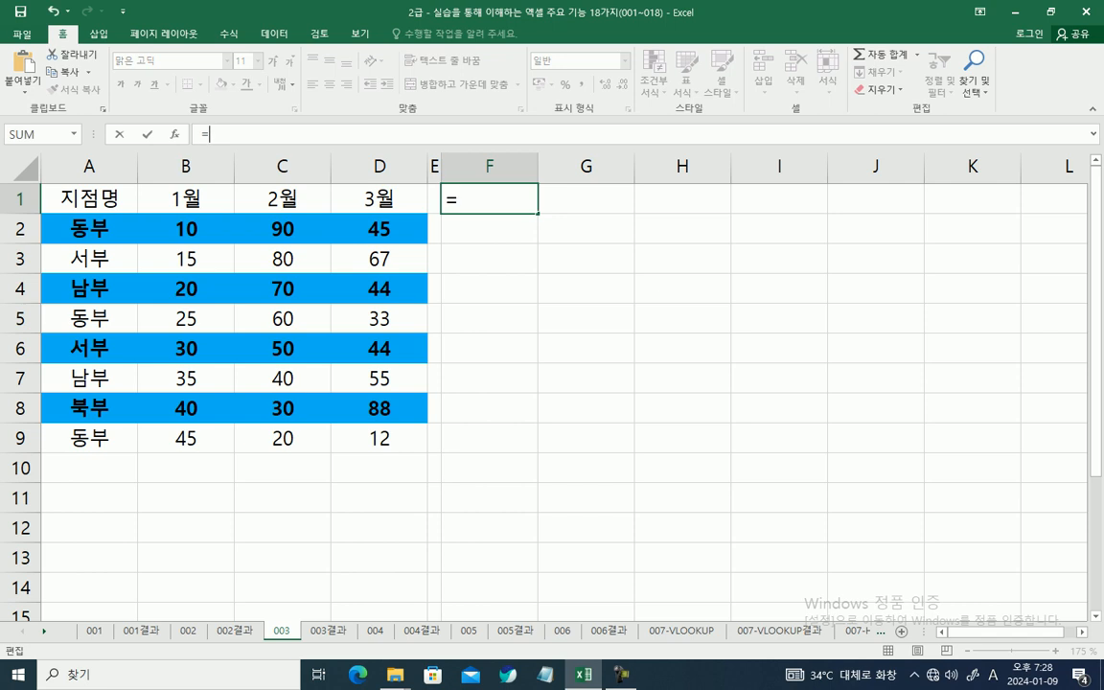
text(R)
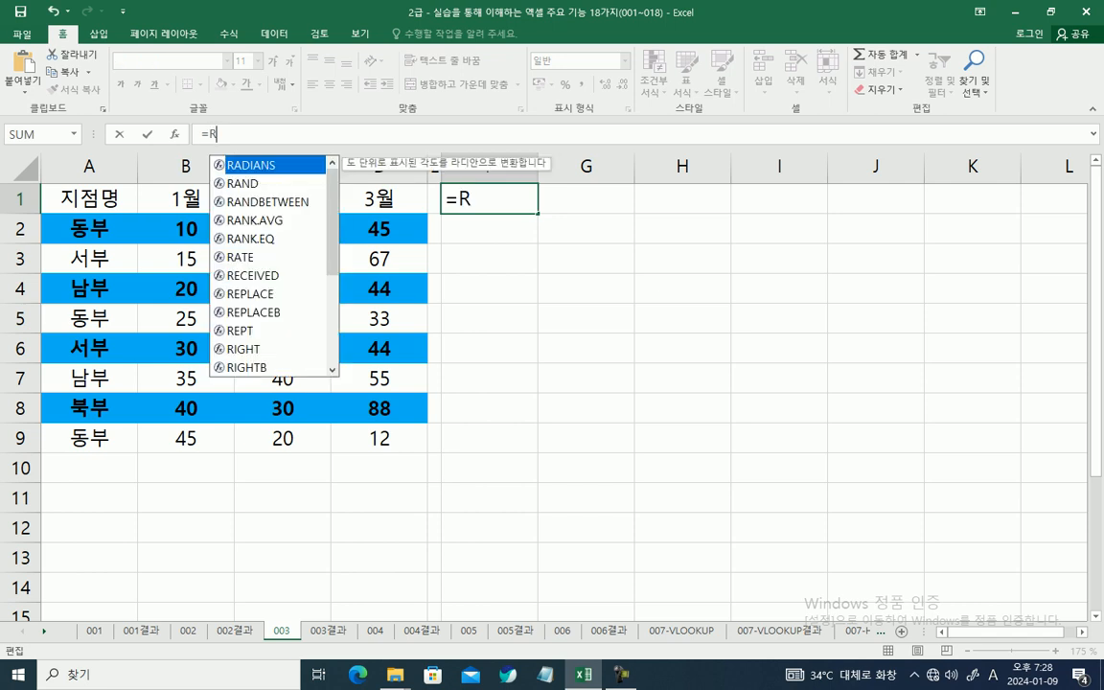
text(O)
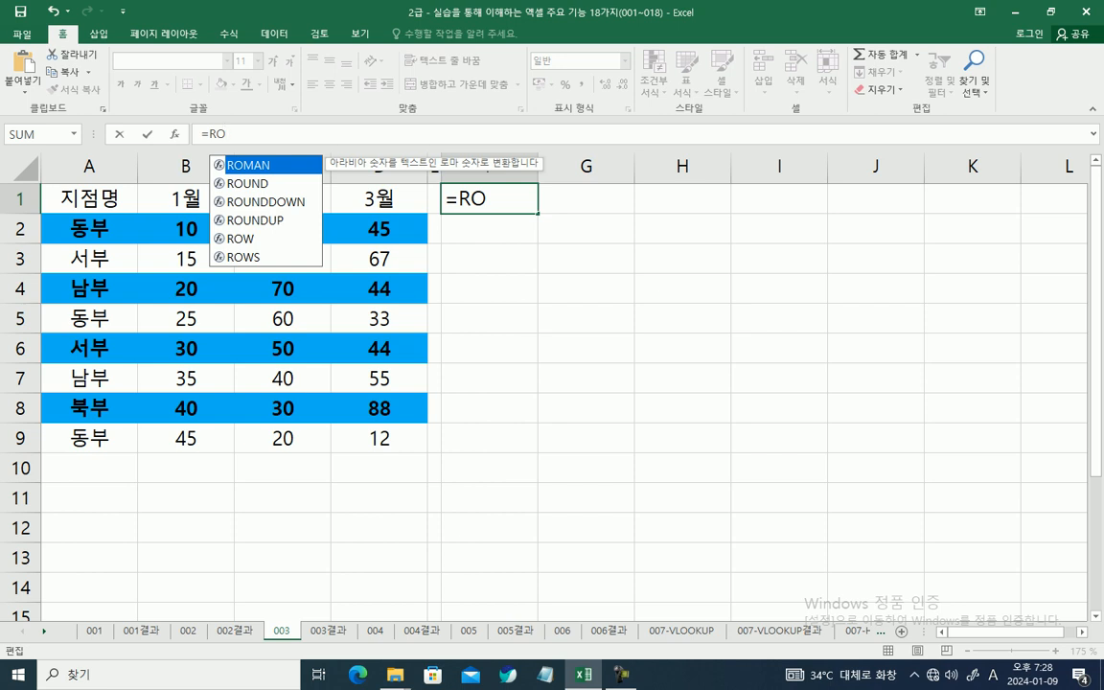
click(242, 239)
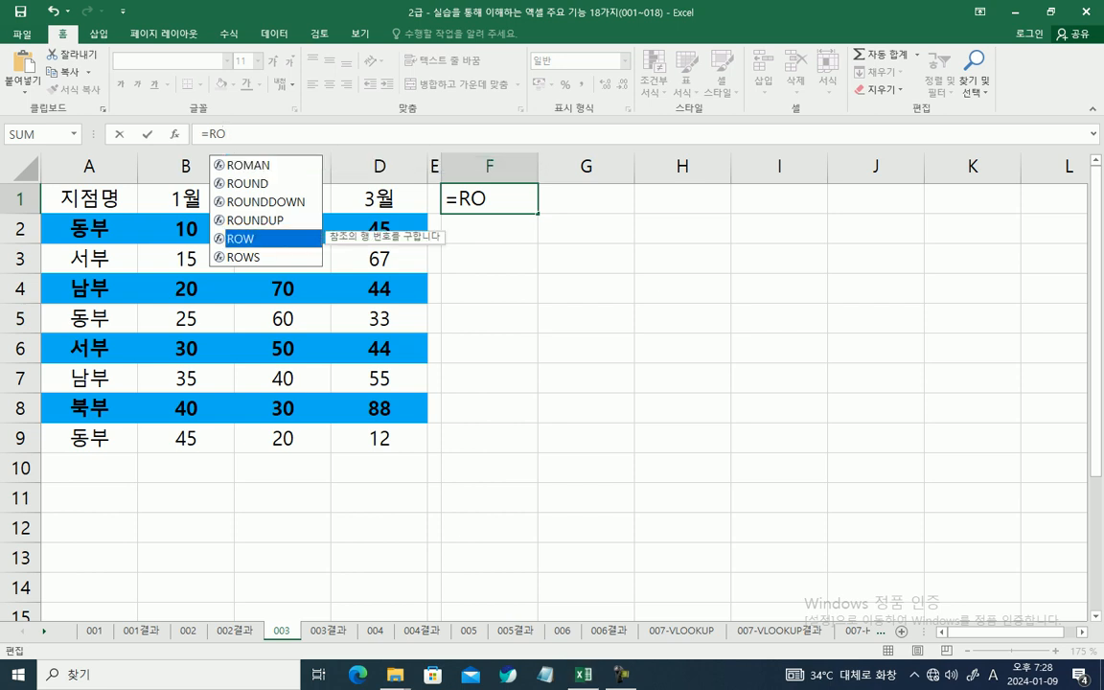
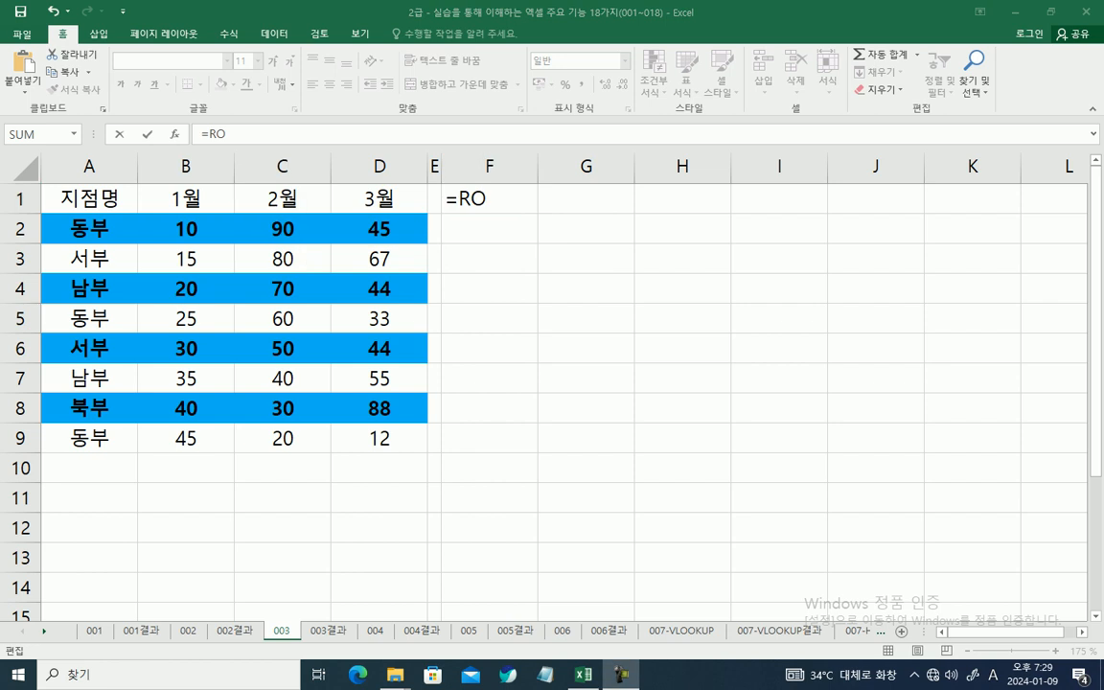
Step: Complete =ROW() in cell F1 and fill the formula down through F9
key(Tab)
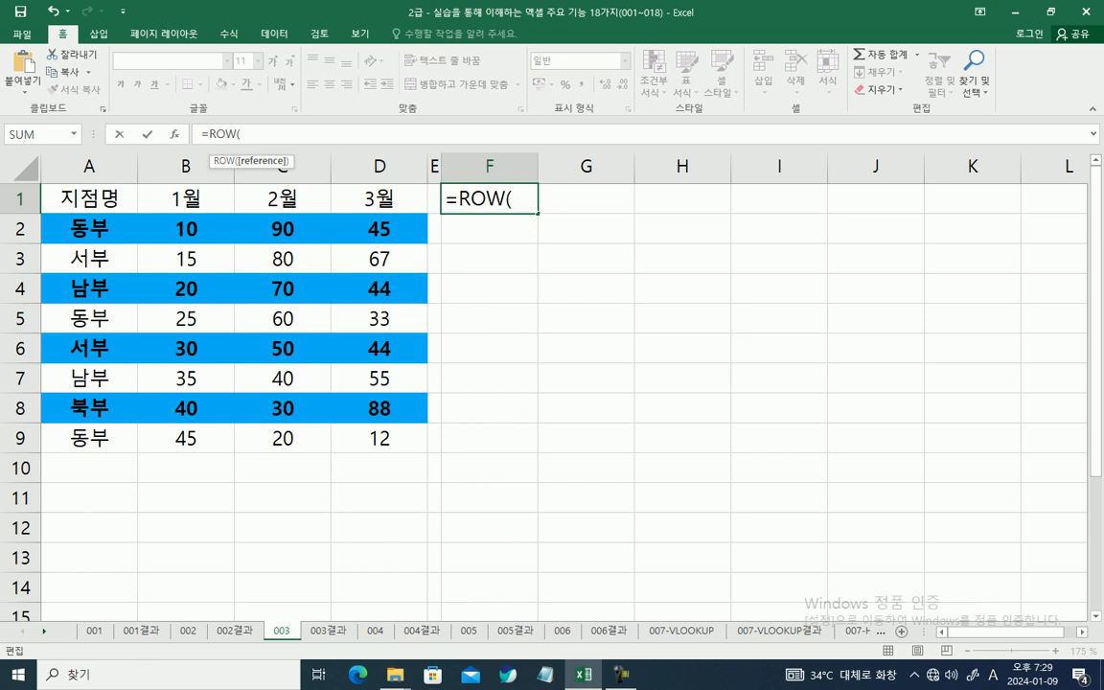
text())
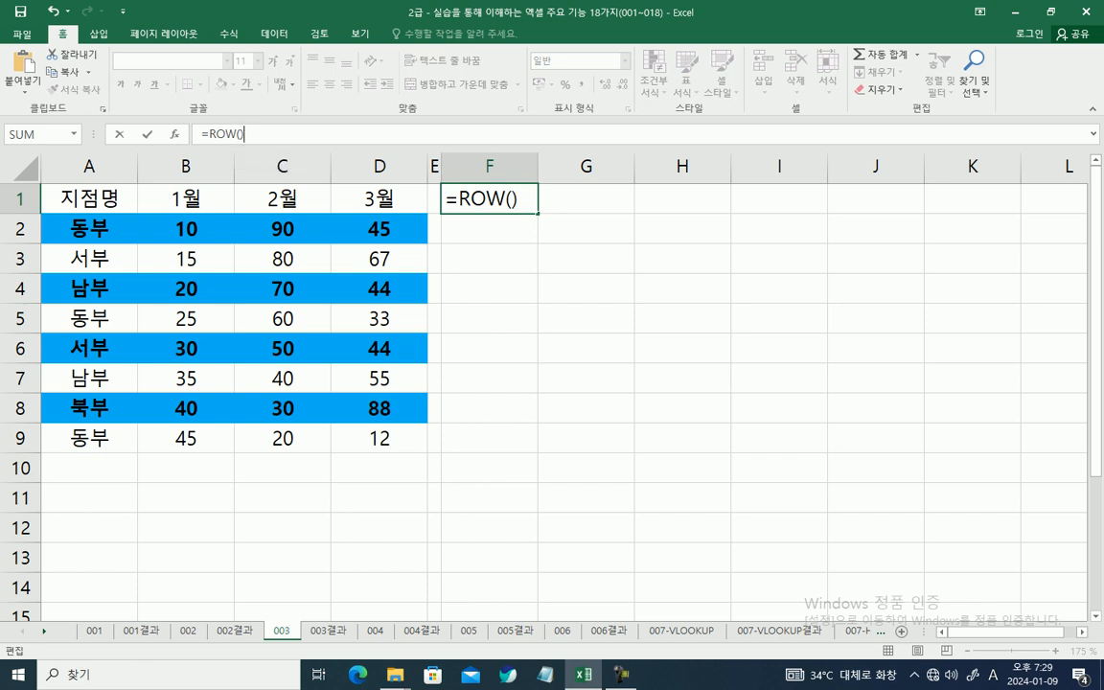
key(Return)
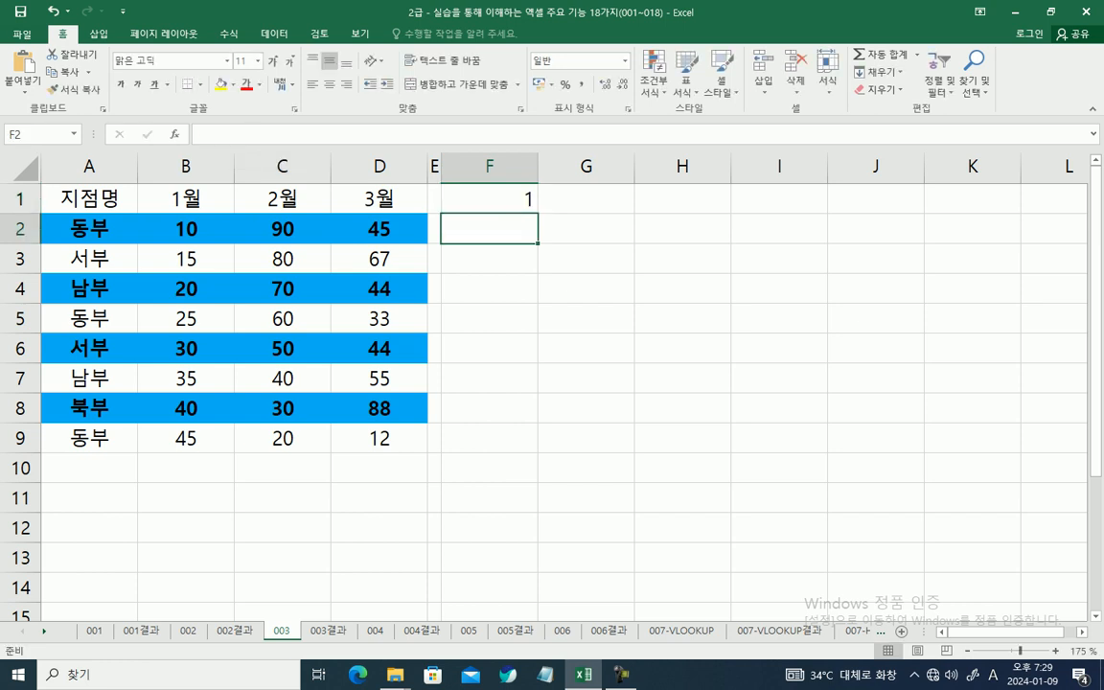
click(490, 199)
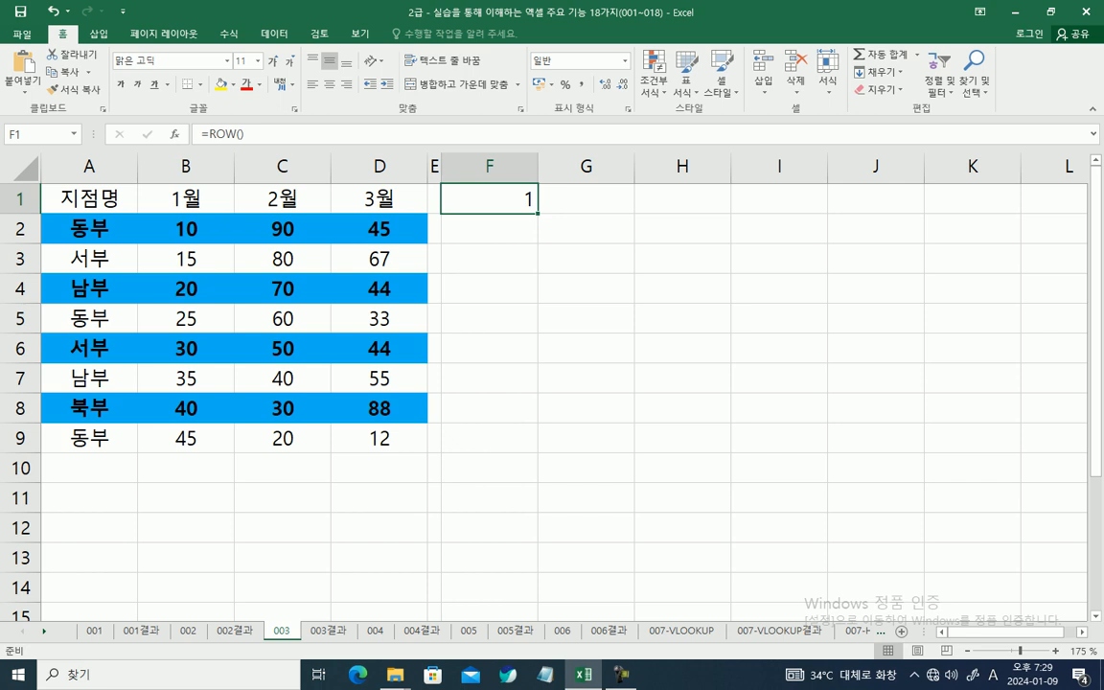
drag(538, 213, 535, 448)
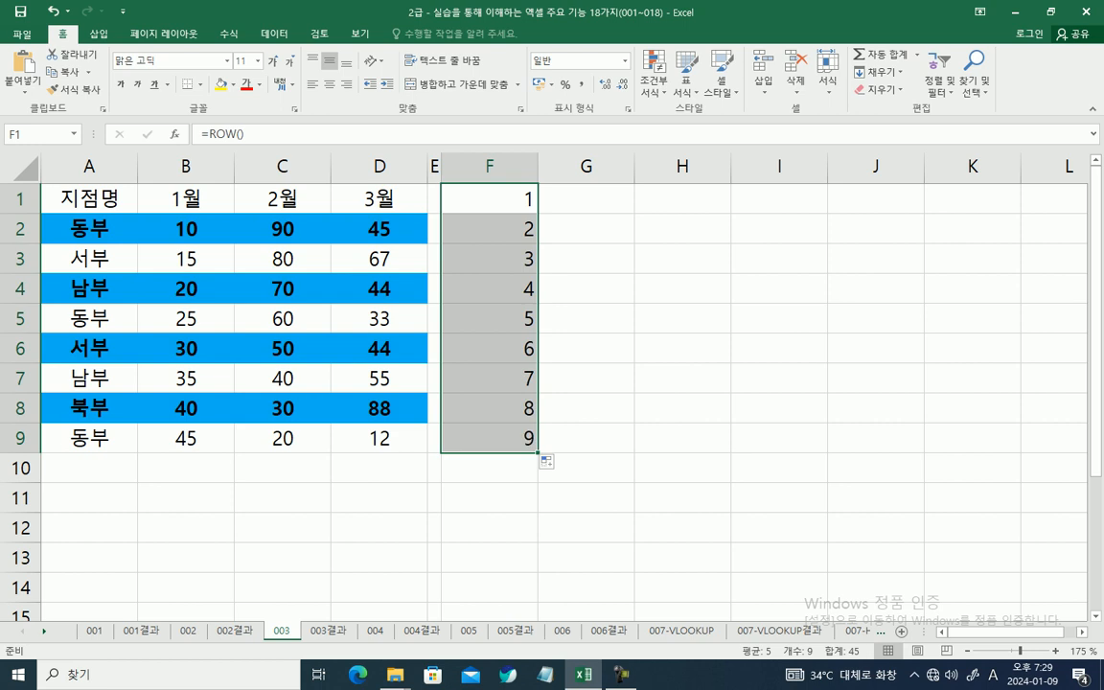
click(490, 349)
click(490, 199)
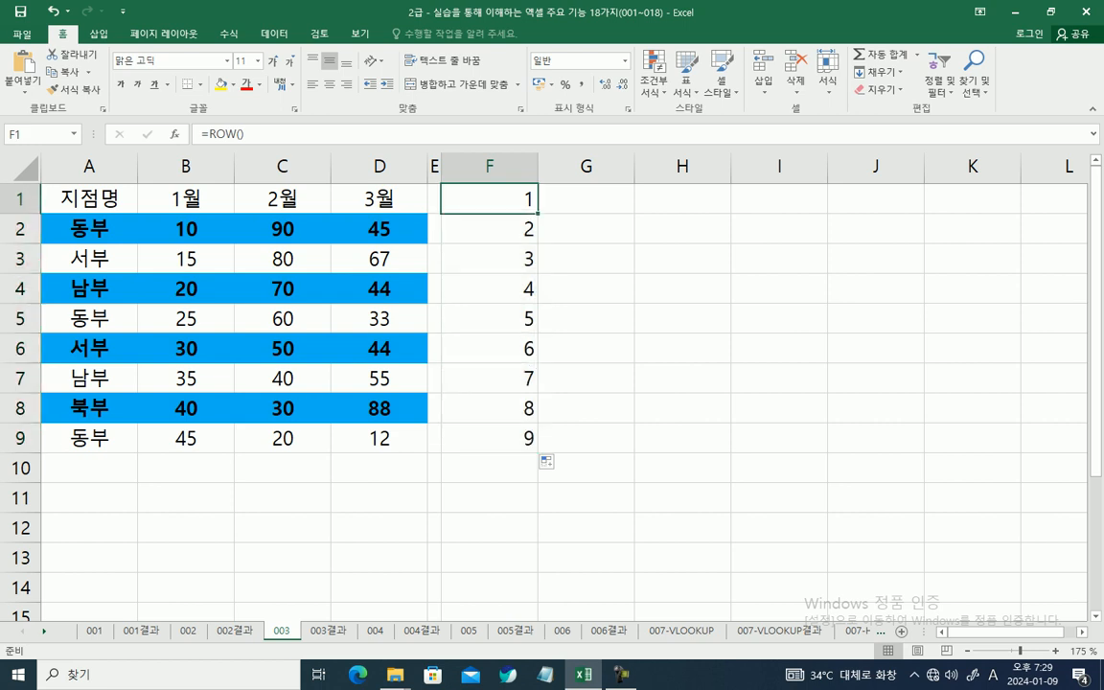
mouse_move(205, 125)
mouse_down()
mouse_move(246, 143)
mouse_move(32, 197)
mouse_move(13, 189)
mouse_up()
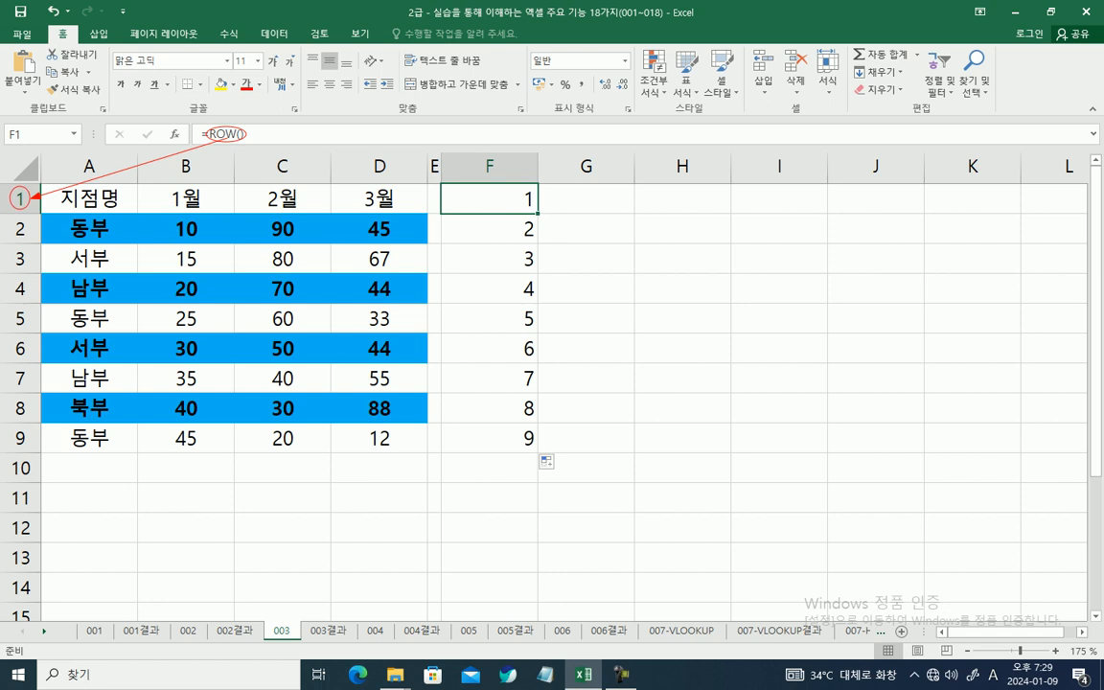
drag(525, 190, 519, 289)
drag(203, 123, 251, 148)
key(Escape)
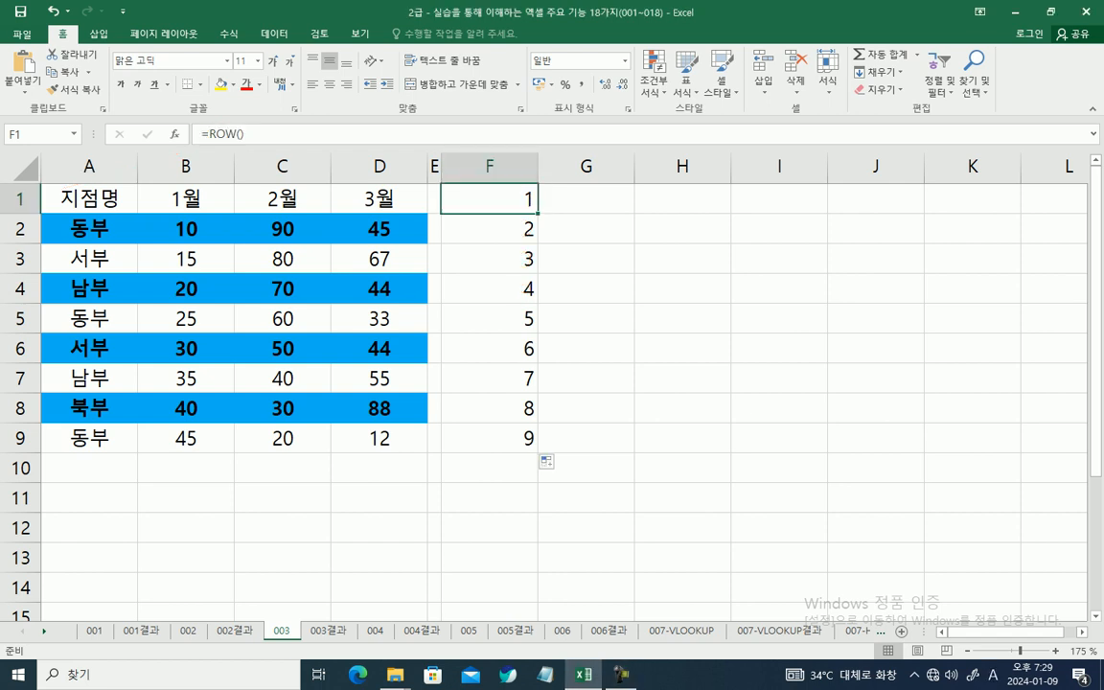
Step: Enter the formula =MOD(10, 2) in cell G1
click(586, 199)
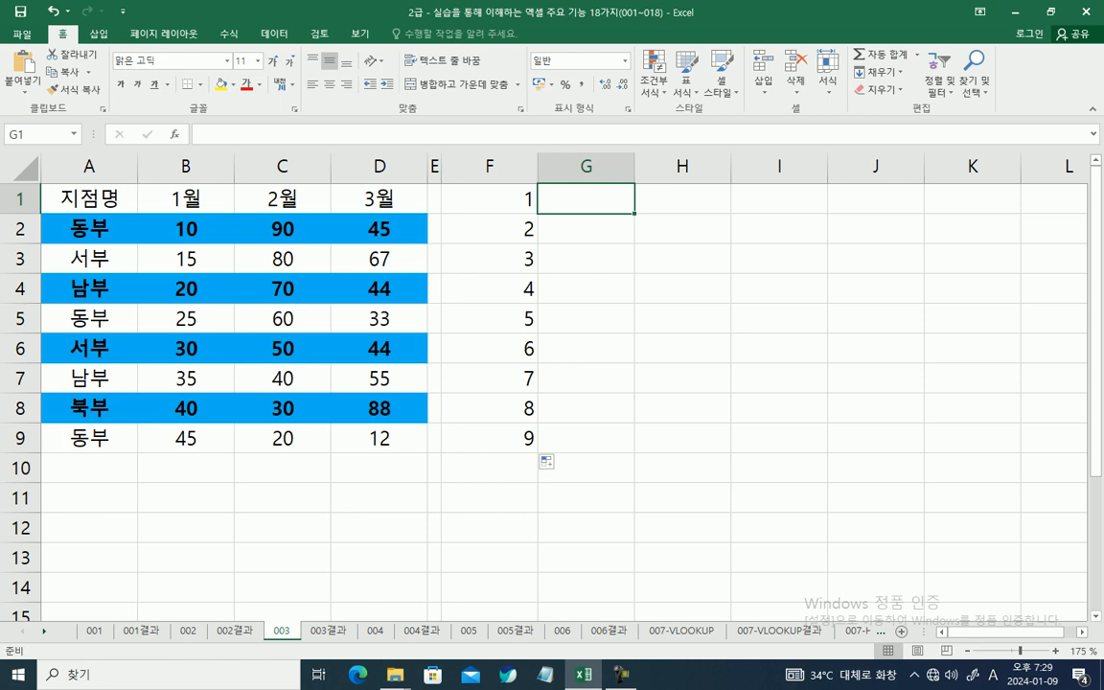
click(397, 133)
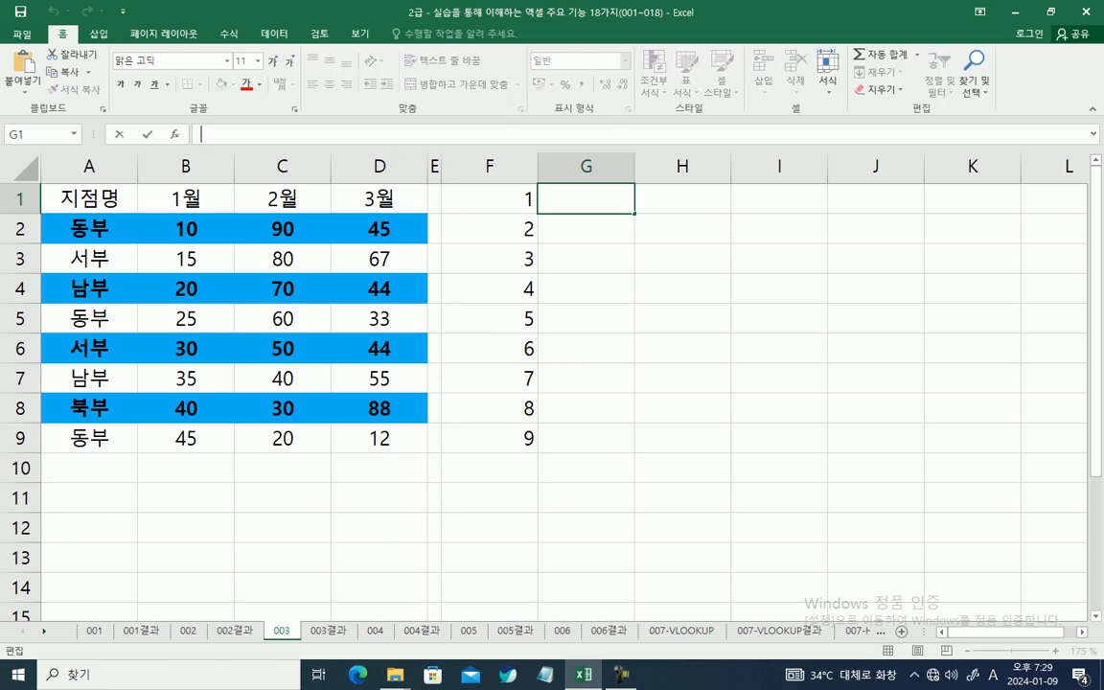
text(=)
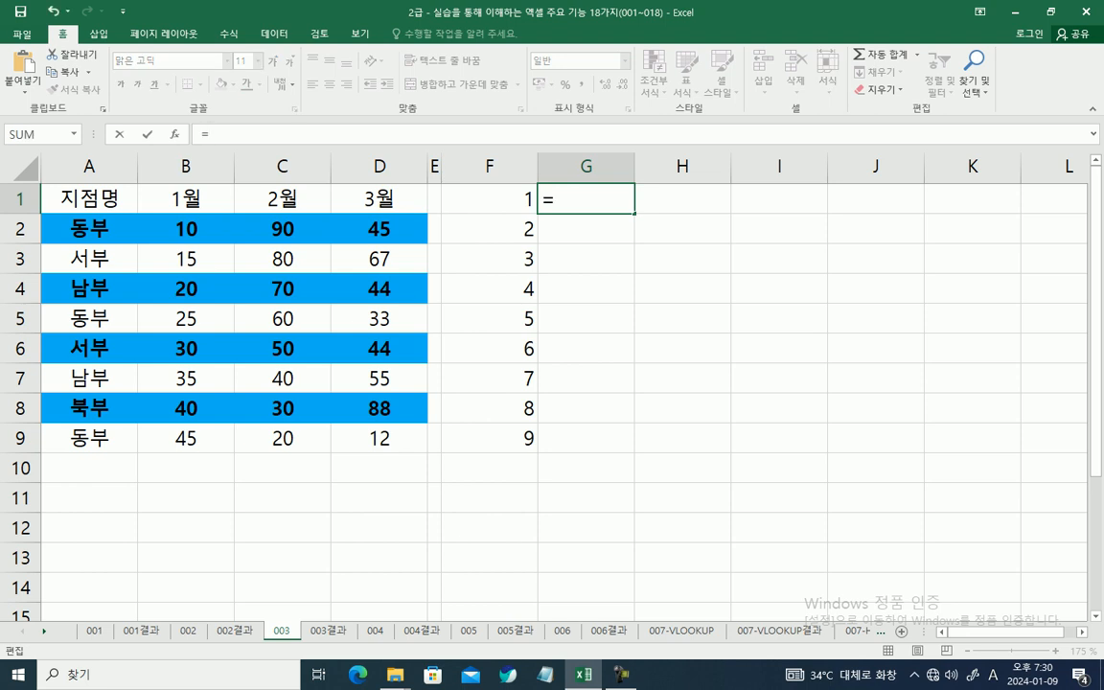
text(MO)
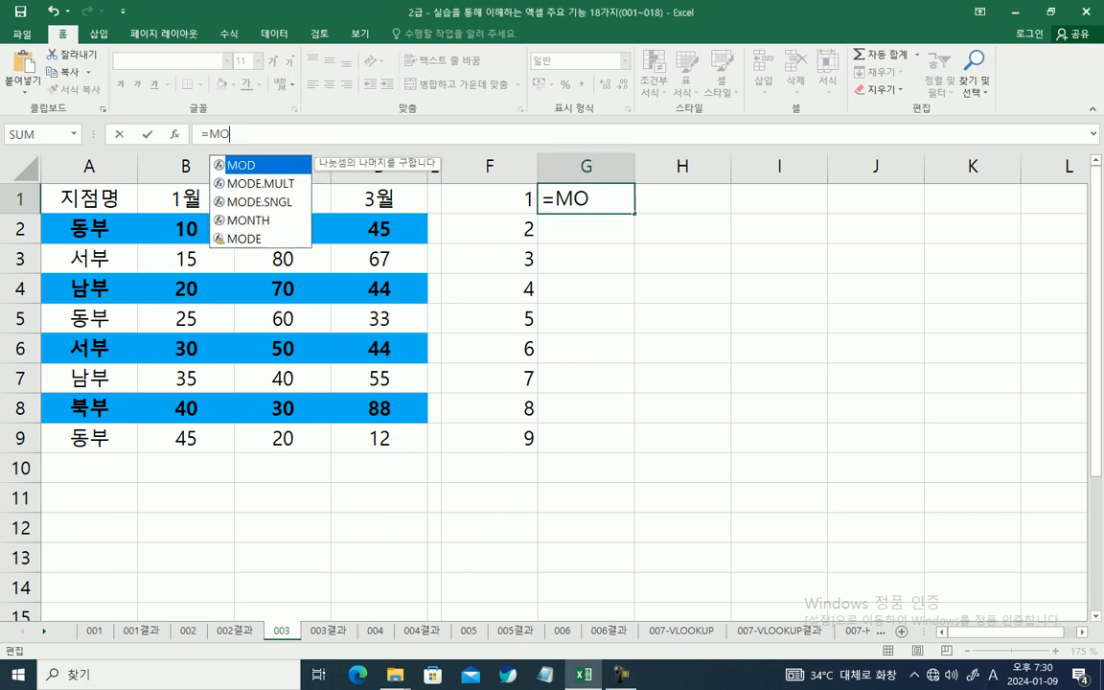
key(Tab)
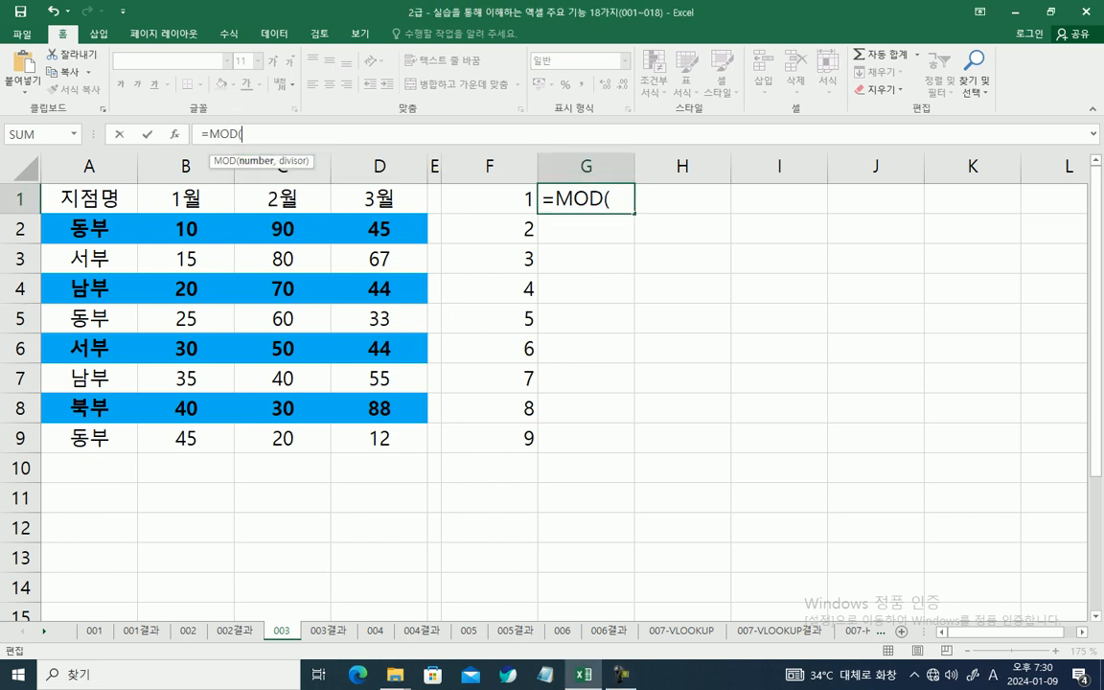
text(10, 2))
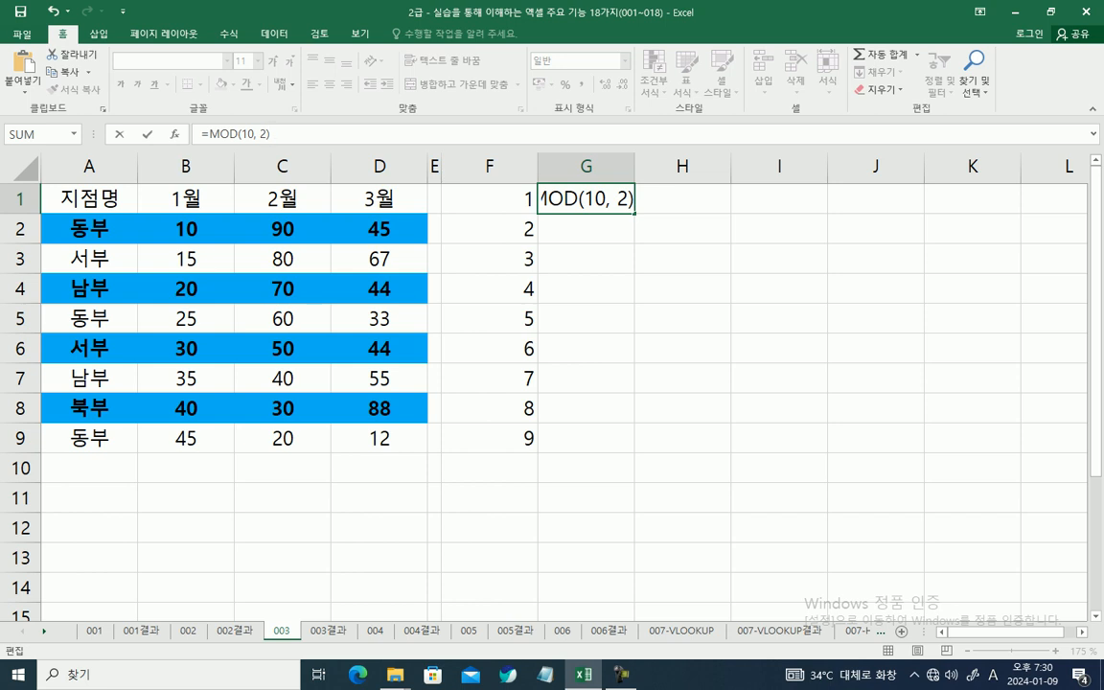
key(Return)
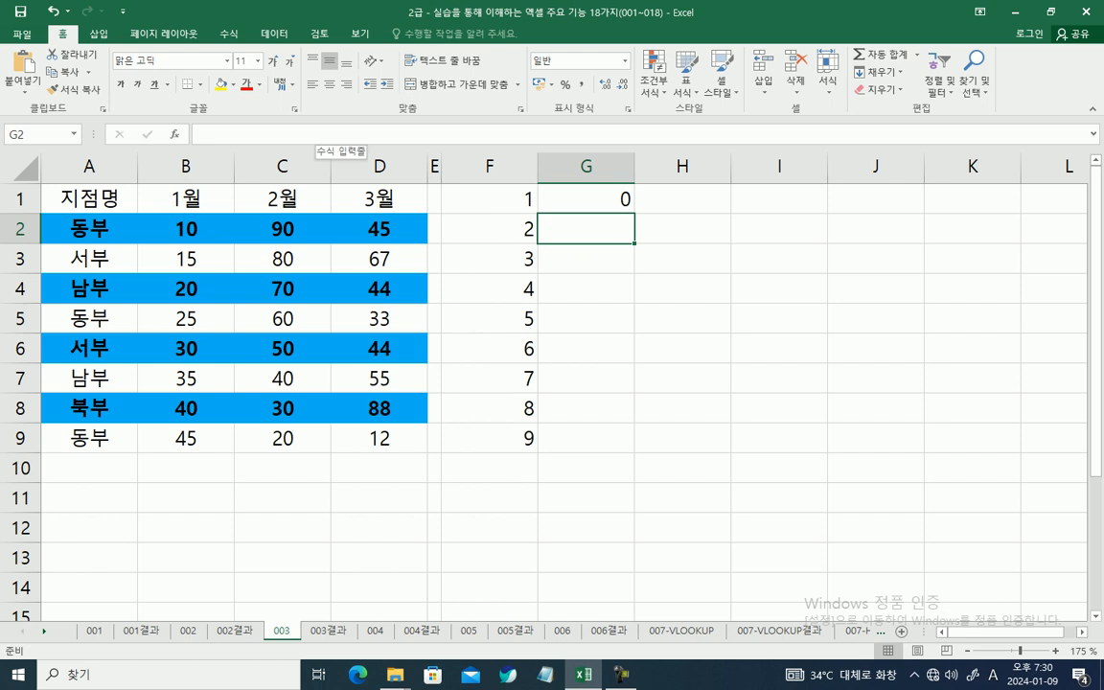
Step: Change the Number argument of G1's MOD function to ROW() and fill the formula down through G9
click(580, 200)
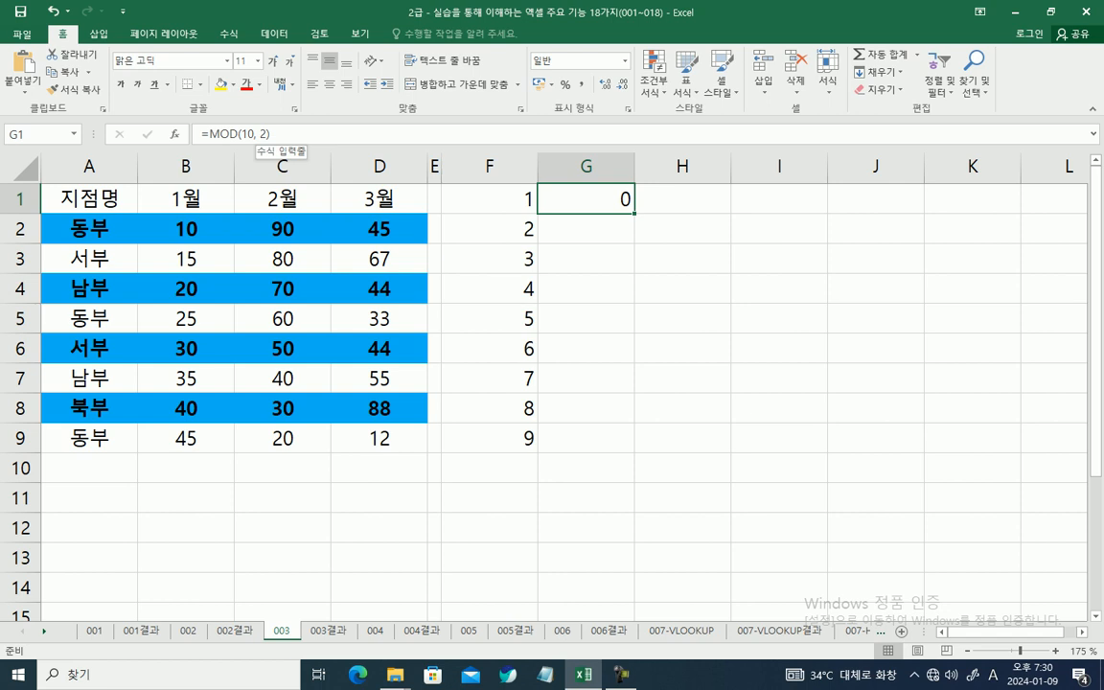
key(F2)
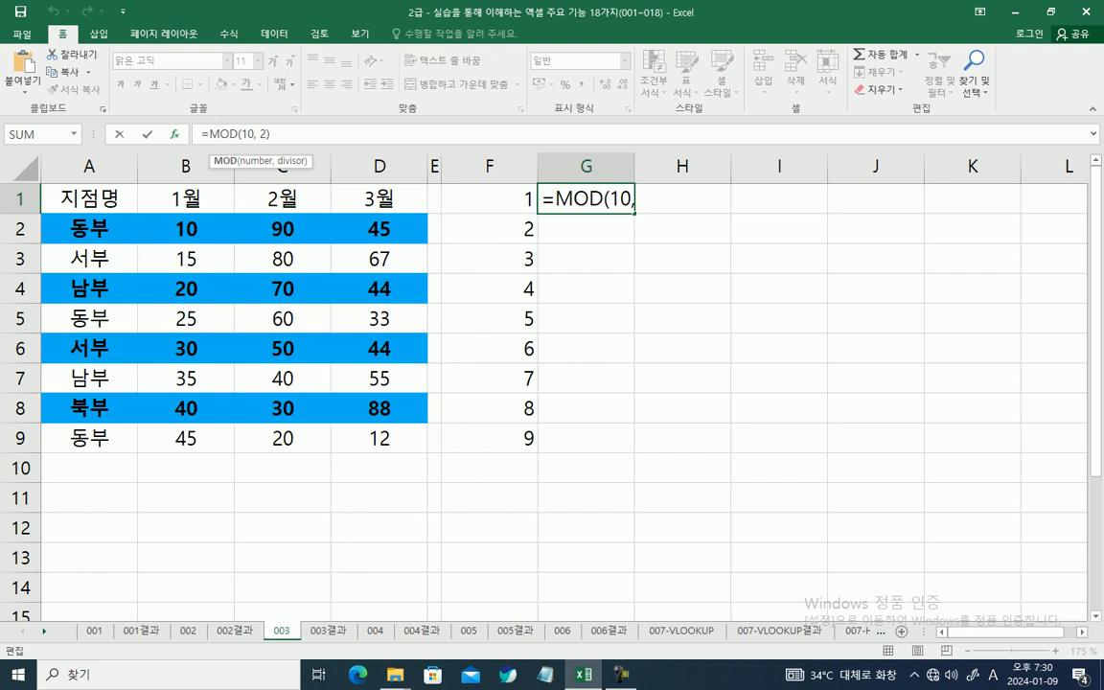
key(shift+F3)
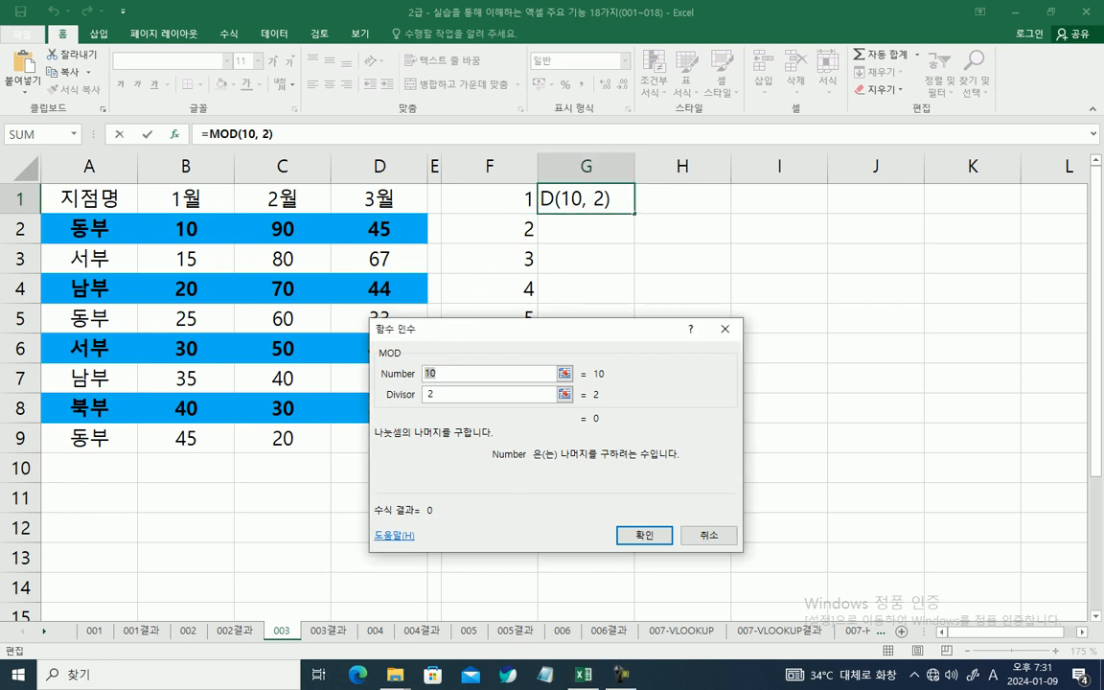
text(ROW)
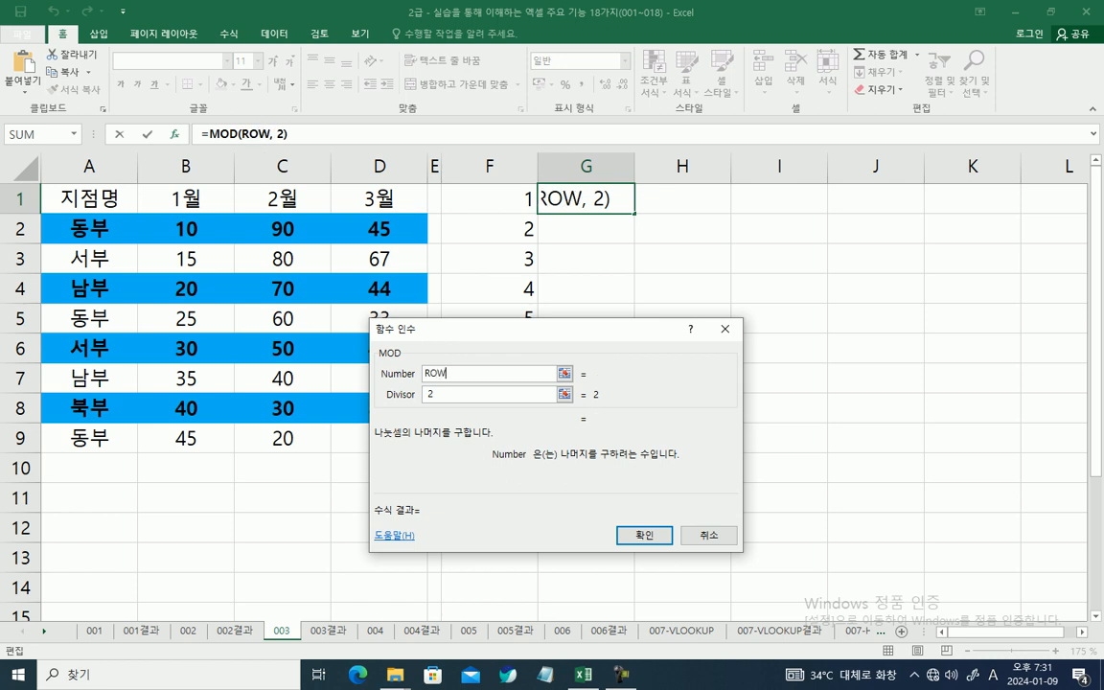
text(())
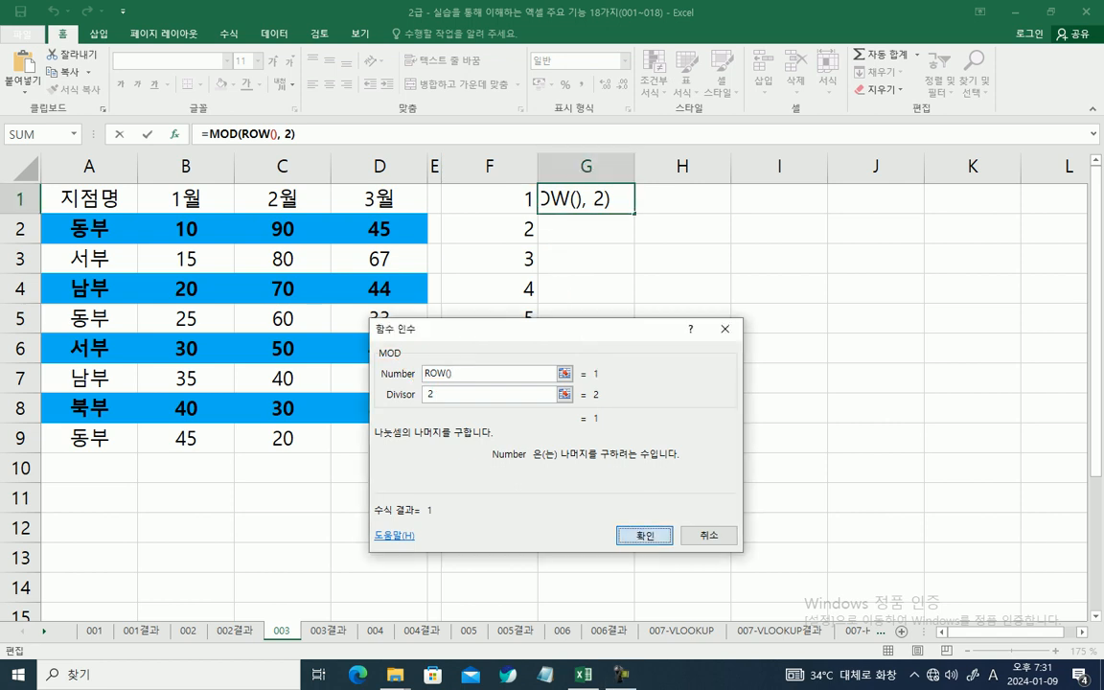
key(Return)
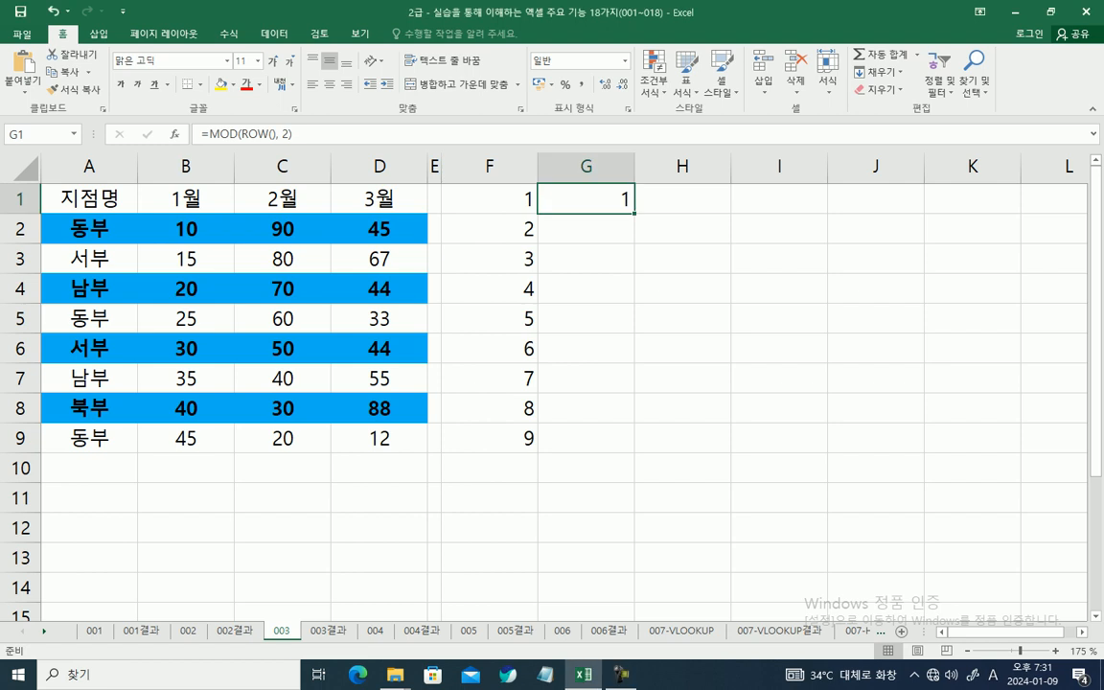
drag(634, 212, 633, 440)
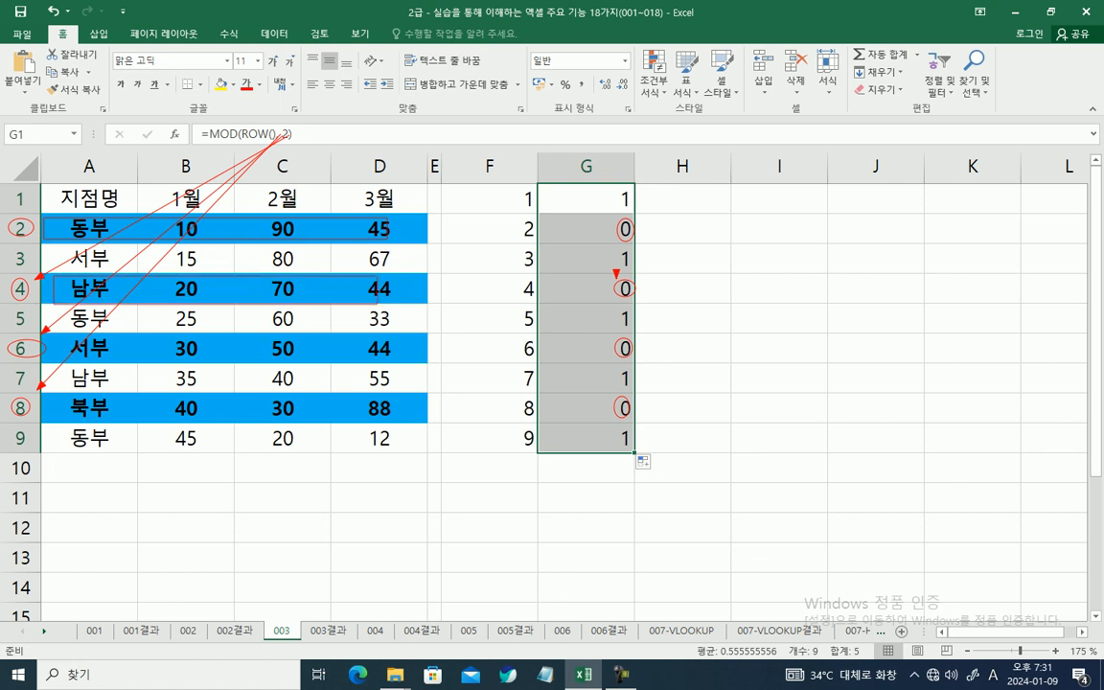
drag(71, 386, 316, 424)
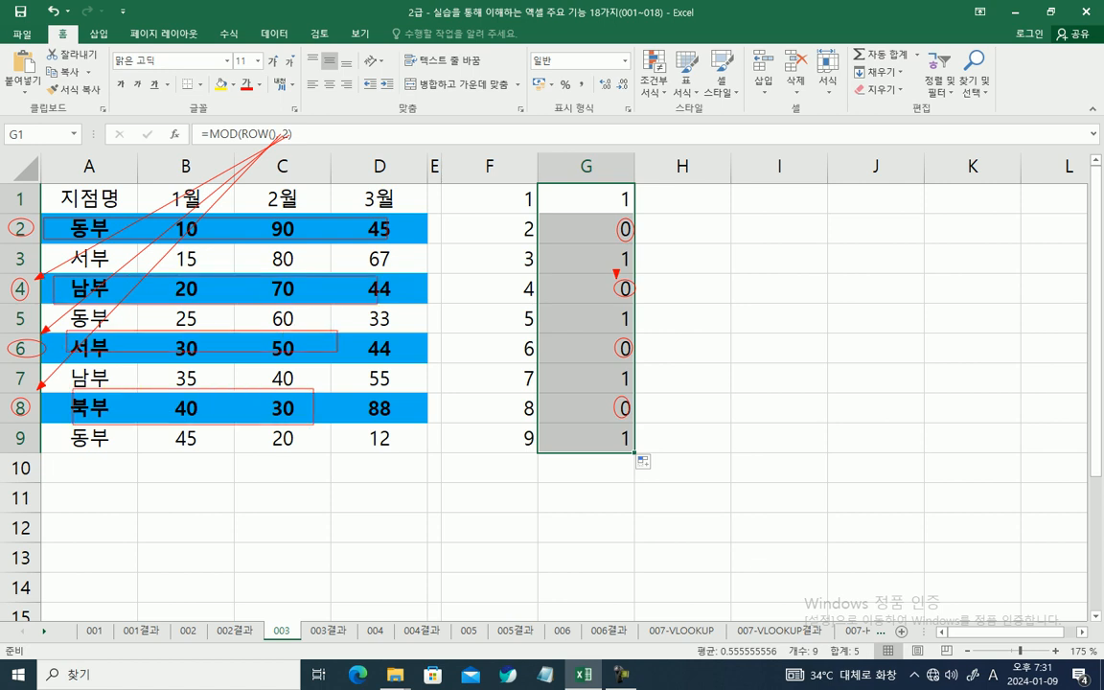
key(Escape)
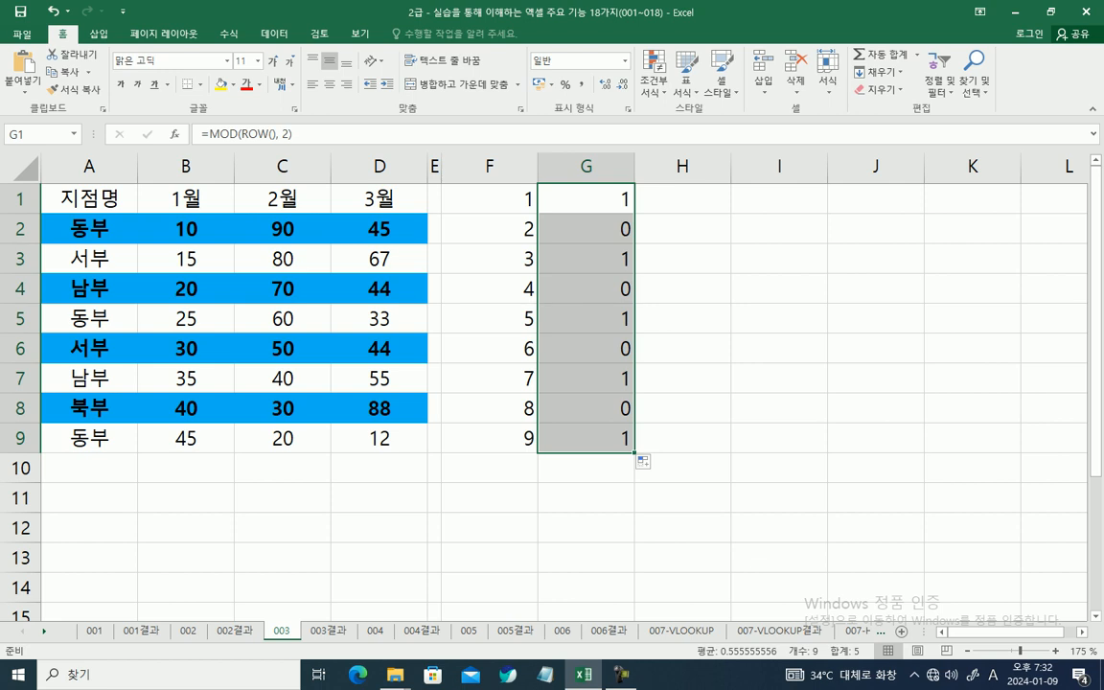
Step: Create another conditional formatting rule for A1:D9 with the rule type 수식을 사용하여 서식을 지정할 셀 결정
drag(89, 198, 379, 438)
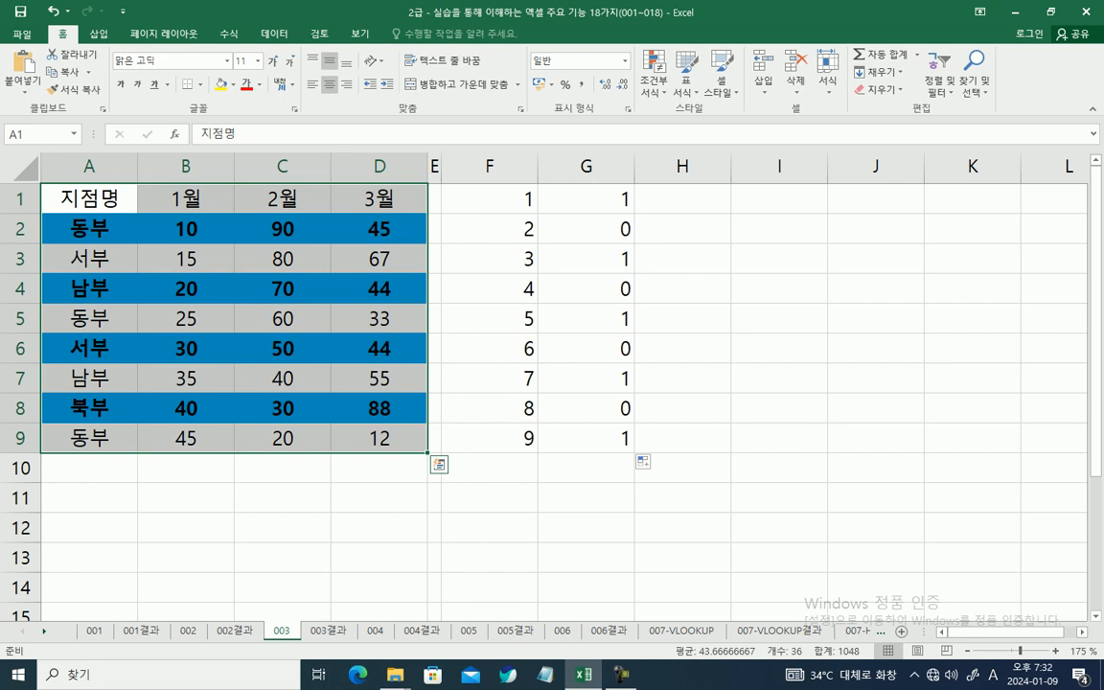
drag(89, 198, 379, 438)
click(655, 72)
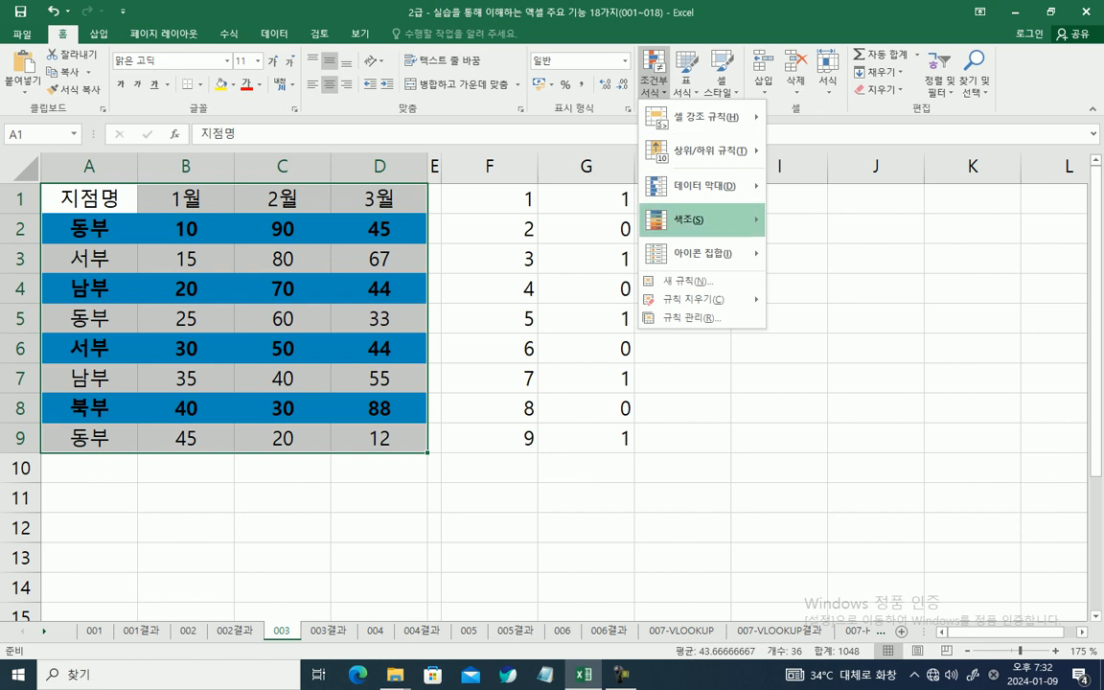
click(680, 281)
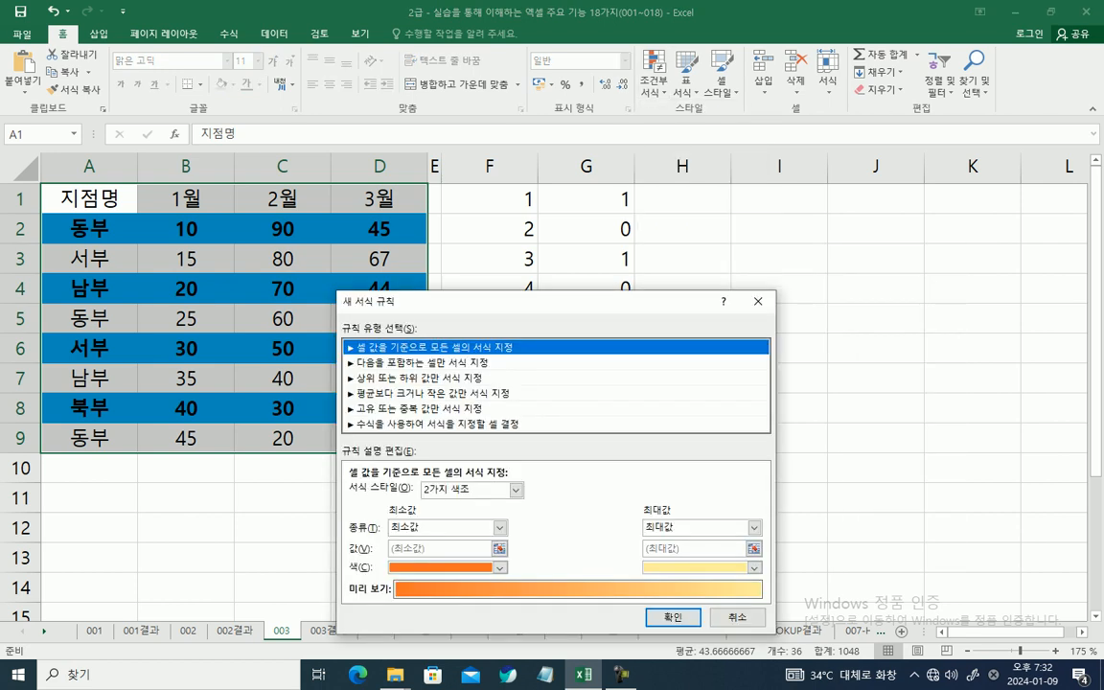
click(438, 423)
Step: Enter =MOD(ROW(), 2) = 1 as the new rule's condition formula to target odd-numbered rows
click(472, 493)
text(=)
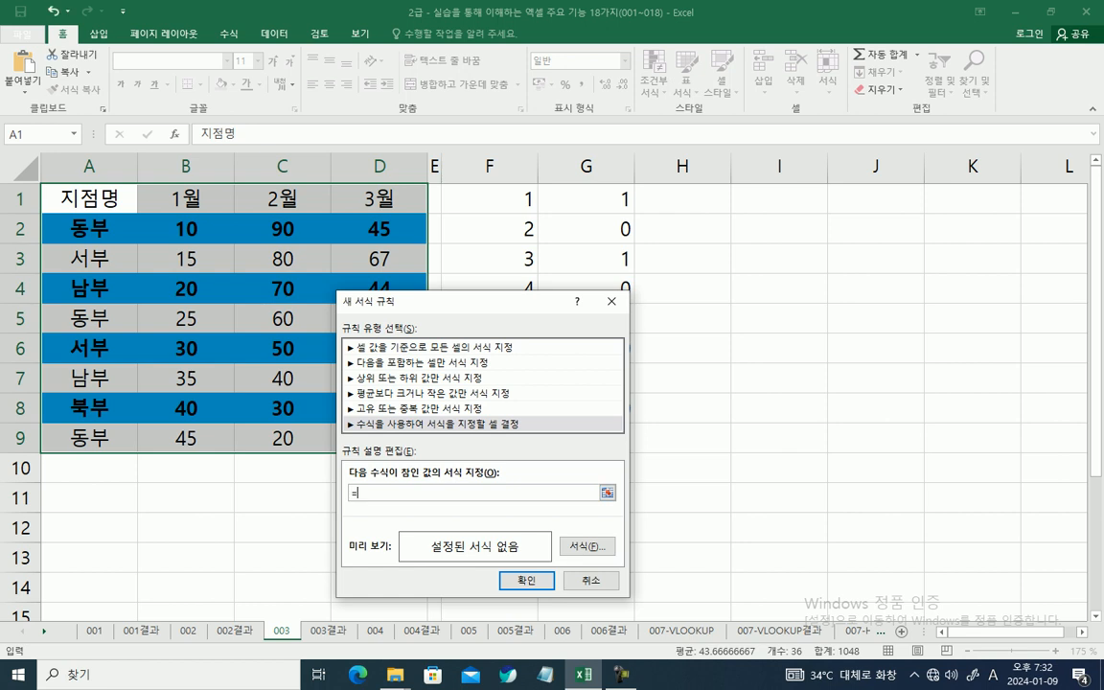
text(MOD(ROW(), 2) = 1)
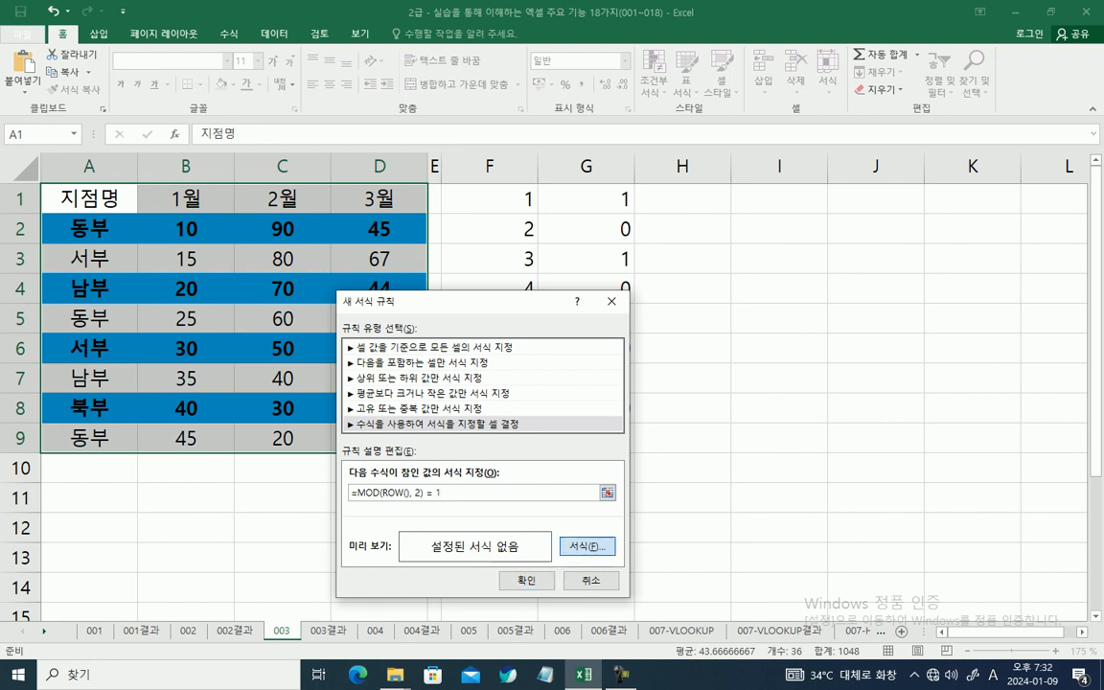
Step: Set the odd-row rule's format to a yellow fill and apply the rule to A1:D9
click(586, 546)
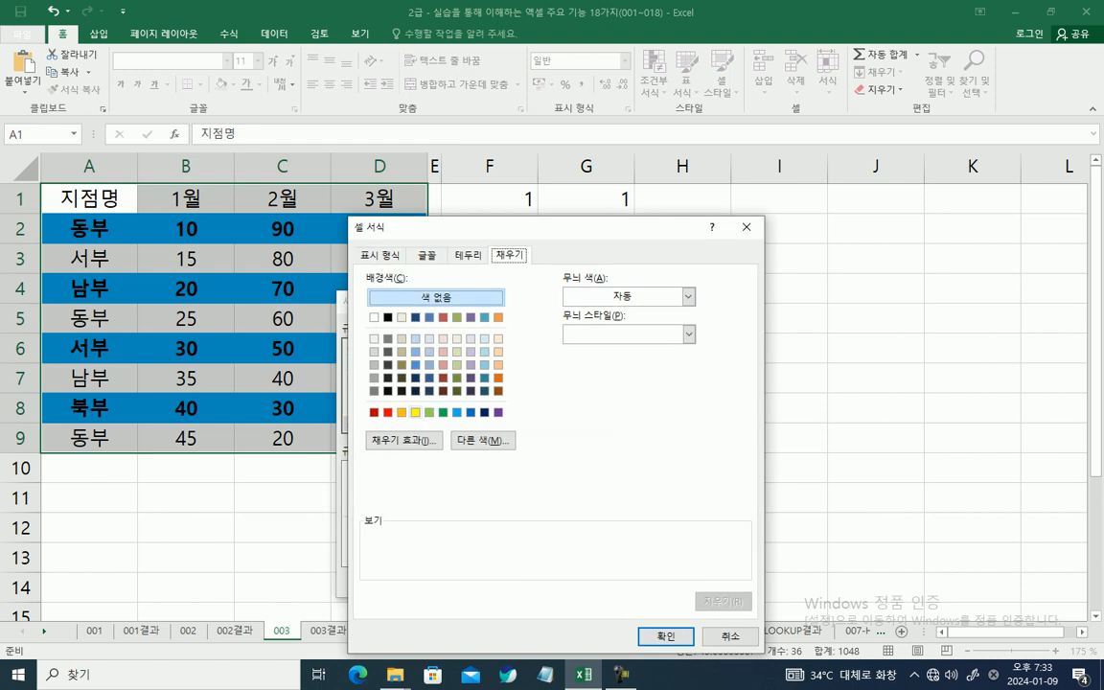
click(415, 412)
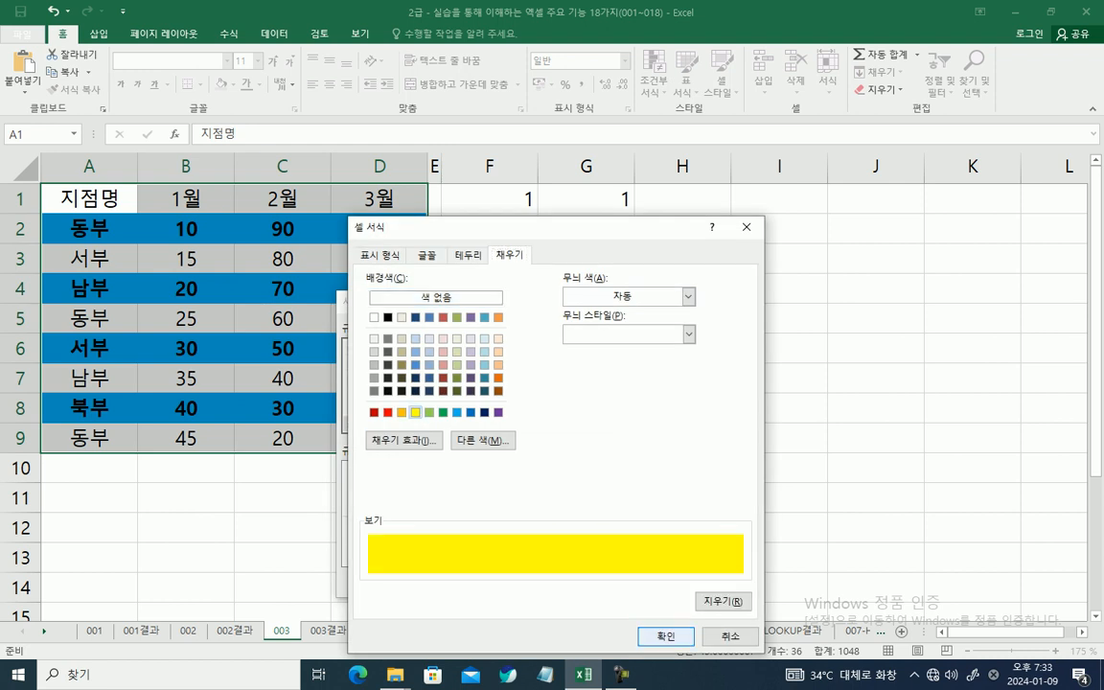
click(666, 636)
key(Return)
click(490, 558)
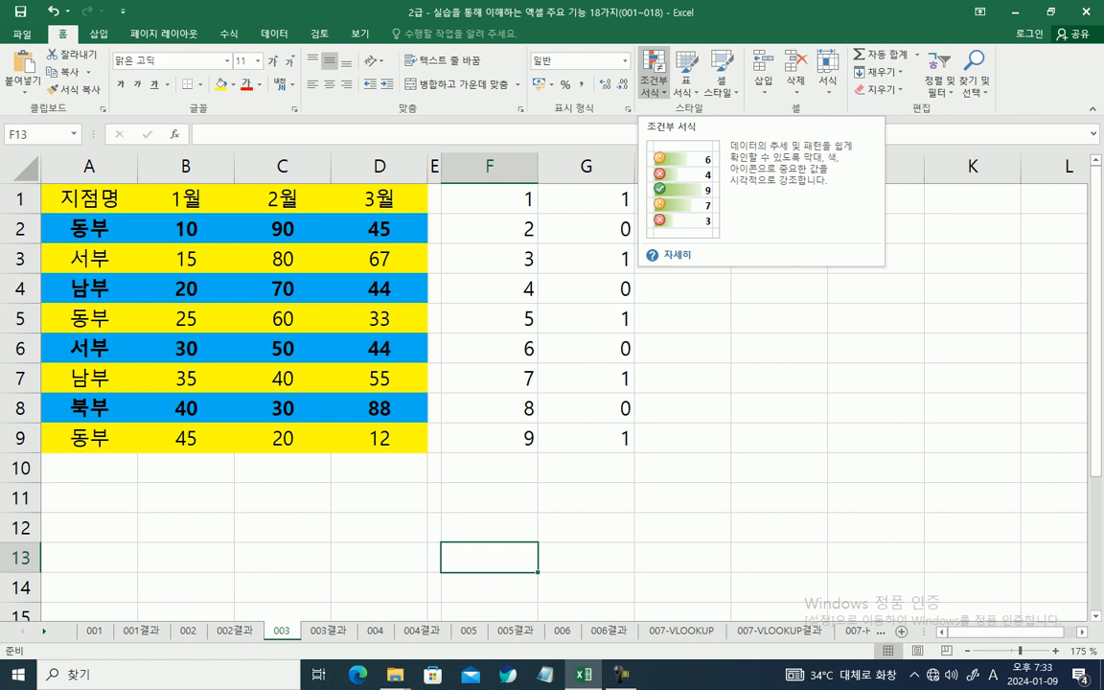
click(682, 408)
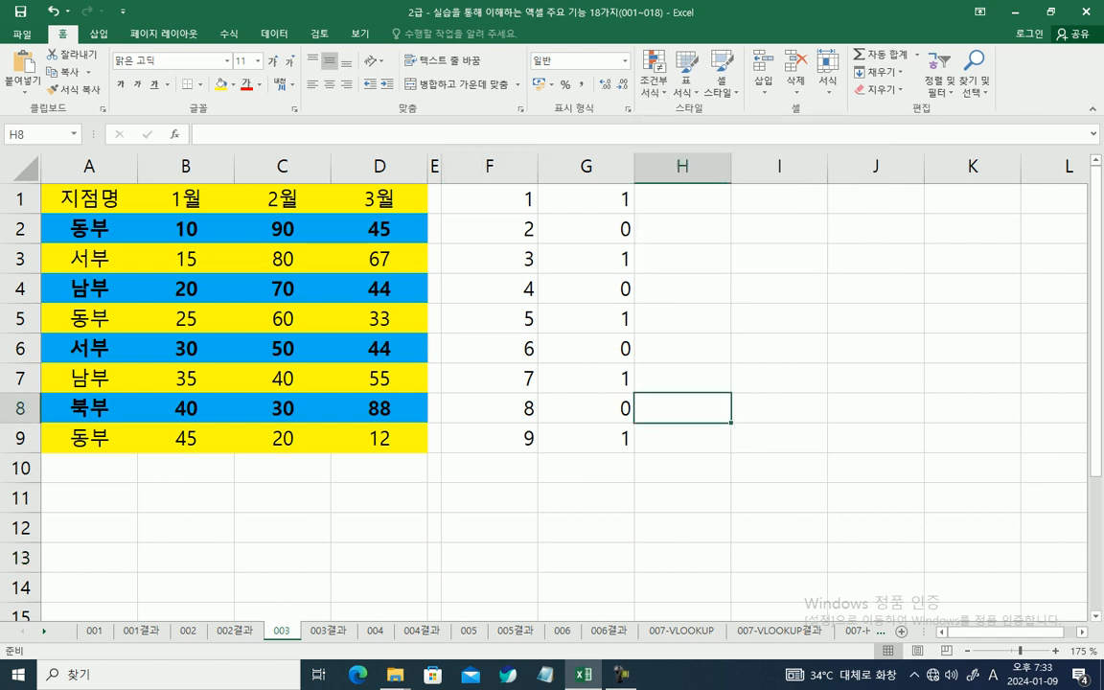
Step: Switch to sheet 004 with the department performance table
click(375, 631)
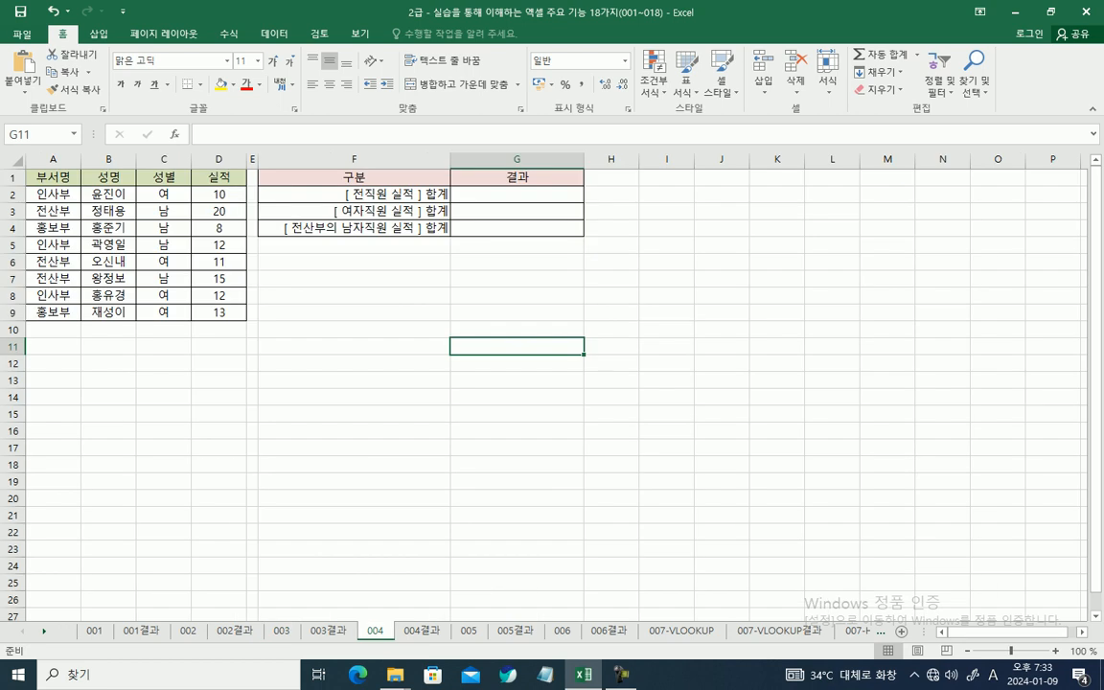
ctrl+scroll(546, 383, up, 4)
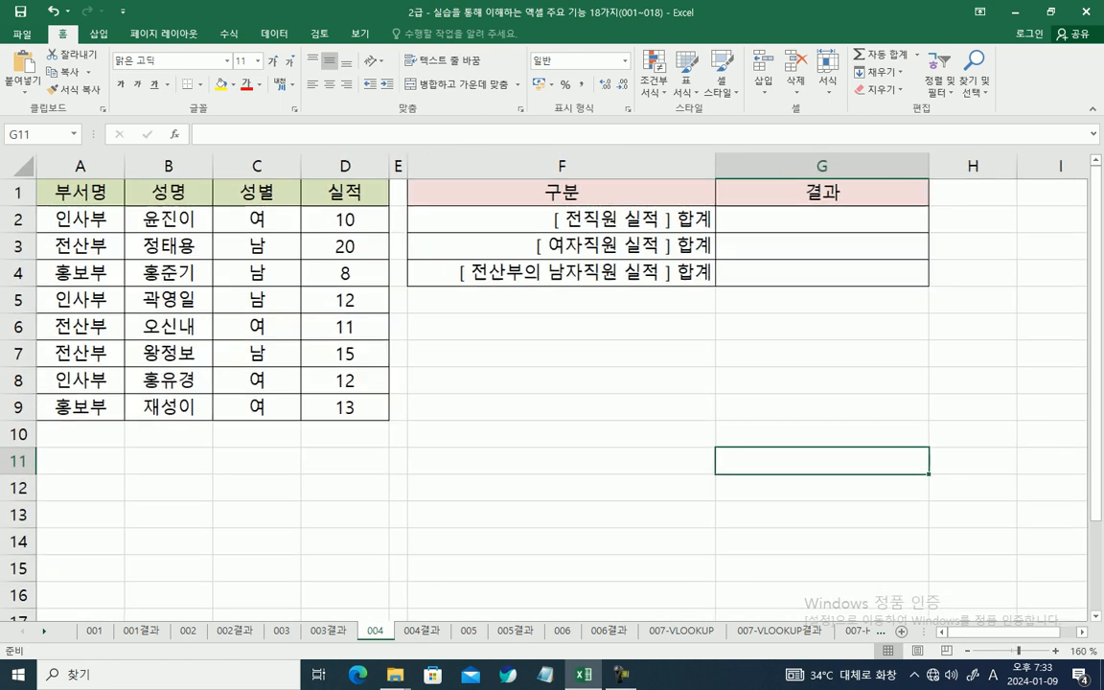
Step: Examine the total formulas in G2, G3 and G4 on the answer sheet 004결과
key(ctrl+Page_Down)
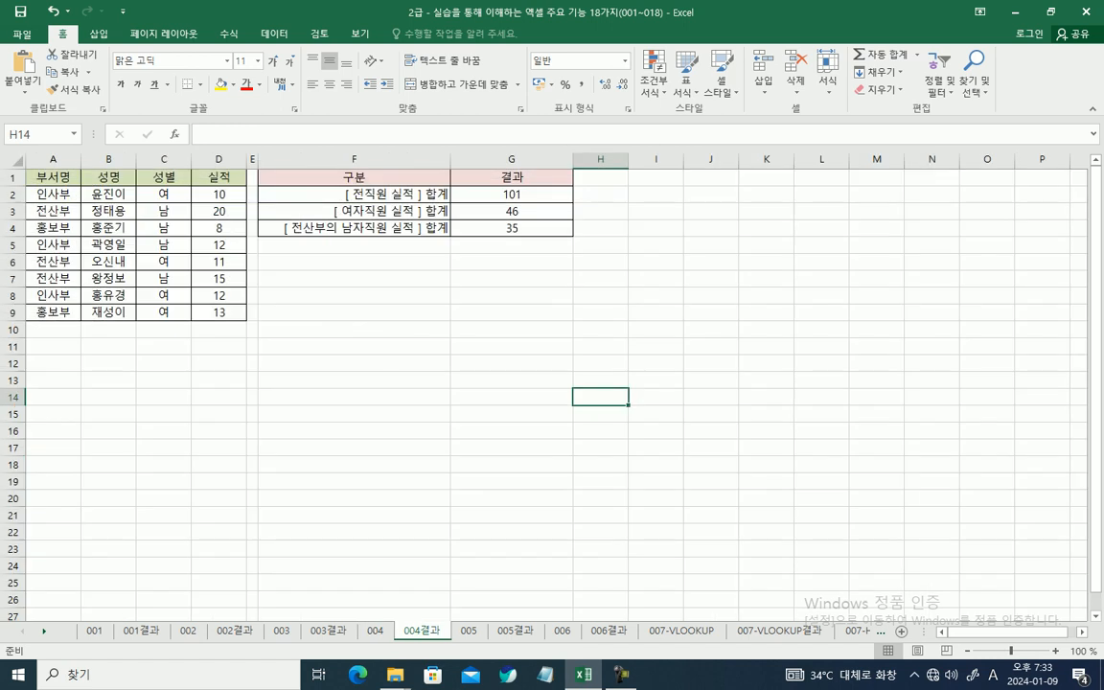
ctrl+scroll(546, 384, up, 3)
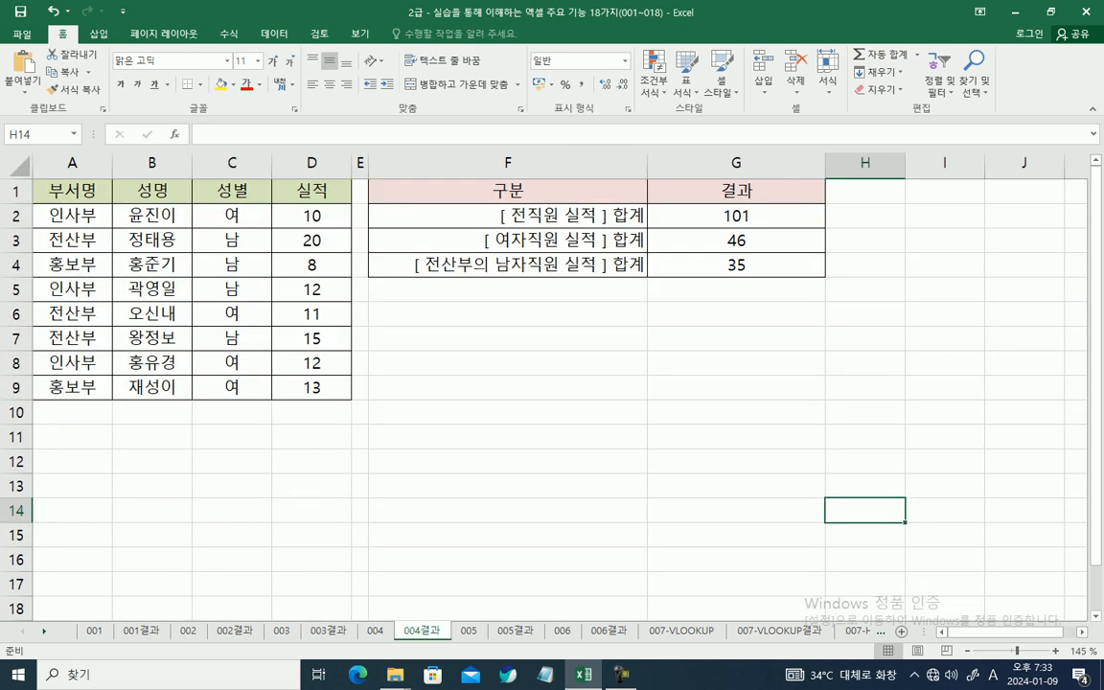
click(735, 216)
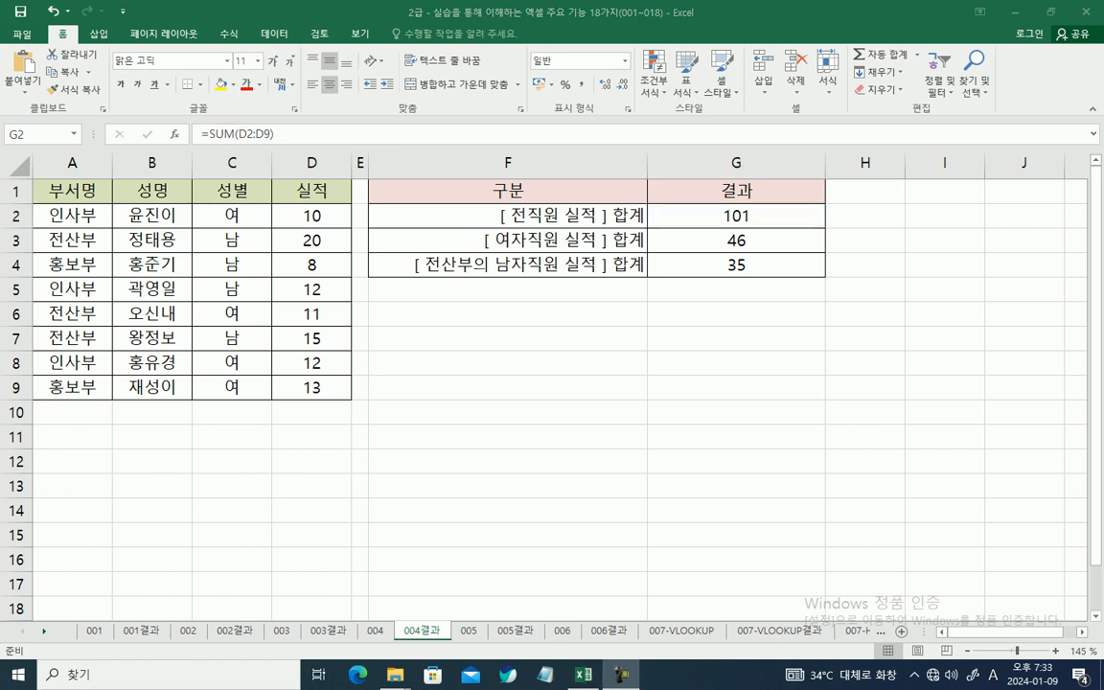
click(735, 241)
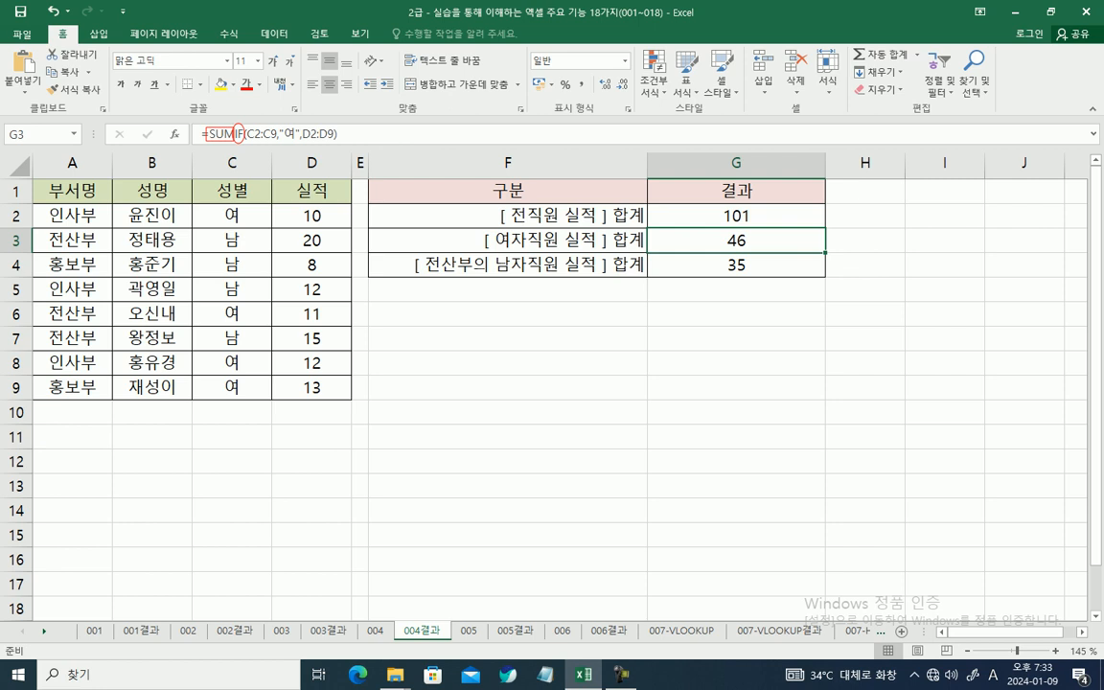
key(Escape)
click(735, 265)
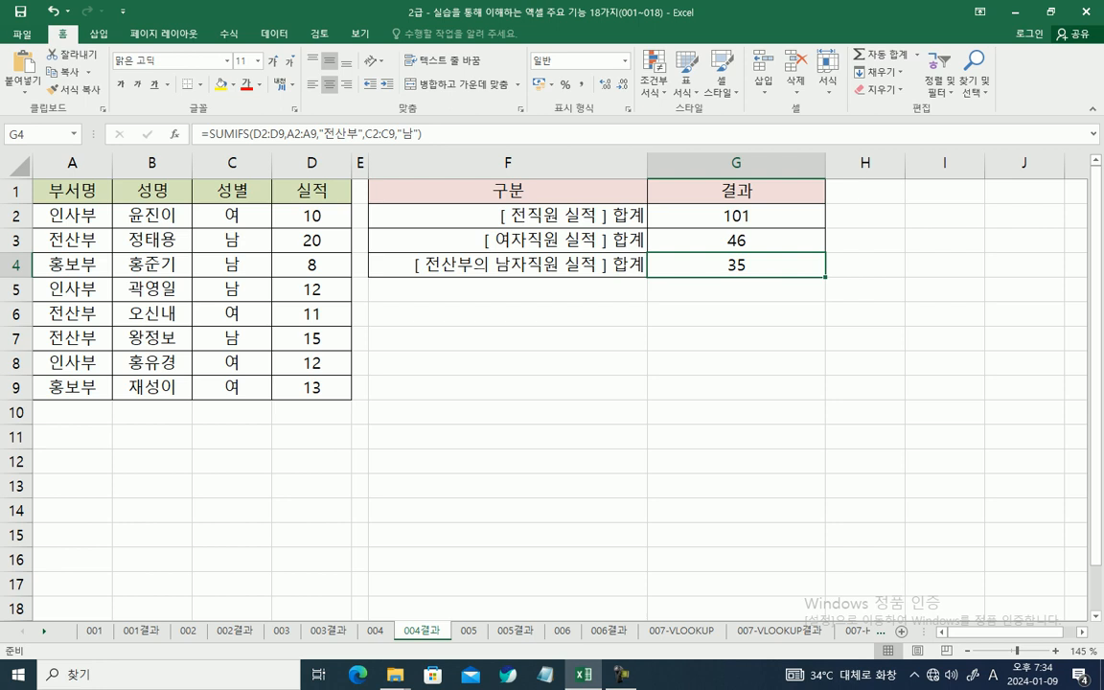
mouse_move(211, 133)
mouse_down()
mouse_move(244, 143)
mouse_move(250, 135)
mouse_up()
drag(423, 250, 514, 279)
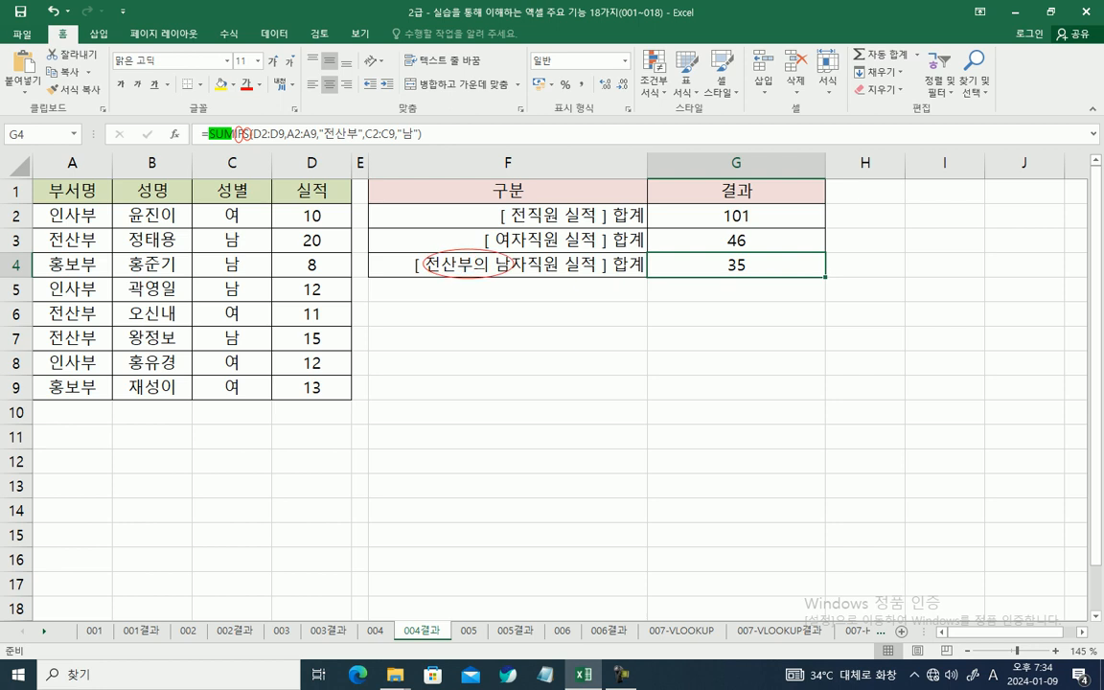
key(ctrl+z)
drag(427, 260, 522, 260)
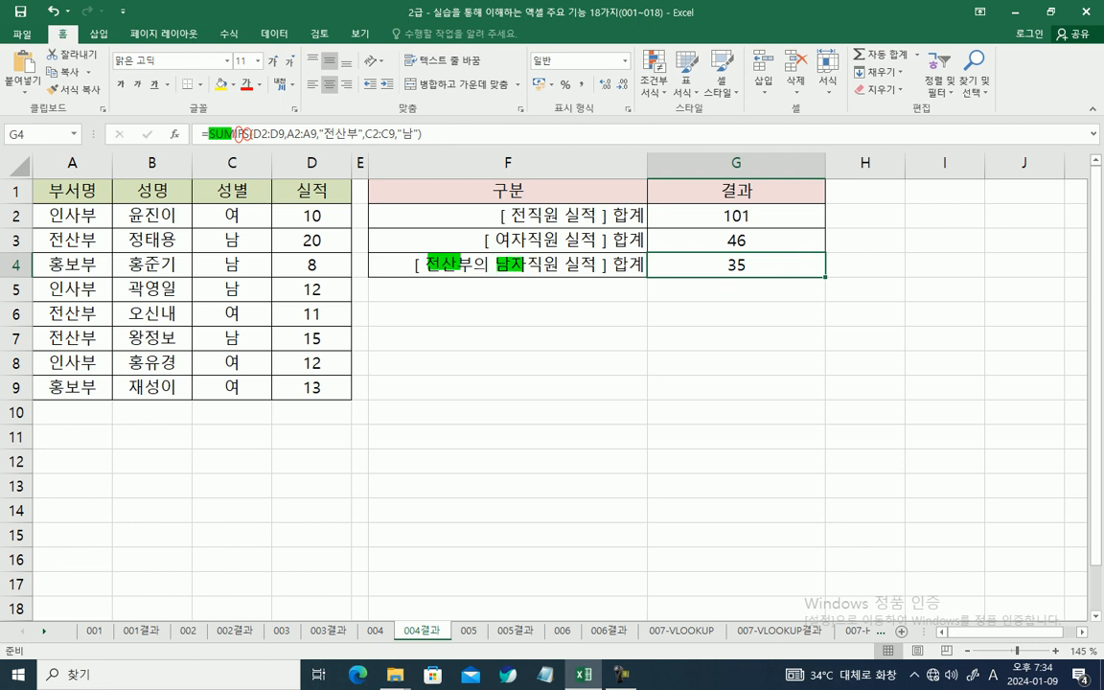
drag(726, 263, 747, 264)
drag(495, 239, 521, 240)
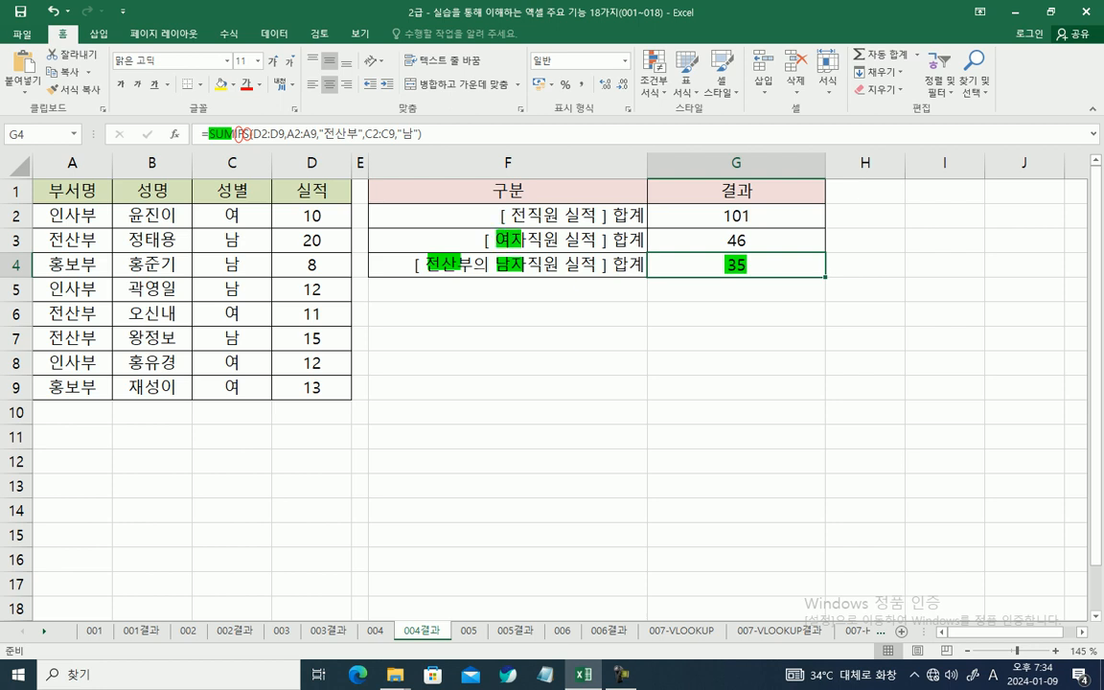
drag(720, 234, 739, 233)
drag(510, 216, 581, 215)
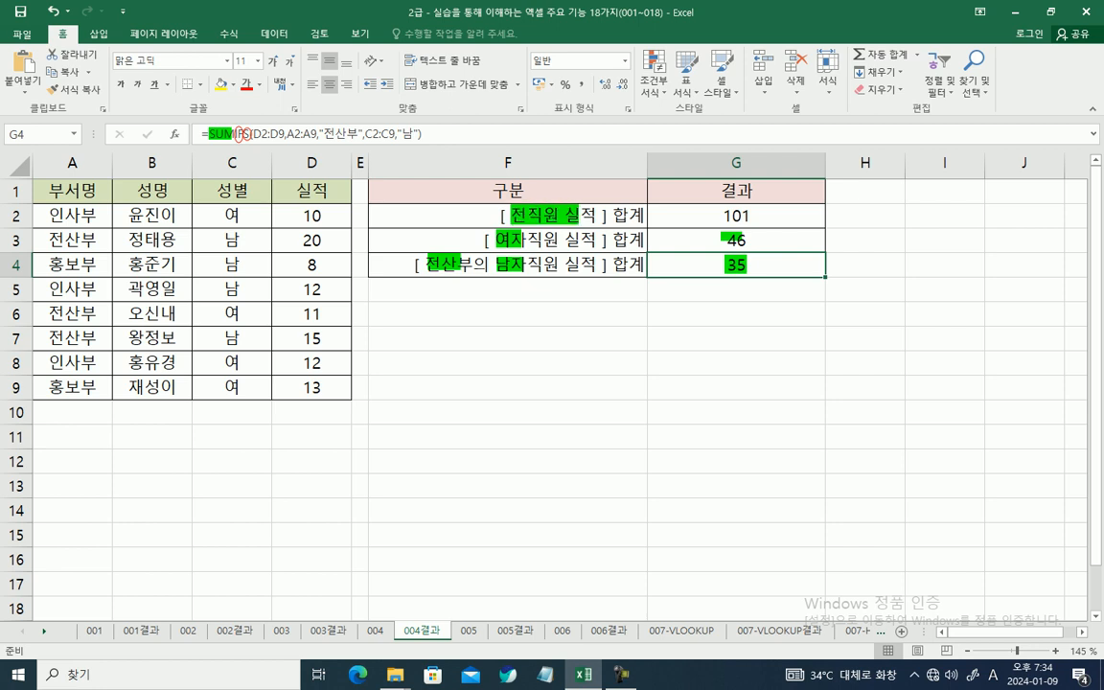
drag(721, 217, 744, 218)
key(Escape)
click(508, 314)
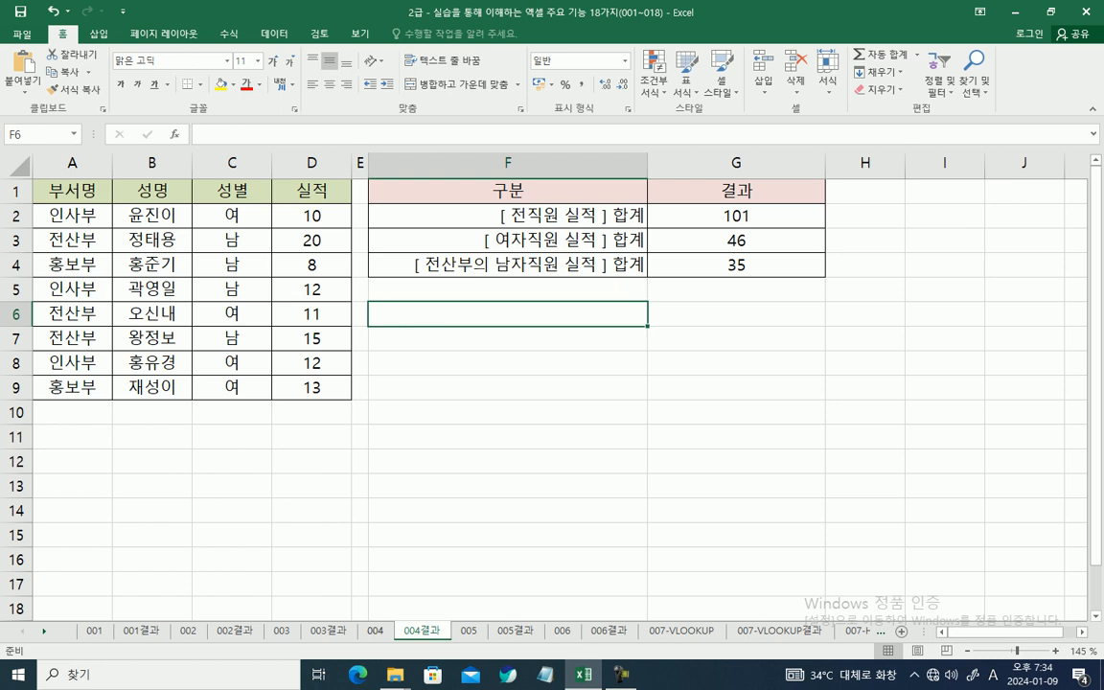
Step: Return to sheet 004 and start a SUM function in G2 for the all-employee performance total
click(375, 632)
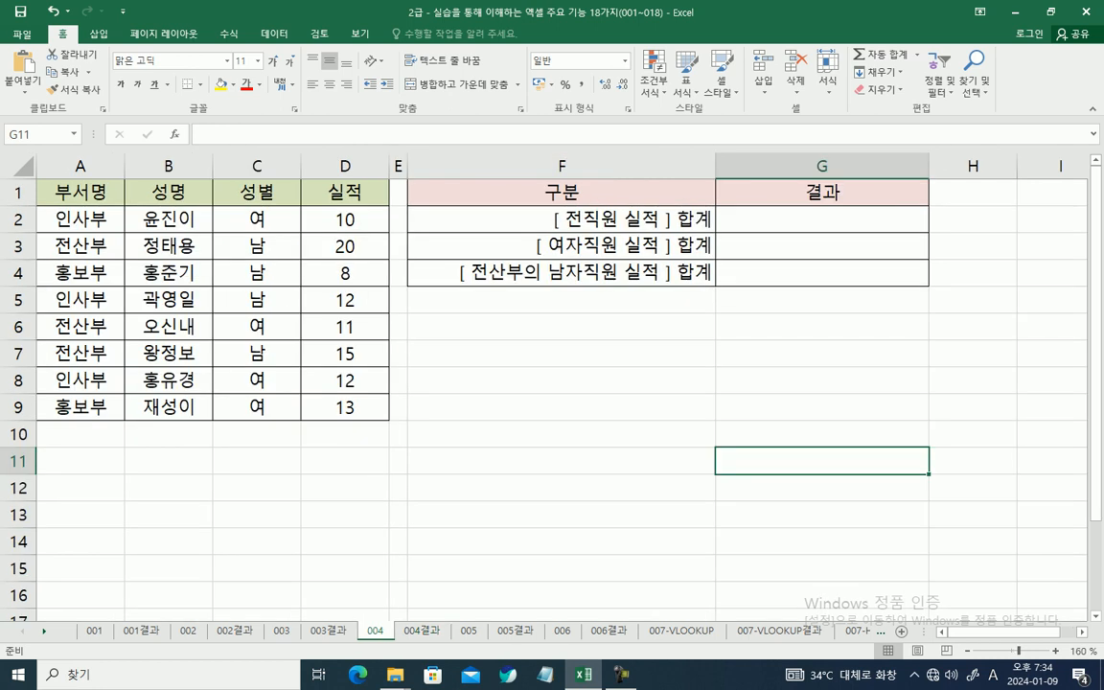
click(821, 220)
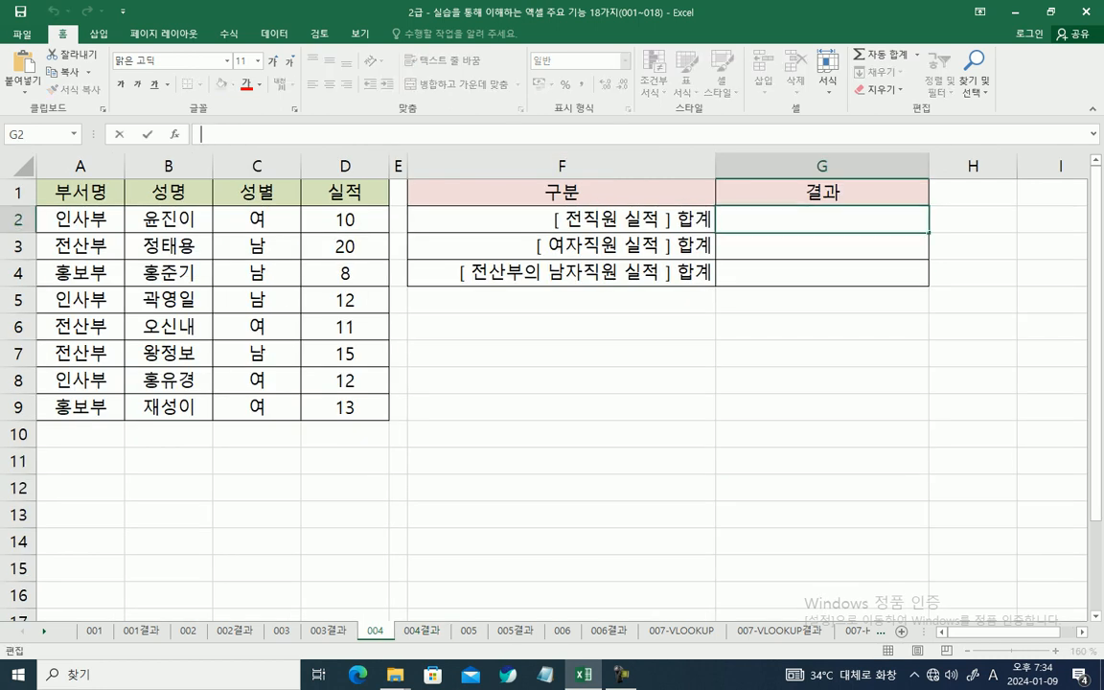
text(=)
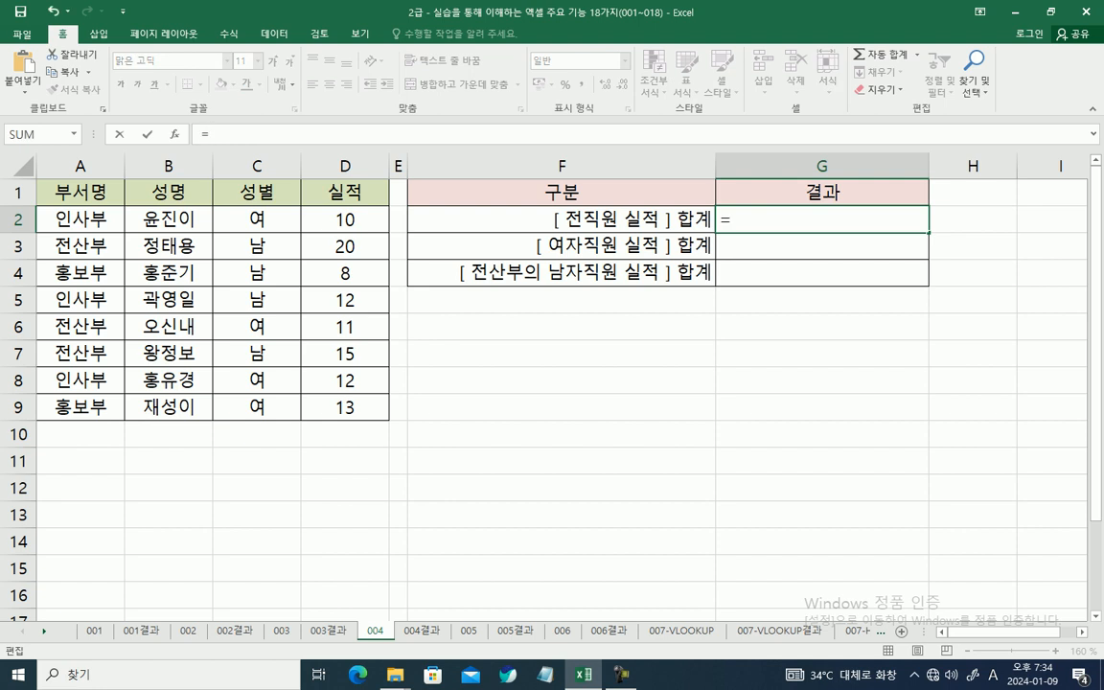
text(SU)
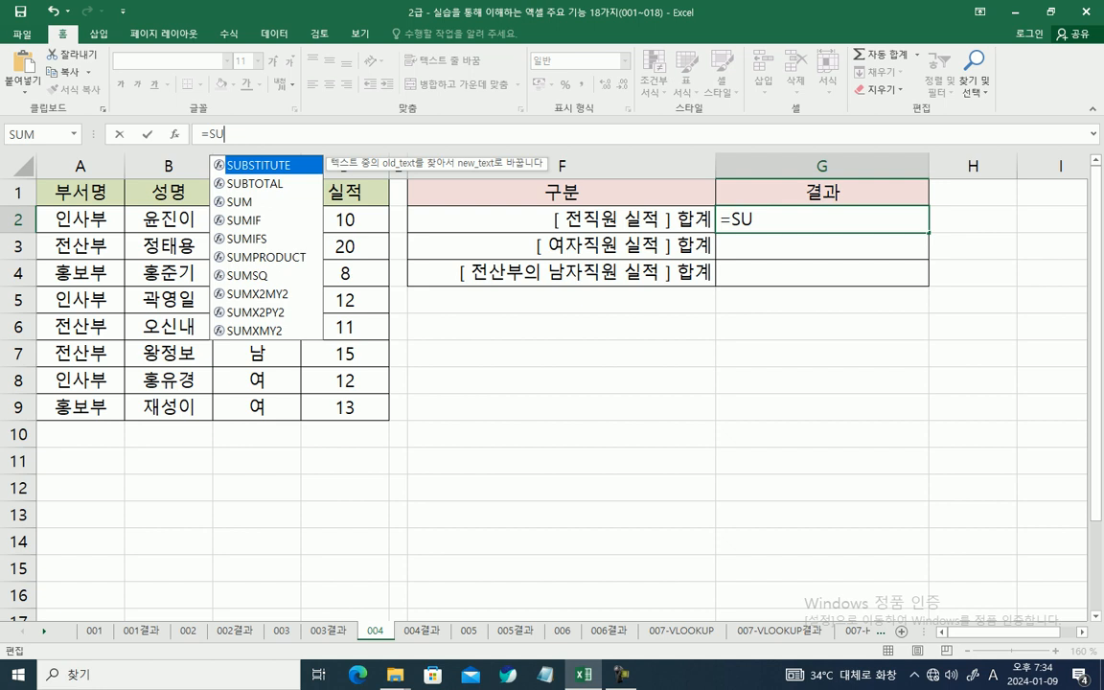
key(Down)
key(Down)
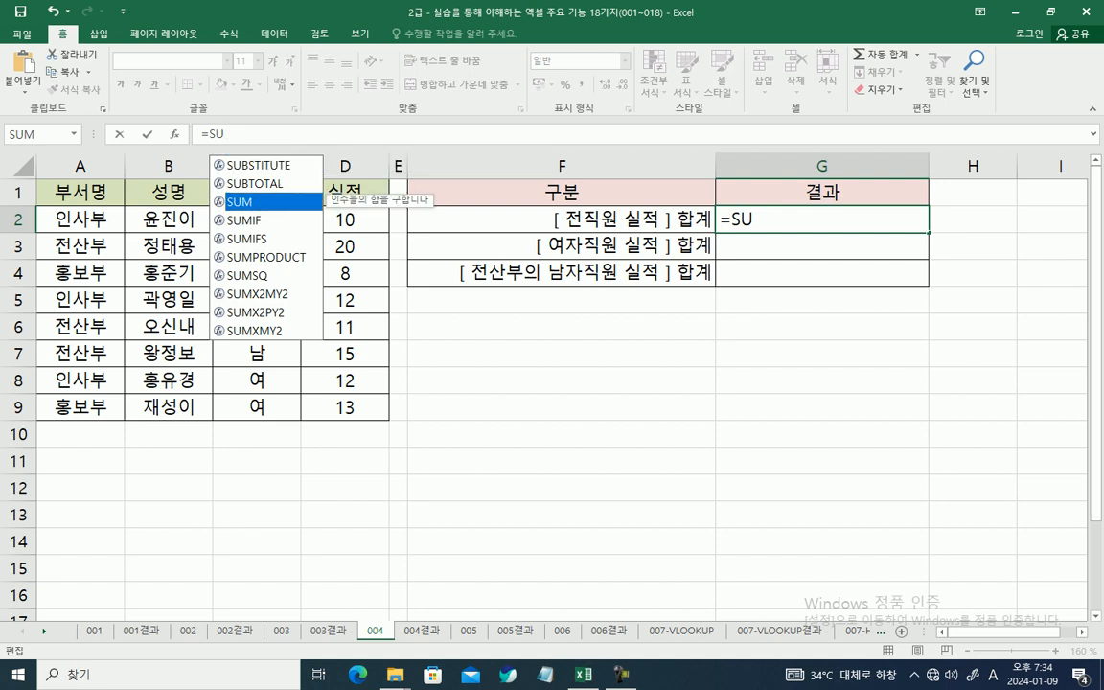
key(Tab)
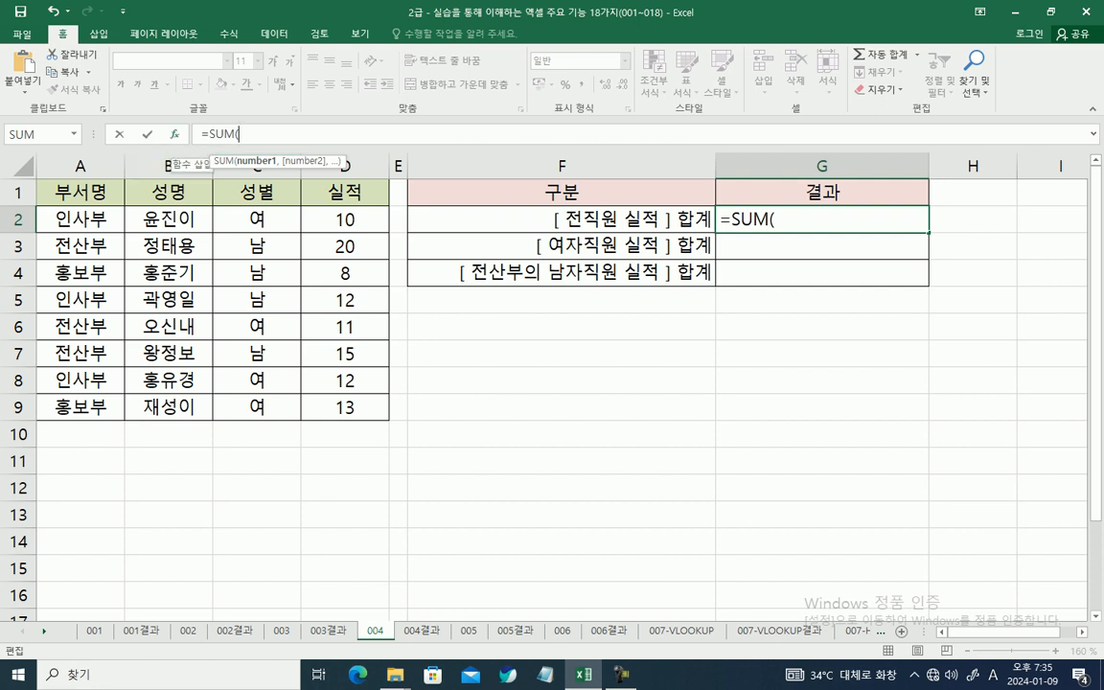
Step: Set the SUM function's Number1 argument to D2:D9 in the function arguments dialog and confirm the formula
click(174, 134)
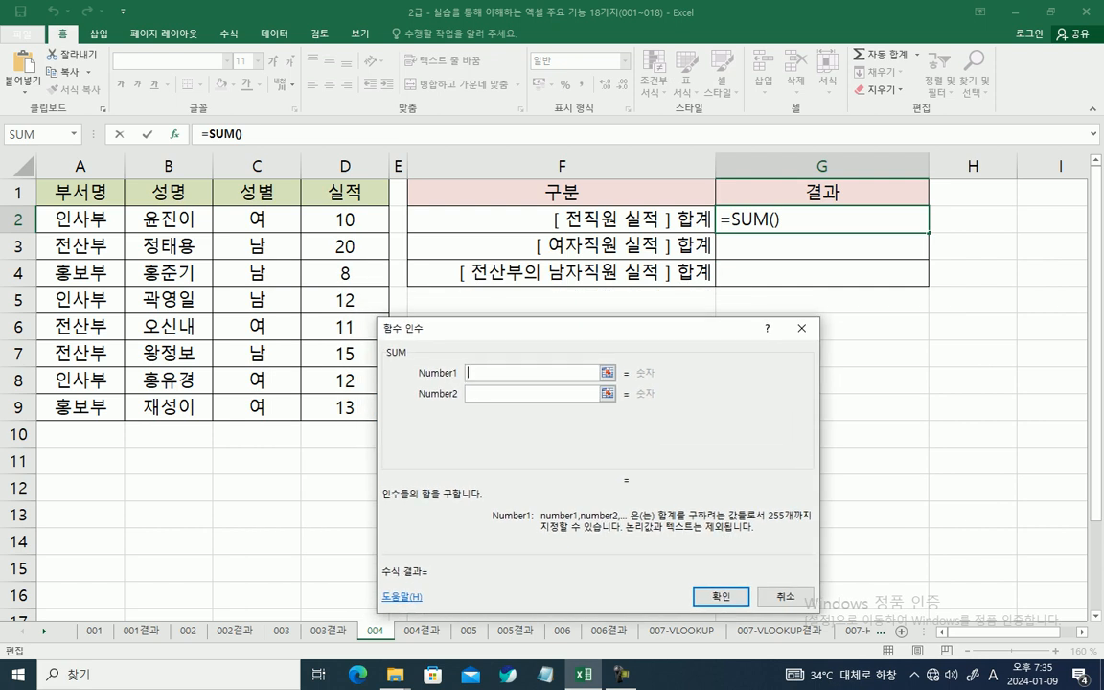
drag(603, 329, 671, 347)
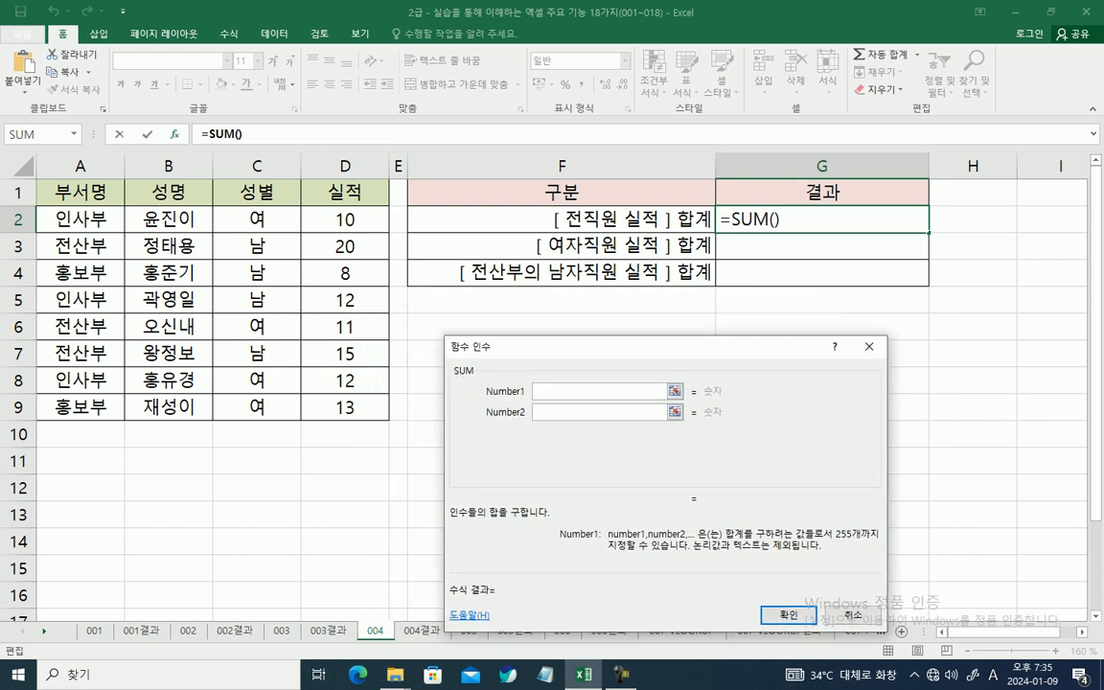
click(344, 220)
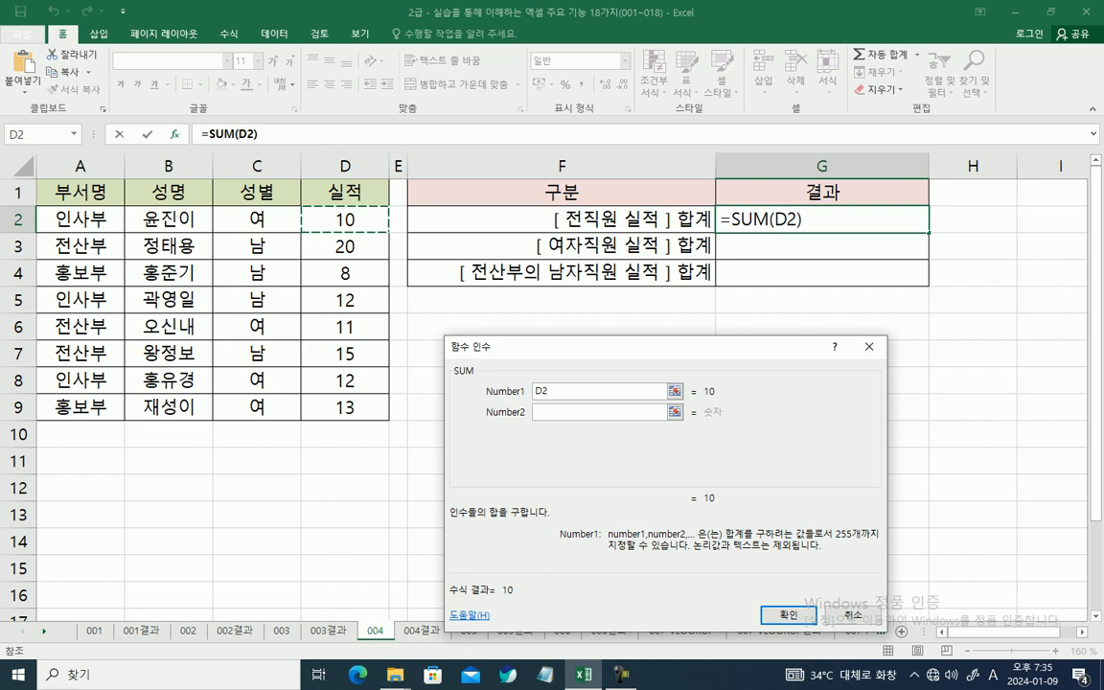
drag(345, 219, 347, 407)
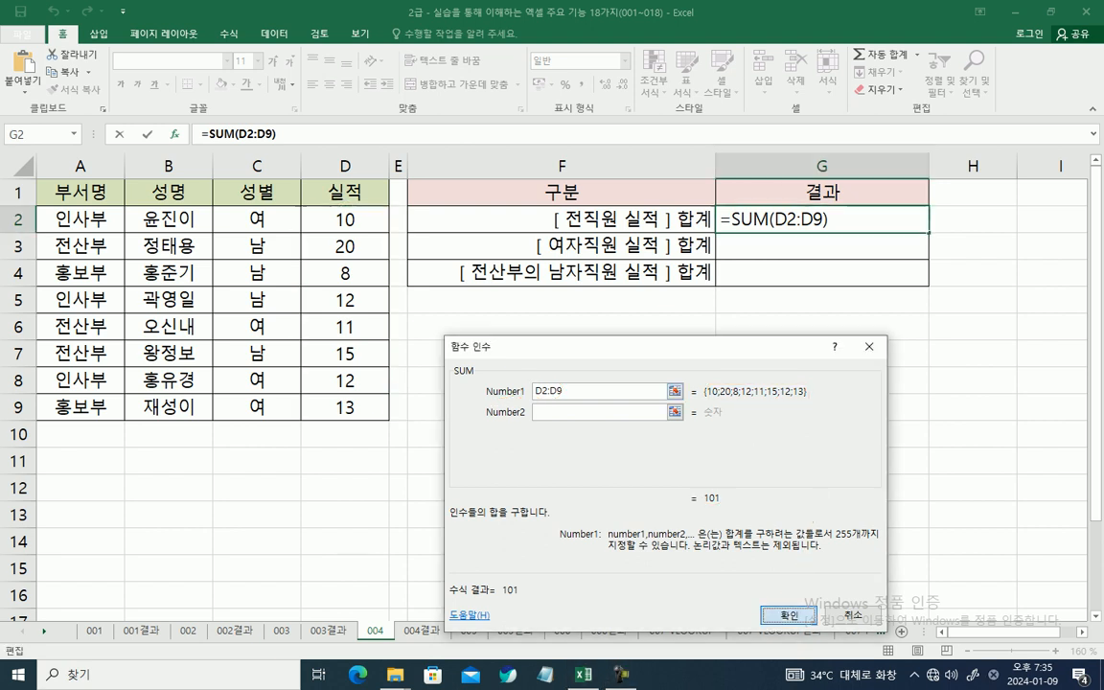
key(Return)
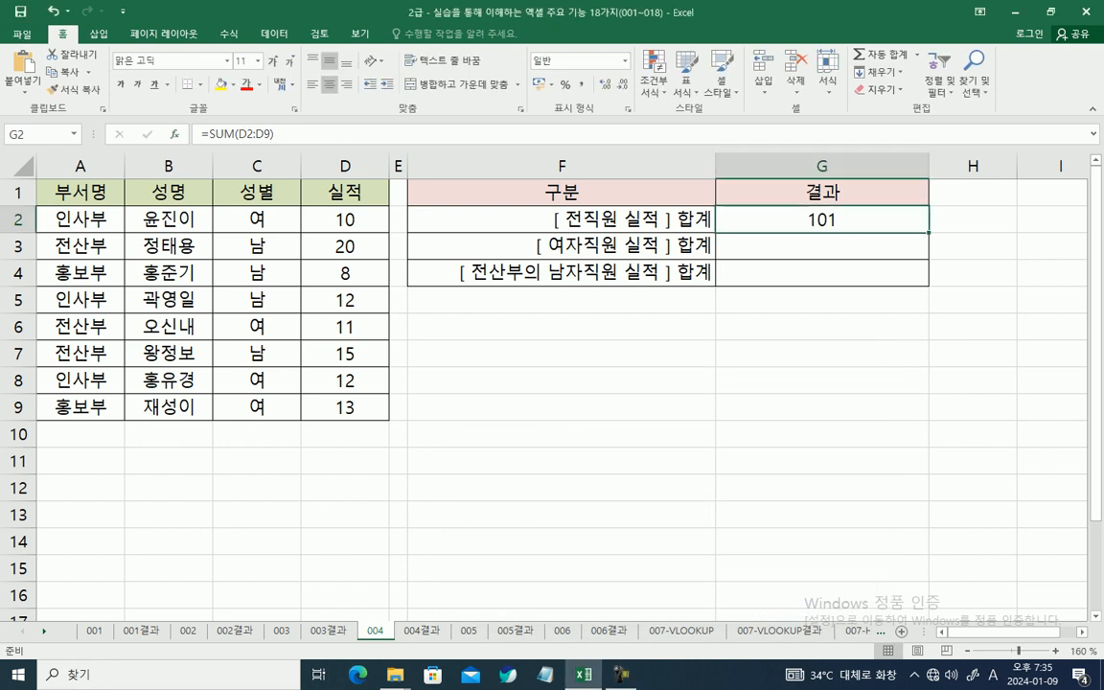
Step: Start a SUMIF function in G3 for the female employees' performance total and open its function arguments dialog
click(822, 246)
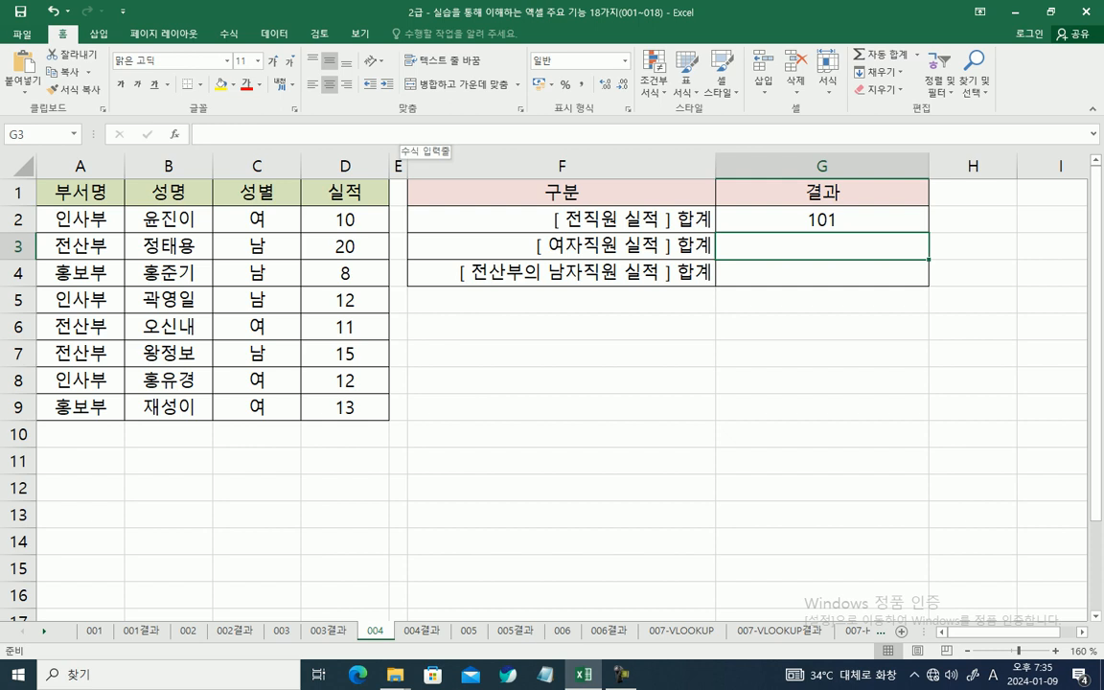
click(399, 133)
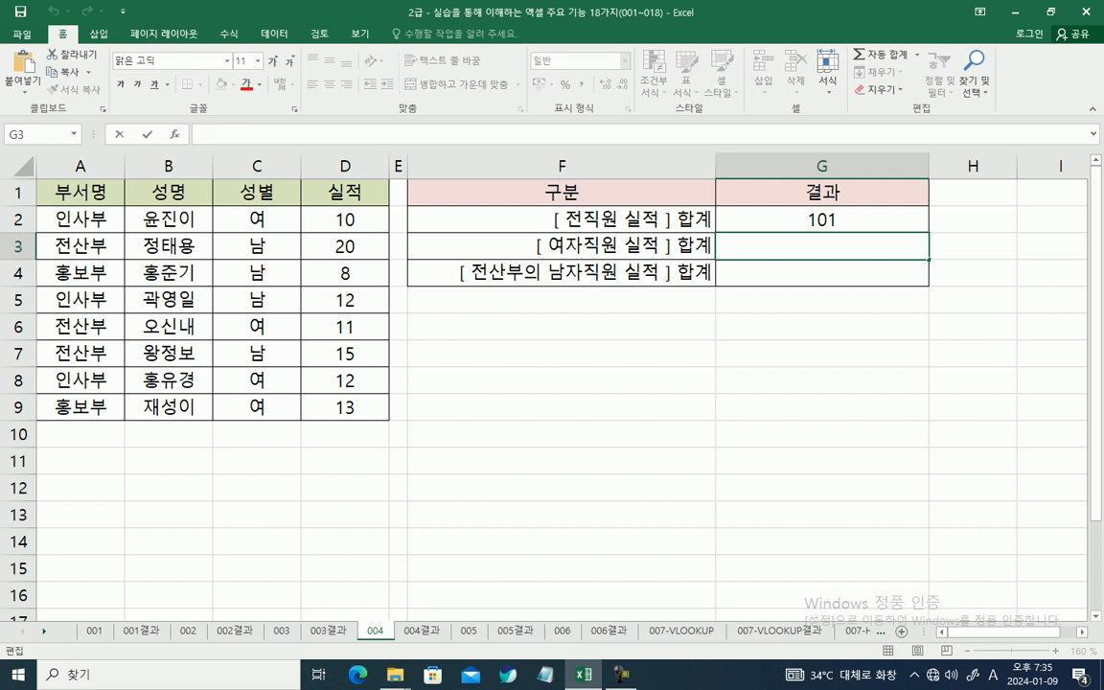
text(=)
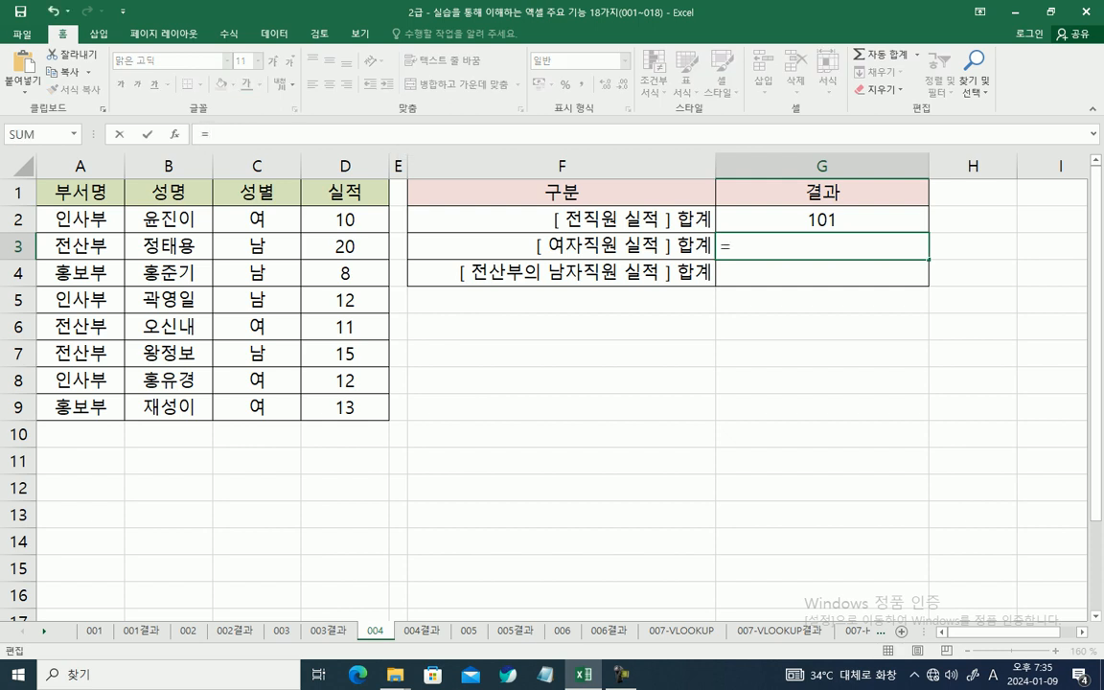
text(SU)
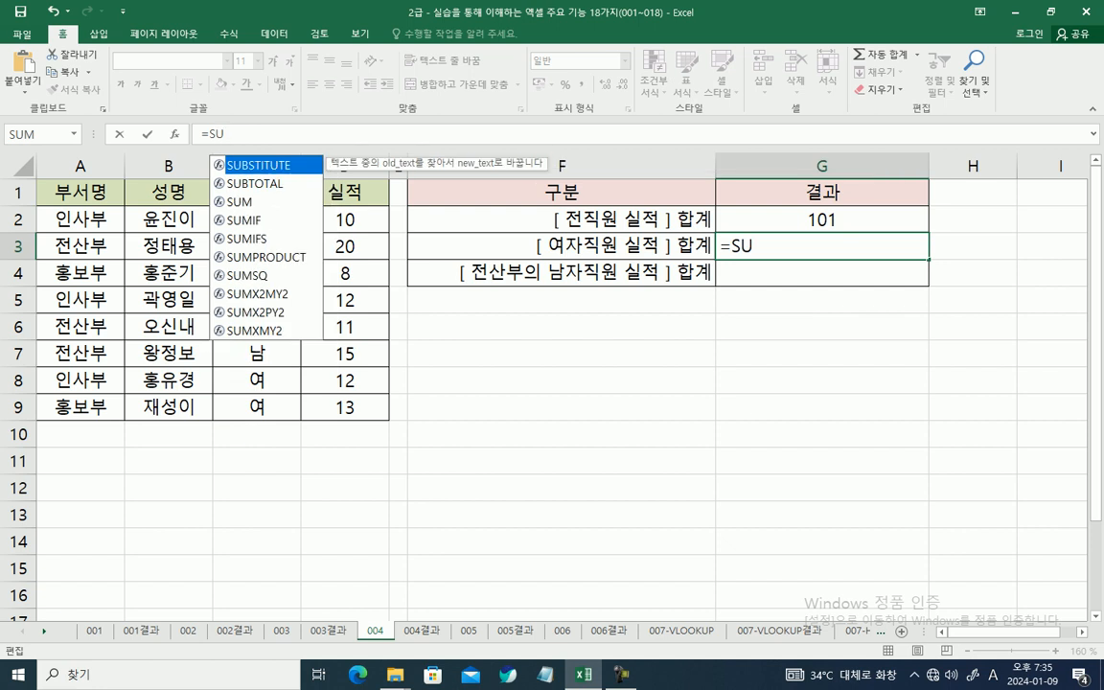
key(Down)
key(Down)
key(Down)
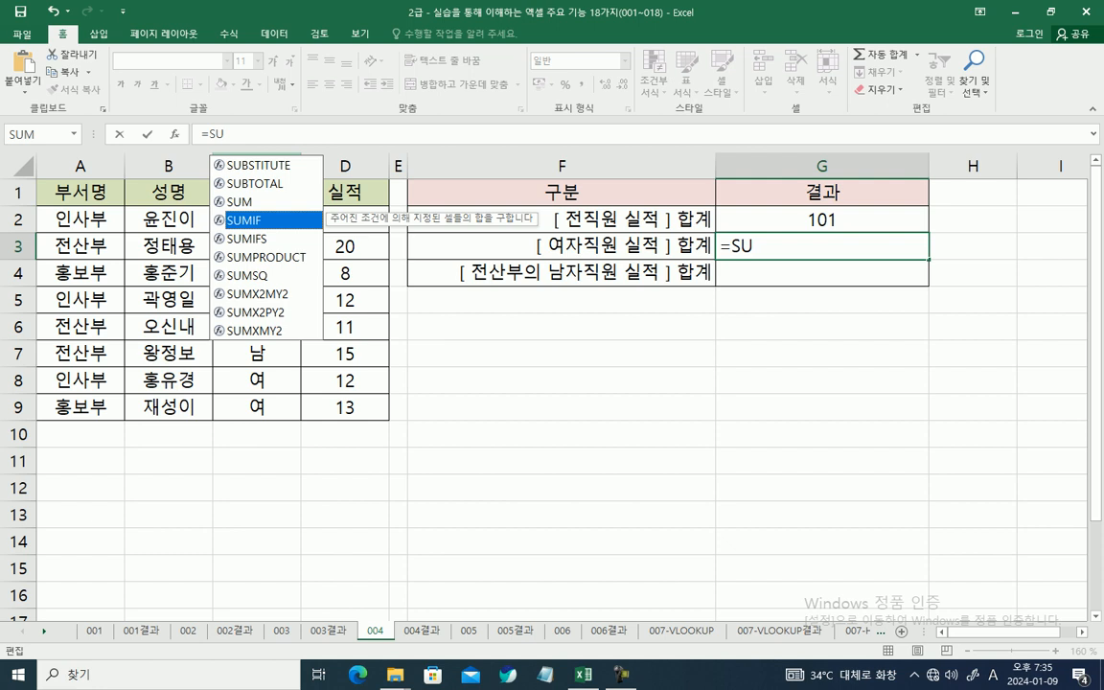
key(Tab)
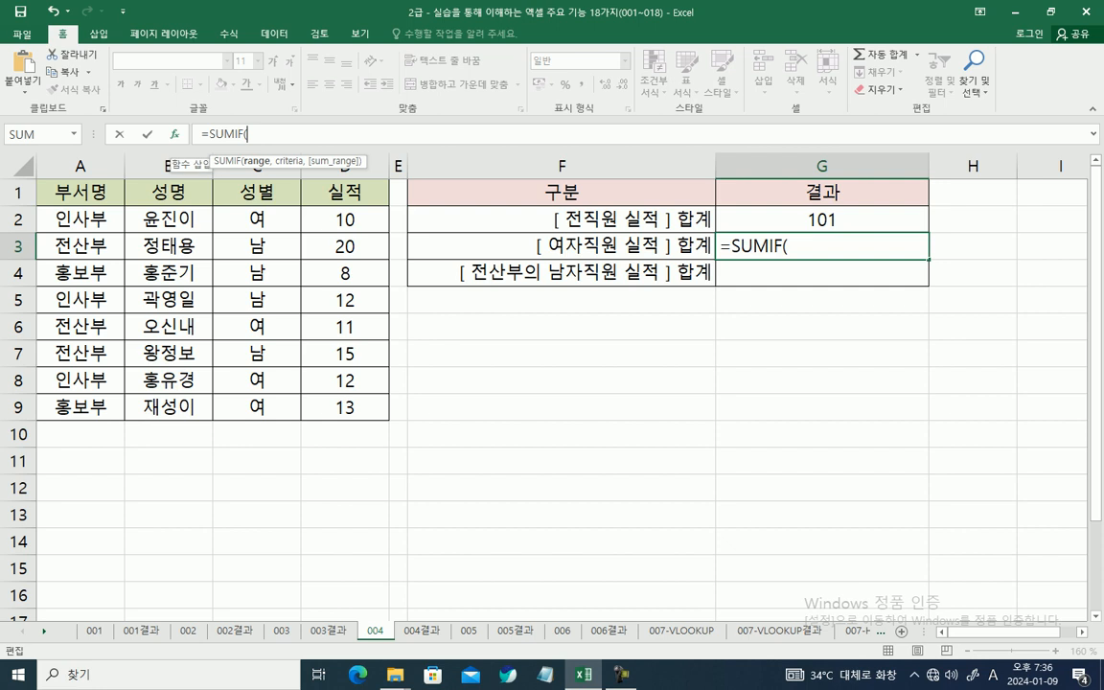
key(ctrl+a)
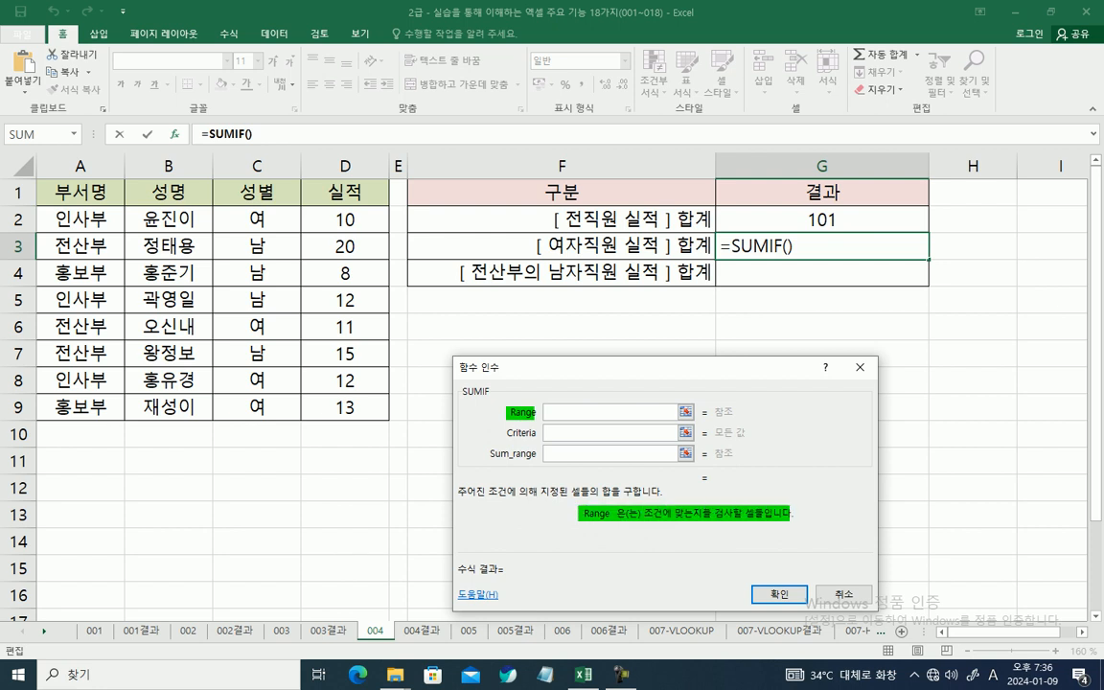
Step: Set the SUMIF Criteria to "여" and its Range to the gender cells C2:C9
click(610, 433)
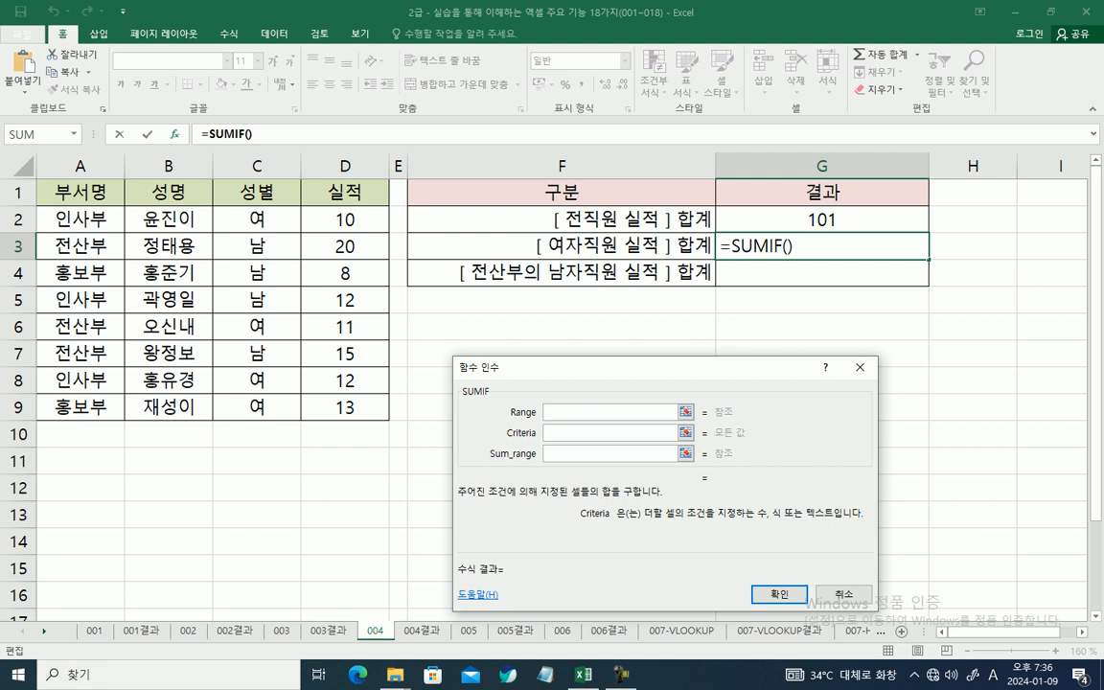
key(Hangul)
text(ㅇㅕ)
click(609, 412)
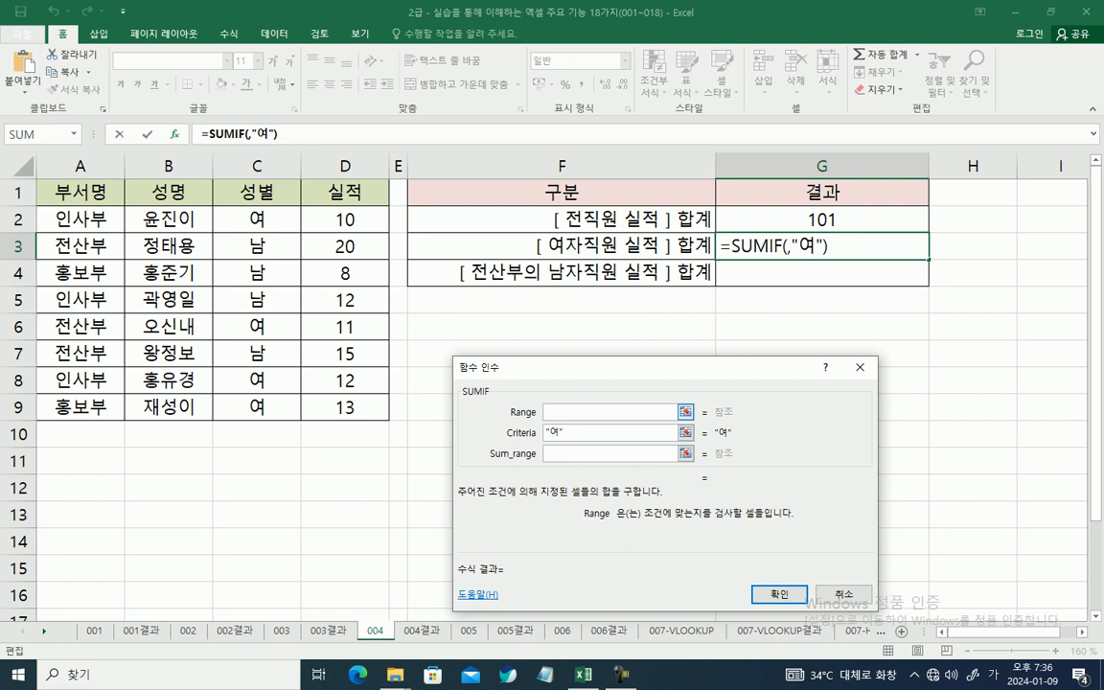
drag(257, 219, 257, 407)
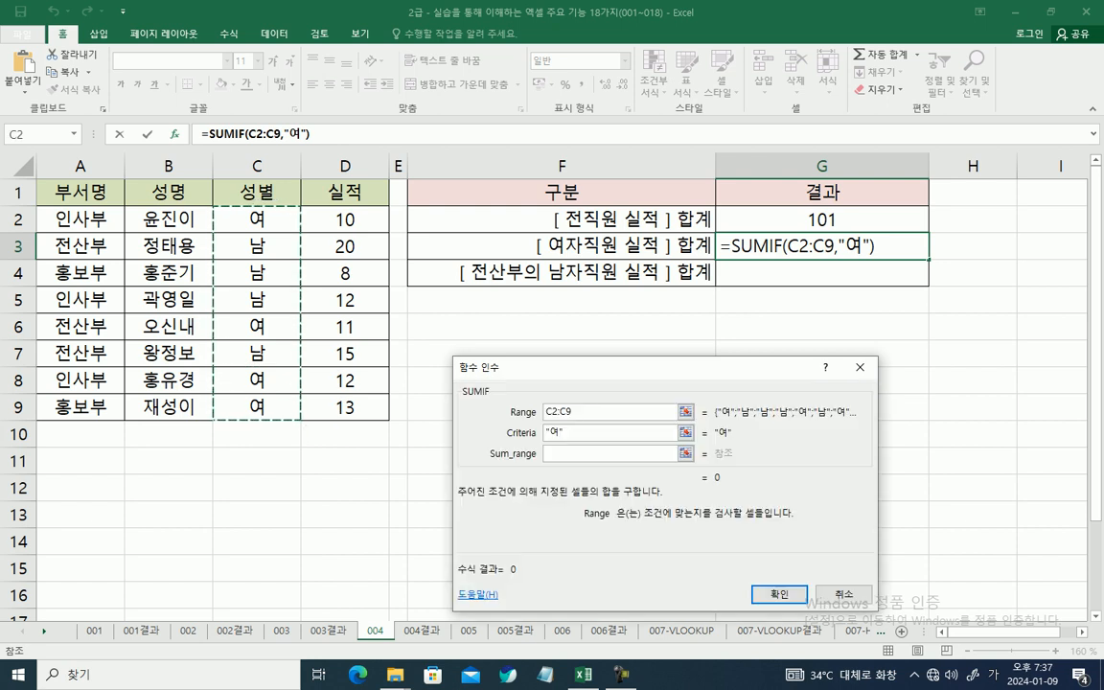
Step: Set the SUMIF Sum_range to the performance cells D2:D9 and confirm the formula in G3
click(685, 453)
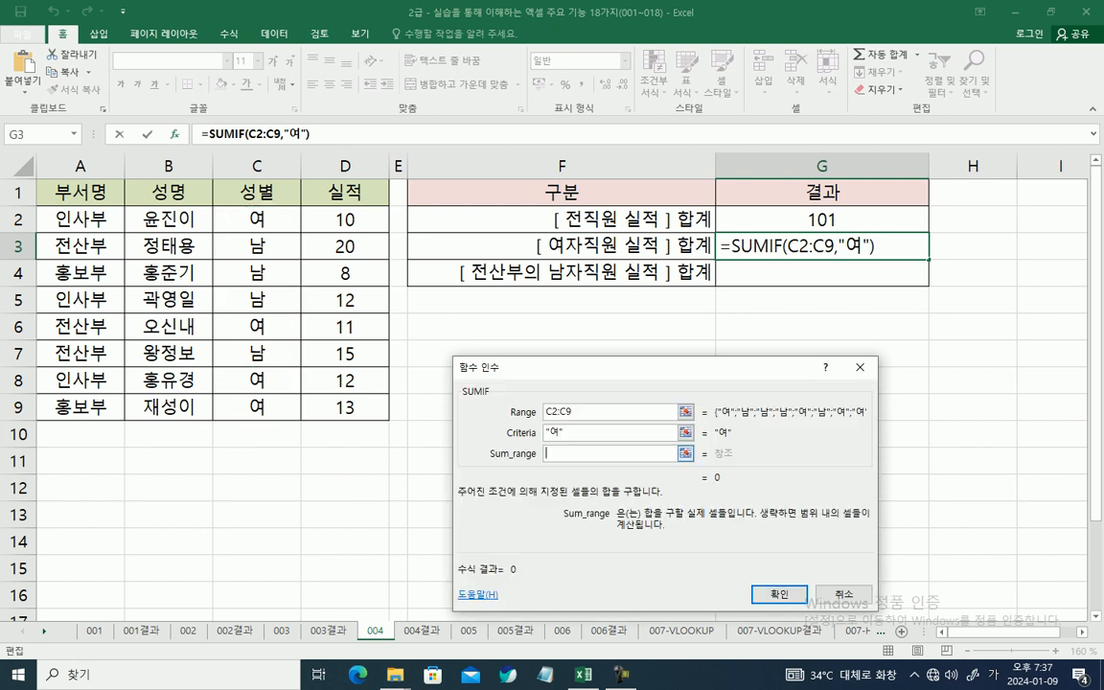
drag(345, 215, 366, 409)
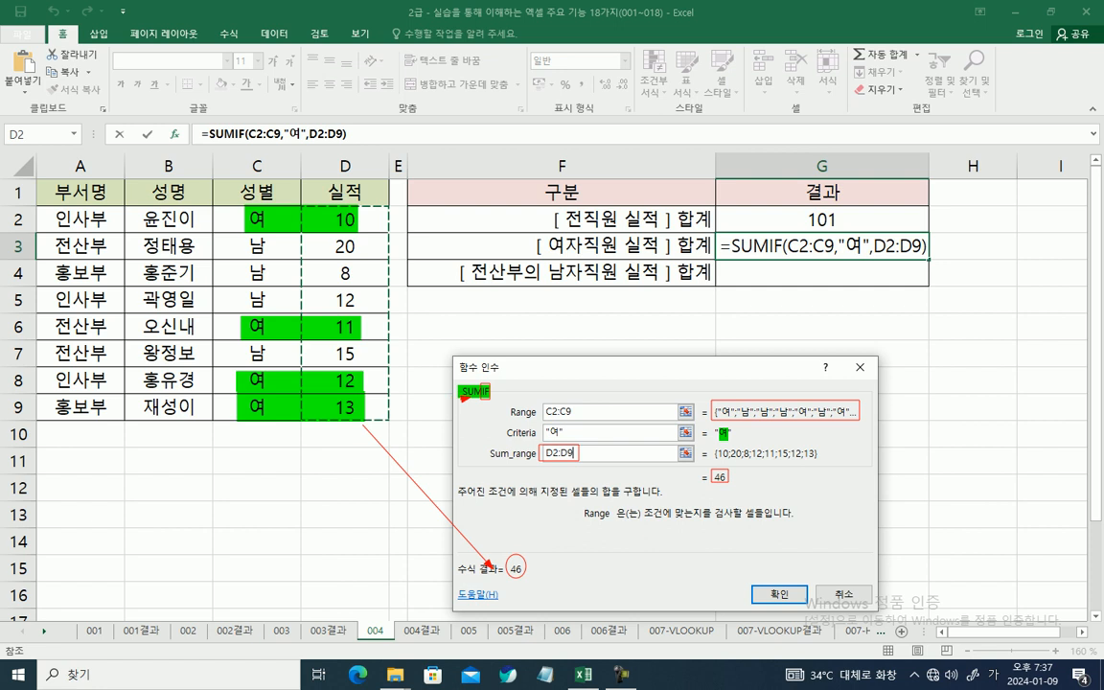
key(Escape)
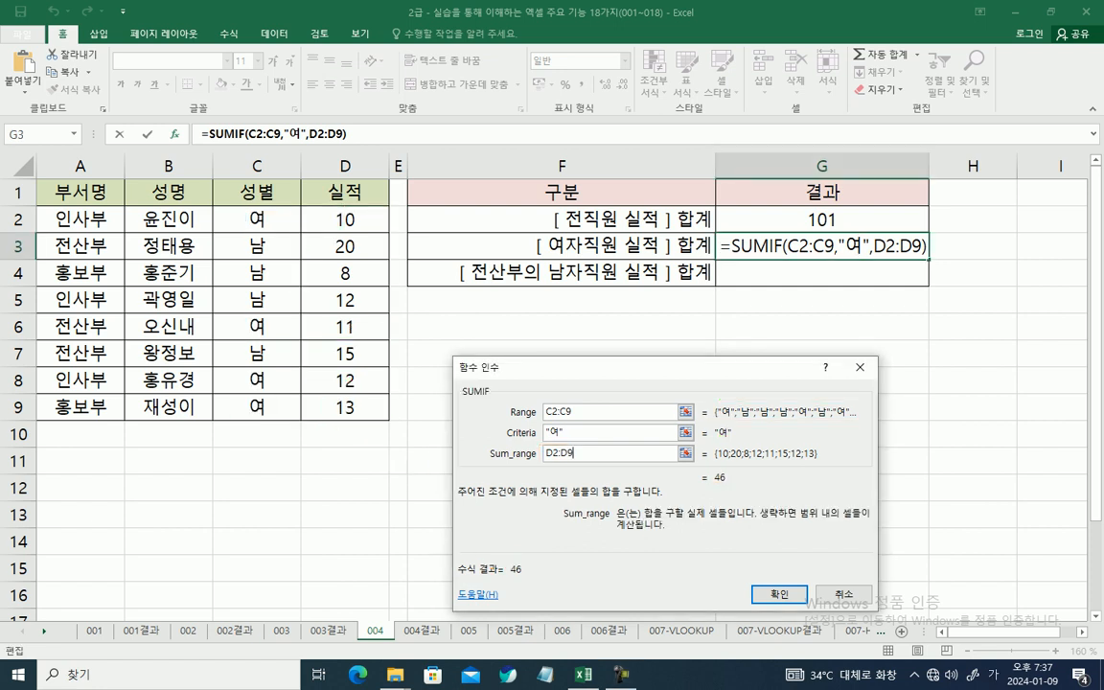
key(Return)
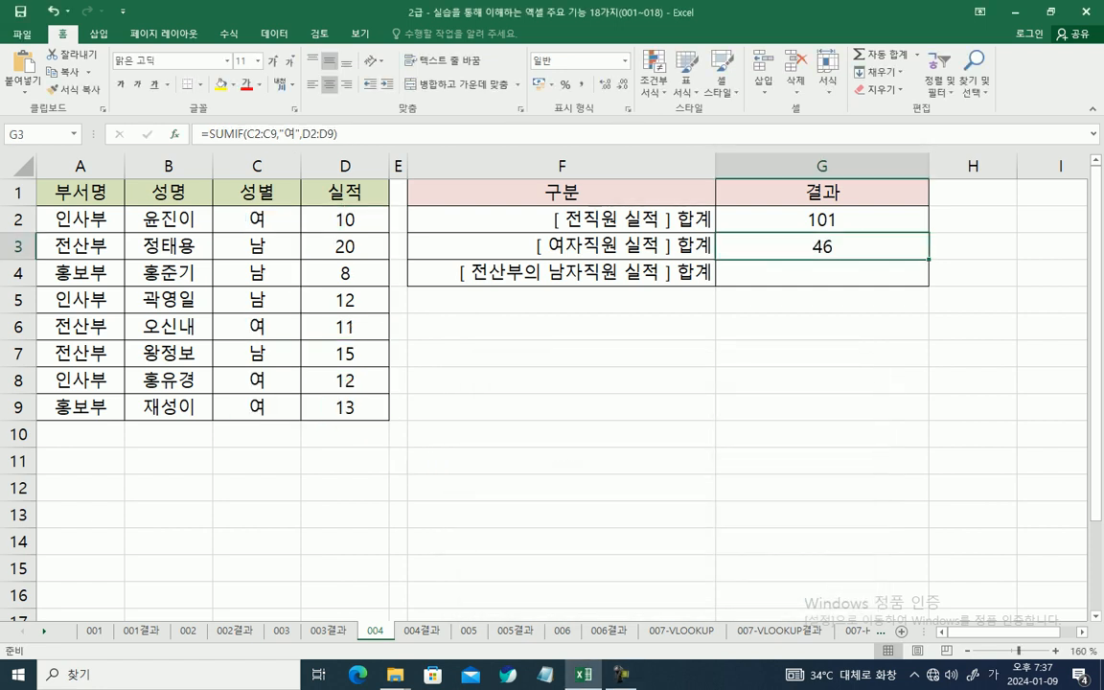
Step: Start a SUMIFS function in G4 for the 전산부 male employees' performance total and open its function arguments dialog
click(822, 273)
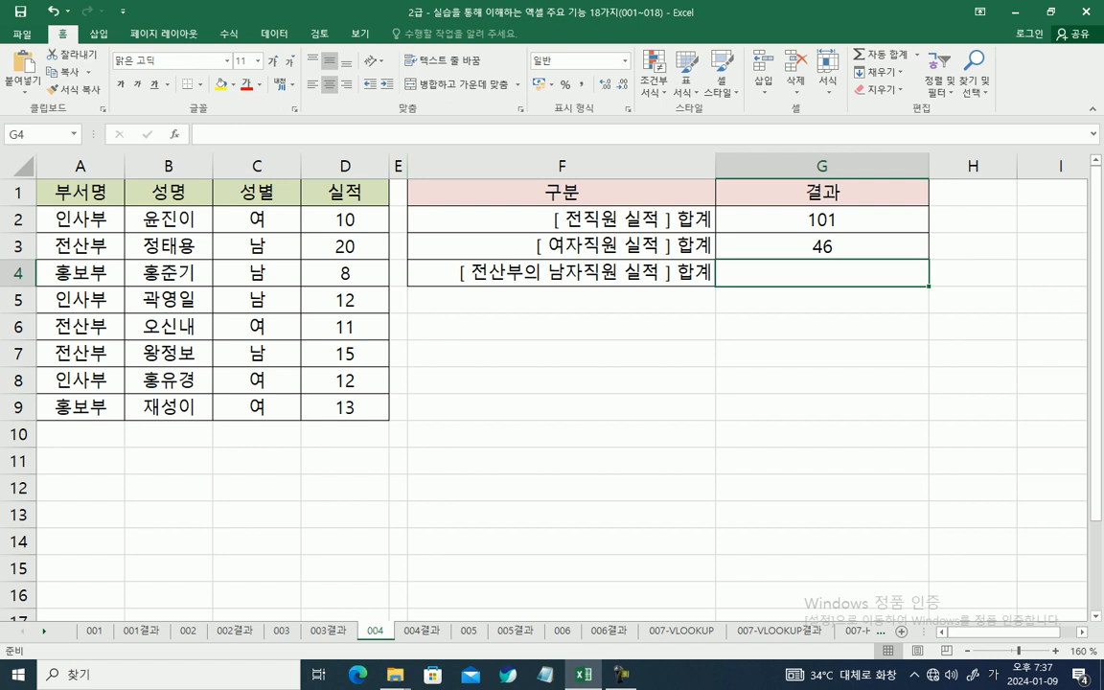
key(F2)
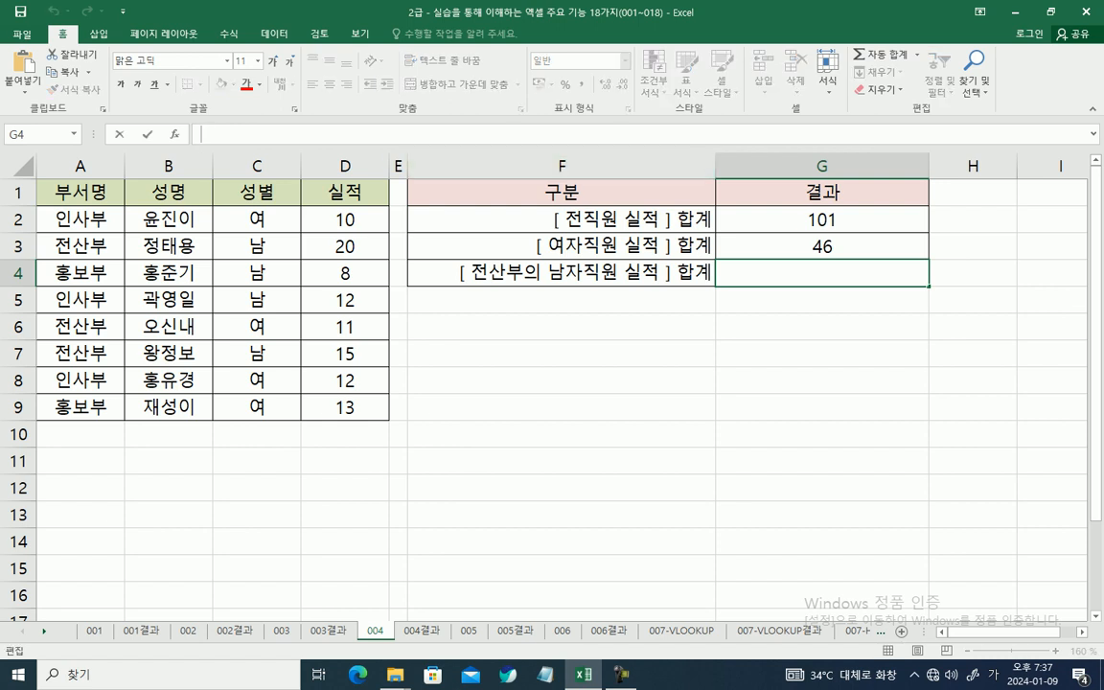
text(=ㄴ)
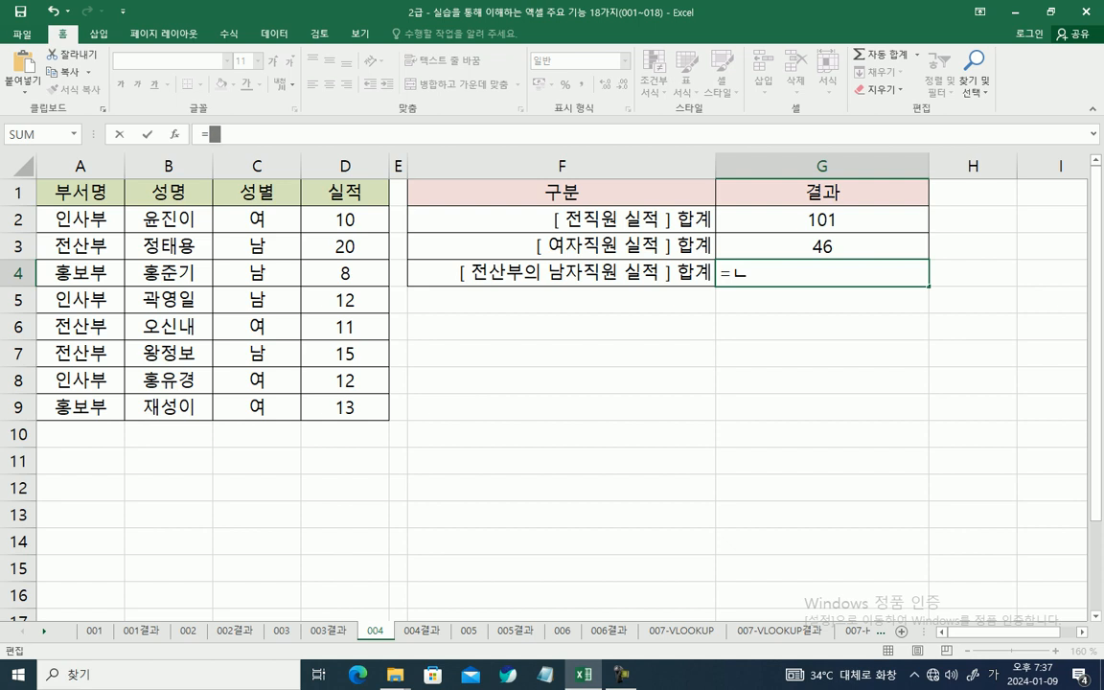
key(BackSpace)
key(Hangul)
text(SU)
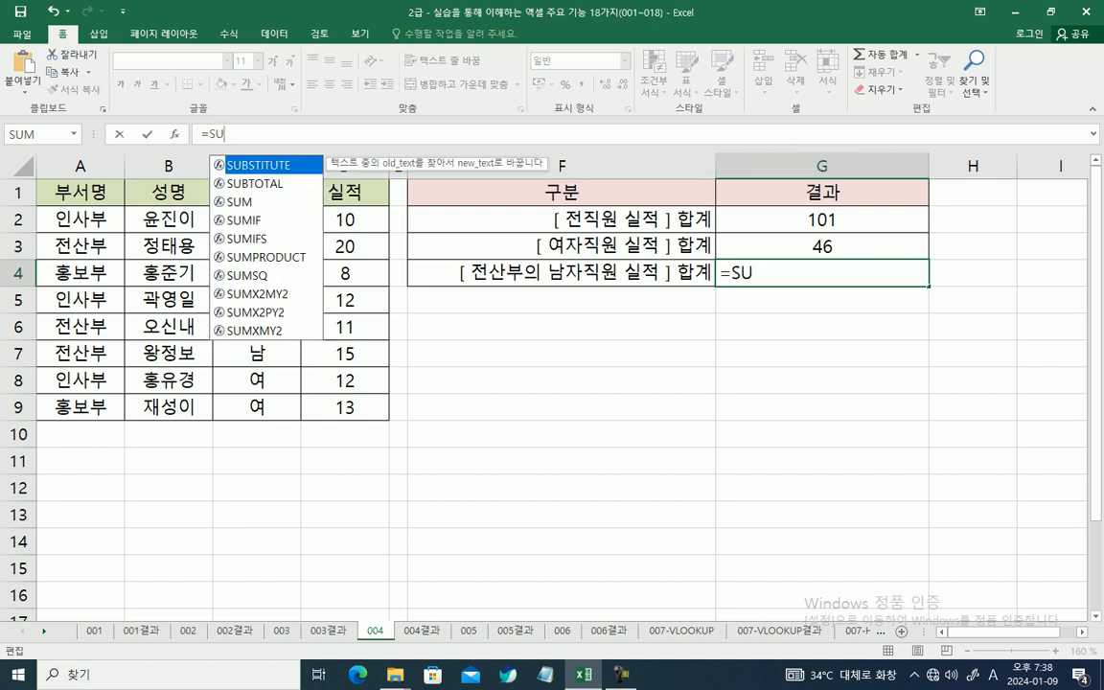
key(Down)
key(Down)
key(Down)
key(Down)
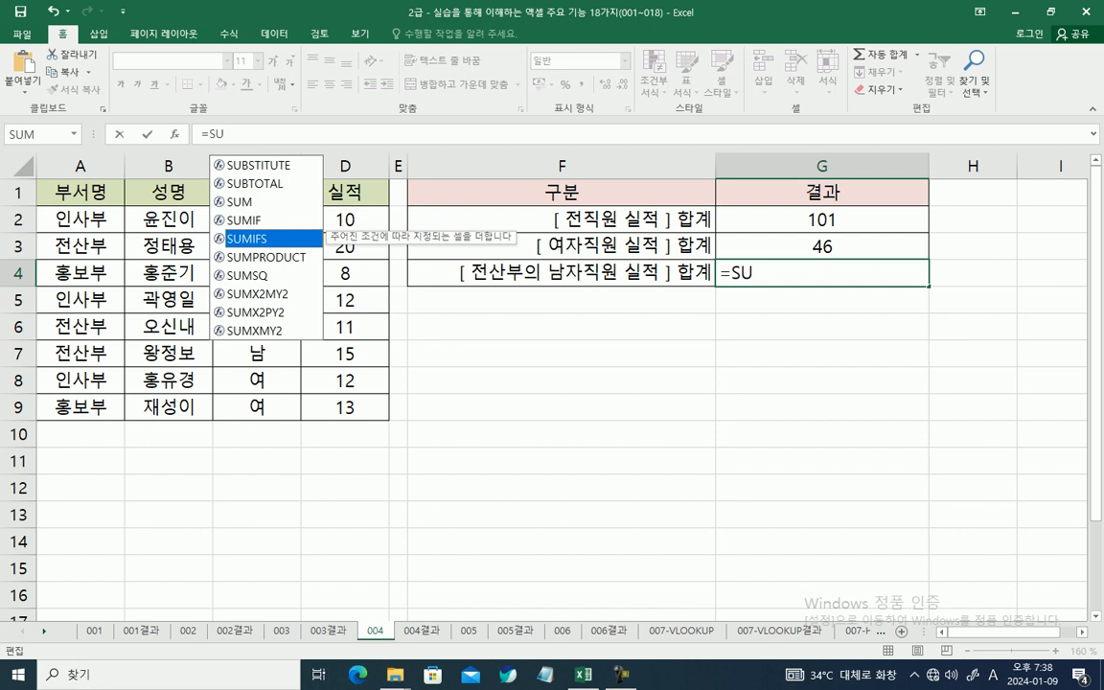
key(Tab)
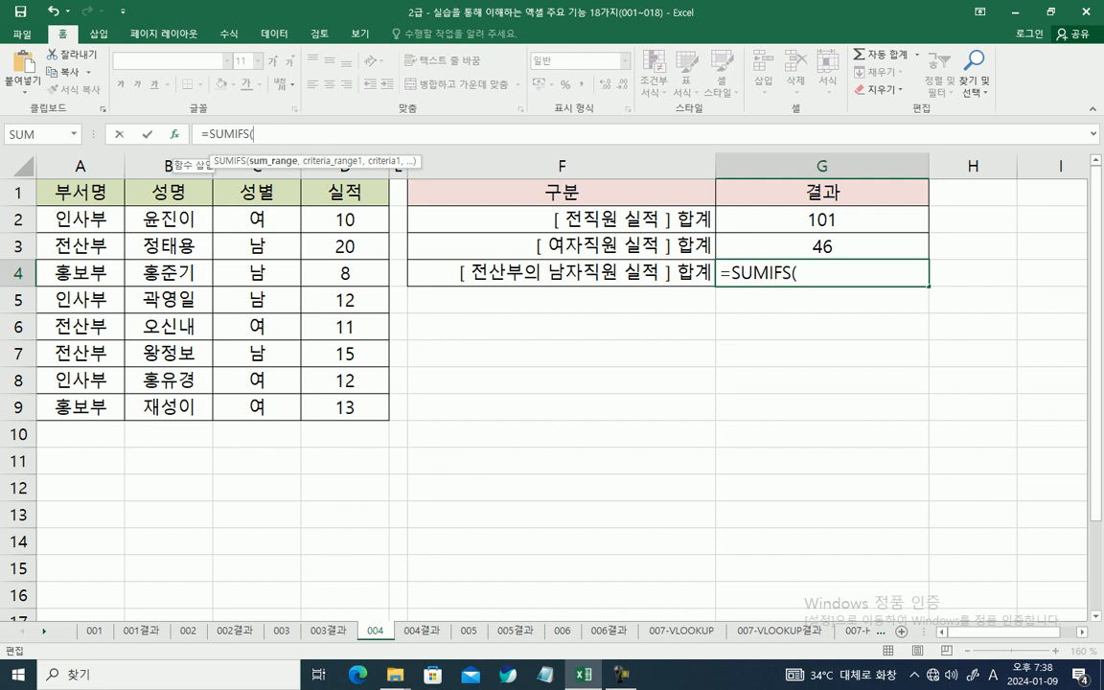
key(ctrl+a)
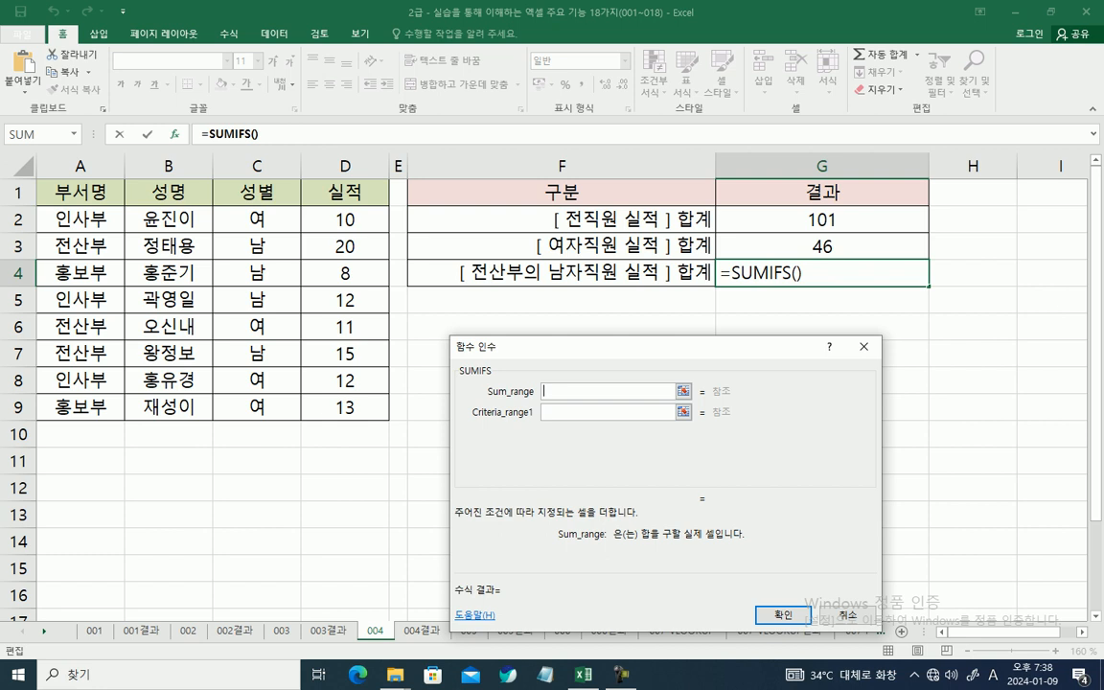
Step: Set the SUMIFS Sum_range to D2:D9, Criteria1 to "전산부" and Criteria_range1 to the department cells A2:A9
drag(344, 219, 345, 408)
click(607, 412)
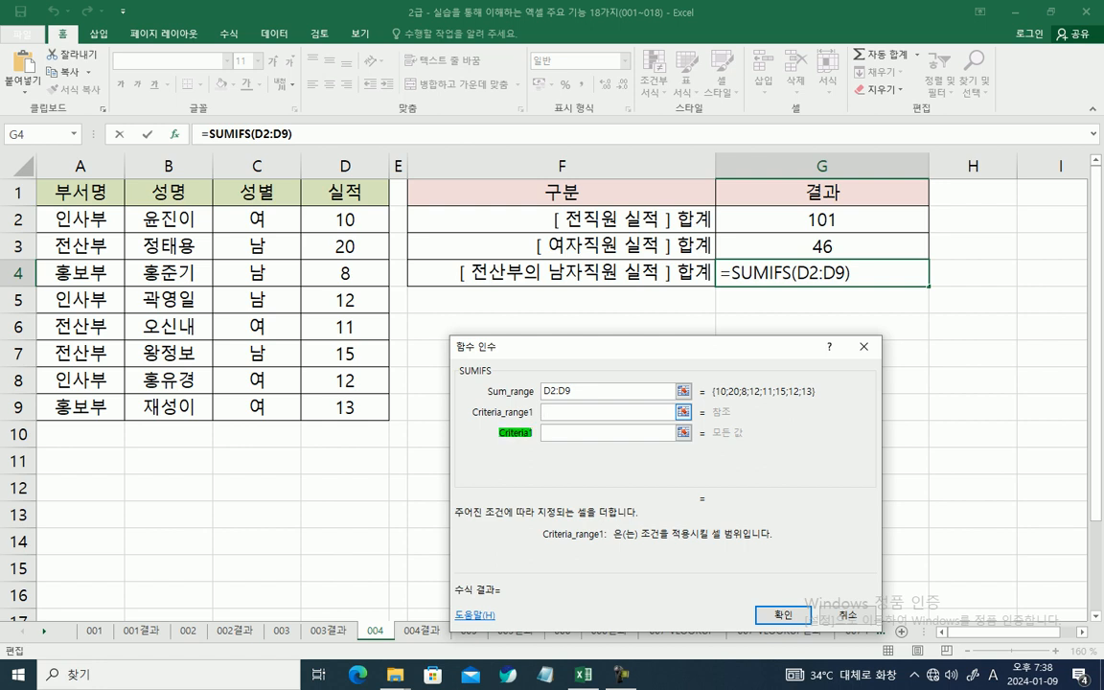
click(608, 433)
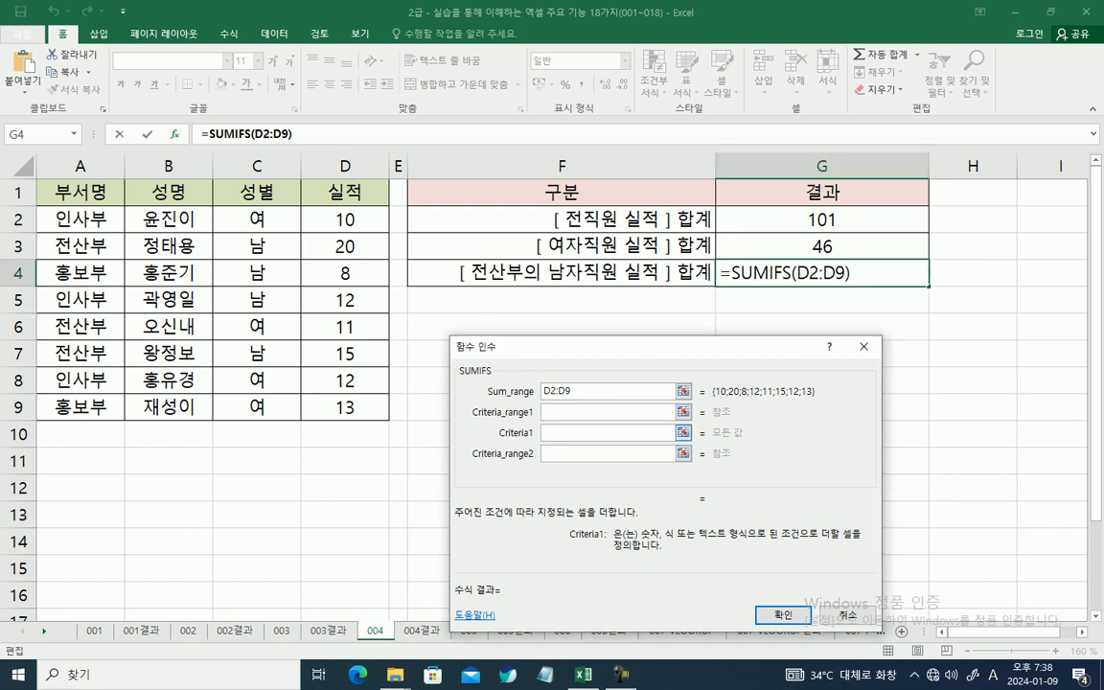
text(전산부)
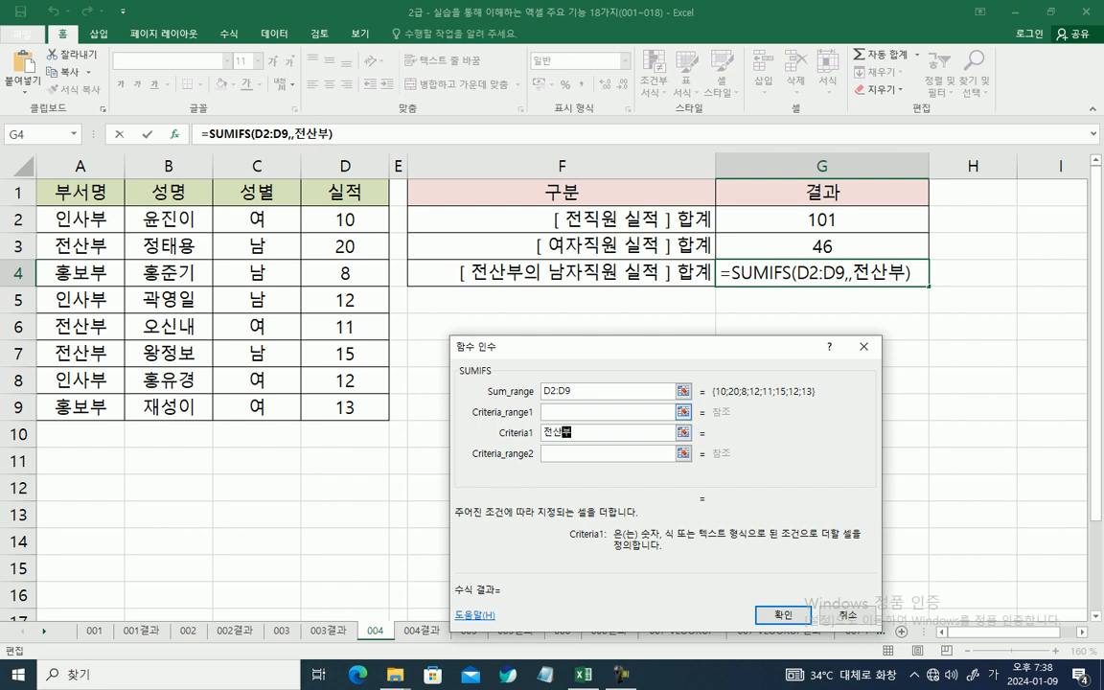
click(607, 412)
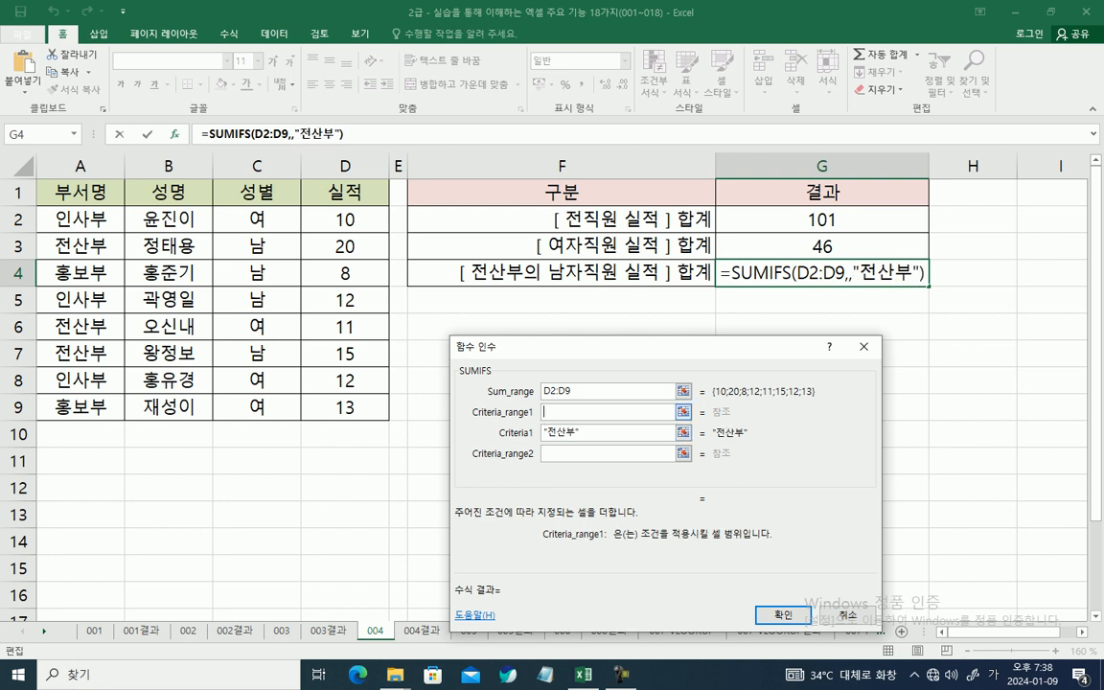
drag(96, 219, 111, 406)
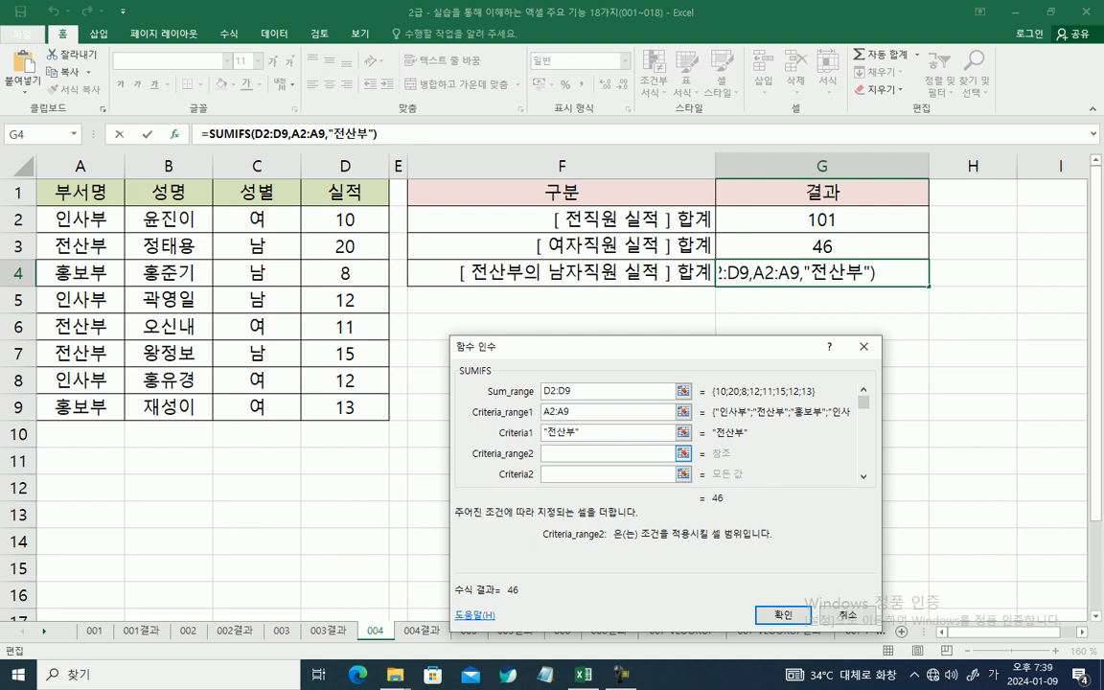
Step: Set the SUMIFS Criteria2 to "남" and Criteria_range2 to the gender cells C2:C9
key(Tab)
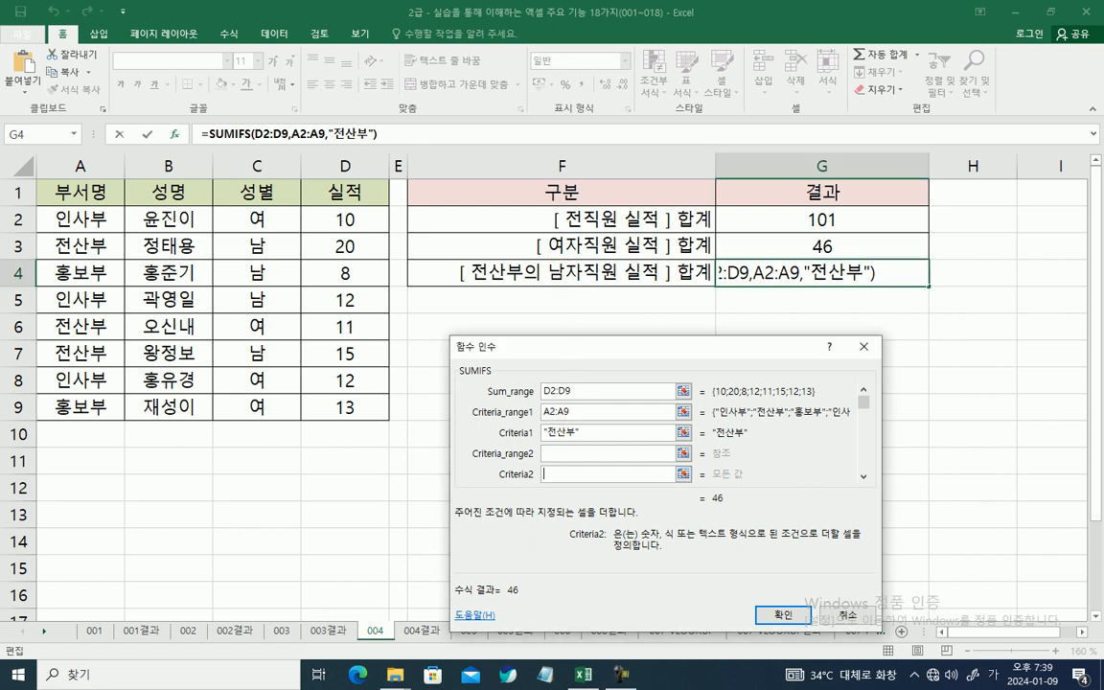
text(남자)
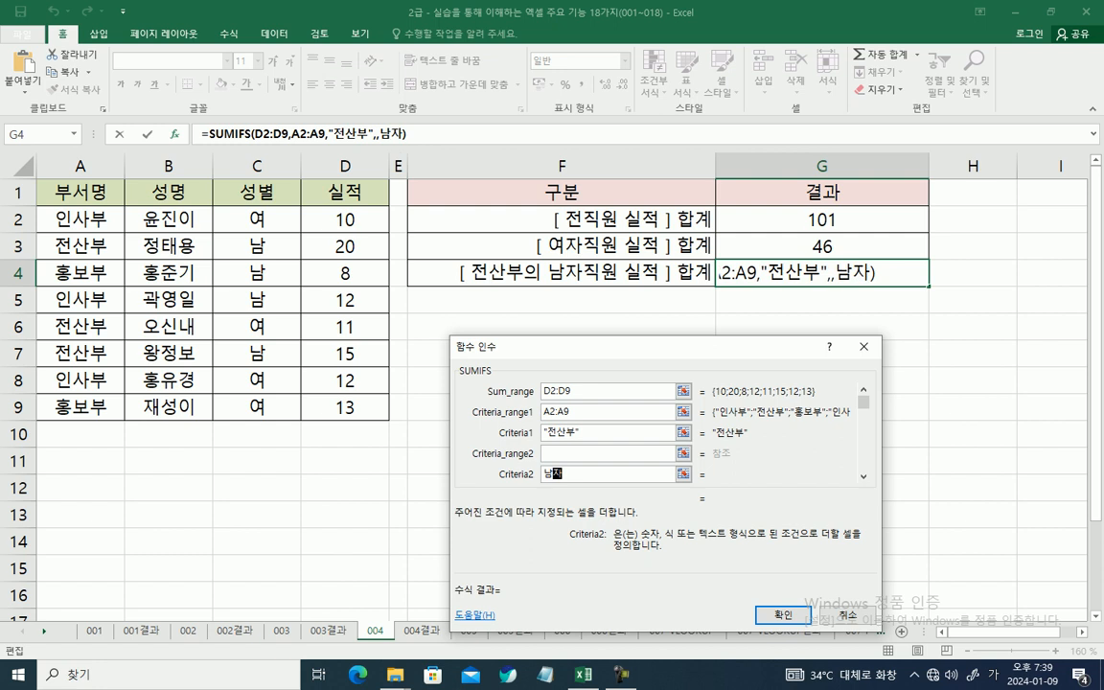
click(608, 453)
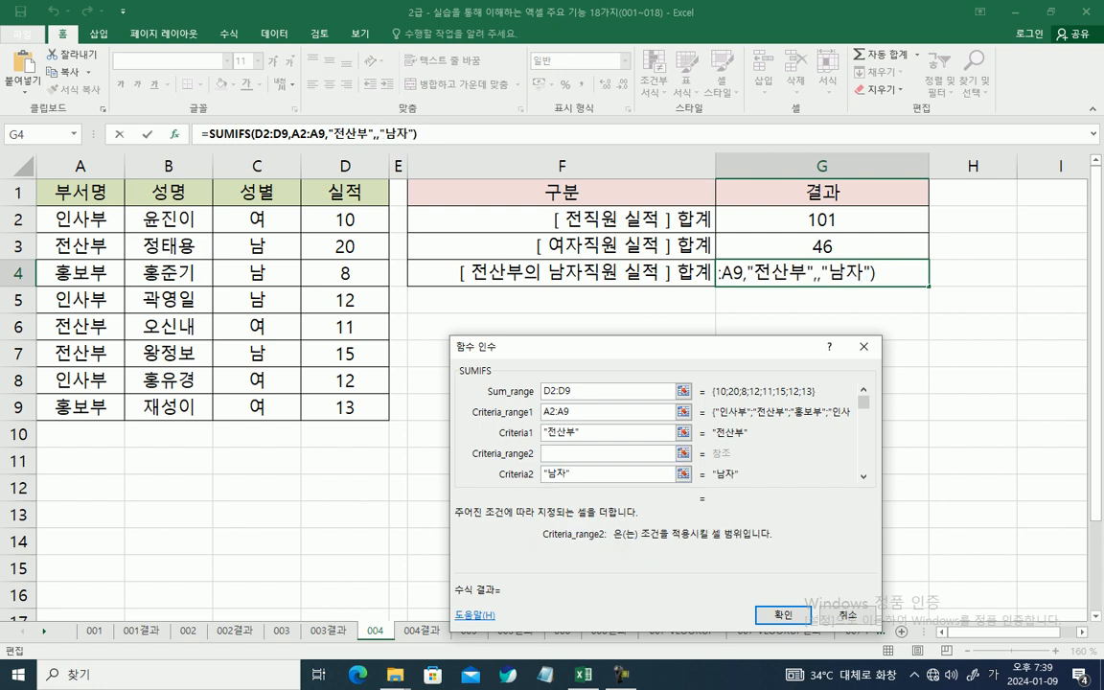
click(622, 474)
key(BackSpace)
key(BackSpace)
key(BackSpace)
key(BackSpace)
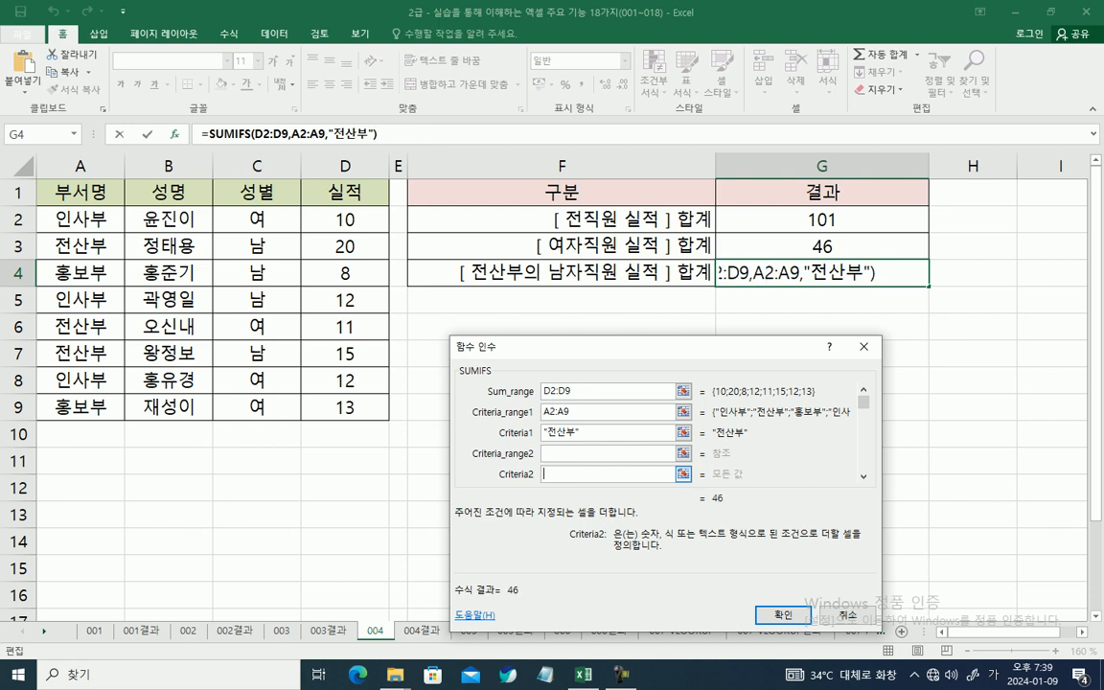
text(남)
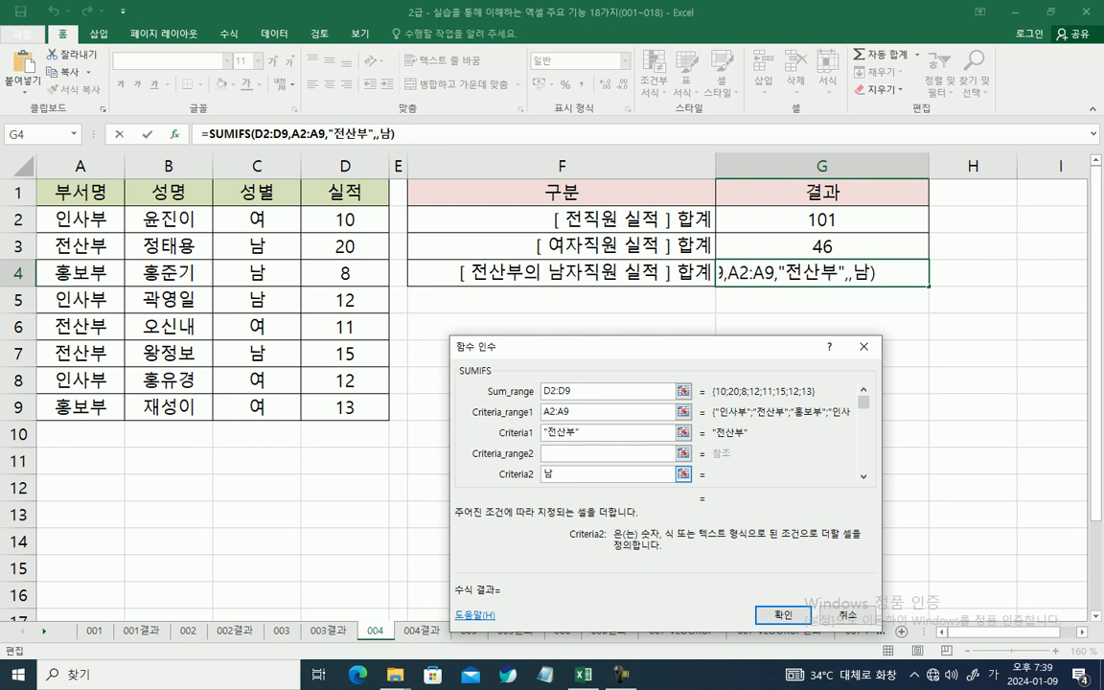
click(613, 453)
drag(257, 218, 260, 408)
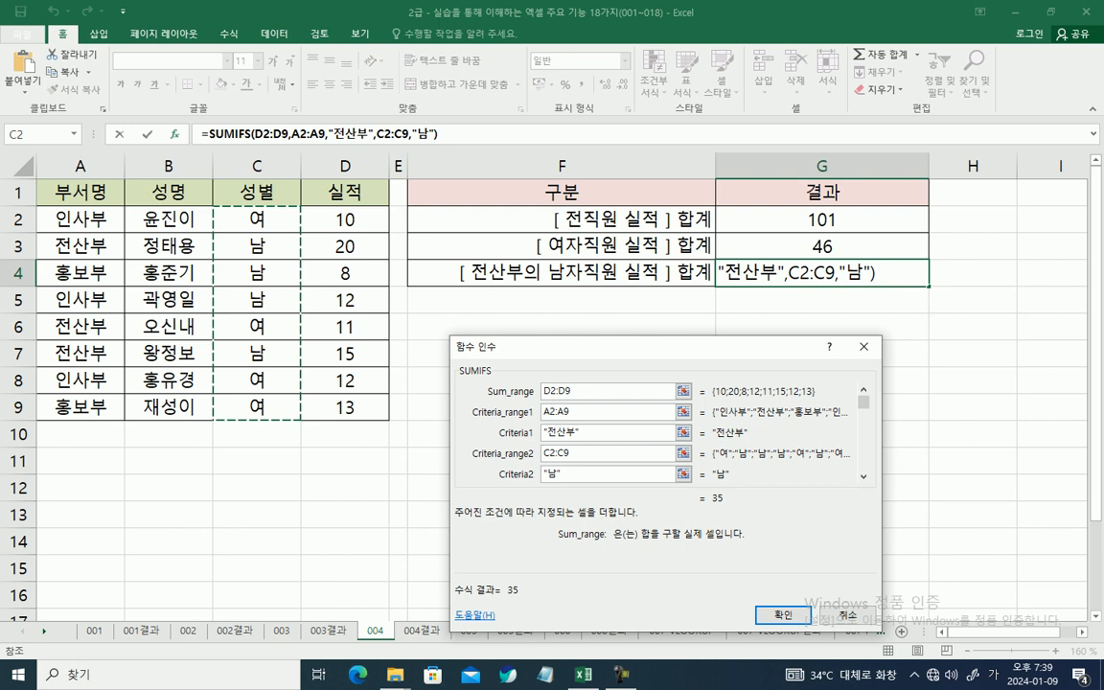
mouse_move(548, 433)
mouse_down()
mouse_move(576, 433)
mouse_move(560, 415)
mouse_move(572, 419)
mouse_up()
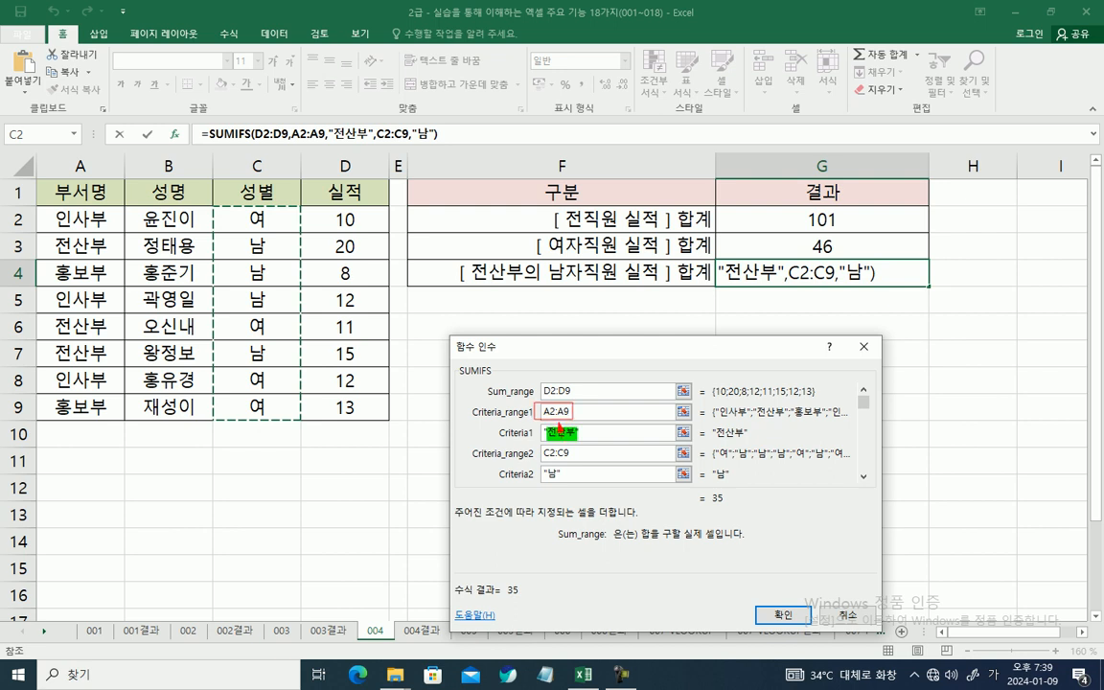
drag(543, 473, 571, 459)
mouse_move(554, 377)
mouse_down()
mouse_move(541, 379)
mouse_move(605, 470)
mouse_move(527, 579)
mouse_up()
key(Escape)
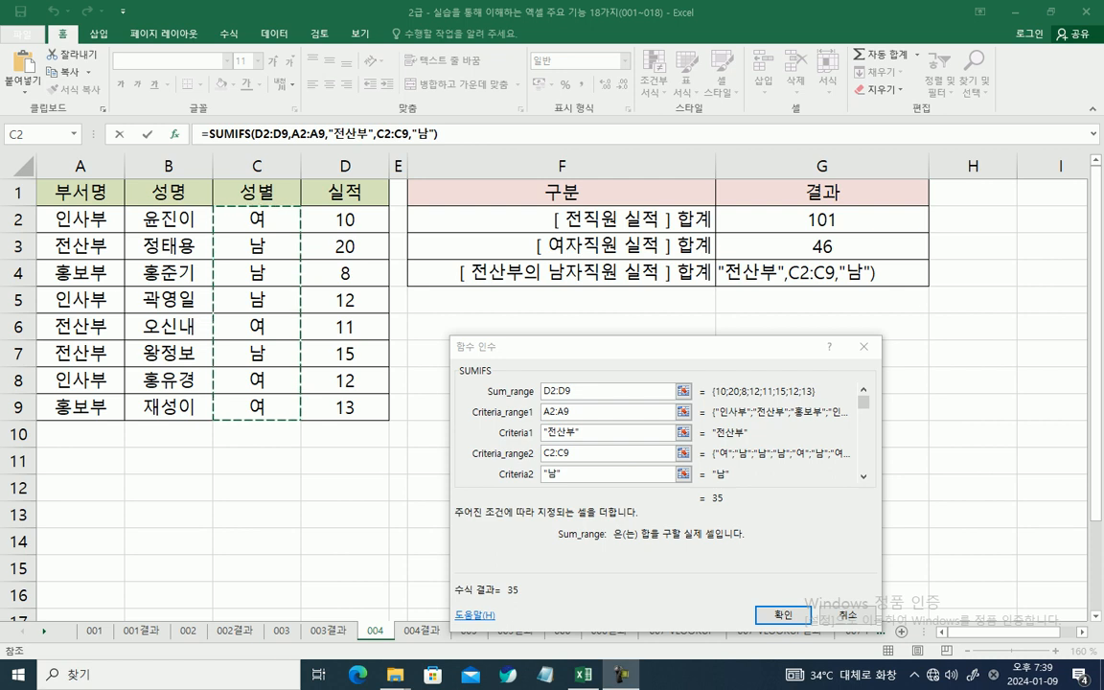
mouse_move(55, 246)
mouse_down()
mouse_move(339, 245)
mouse_move(360, 257)
mouse_up()
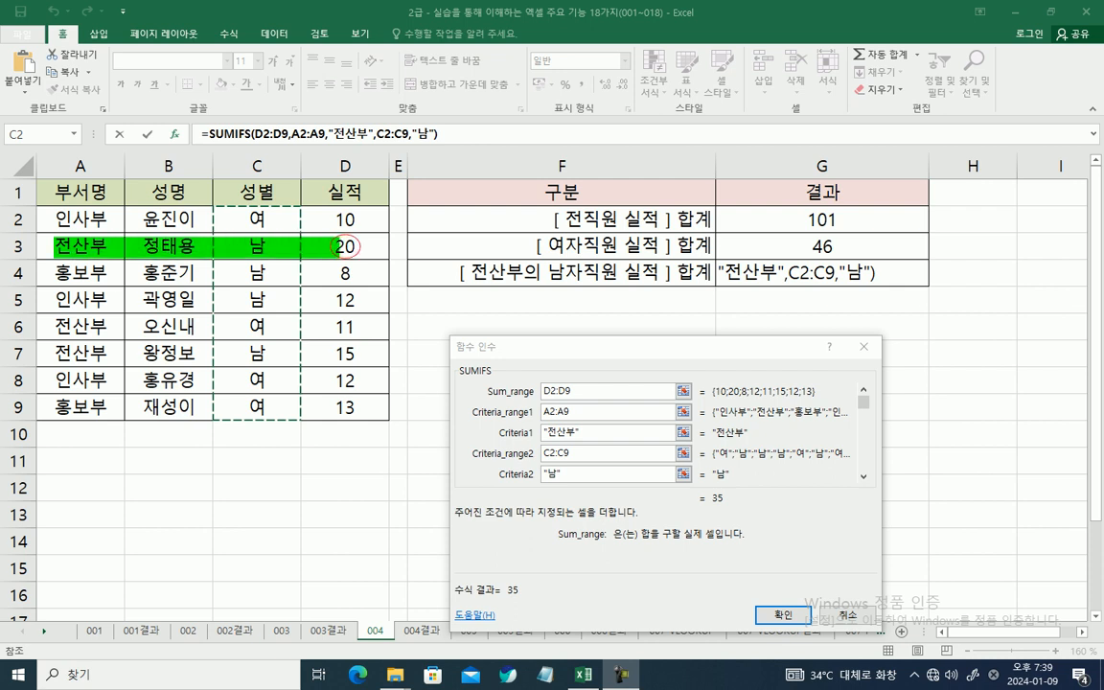
mouse_move(54, 312)
mouse_down()
mouse_move(259, 334)
mouse_move(158, 317)
mouse_move(101, 329)
mouse_move(263, 332)
mouse_up()
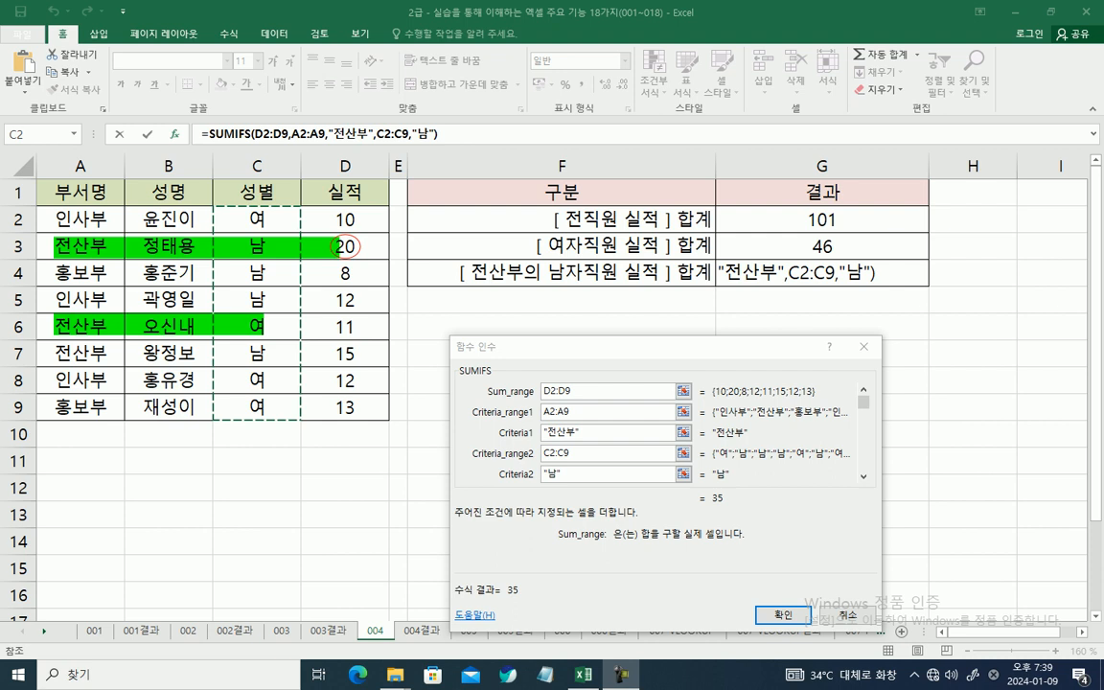
mouse_move(53, 342)
mouse_down()
mouse_move(155, 365)
mouse_move(359, 365)
mouse_up()
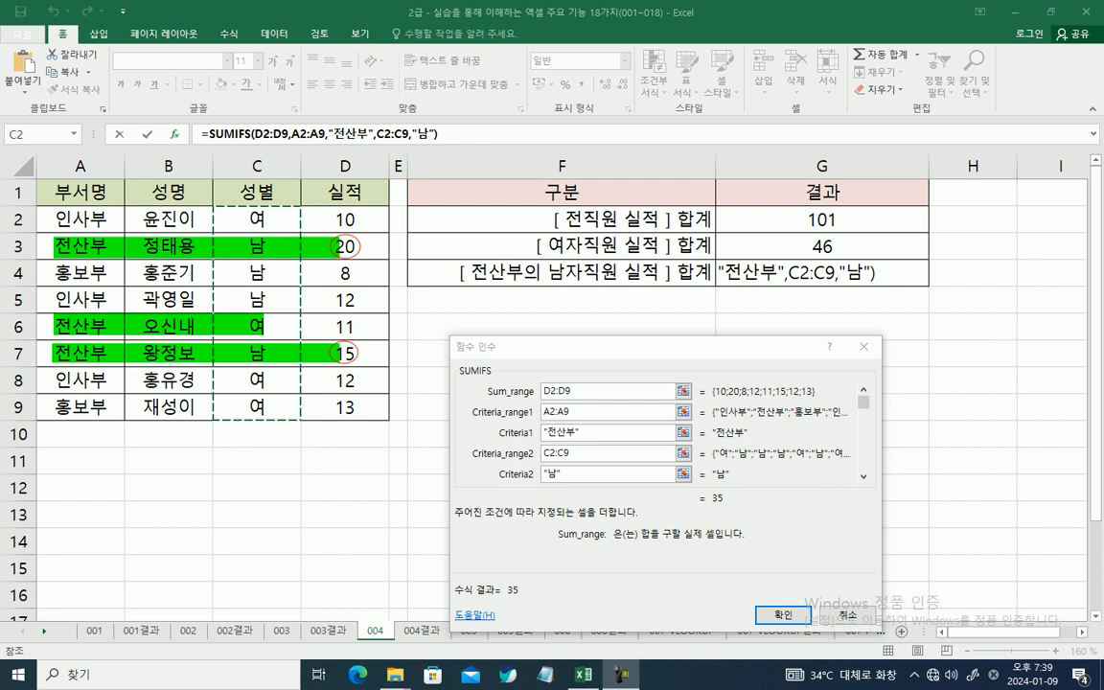
mouse_move(353, 255)
mouse_down()
mouse_move(326, 312)
mouse_move(360, 323)
mouse_move(393, 436)
mouse_move(512, 582)
mouse_up()
drag(453, 361, 501, 377)
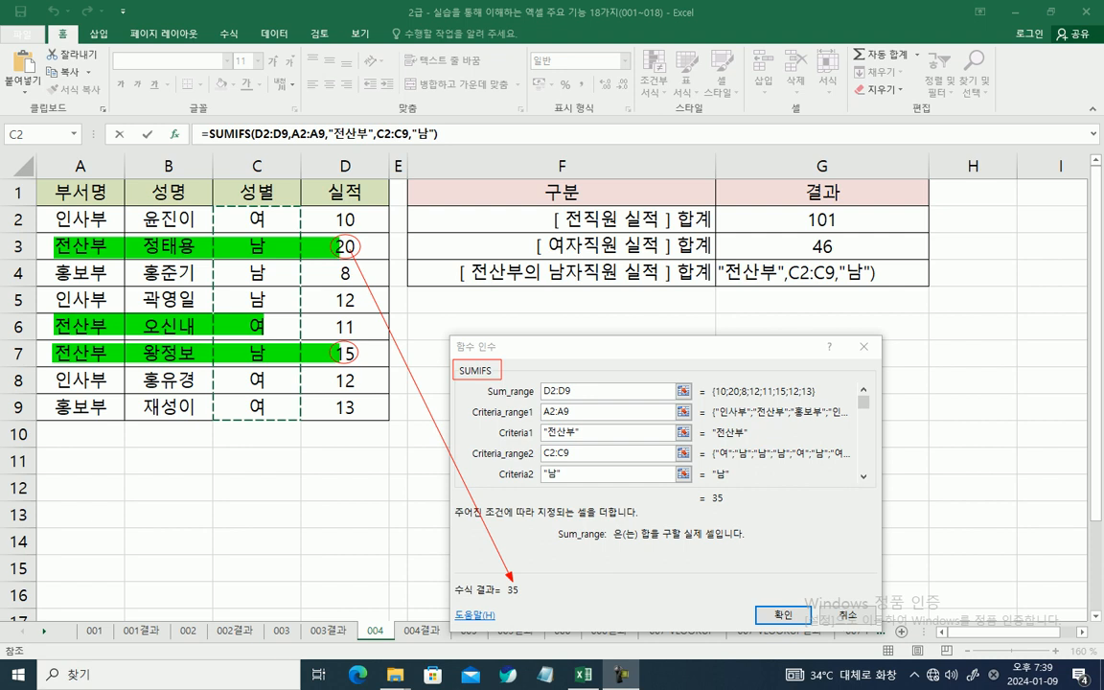
key(Escape)
Step: Confirm the completed SUMIFS formula in G4
click(573, 453)
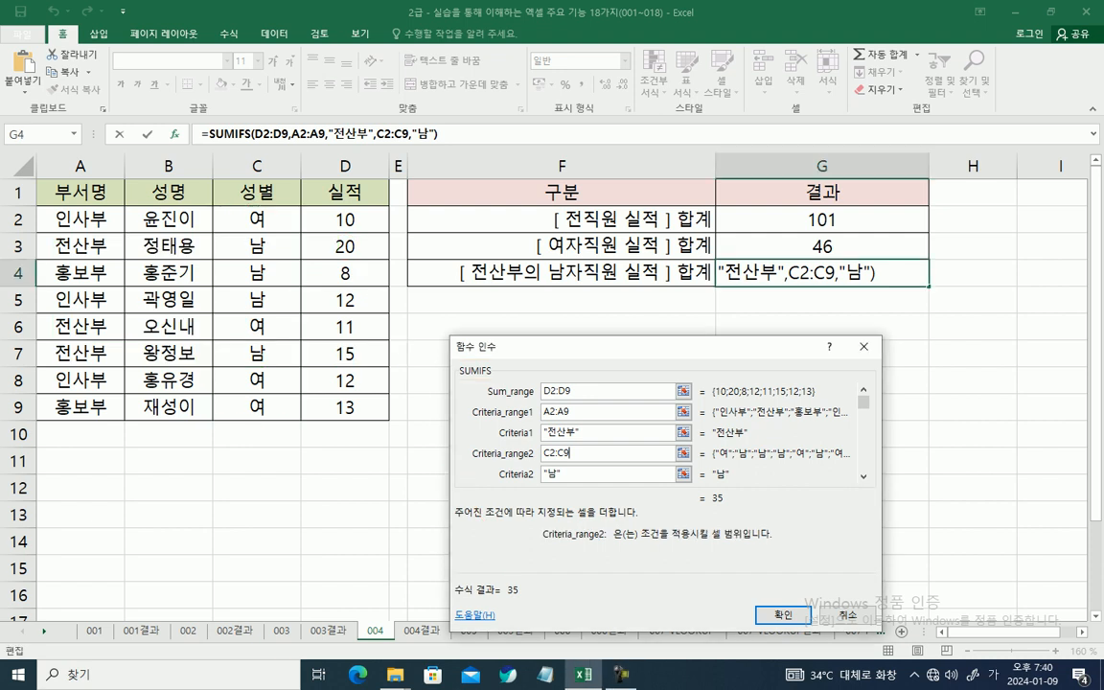
key(Return)
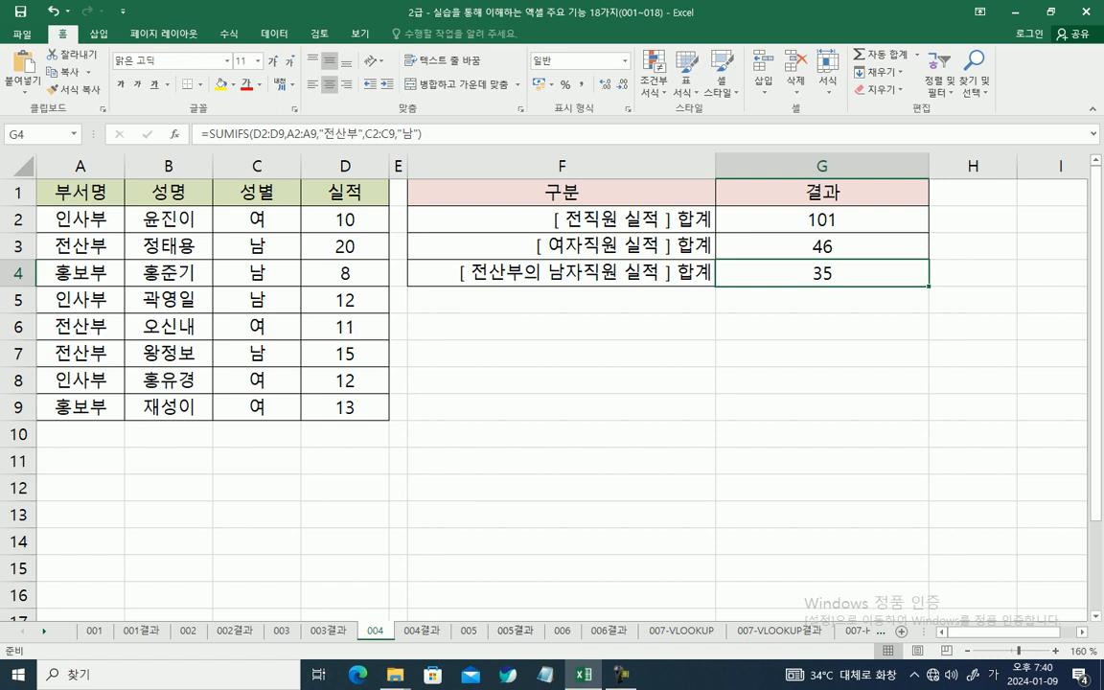
Step: Go to sheet 005결과 and examine the three average-performance formulas in G2:G4
key(ctrl+Page_Down)
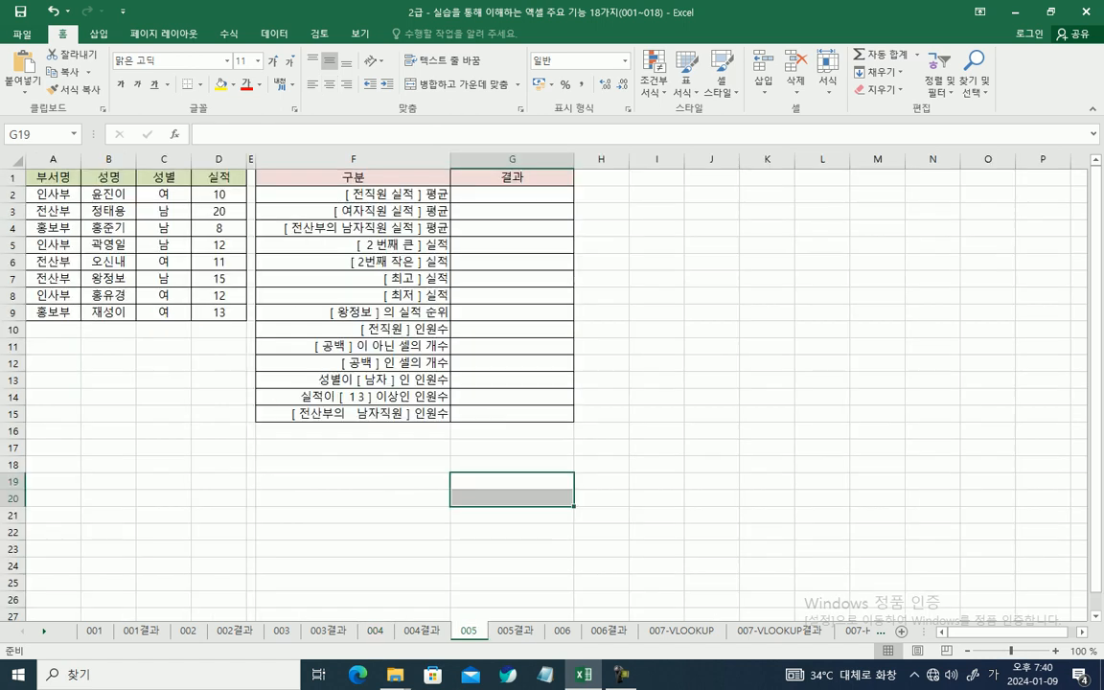
key(ctrl+Page_Down)
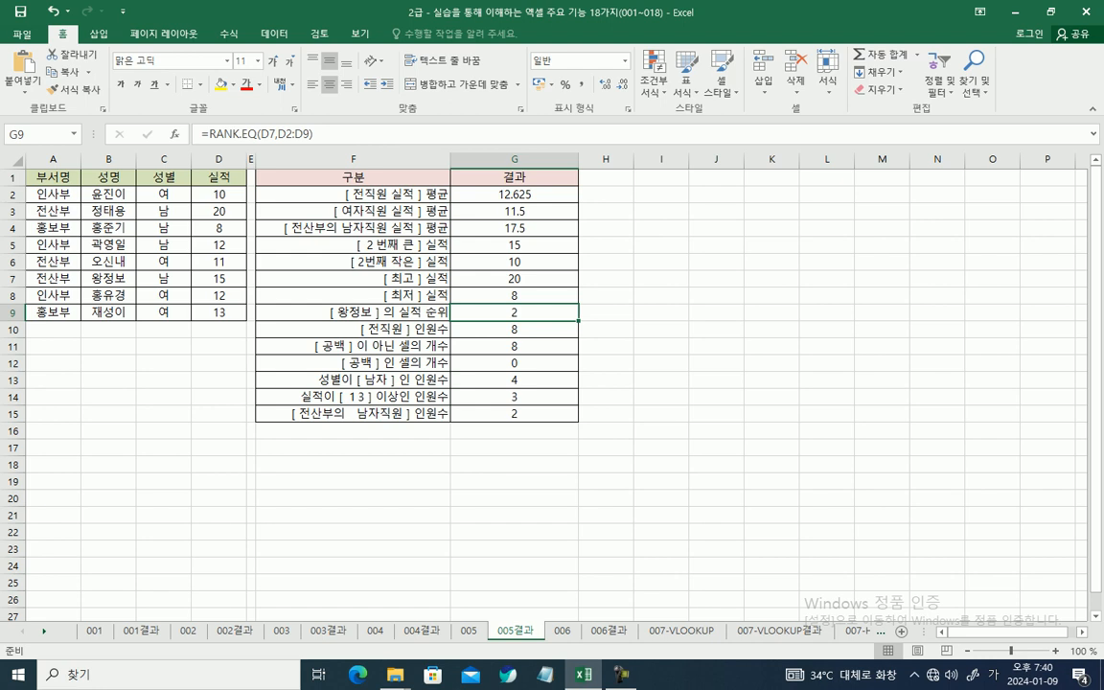
ctrl+scroll(551, 383, up, 3)
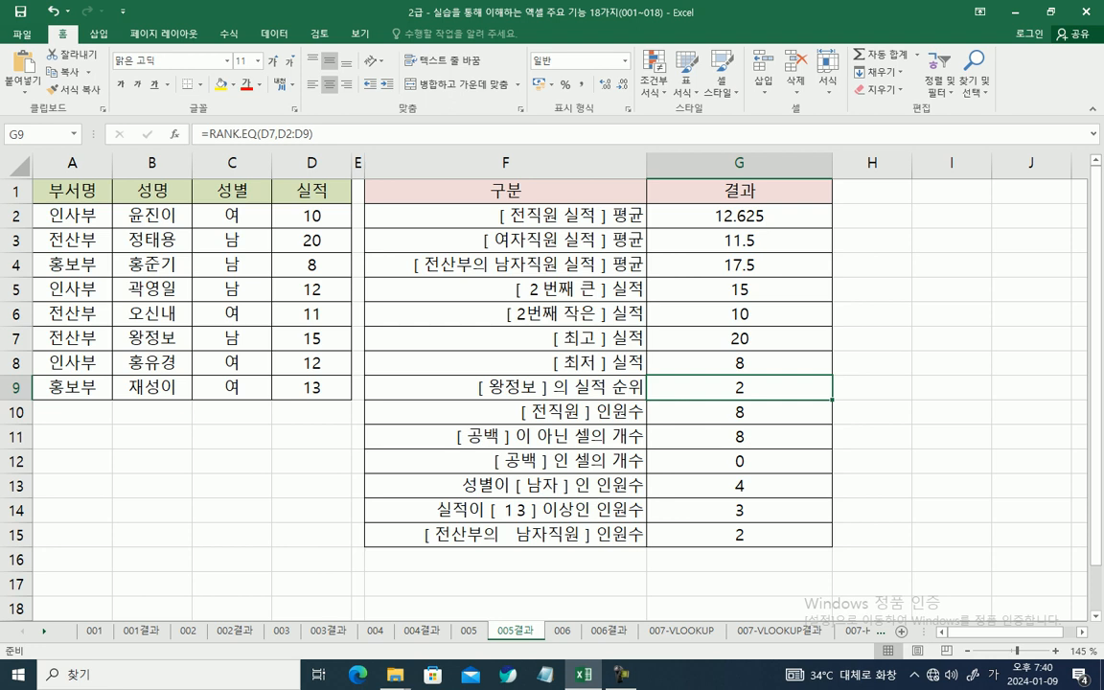
ctrl+scroll(551, 383, up, 1)
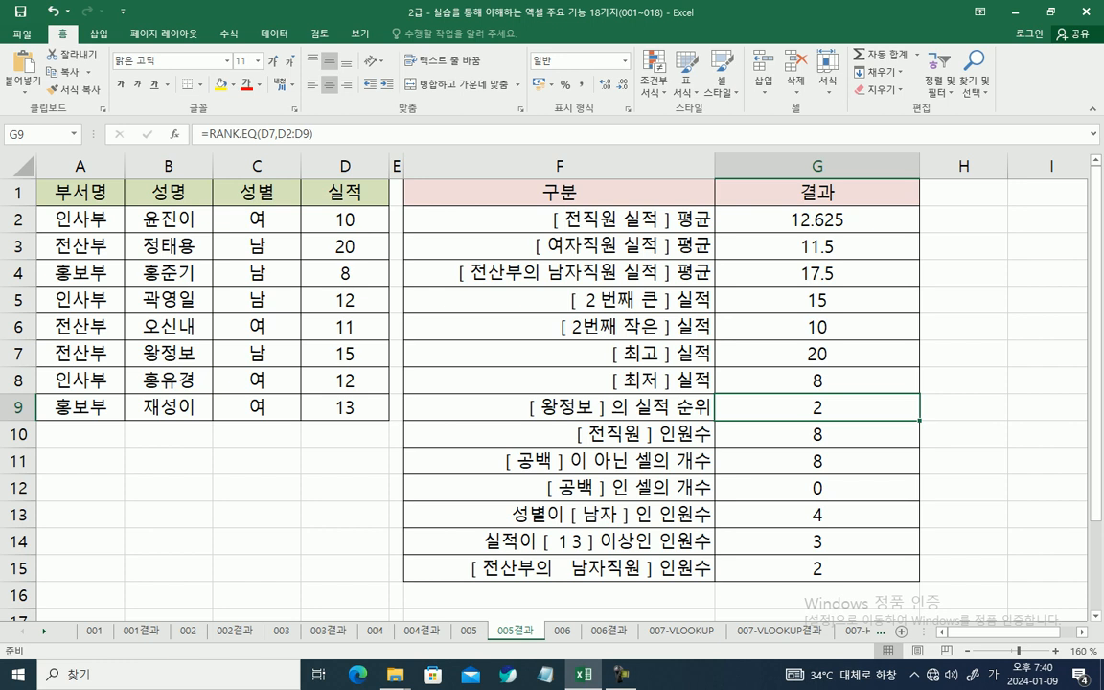
click(816, 219)
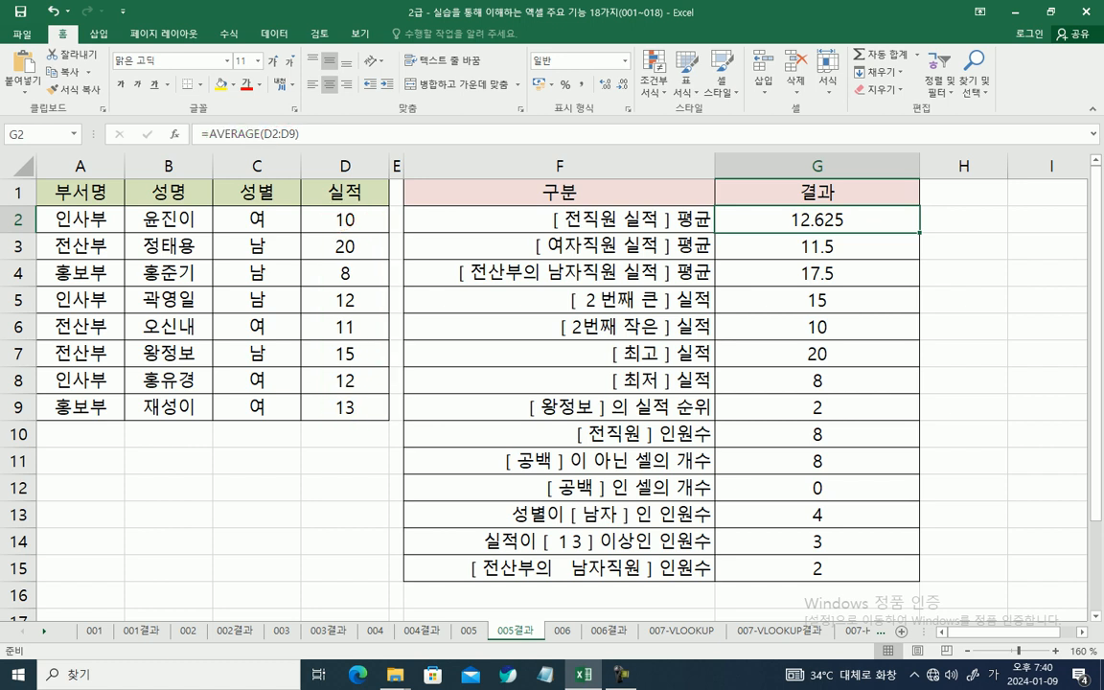
click(818, 246)
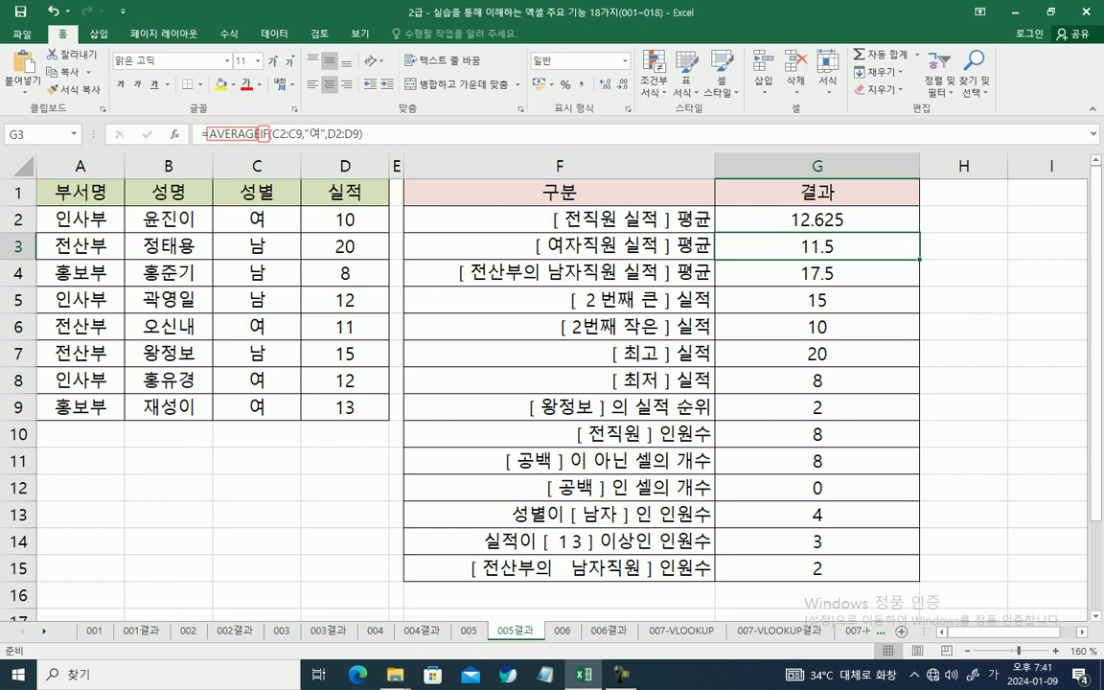
click(816, 273)
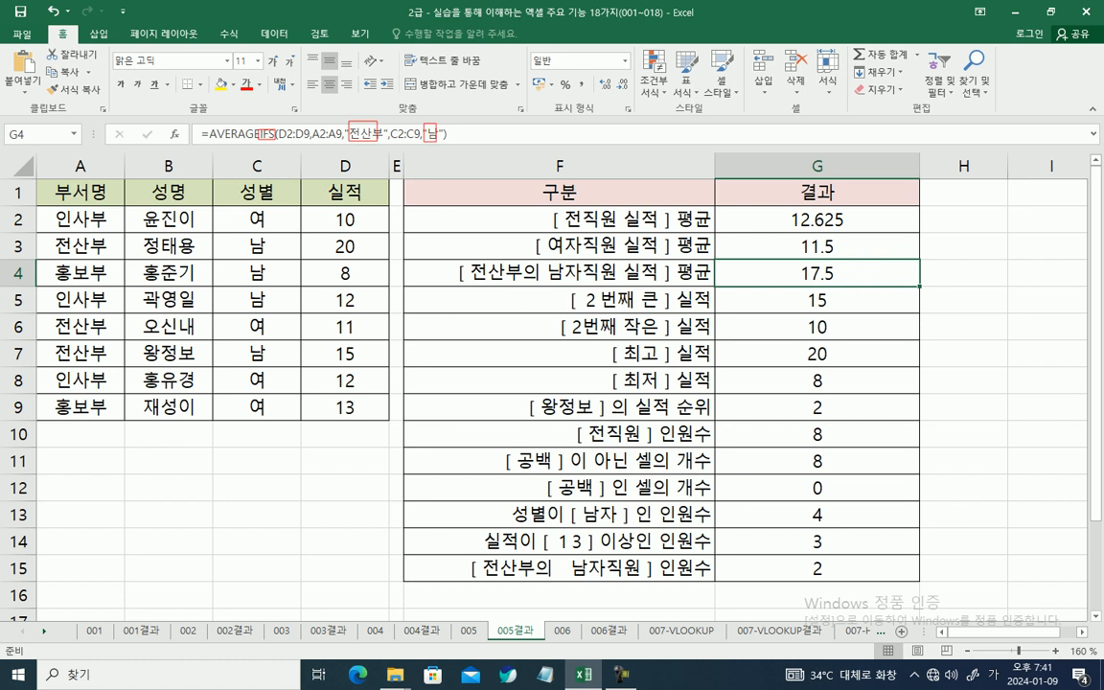
key(Escape)
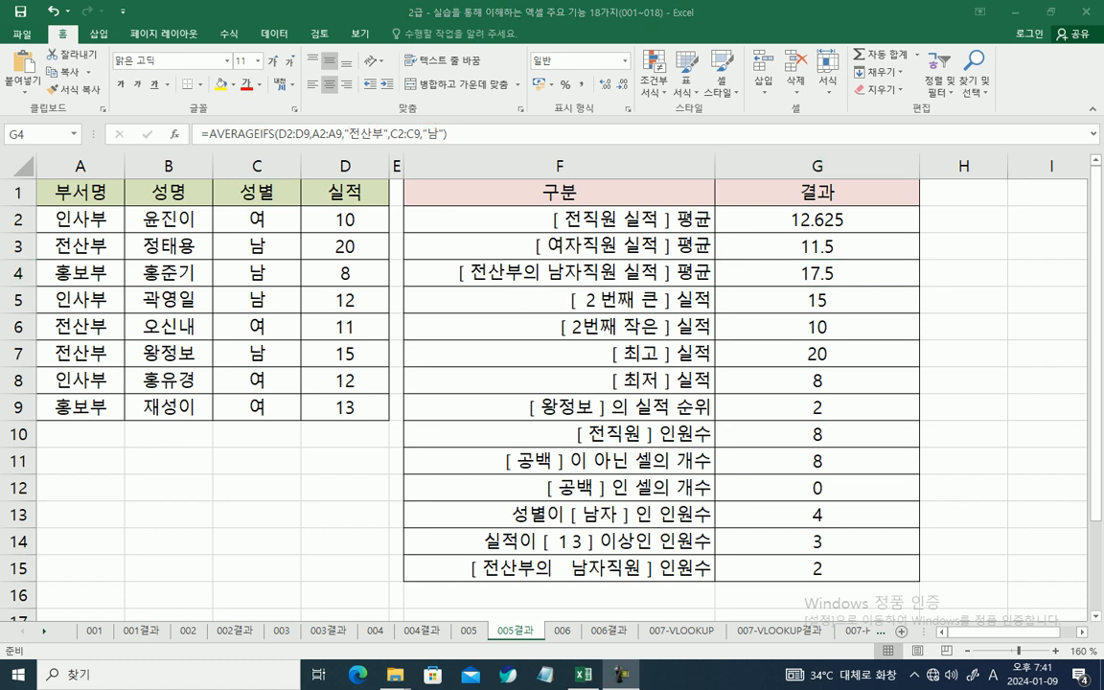
Step: Examine the formulas for second-largest, second-smallest, highest and lowest performance and the performance rank in G5:G9
click(816, 300)
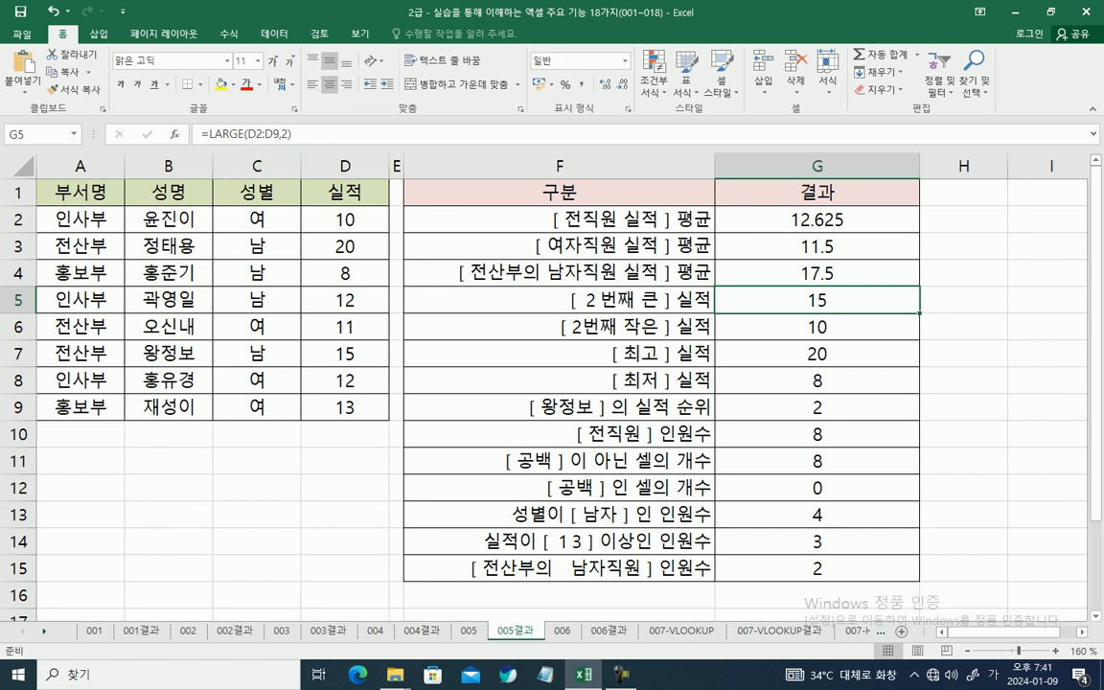
click(816, 326)
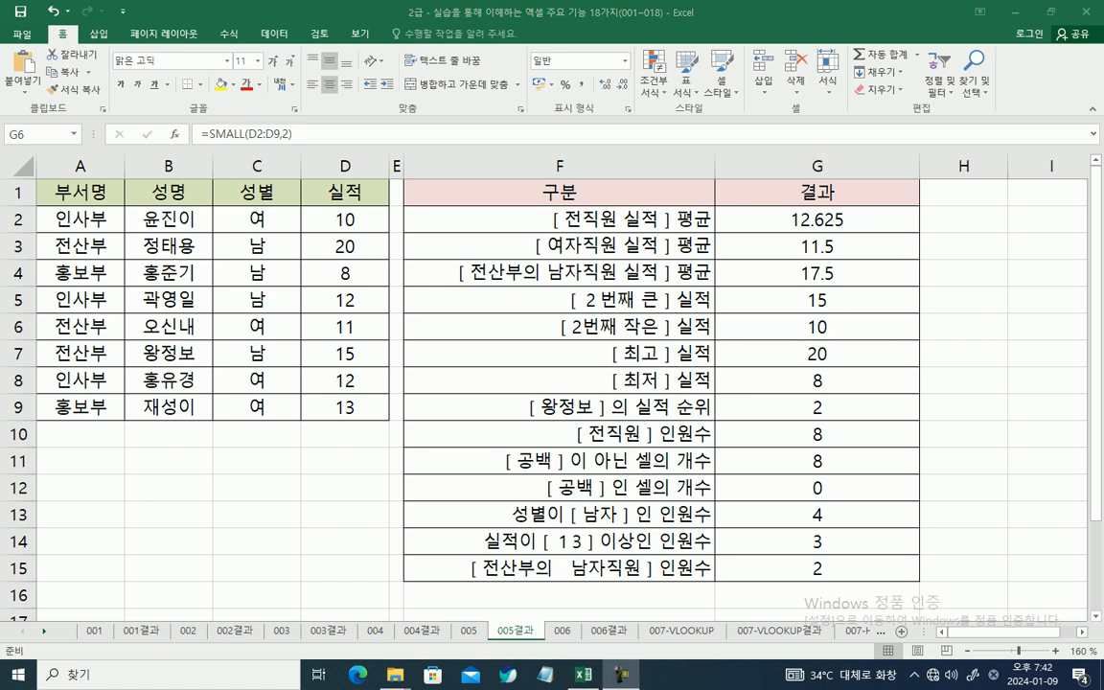
click(816, 353)
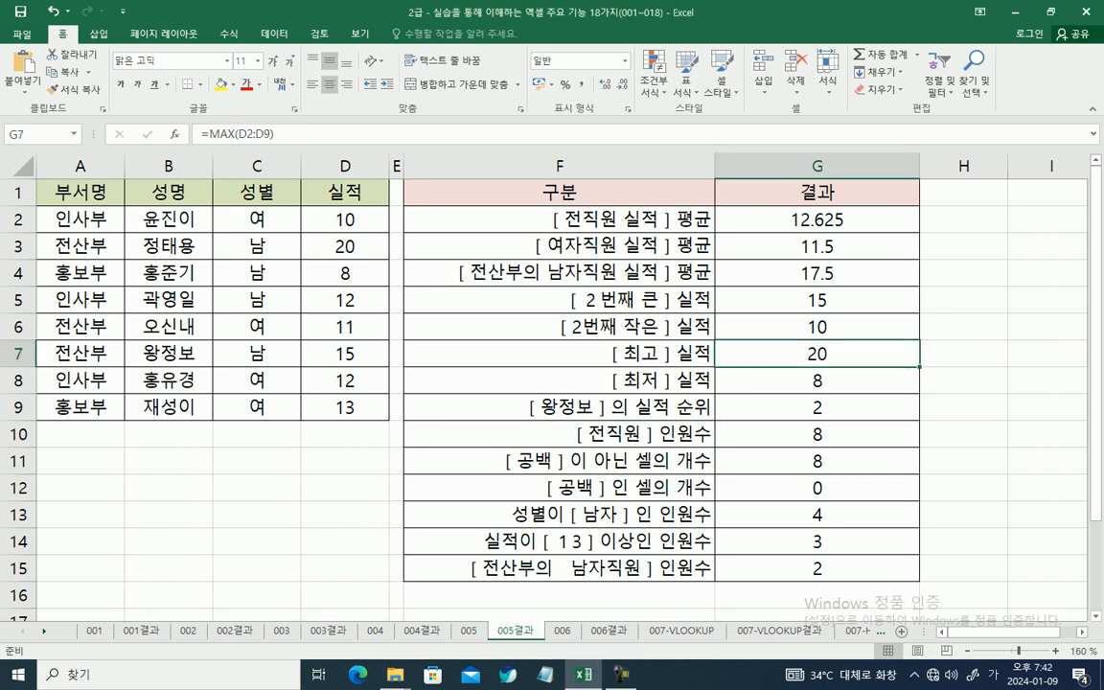
click(816, 380)
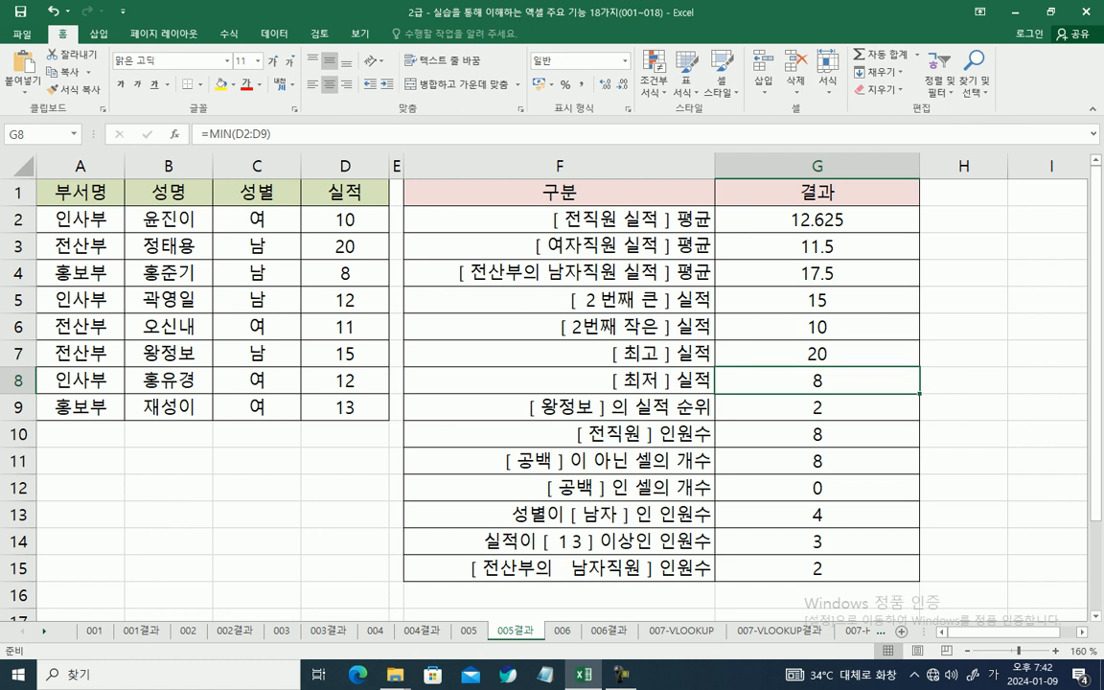
click(816, 407)
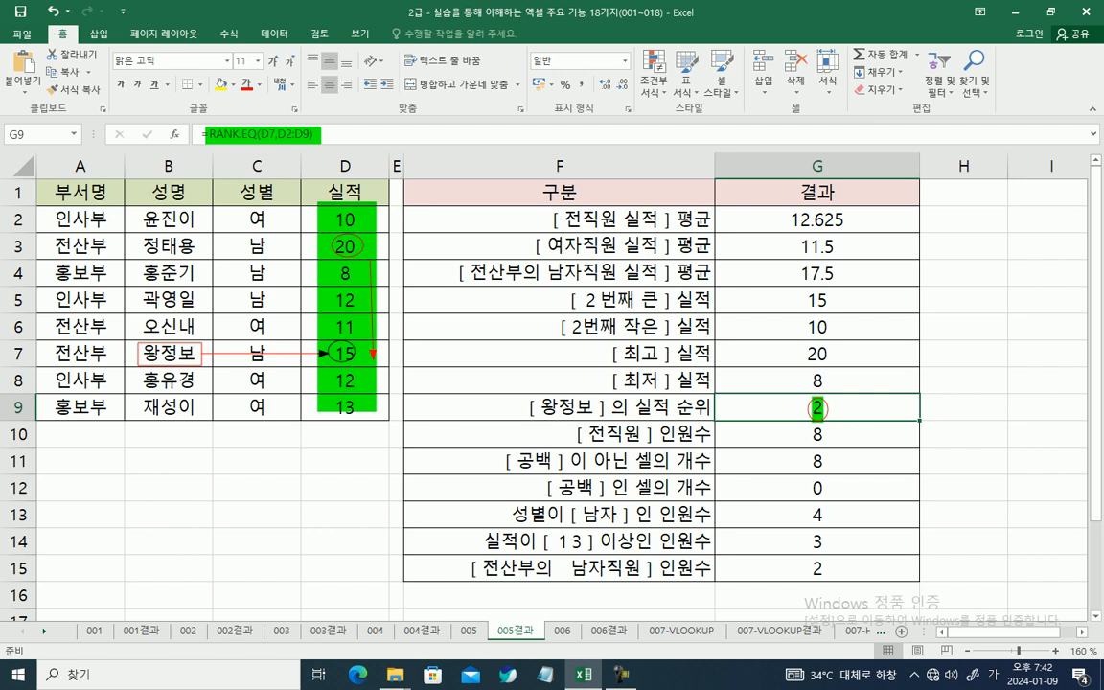
key(Escape)
Step: Examine the employee-count formula in G10 and the non-blank-cell count in G11, including the latter's function arguments
click(817, 434)
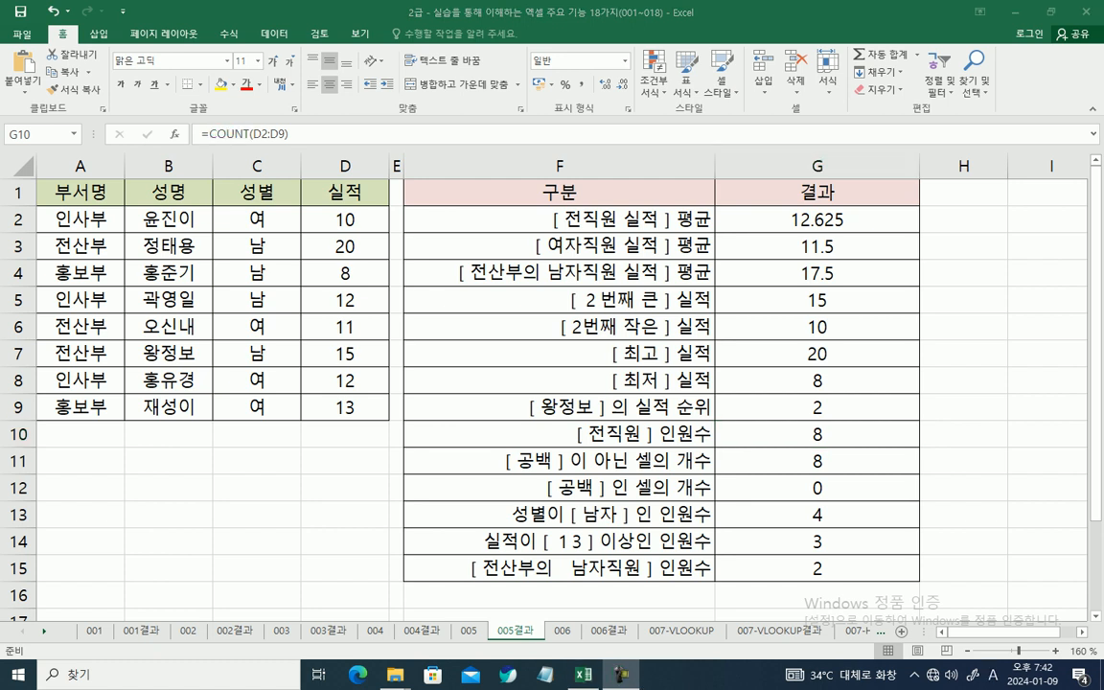
click(817, 461)
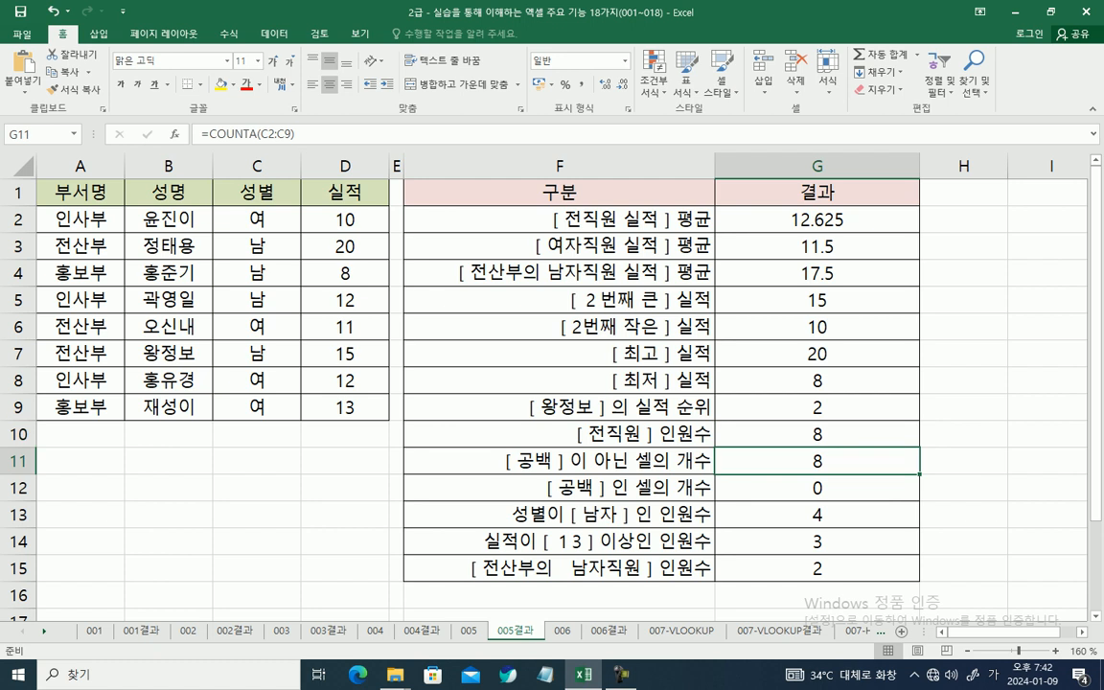
click(245, 135)
click(245, 134)
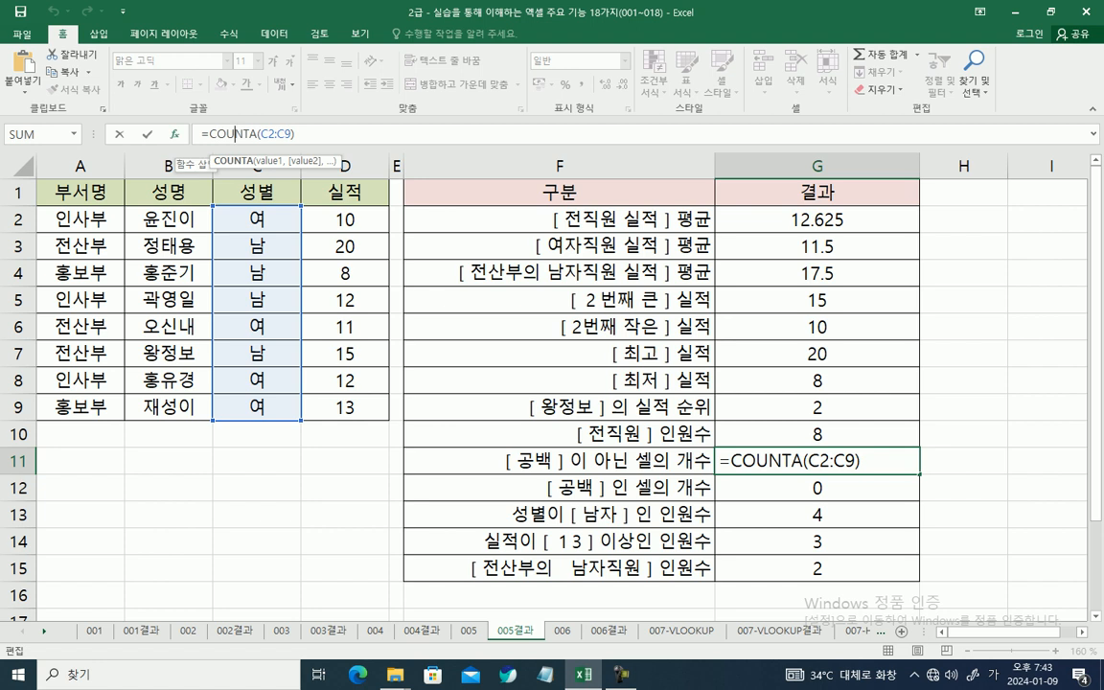
click(175, 134)
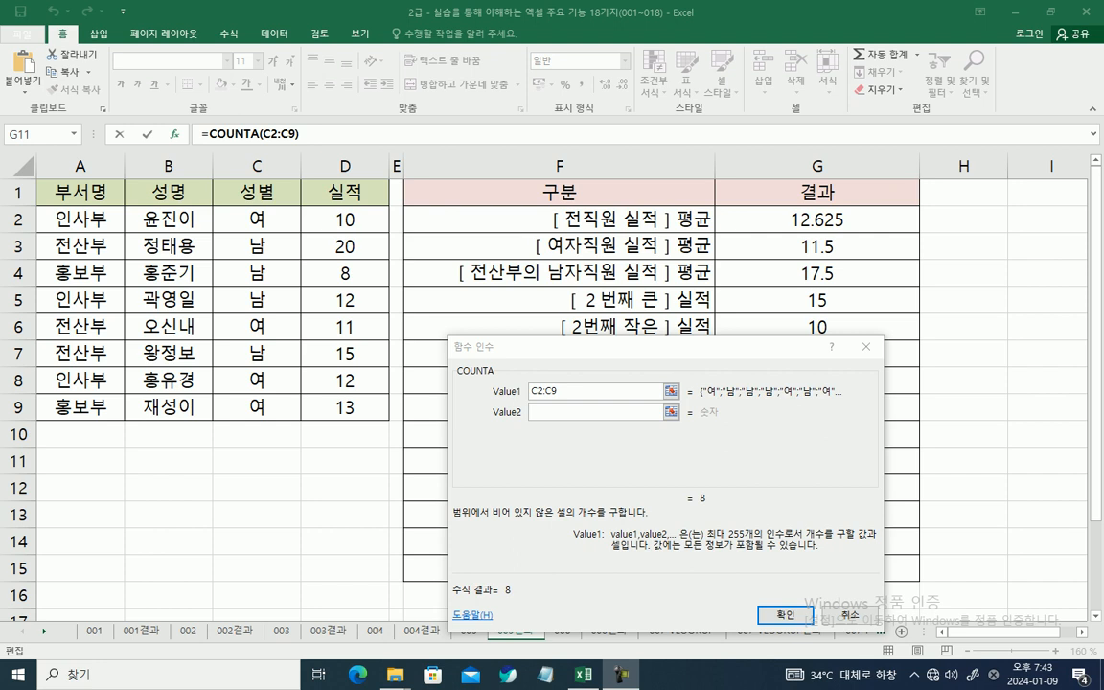
click(850, 615)
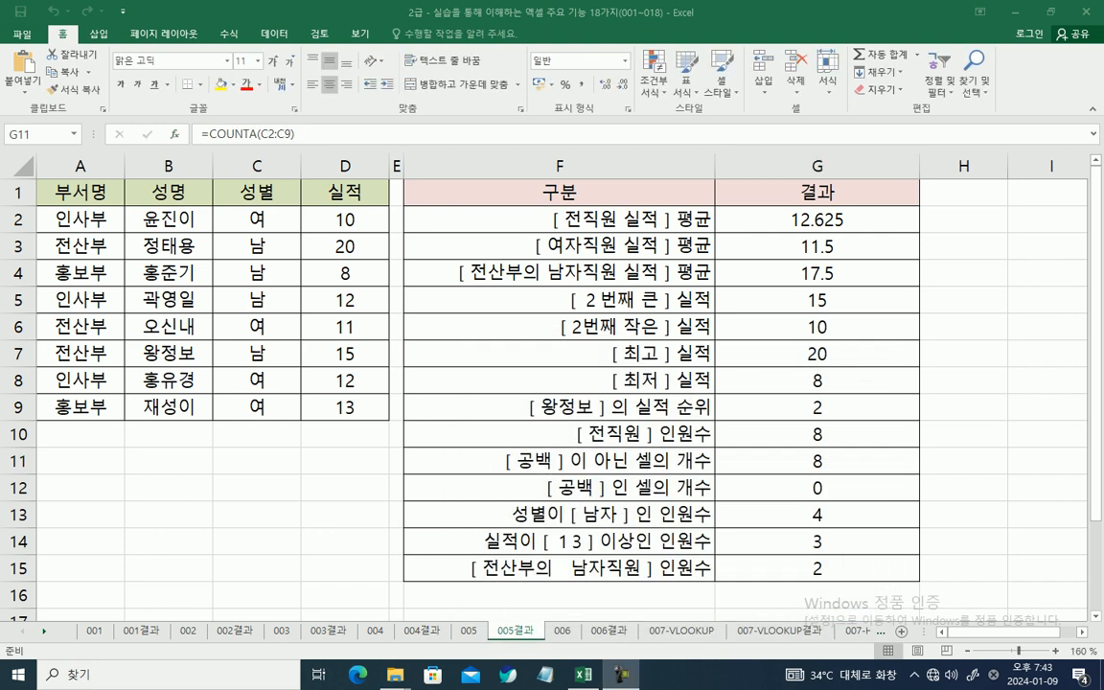
Step: Examine the blank-cell count formula in G12 and the conditional headcount formulas in G13:G15
click(817, 488)
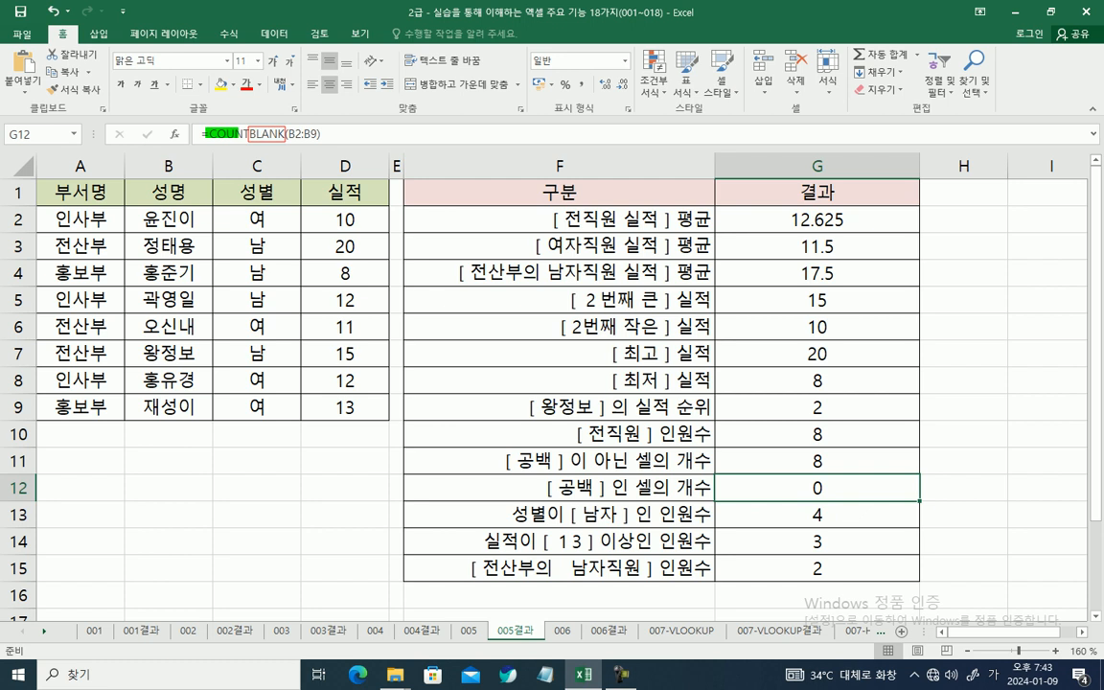
key(Escape)
click(816, 514)
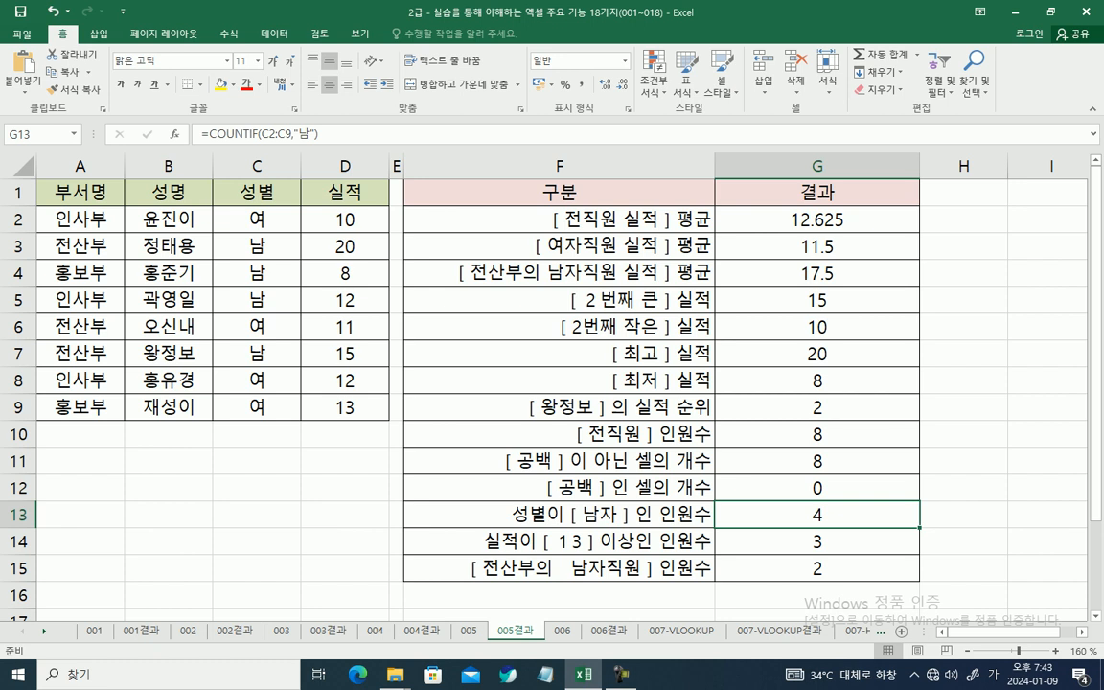
mouse_move(247, 124)
mouse_down()
mouse_move(260, 138)
mouse_move(248, 139)
mouse_up()
key(Escape)
click(816, 514)
click(816, 541)
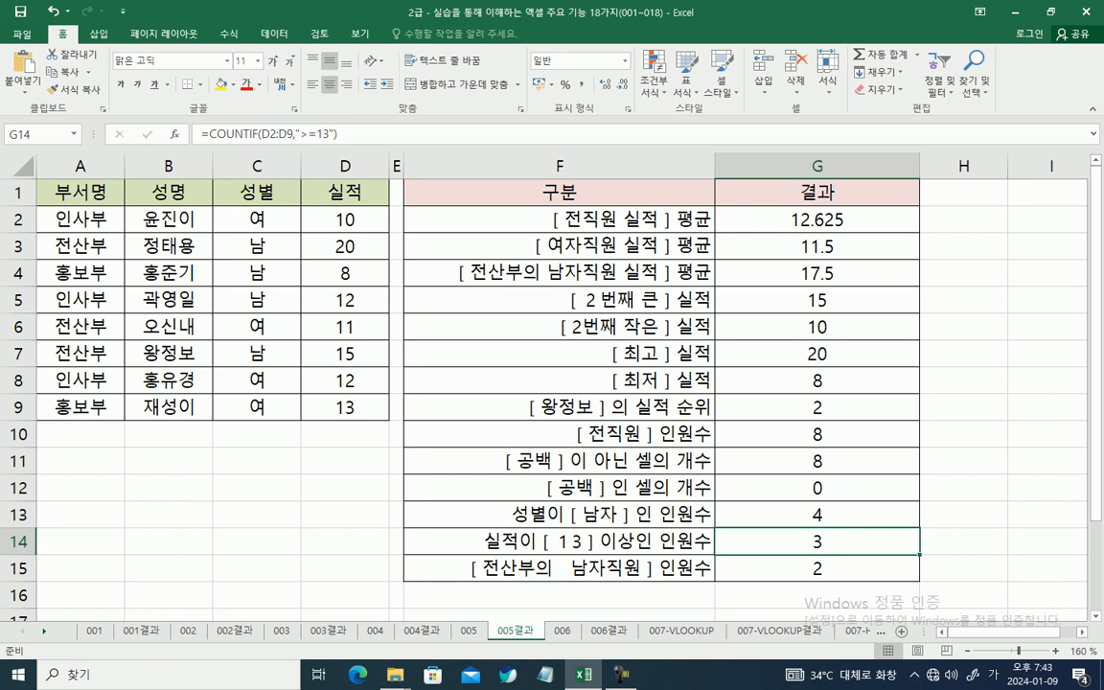
click(817, 568)
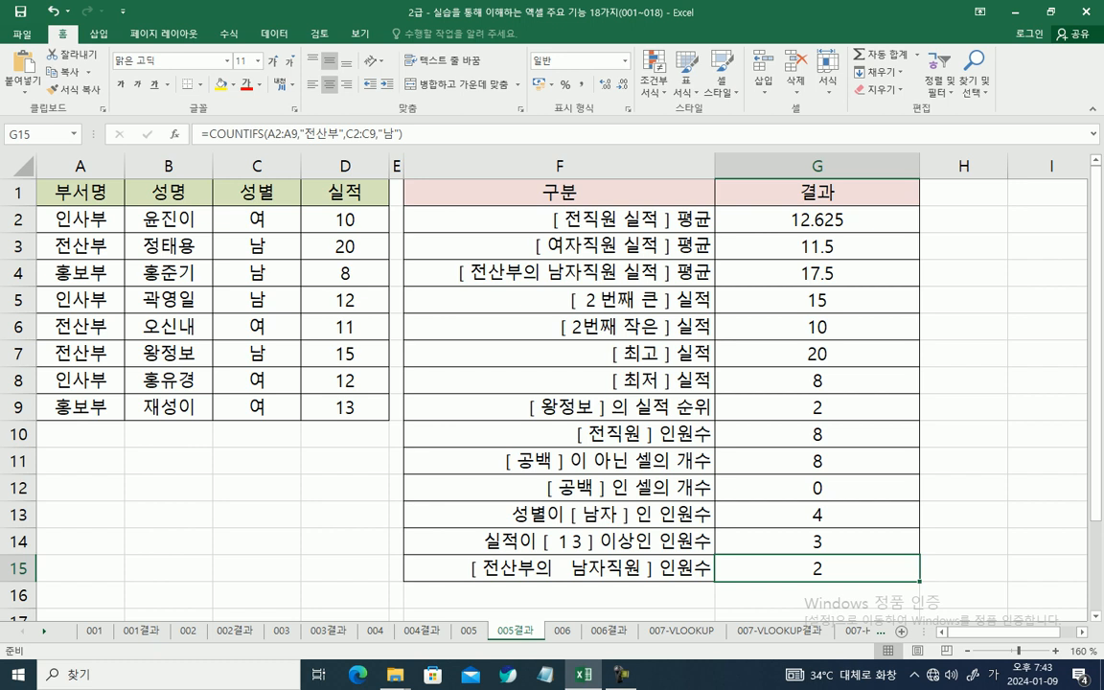
mouse_move(302, 128)
mouse_down()
mouse_move(324, 140)
mouse_move(392, 141)
mouse_up()
key(Escape)
Step: On sheet 005, calculate all employees' average performance in G2 with AVERAGE over D2:D9
key(ctrl+Page_Up)
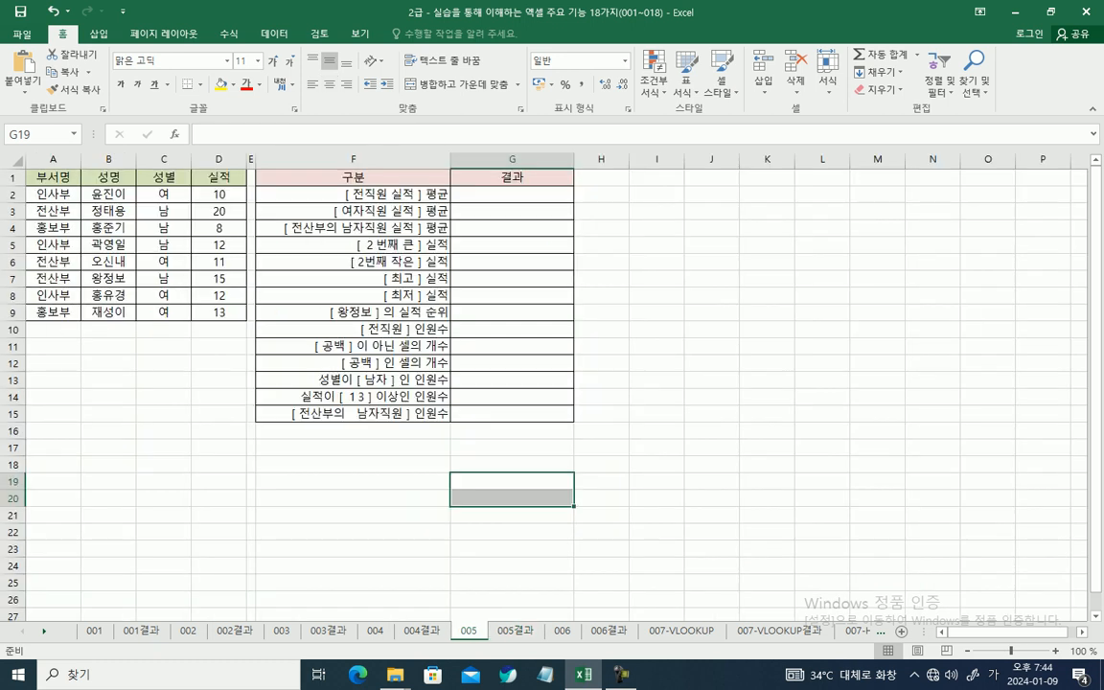
scroll(552, 383, up, 5)
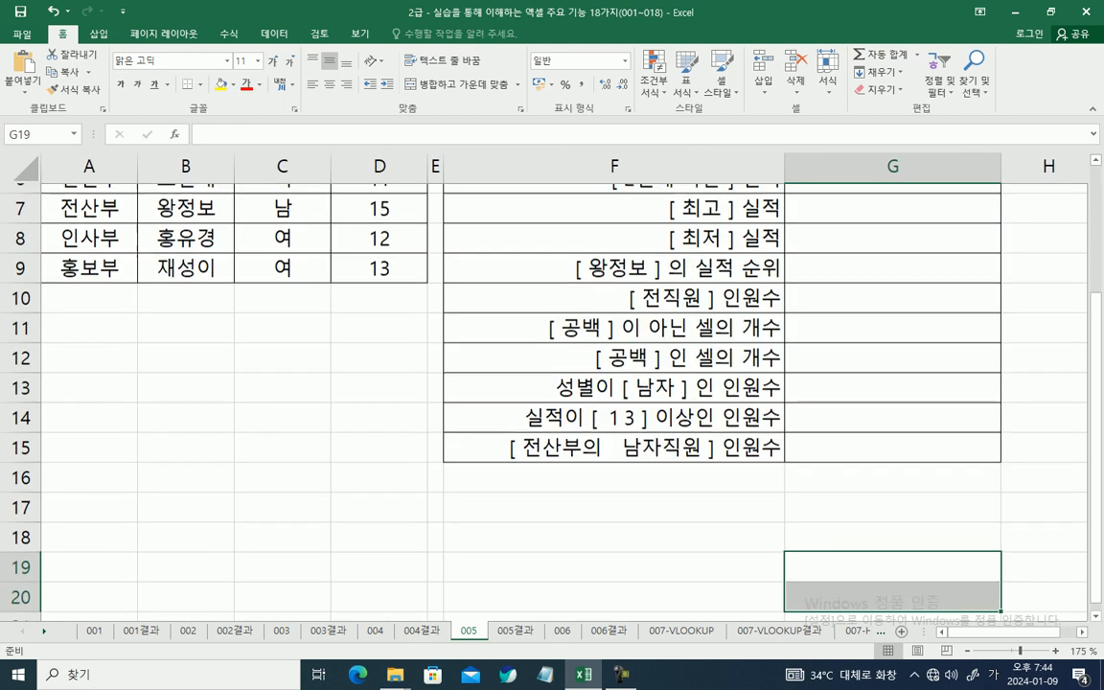
ctrl+scroll(552, 384, down, 1)
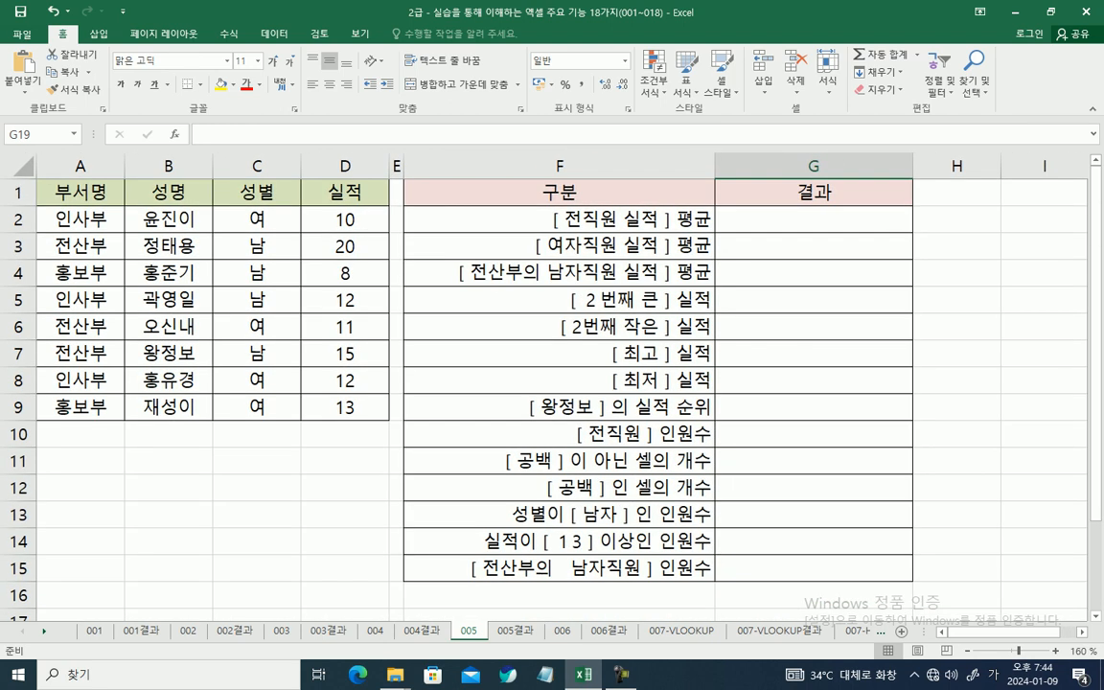
click(814, 219)
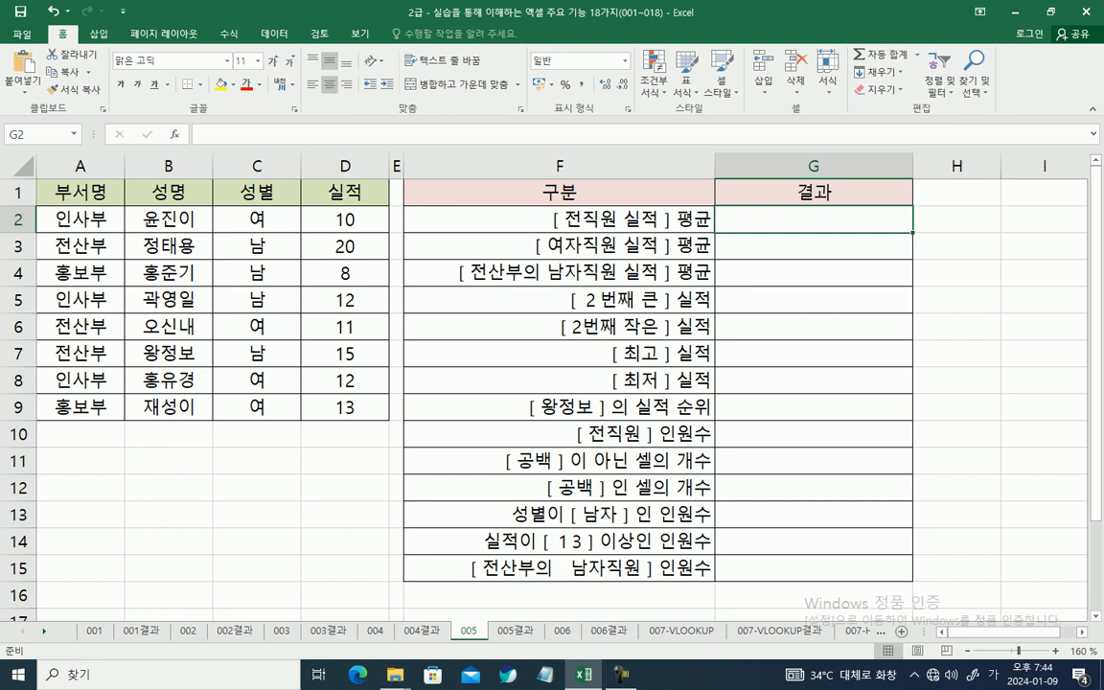
click(272, 134)
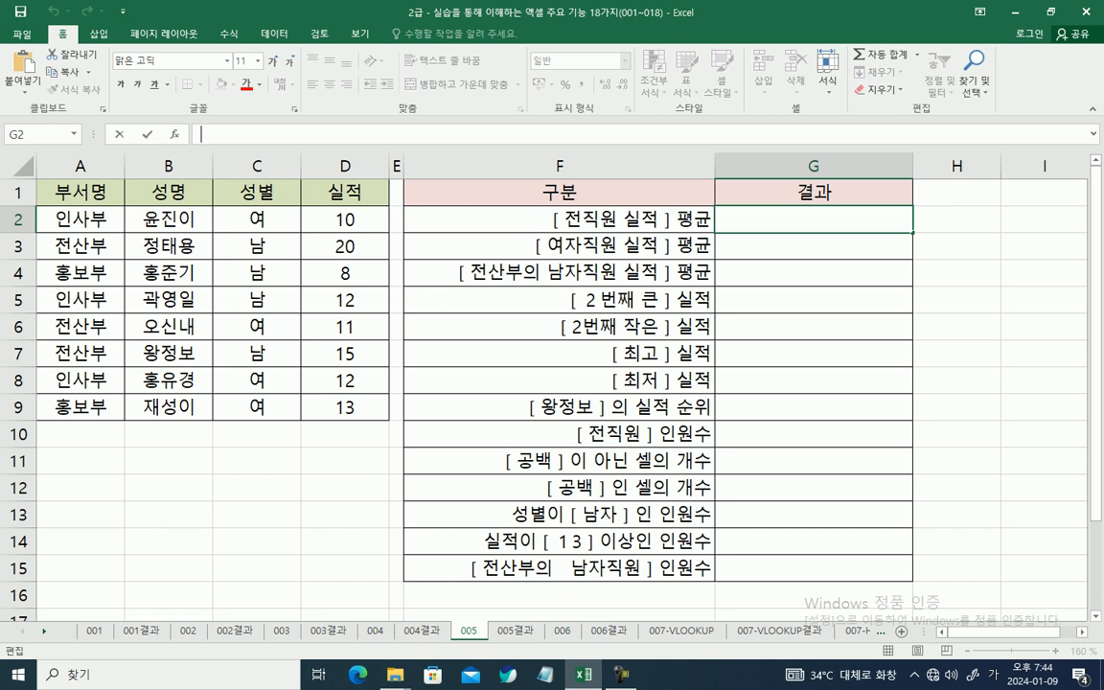
text(=AV)
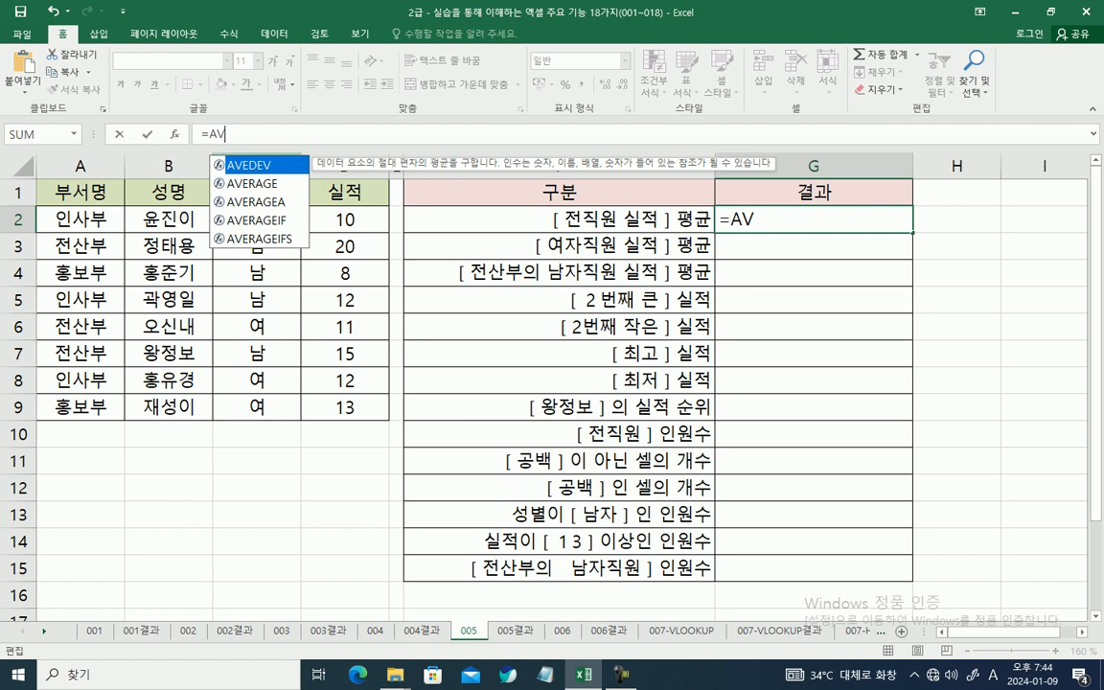
key(Down)
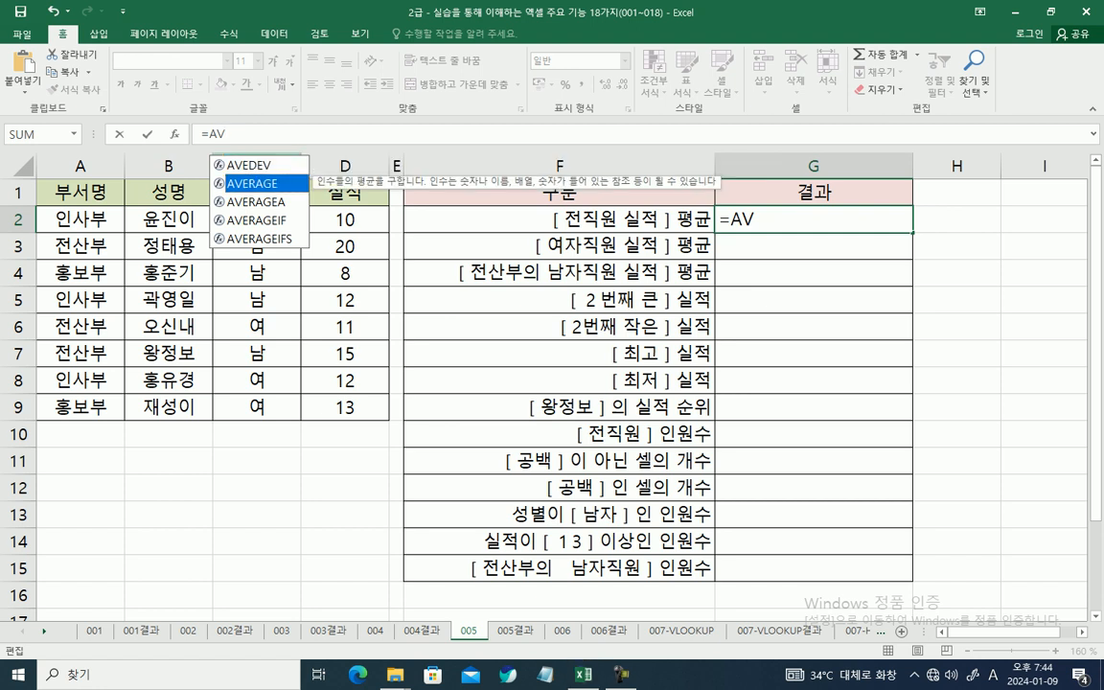
key(Tab)
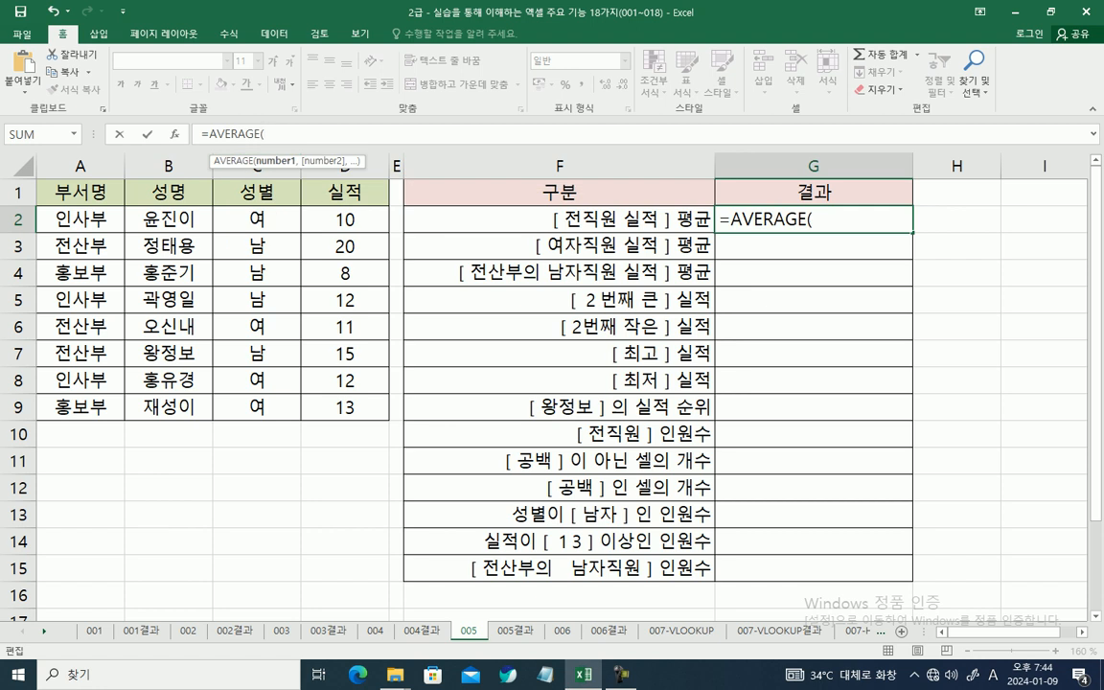
drag(345, 219, 379, 410)
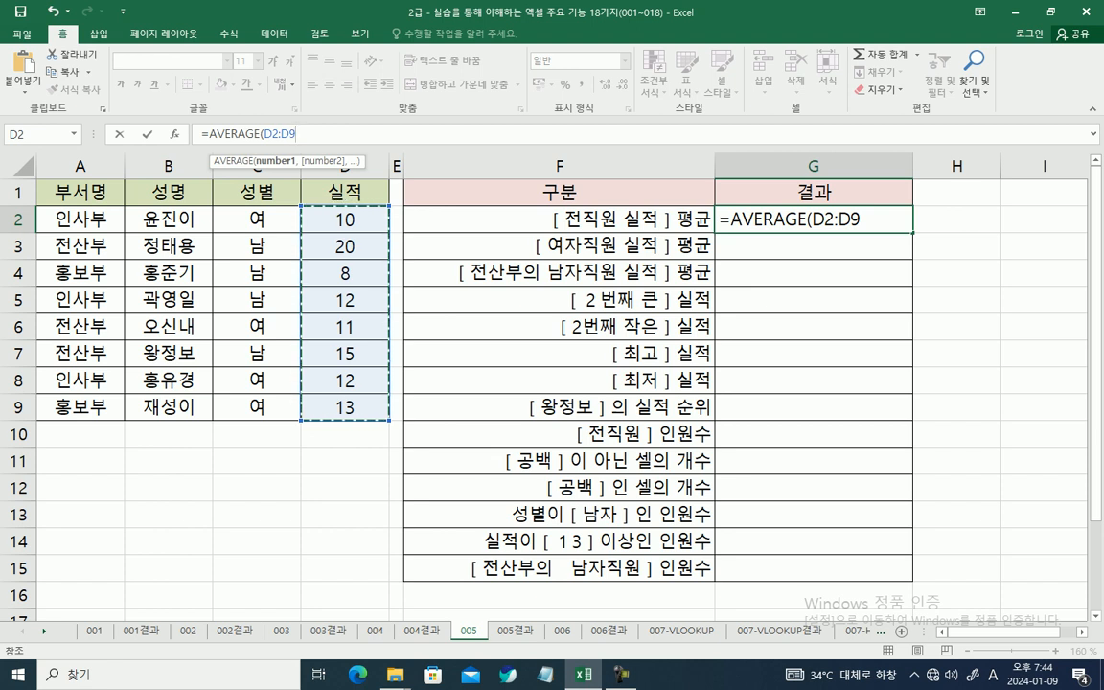
key(Return)
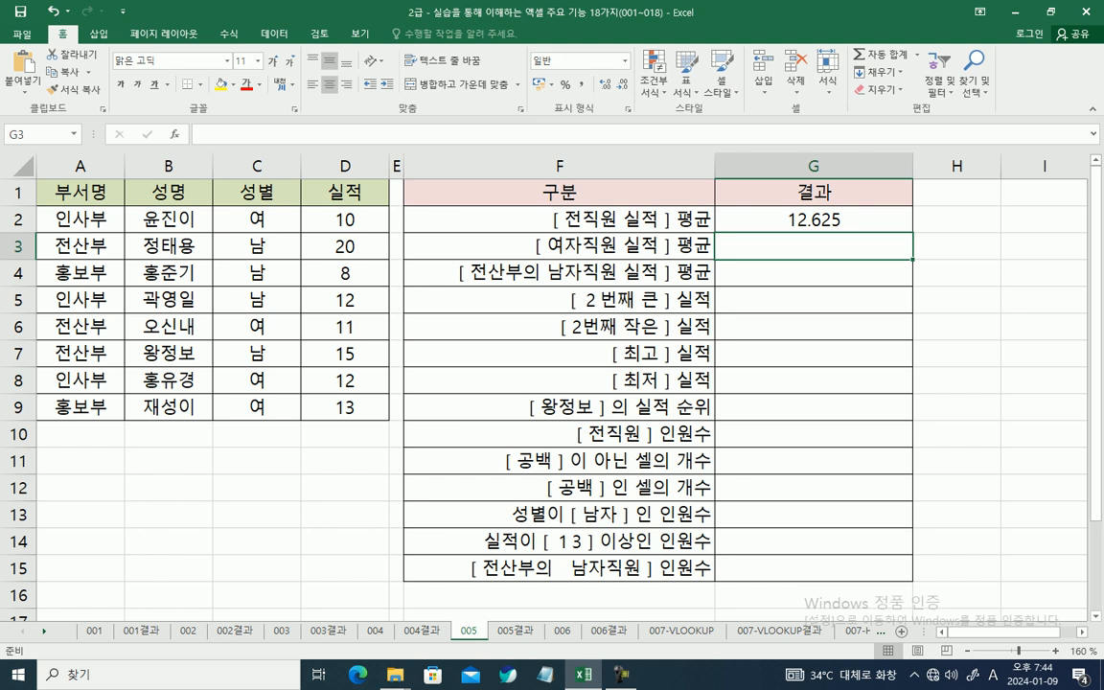
Step: Start an AVERAGEIF formula in G3 for the female employees' average performance and open its function arguments
key(F2)
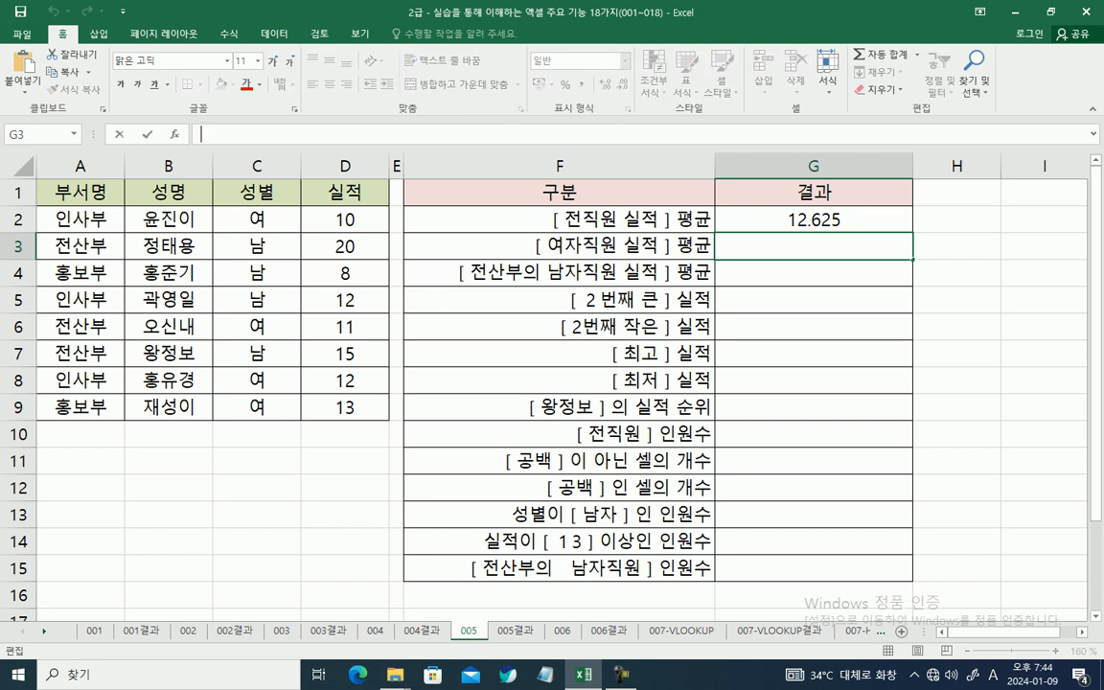
text(=AV)
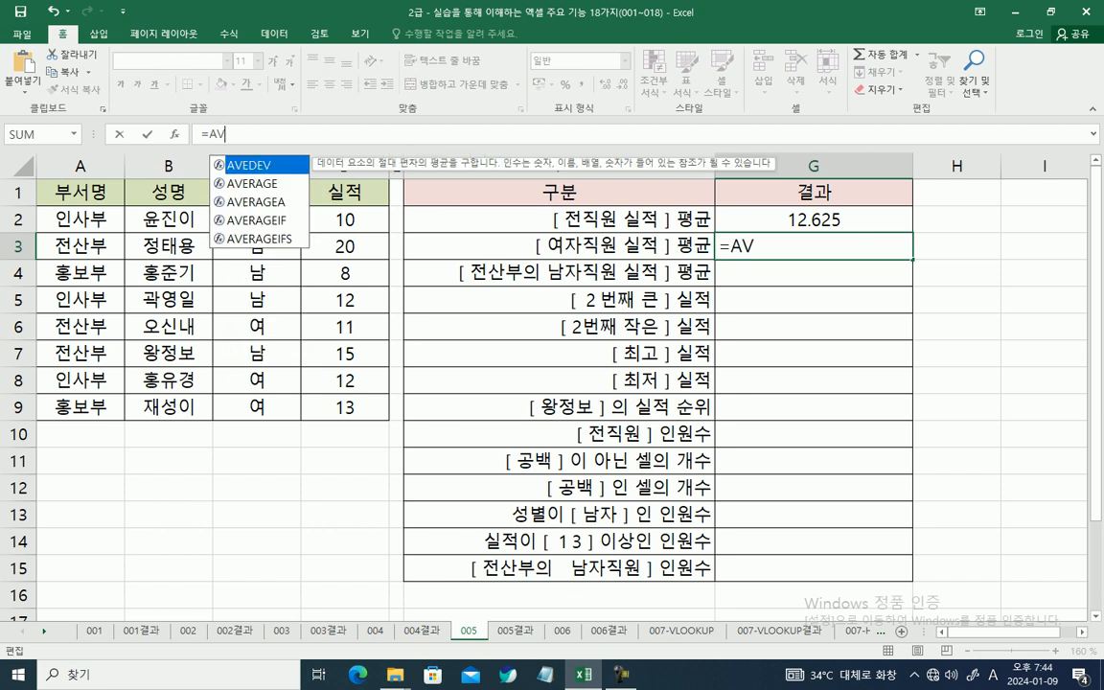
key(Down)
key(Down)
key(Down)
key(Down)
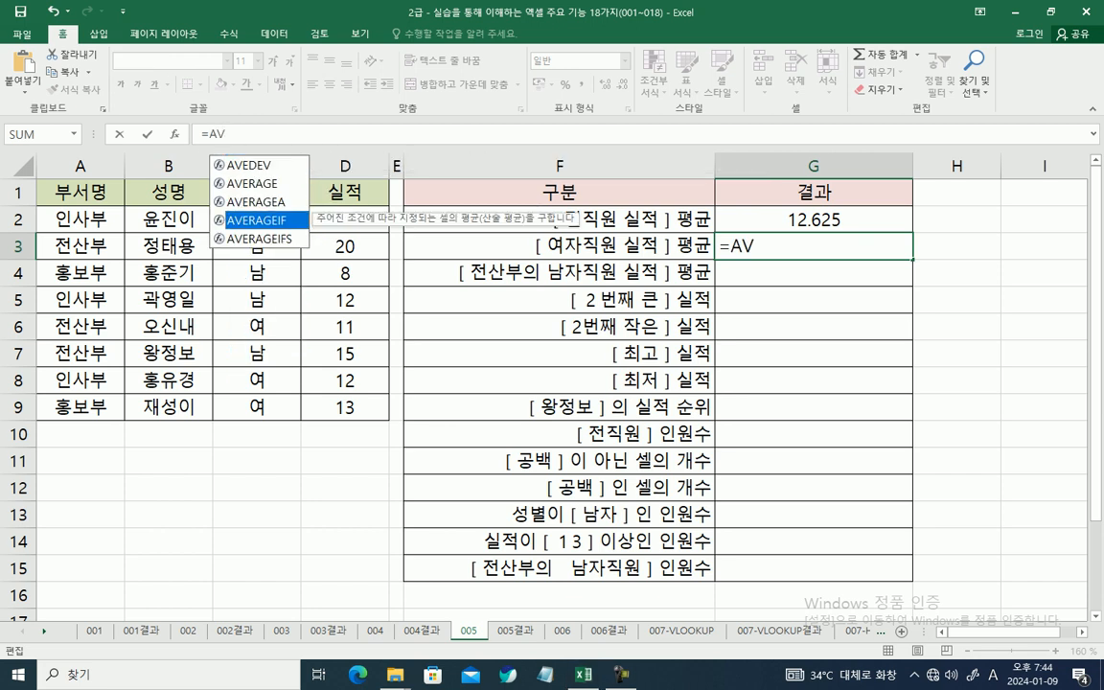
key(Tab)
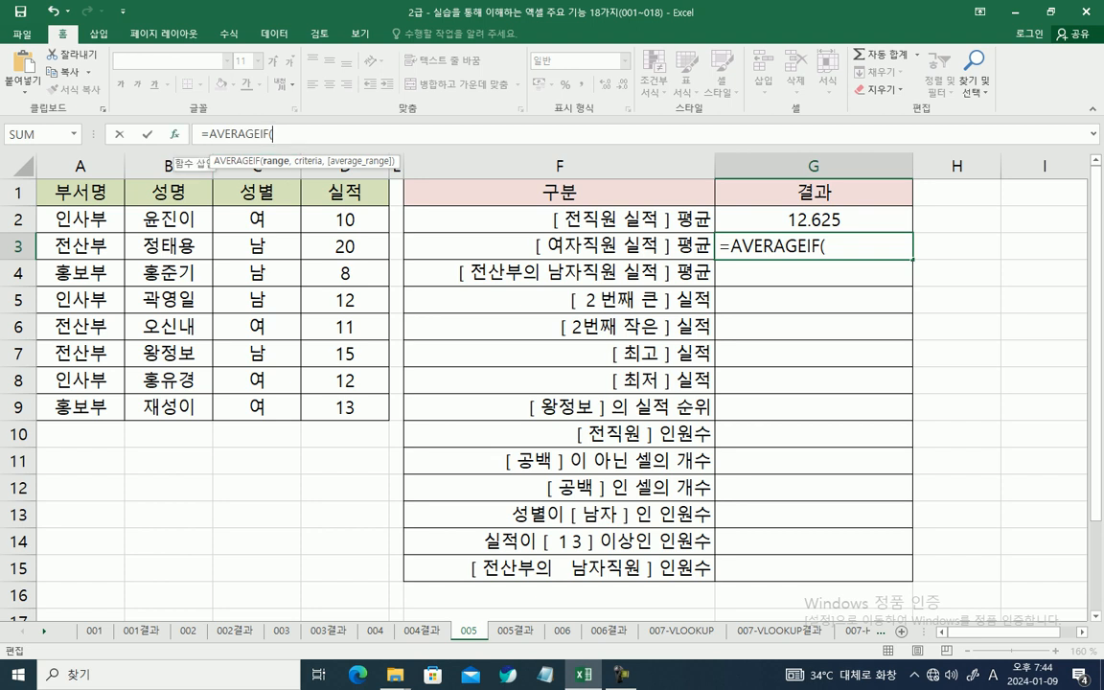
click(175, 135)
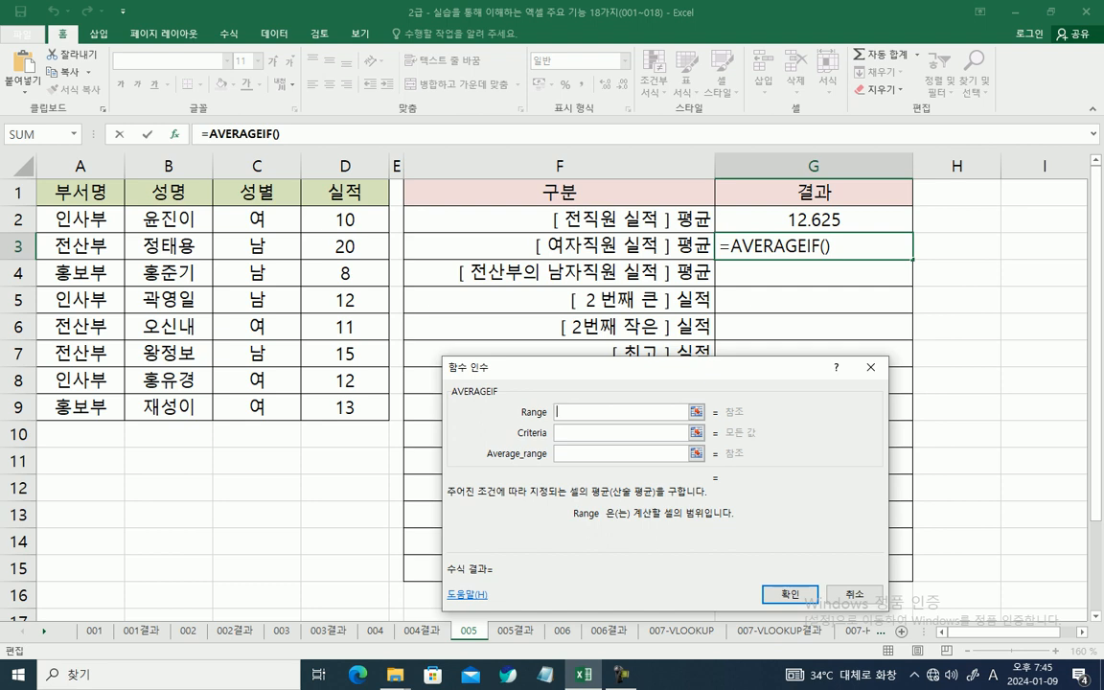
Step: Complete G3's AVERAGEIF with range C2:C9, criteria "여" and average range D2:D9
click(620, 433)
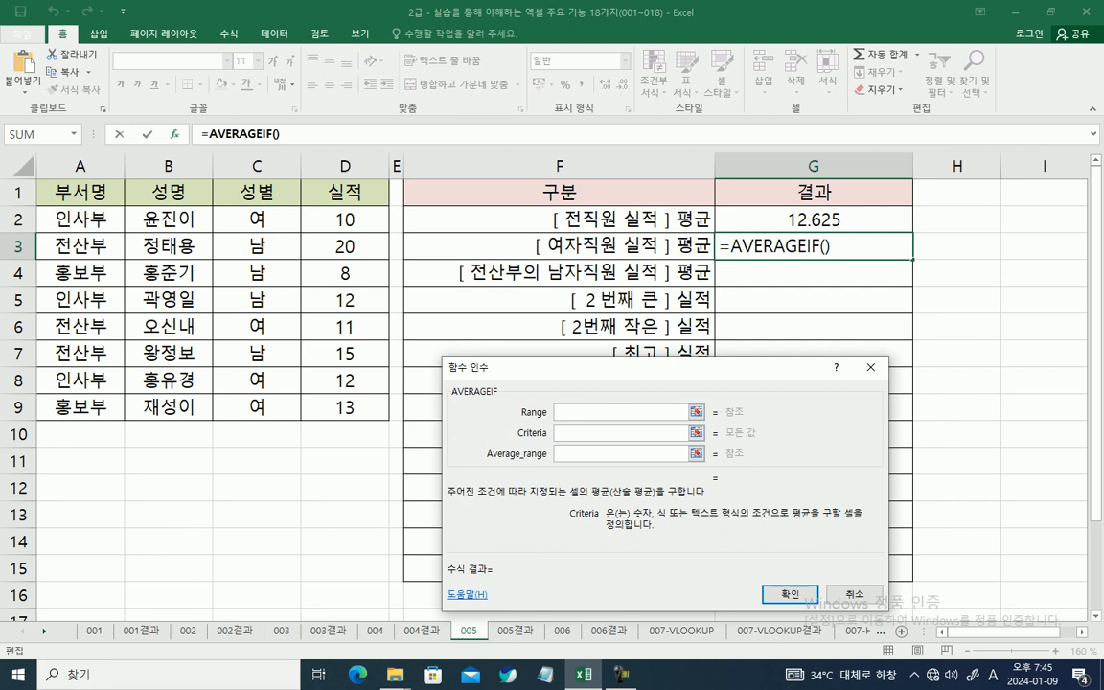
key(Hangul)
text(여)
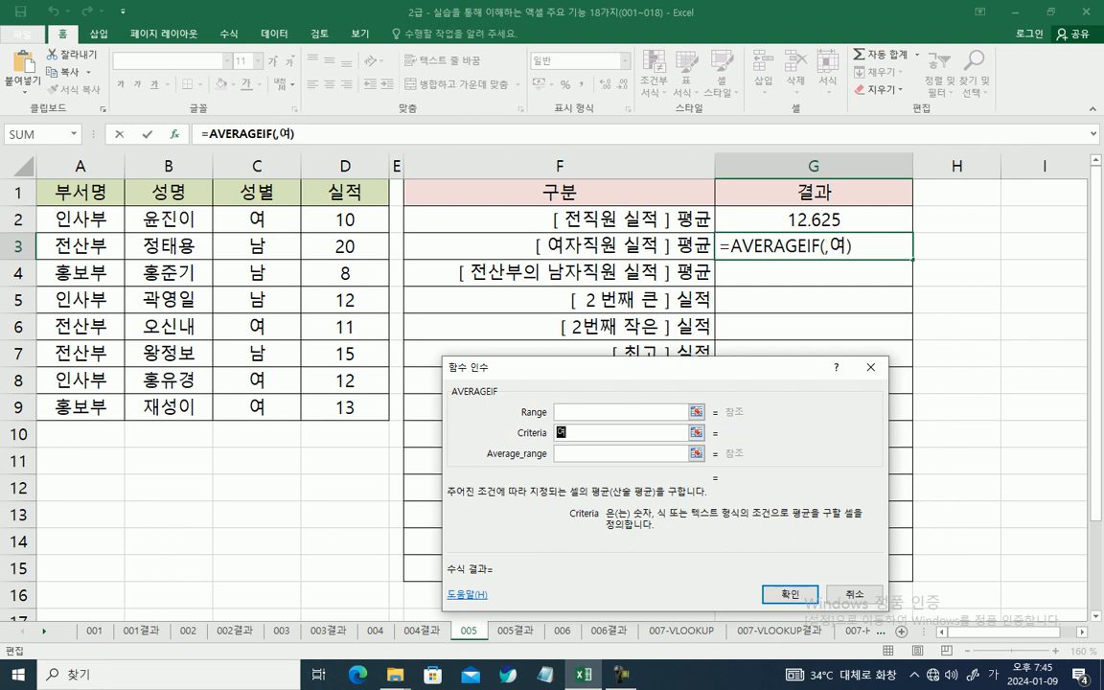
click(644, 412)
drag(256, 218, 257, 406)
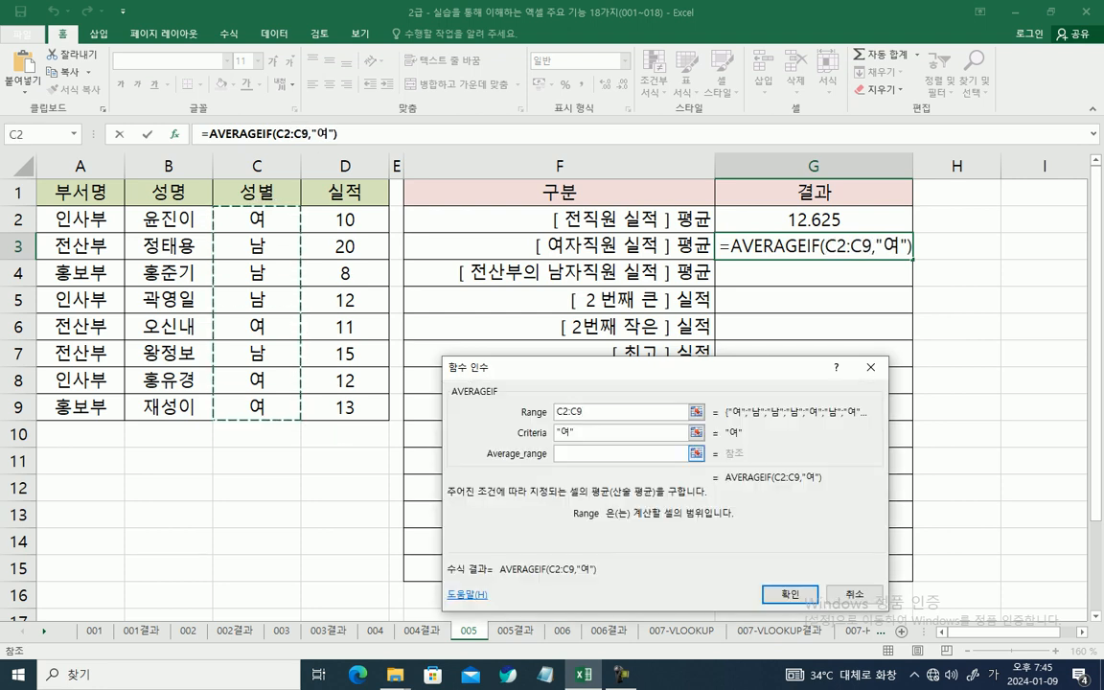
click(621, 453)
drag(345, 219, 347, 406)
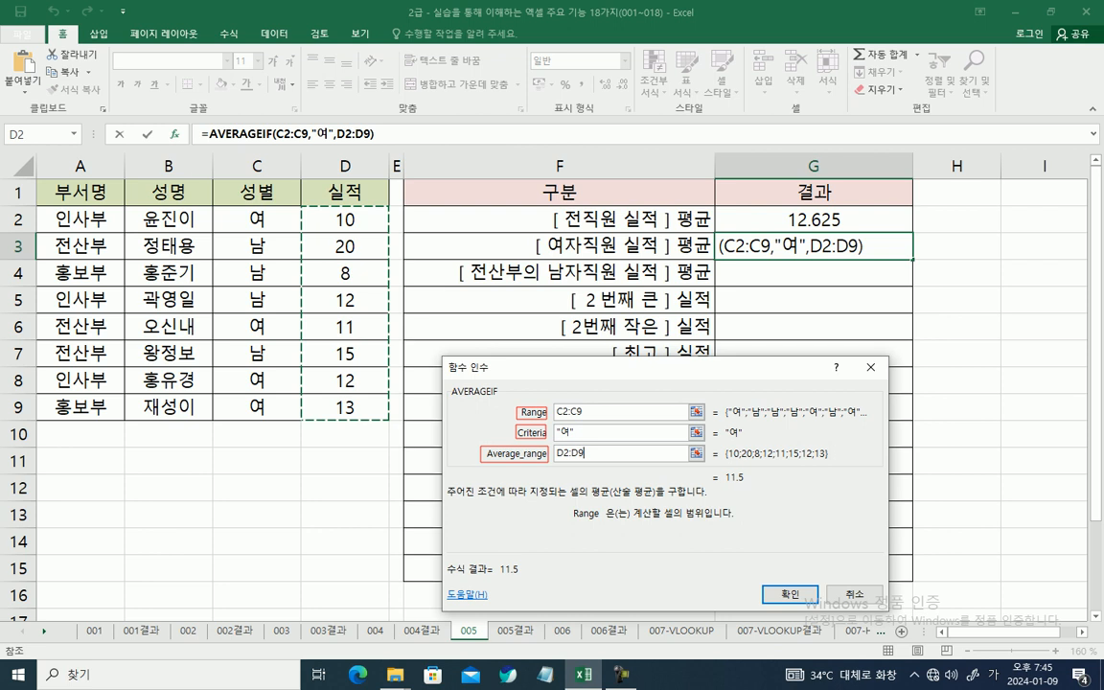
drag(495, 562, 537, 579)
key(Escape)
click(789, 594)
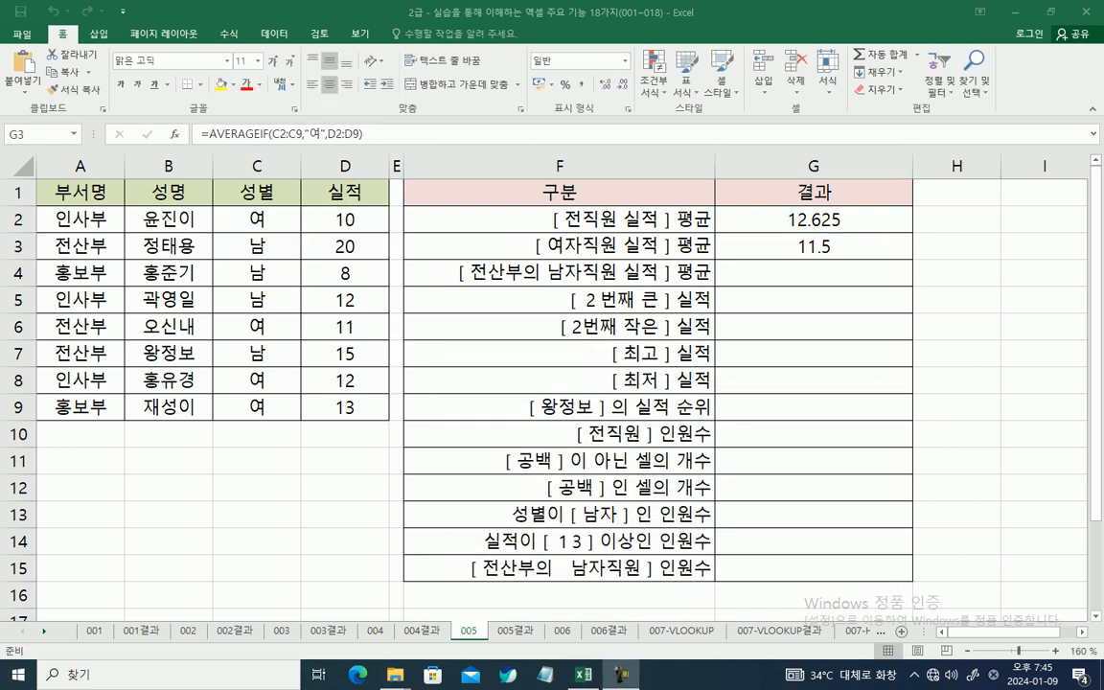
Step: Start an AVERAGEIFS formula in G4 for the 전산부 male employees' average performance and open its function arguments
click(814, 273)
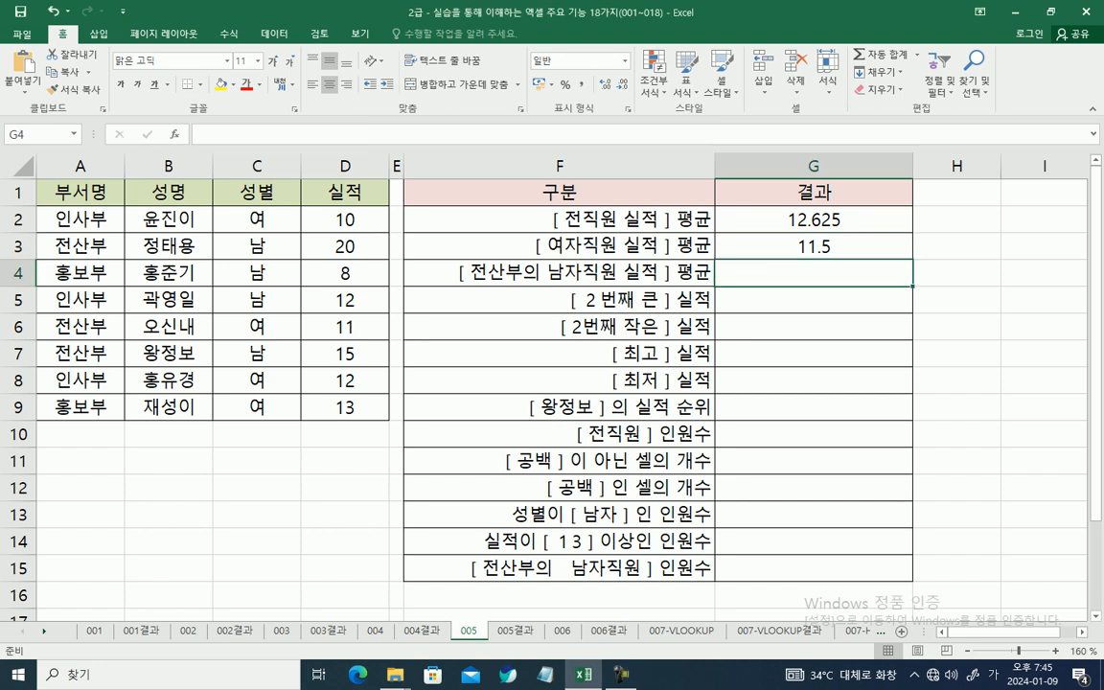
text(=ㅁ)
key(BackSpace)
key(Hangul)
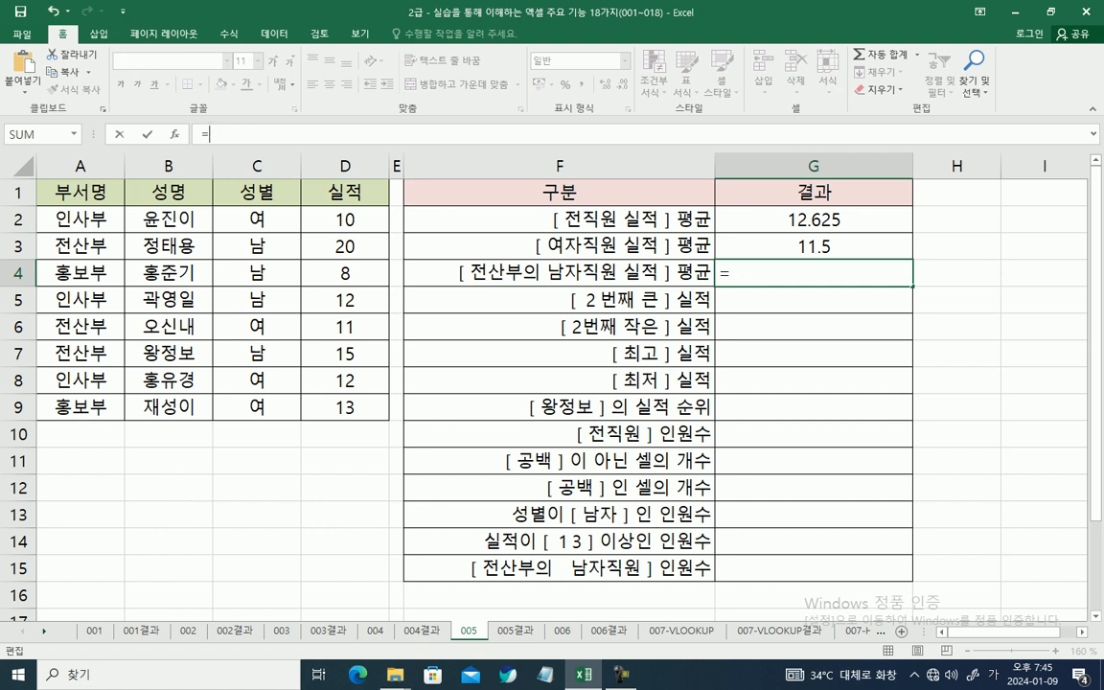
text(AV)
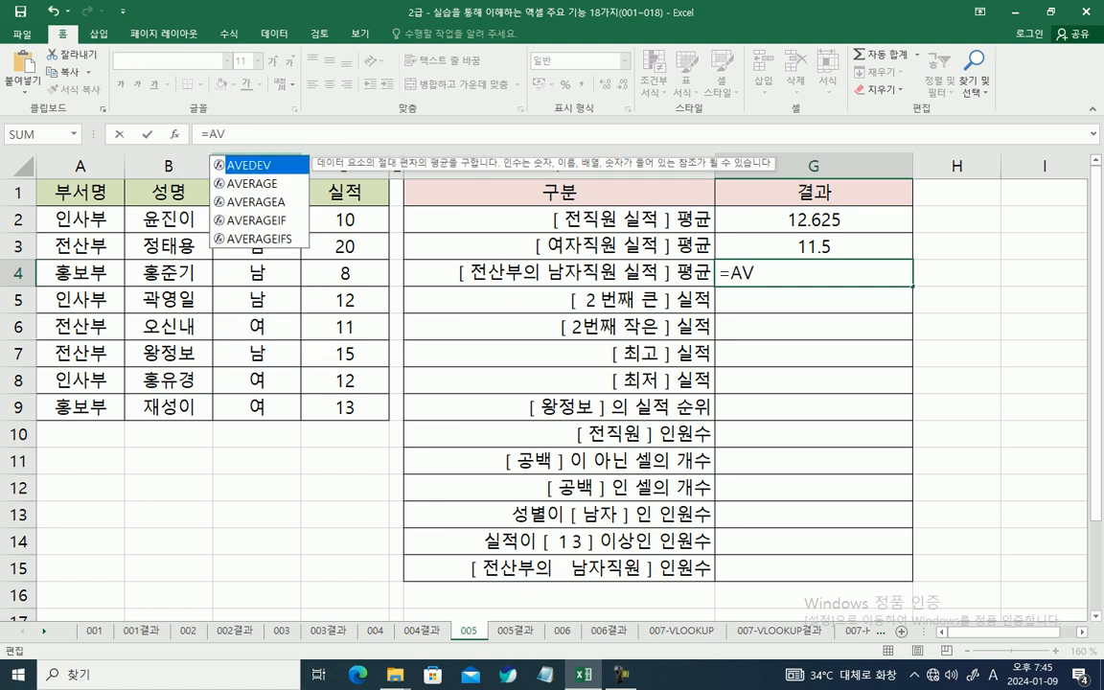
key(Down)
key(Down)
key(Down)
key(Down)
key(Tab)
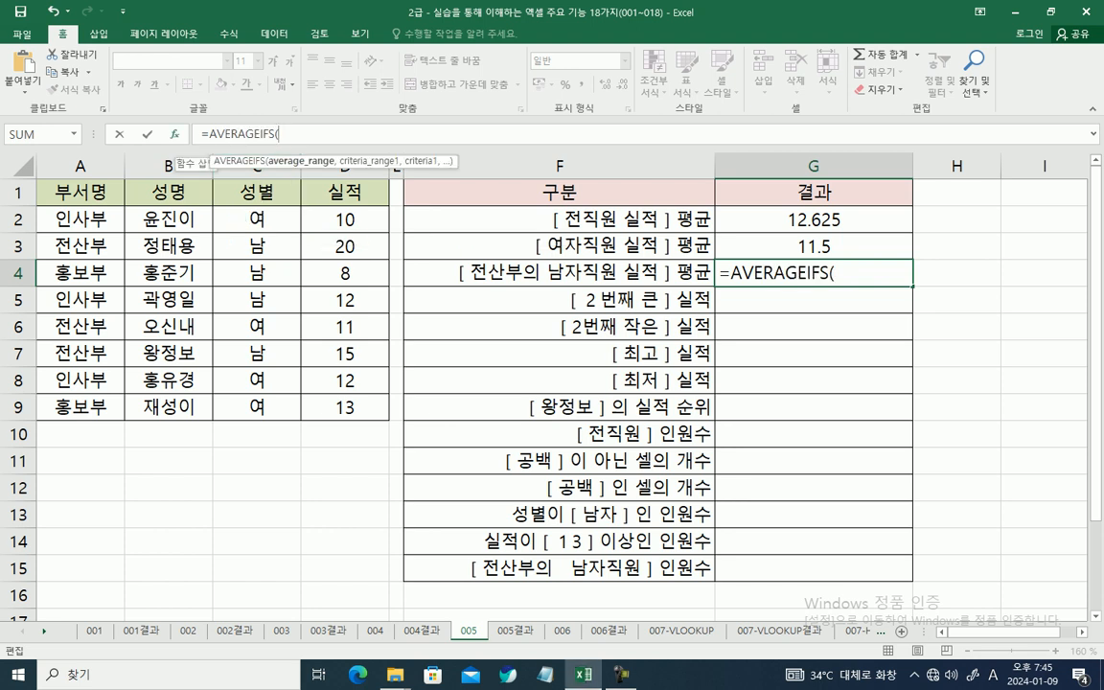
key(ctrl+a)
drag(632, 347, 613, 387)
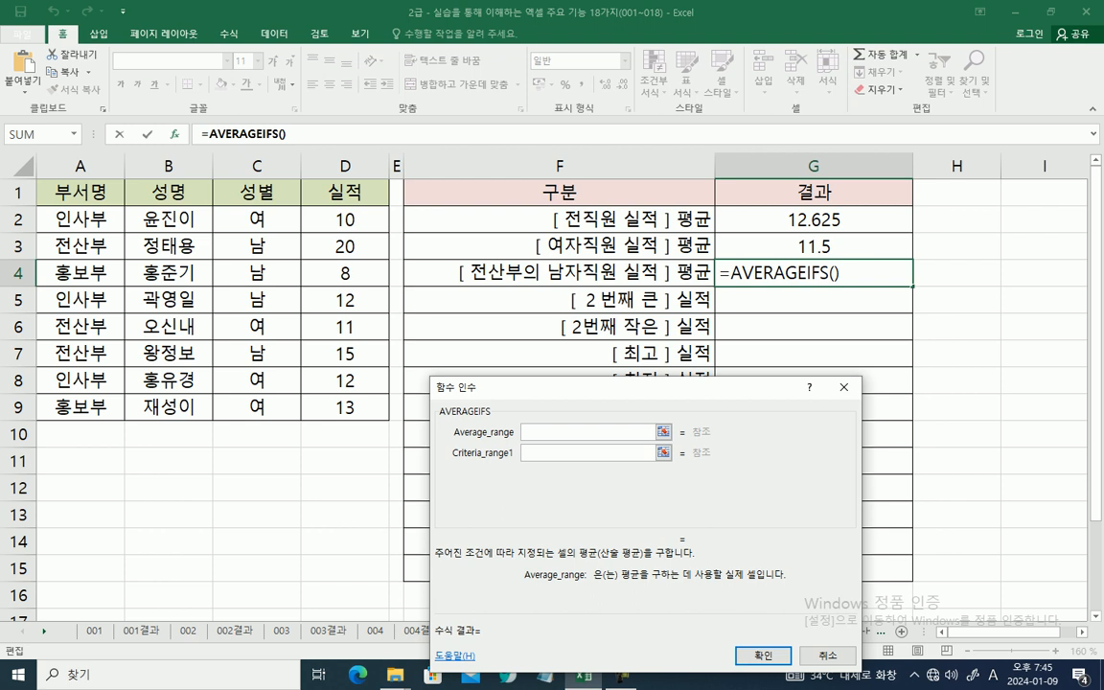
Step: Set G4's average range to D2:D9 and its first condition to "전산부" in A2:A9
drag(345, 219, 368, 412)
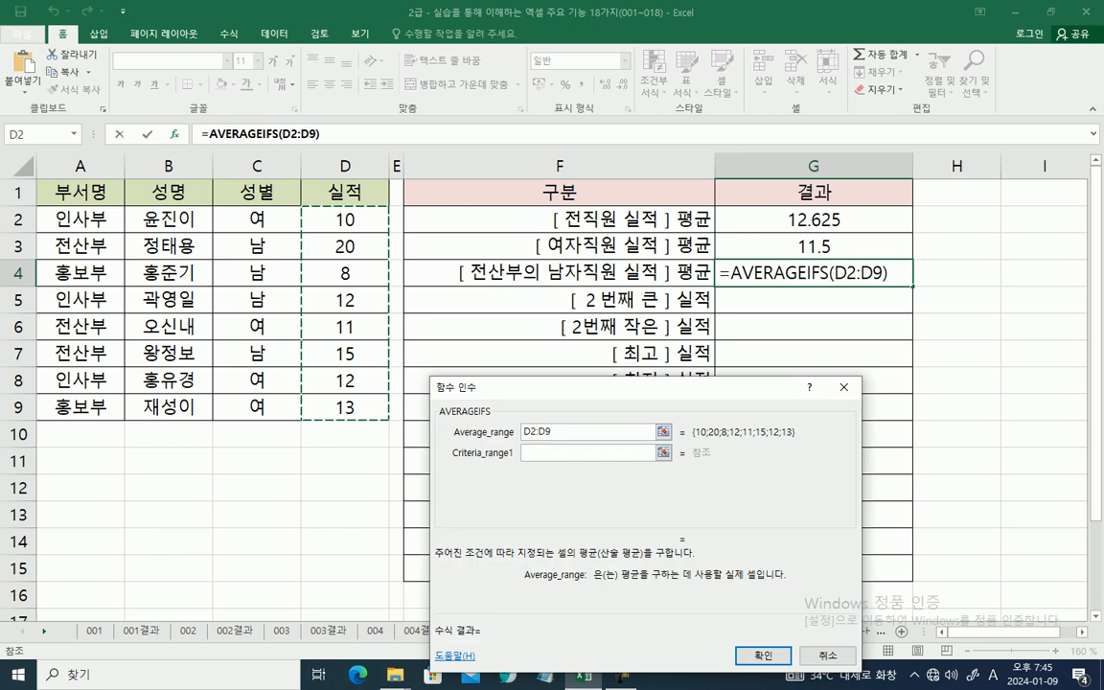
key(Tab)
key(Tab)
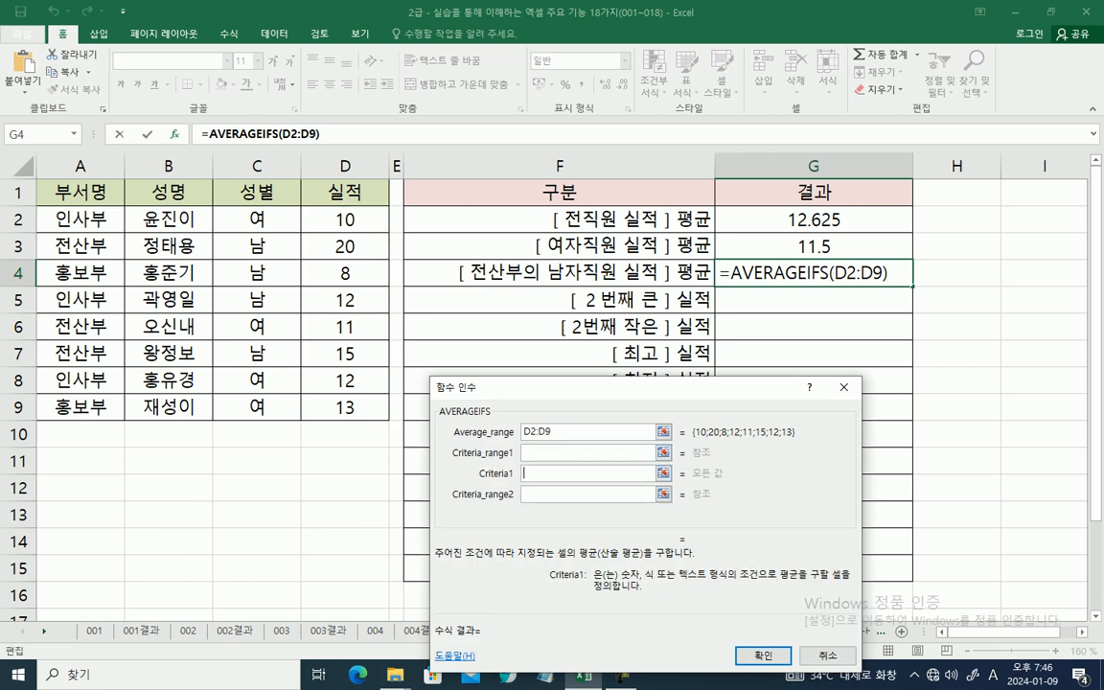
key(Hangul)
text(전산부)
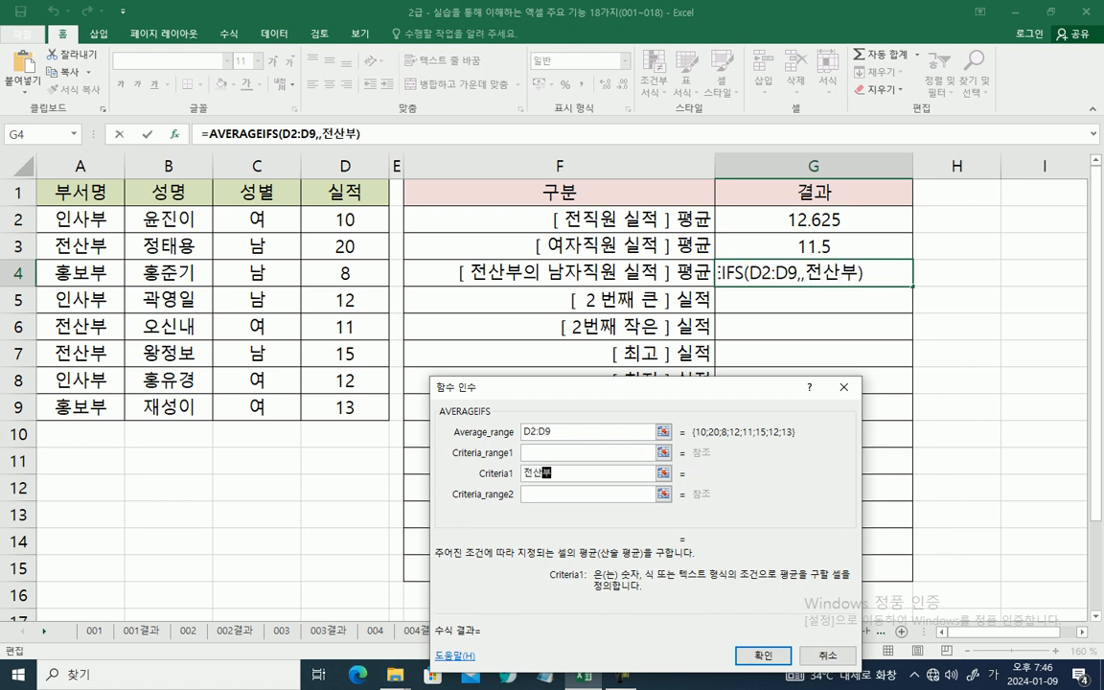
click(588, 452)
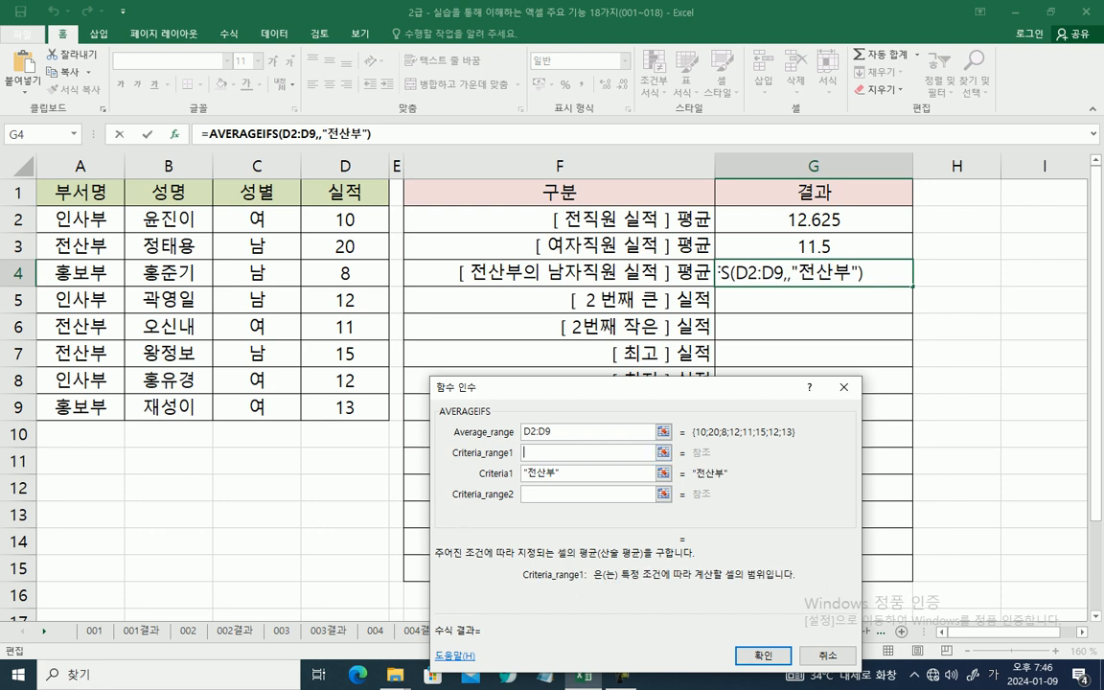
drag(81, 219, 115, 402)
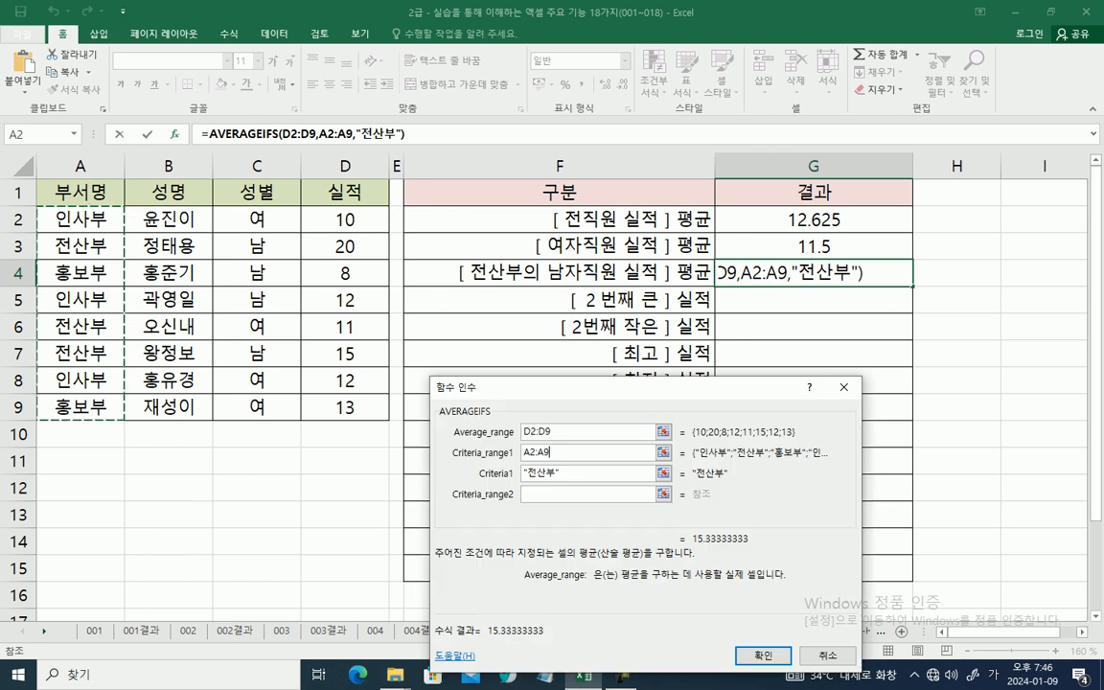
Step: Add the second condition "남" over C2:C9 to G4's AVERAGEIFS and enter the formula
click(586, 494)
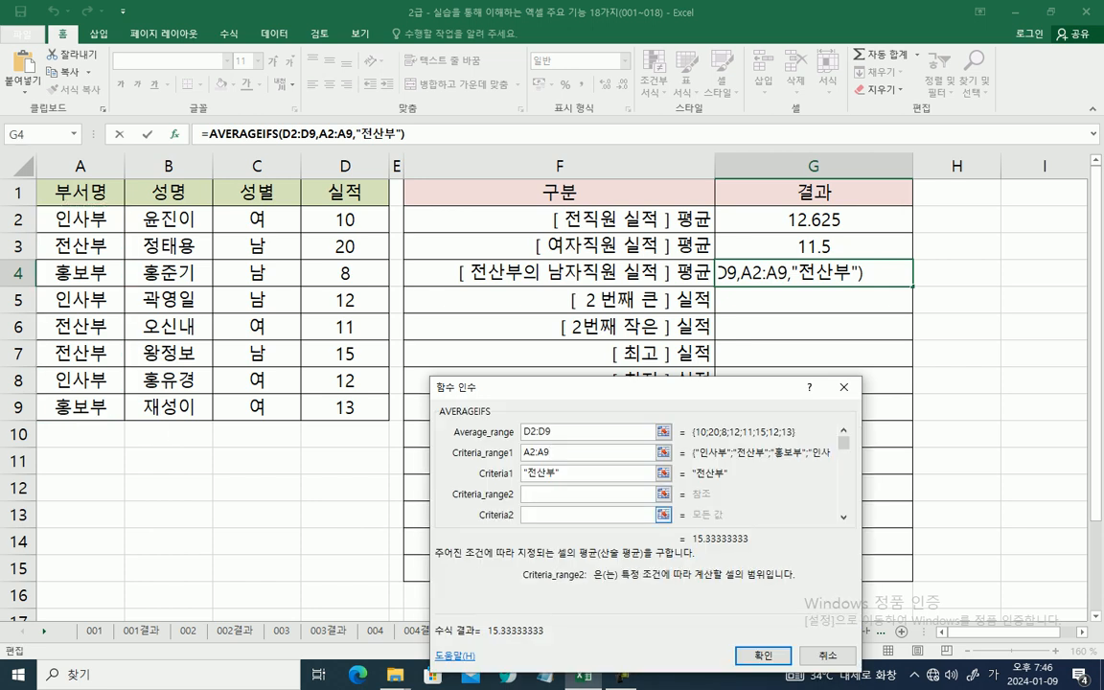
click(586, 514)
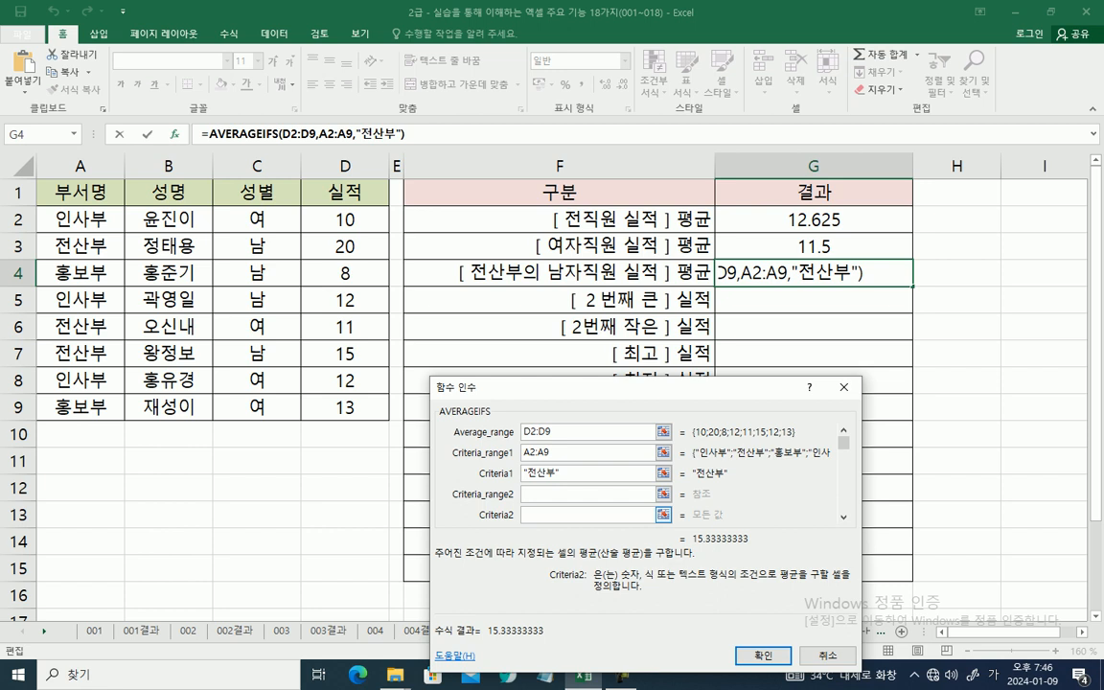
text(남)
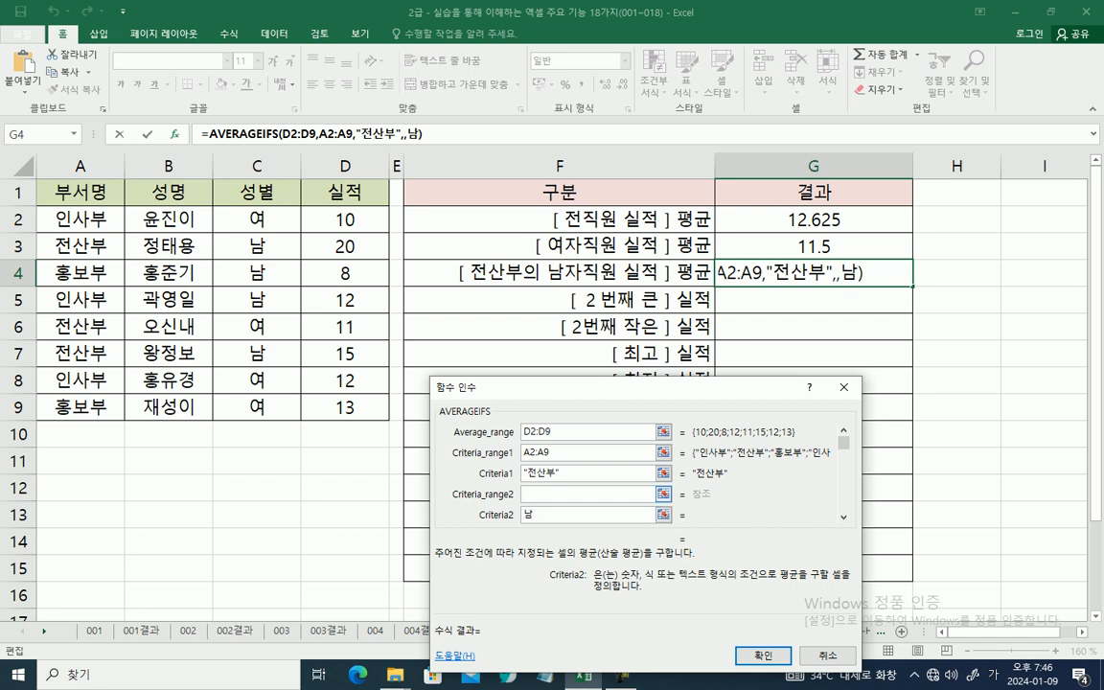
click(588, 494)
drag(257, 219, 257, 406)
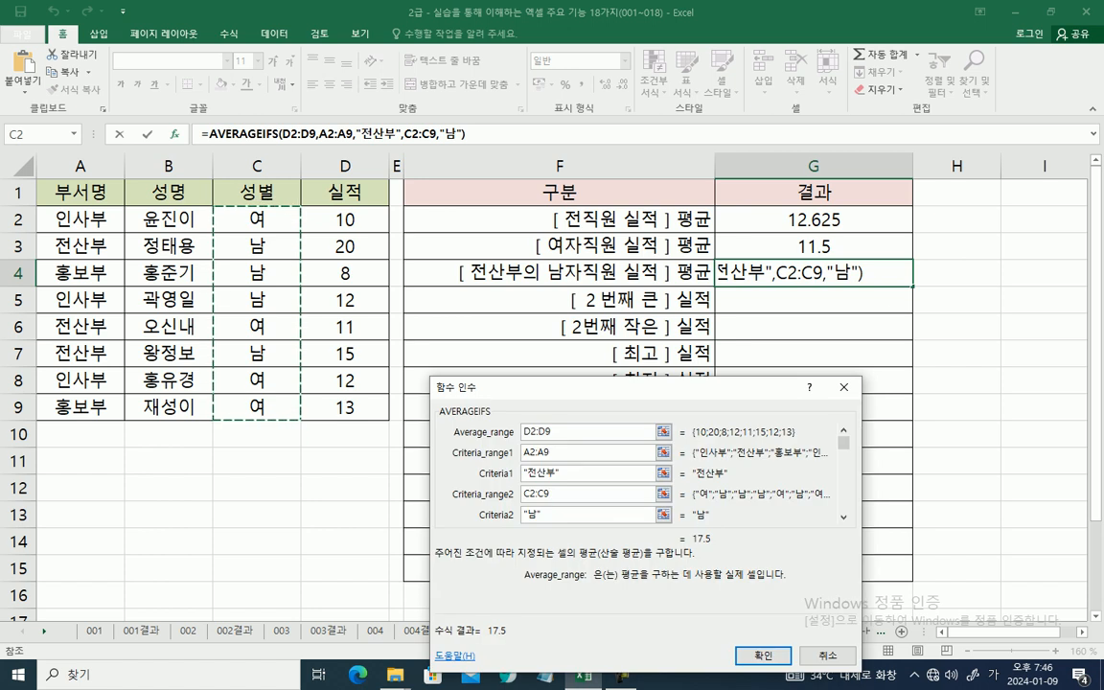
key(Return)
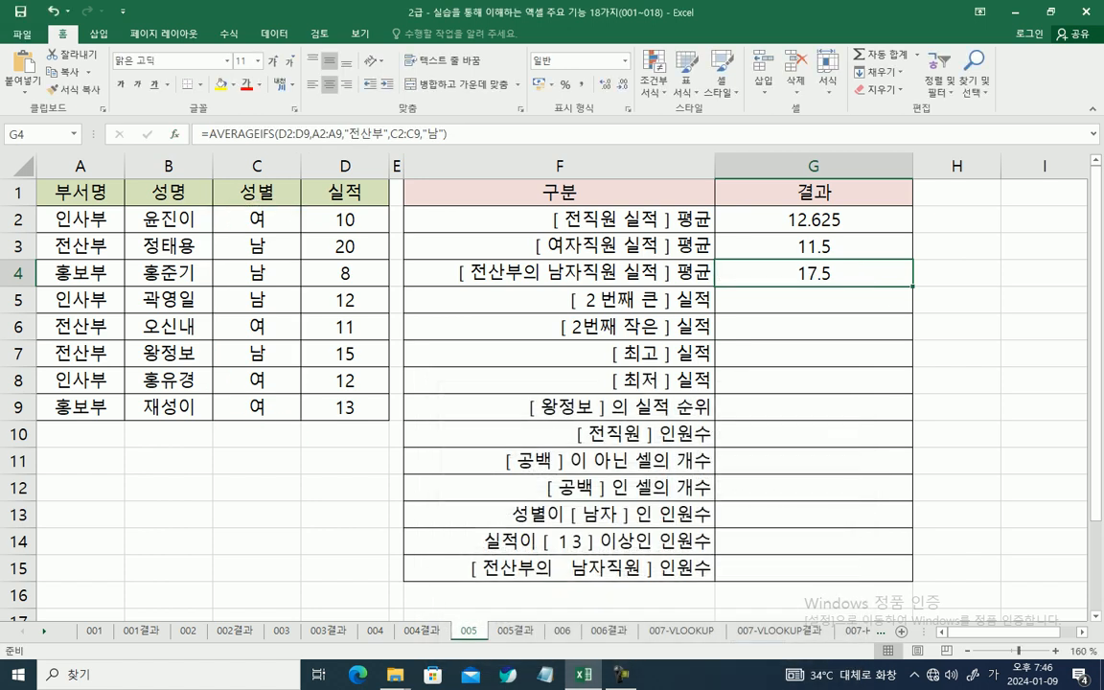
Step: Calculate the second-largest performance in G5 with LARGE, using array D2:D9 and K 2
click(813, 300)
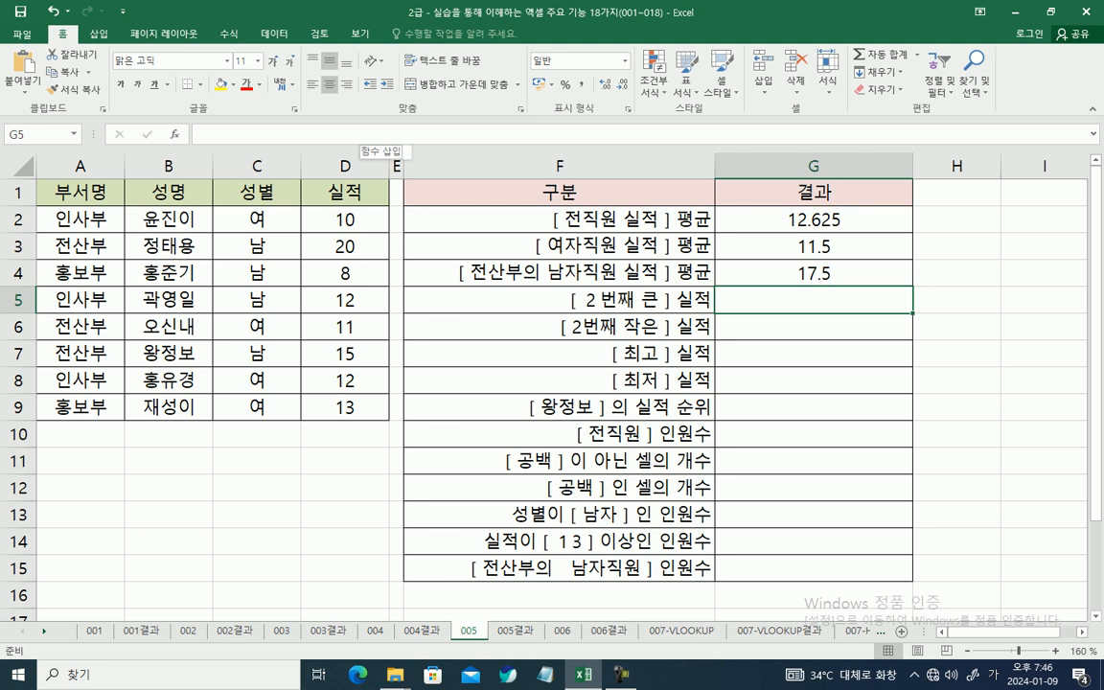
text(=)
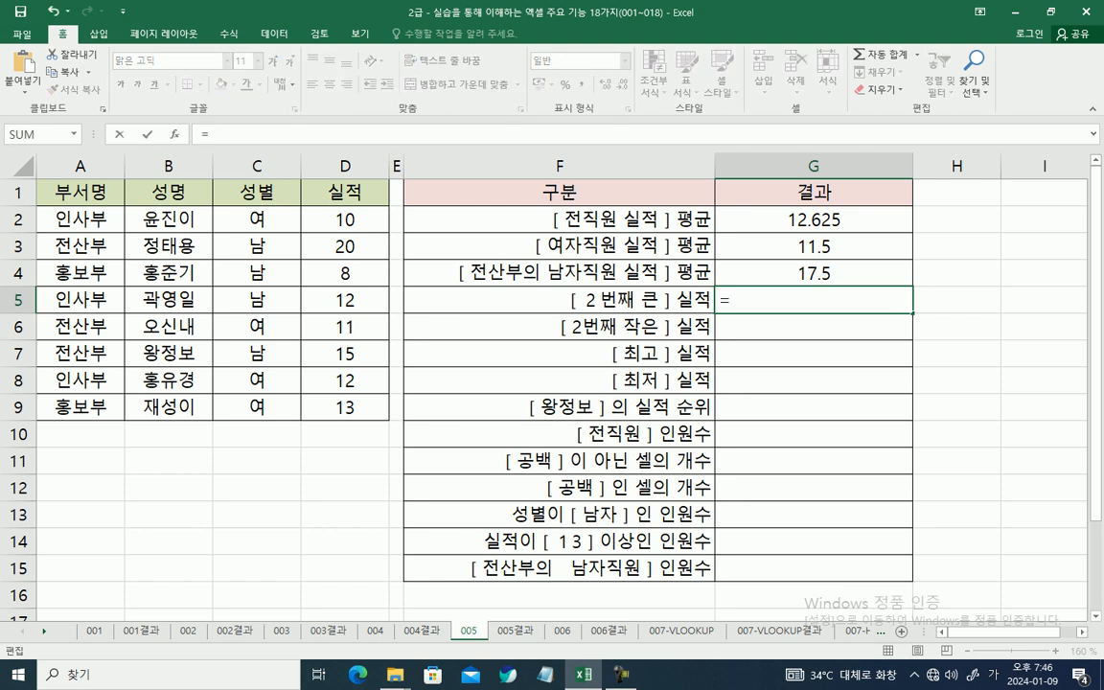
text(L)
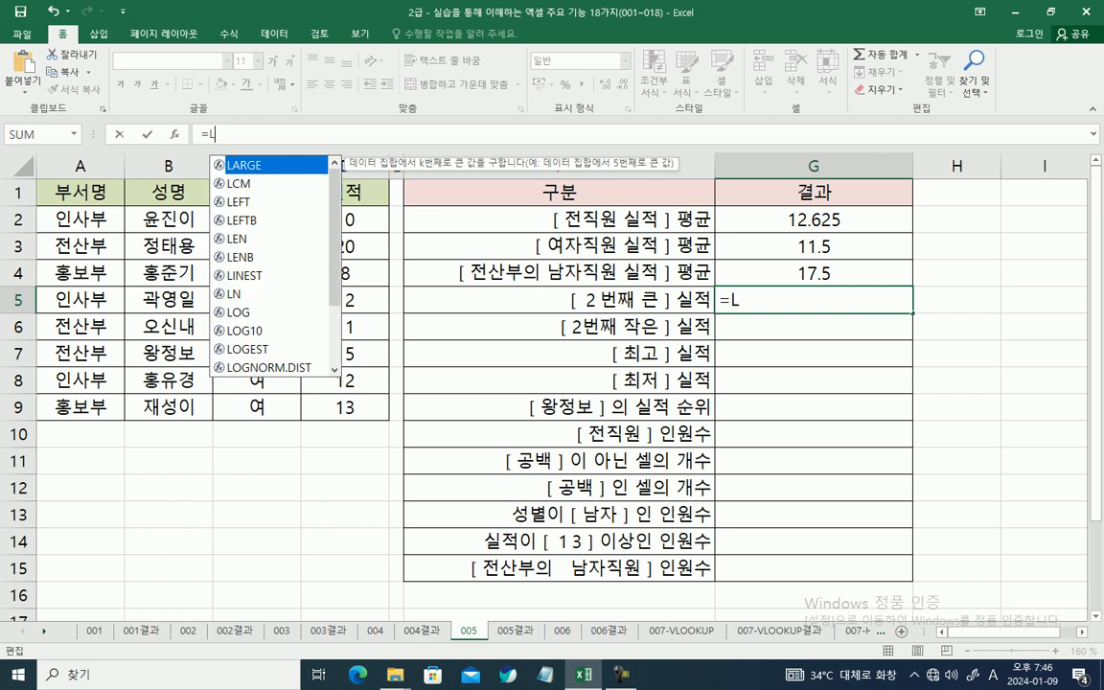
key(Tab)
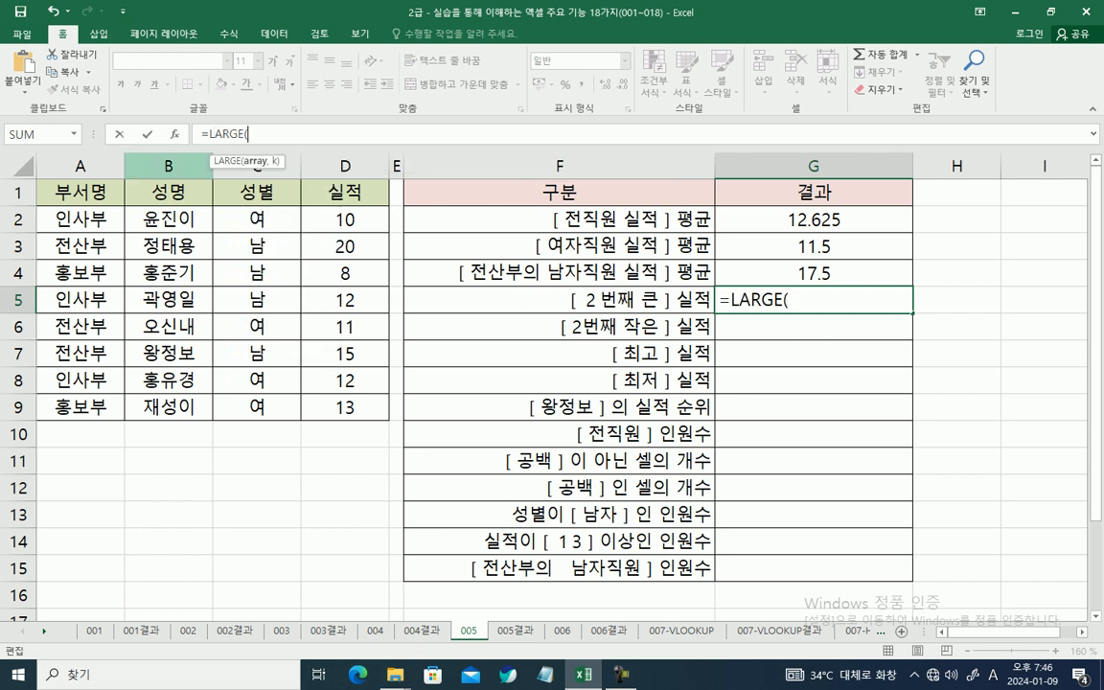
key(ctrl+a)
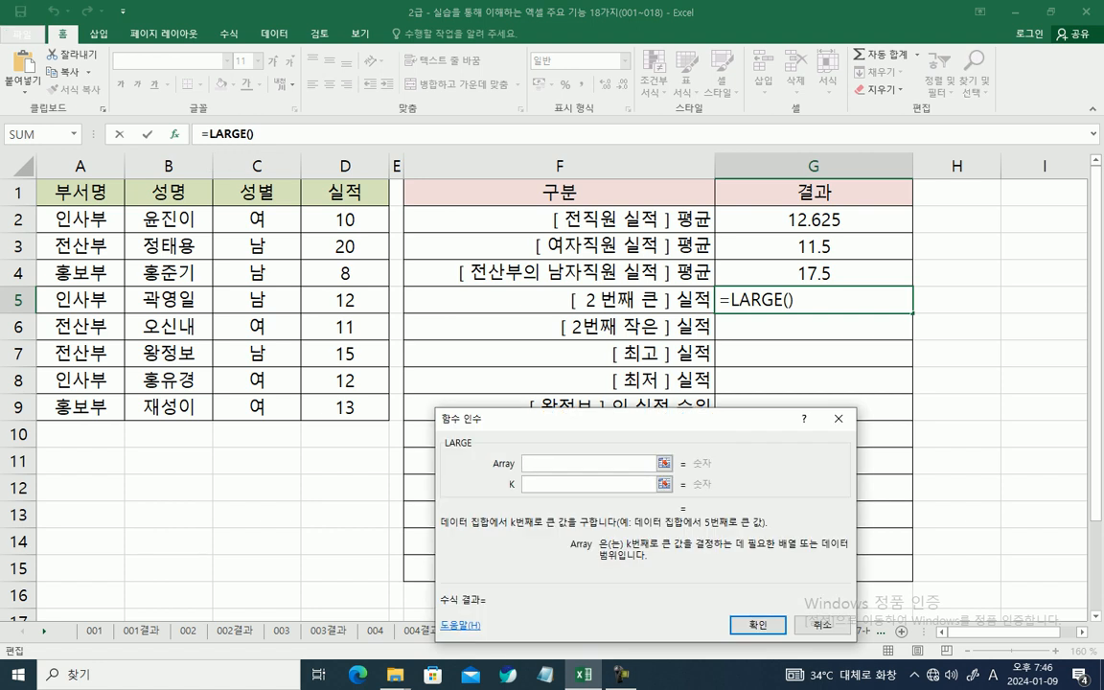
drag(337, 219, 340, 408)
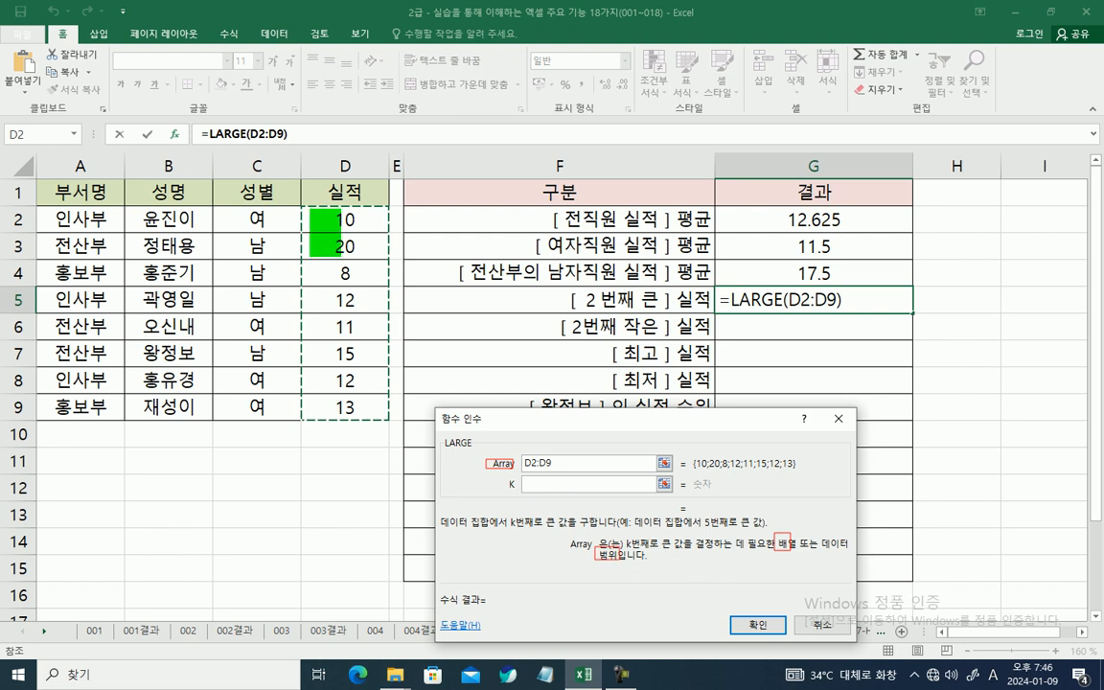
key(Escape)
click(613, 462)
click(589, 484)
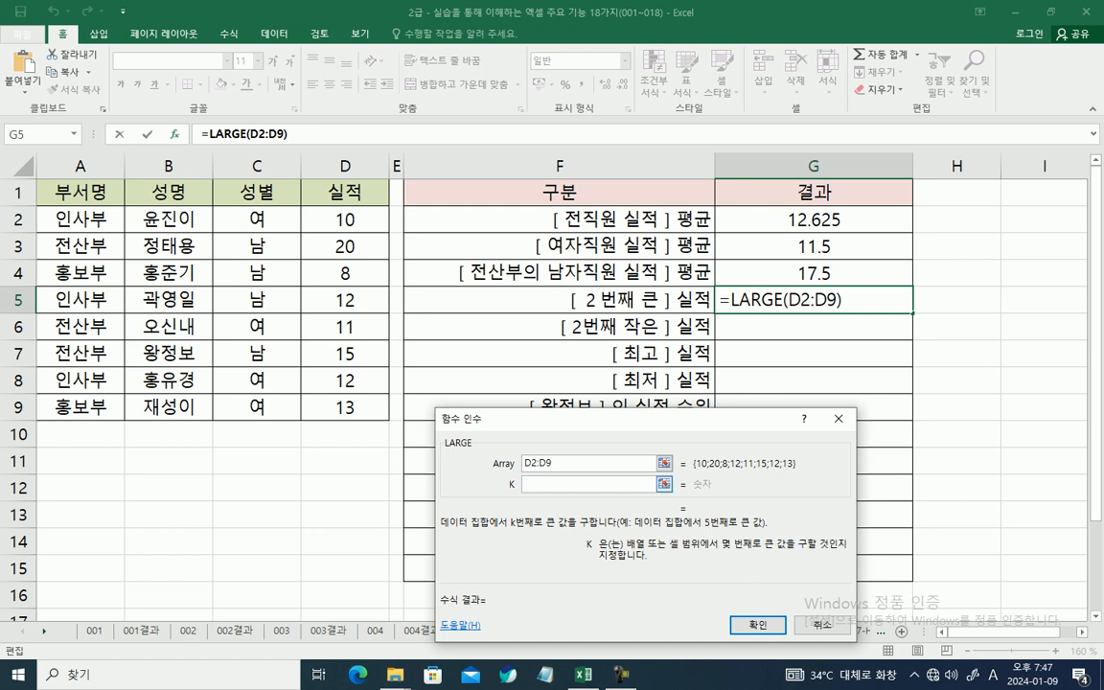
text(2)
key(Return)
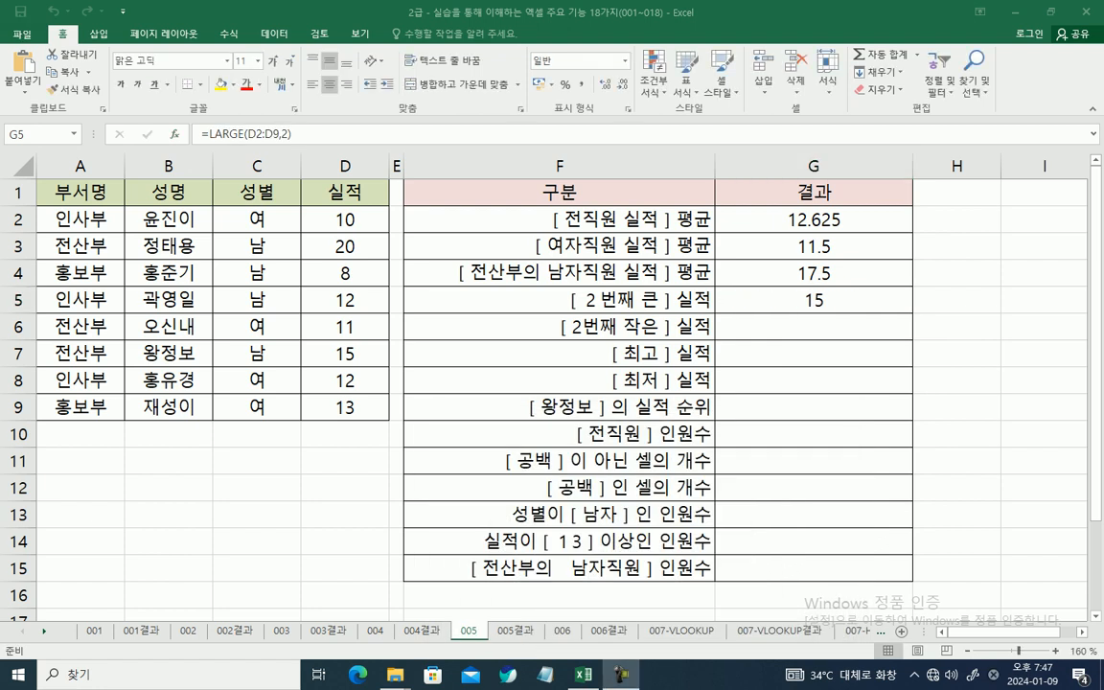
Step: Calculate the second-smallest performance in G6 with SMALL, using array D2:D9 and K 2
click(813, 327)
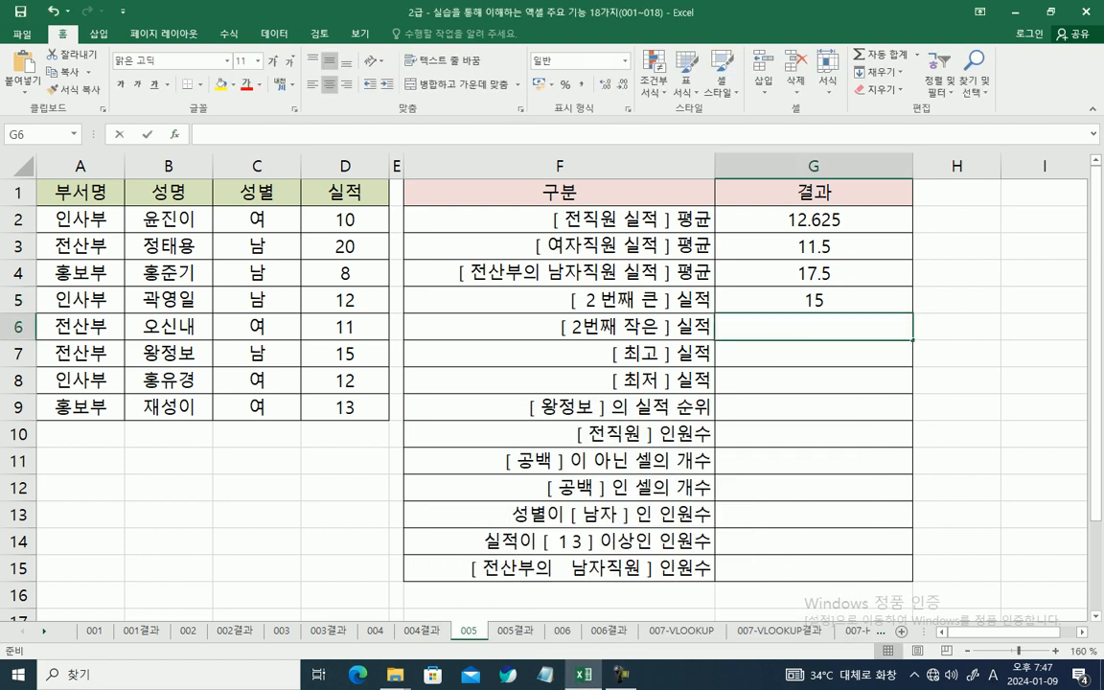
text(=S)
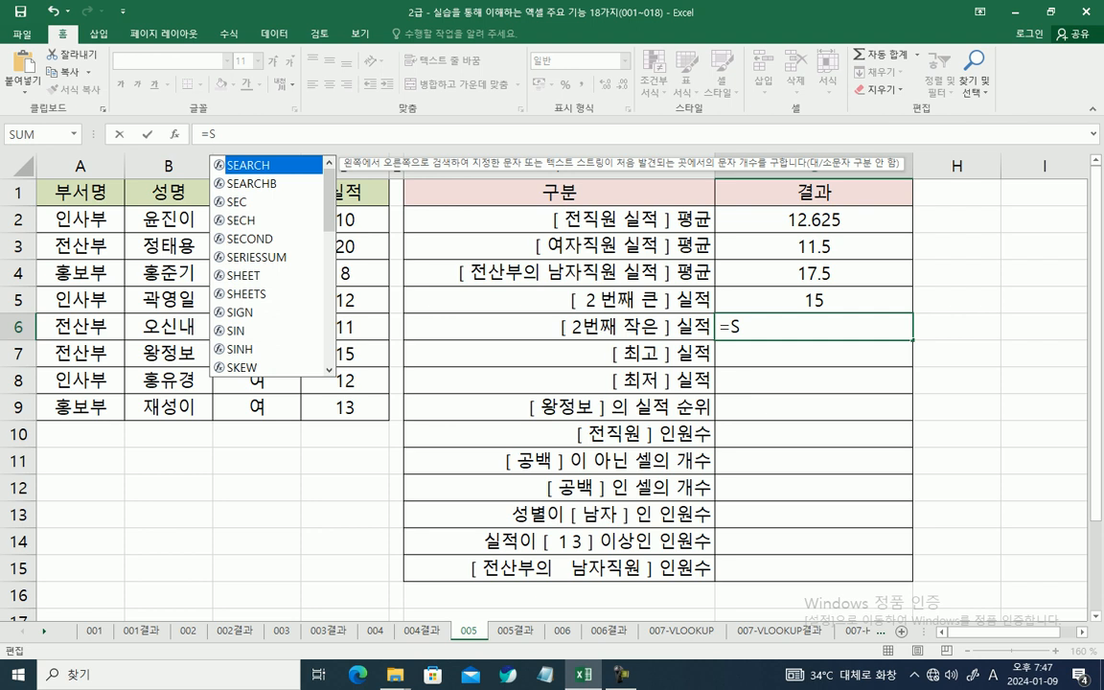
text(M)
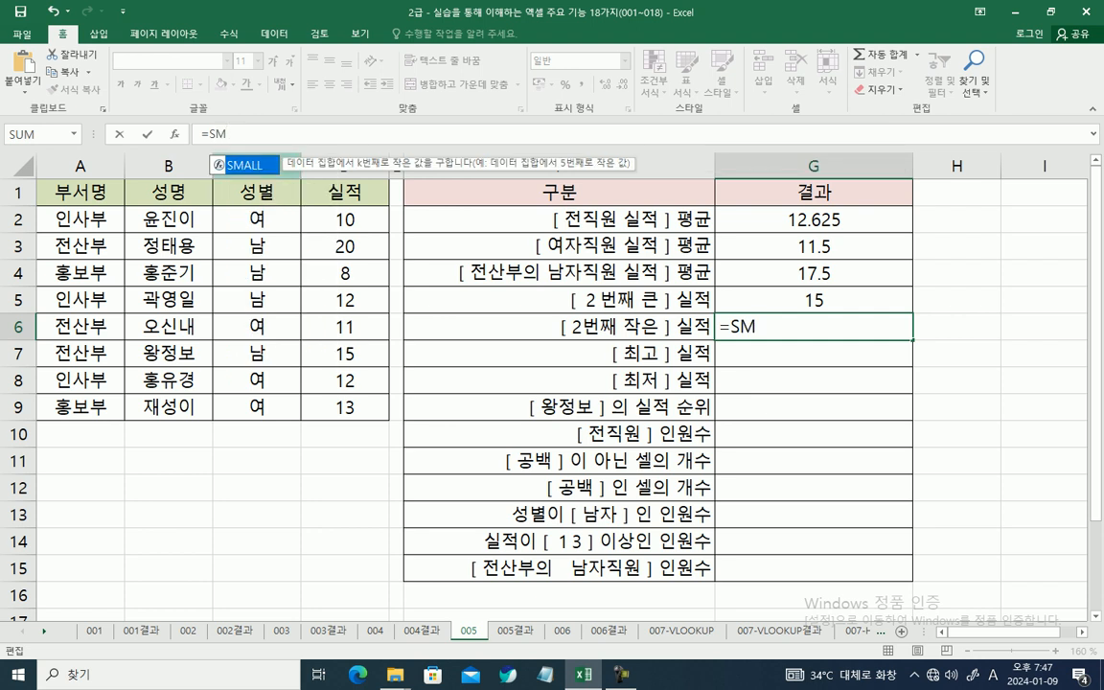
key(Tab)
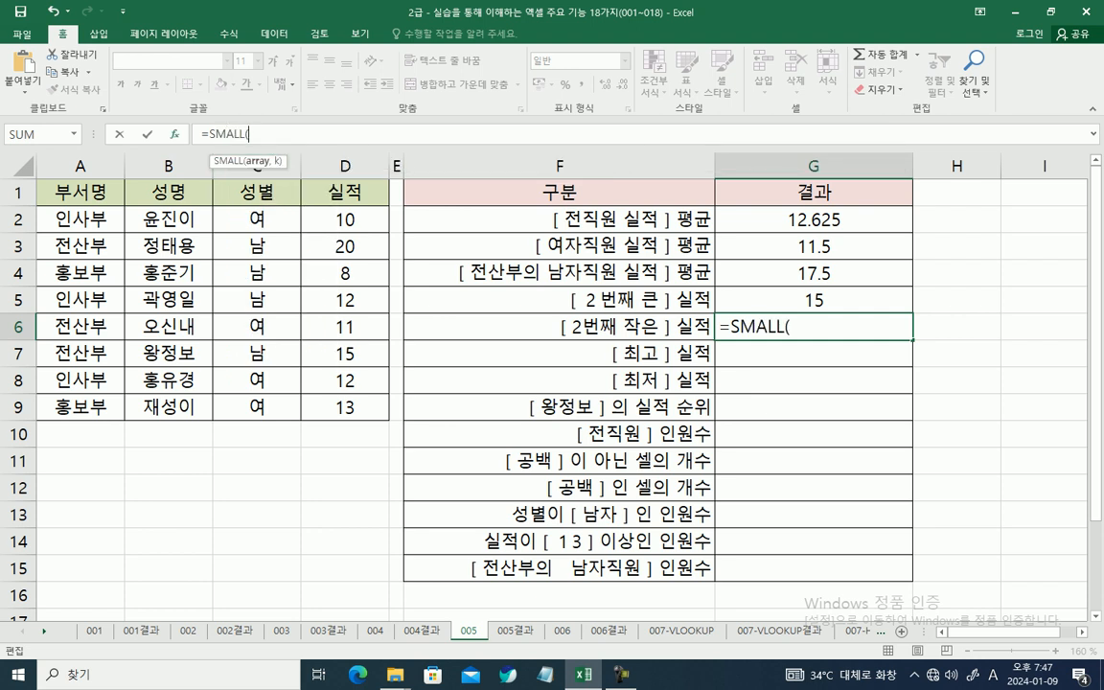
key(ctrl+a)
drag(369, 219, 369, 404)
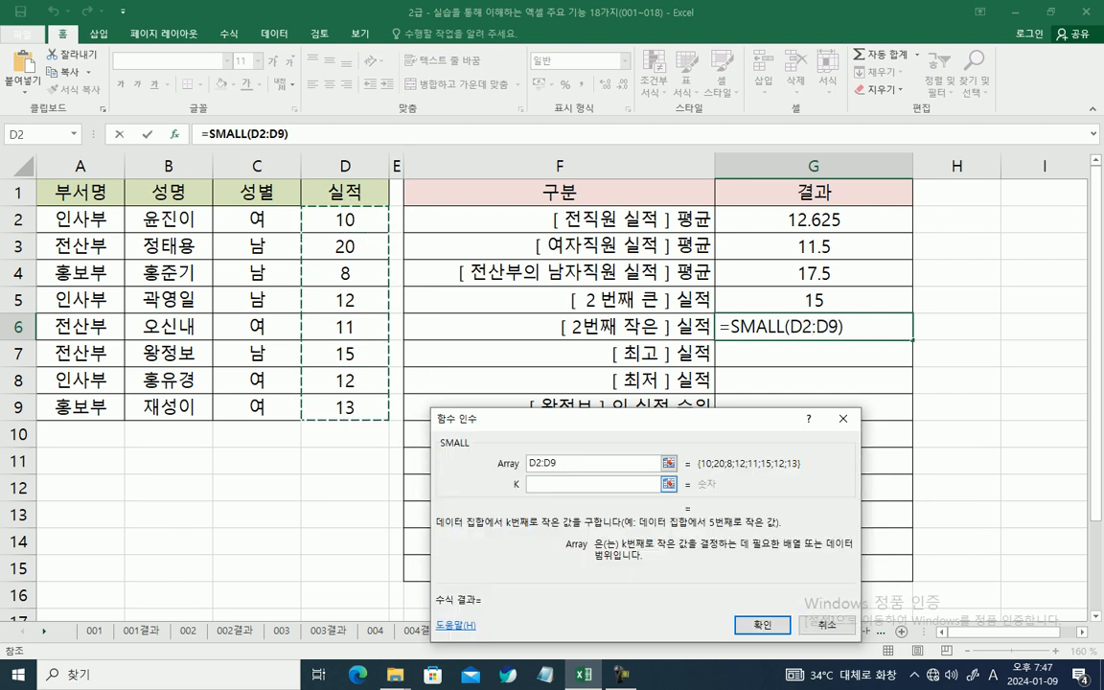
key(Tab)
text(2)
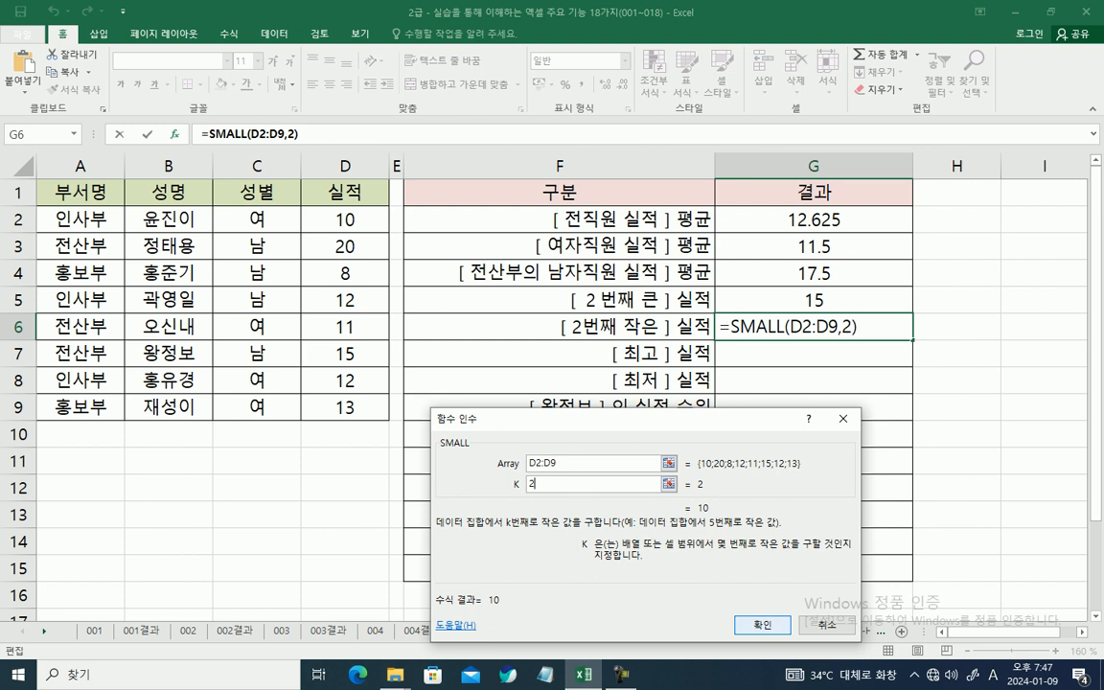
click(763, 625)
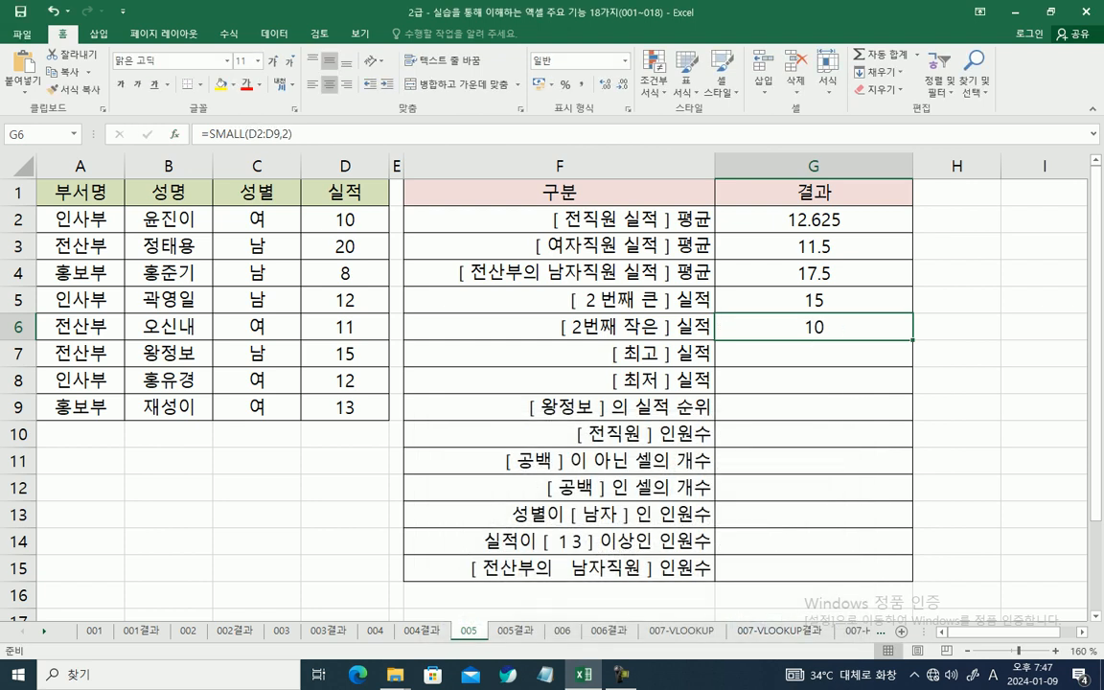
Step: Calculate the highest performance in G7 with MAX over D2:D9
click(813, 353)
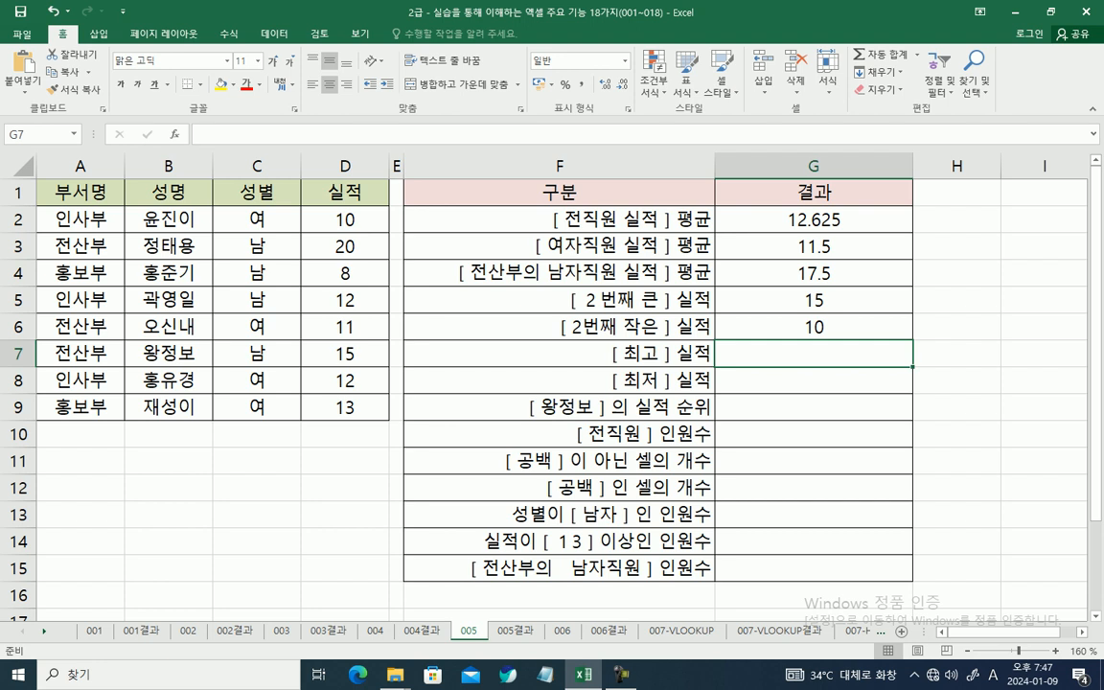
text(=)
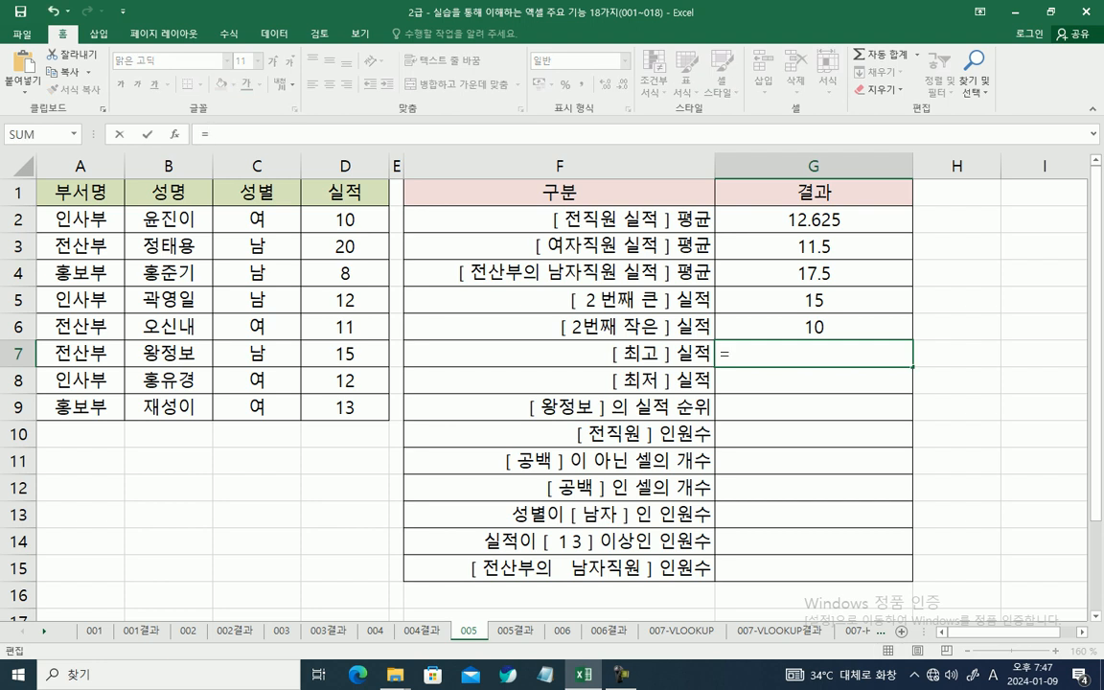
text(M)
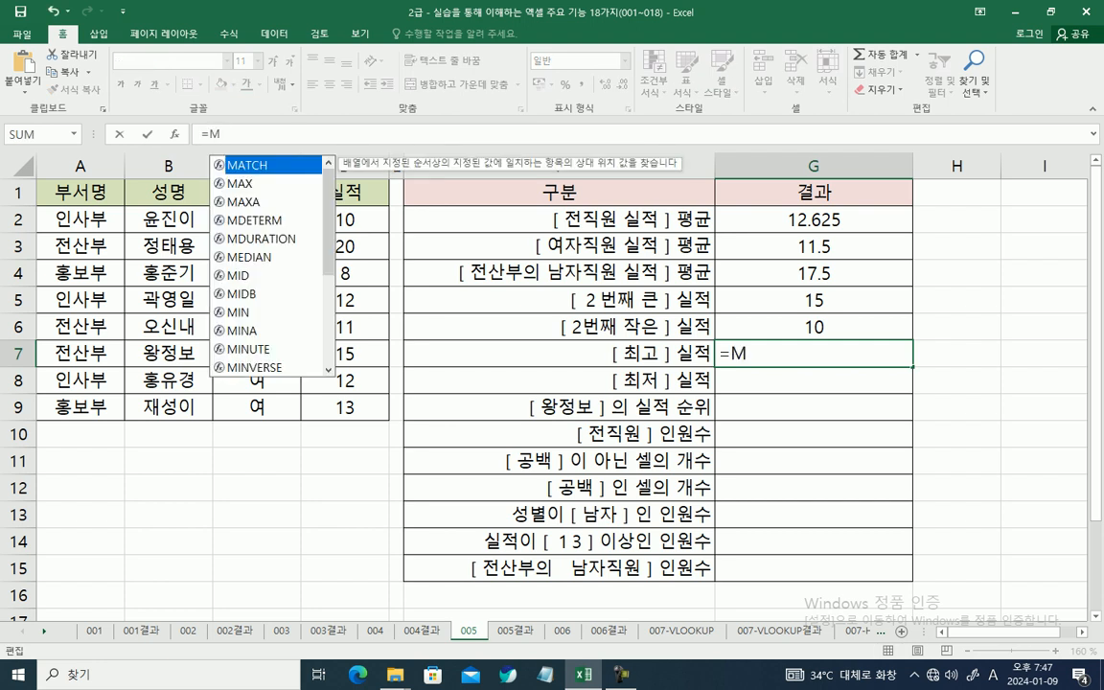
key(Down)
key(Tab)
drag(345, 220, 344, 407)
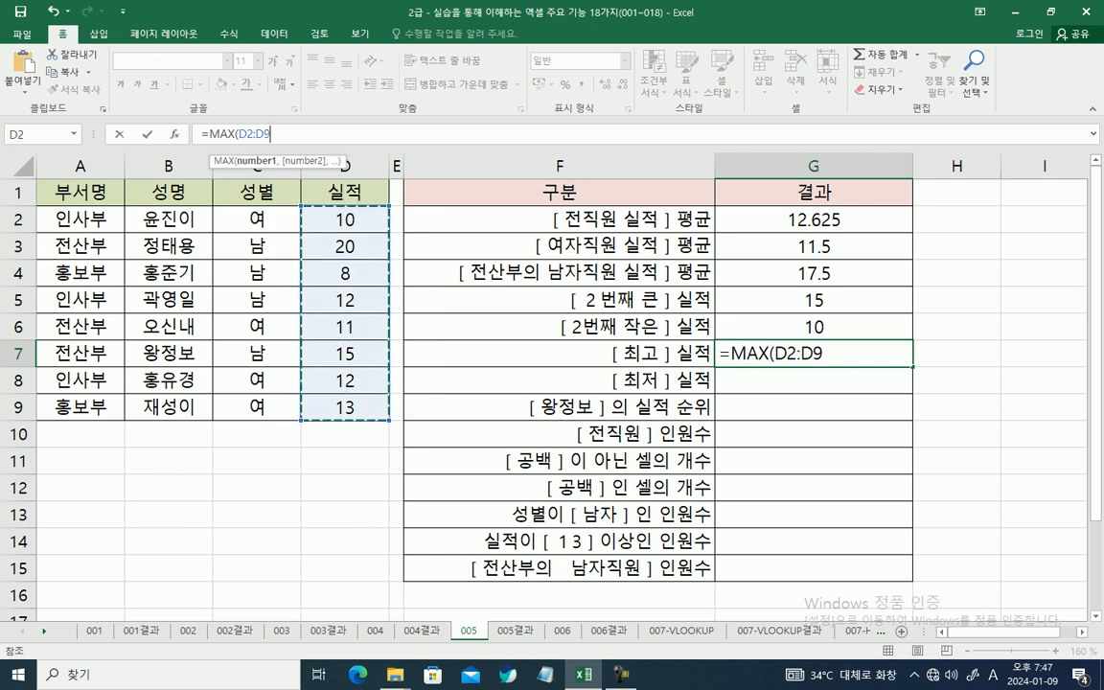
key(Return)
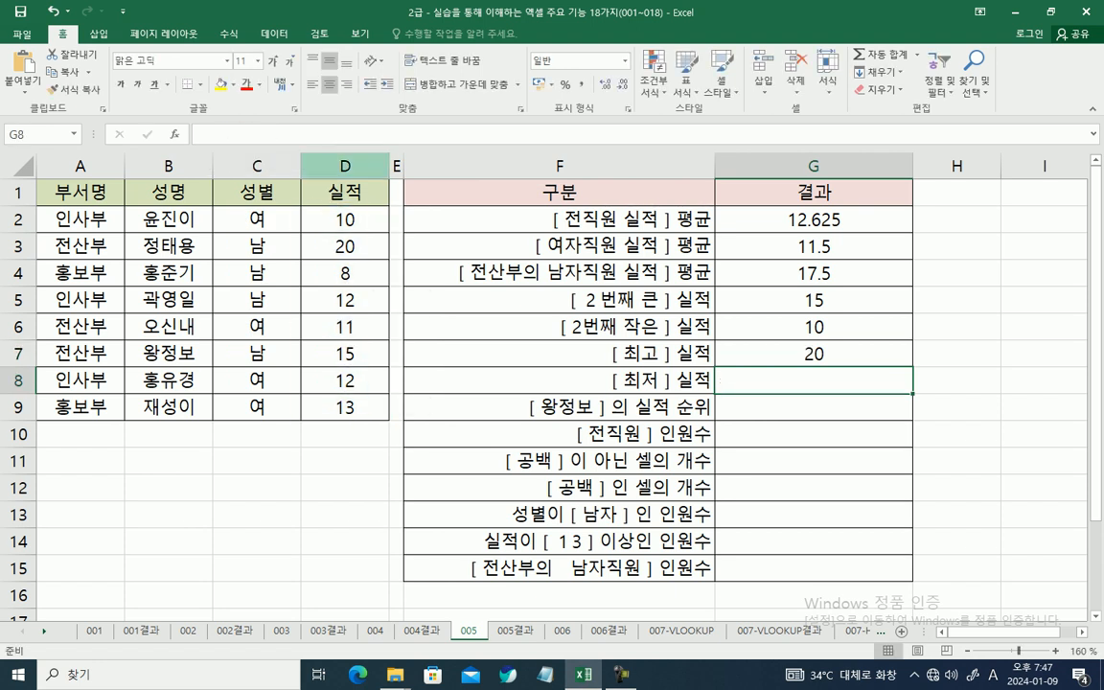
Step: Calculate the lowest performance in G8 with MIN over D2:D9
text(=)
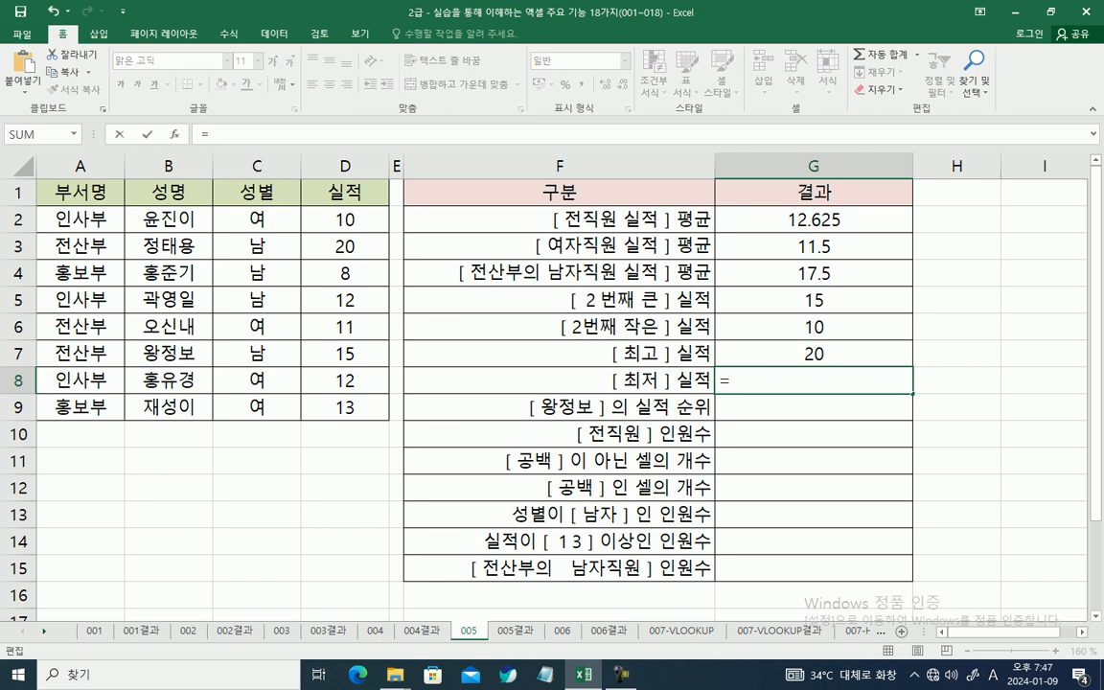
text(M)
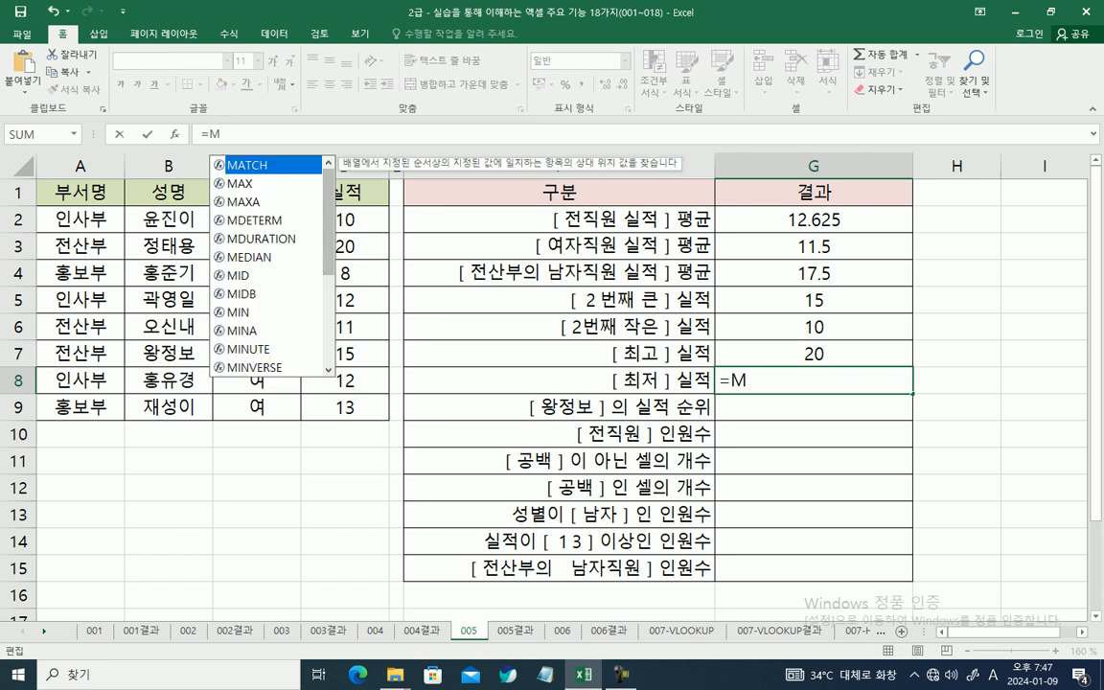
click(261, 313)
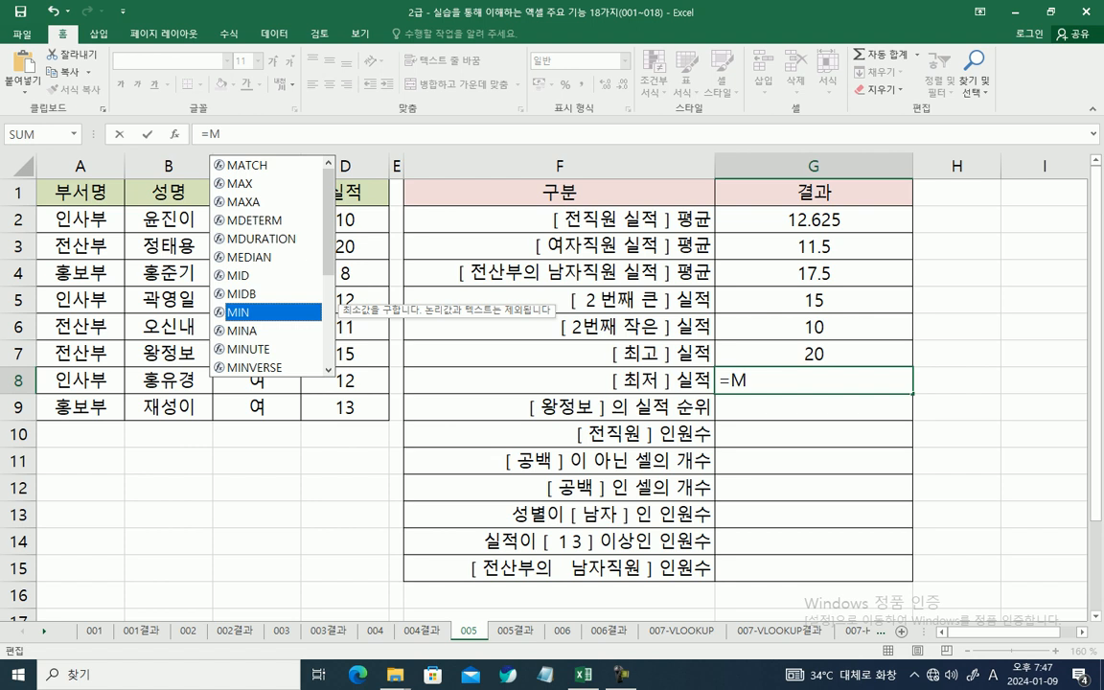
key(Tab)
drag(345, 220, 345, 407)
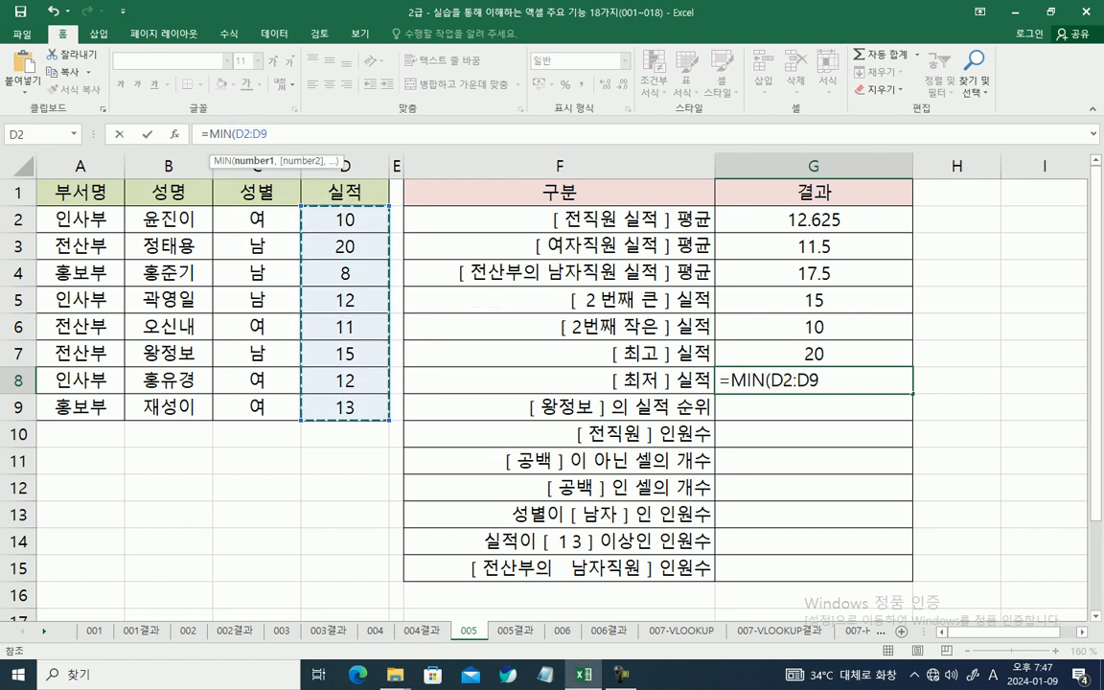
key(Return)
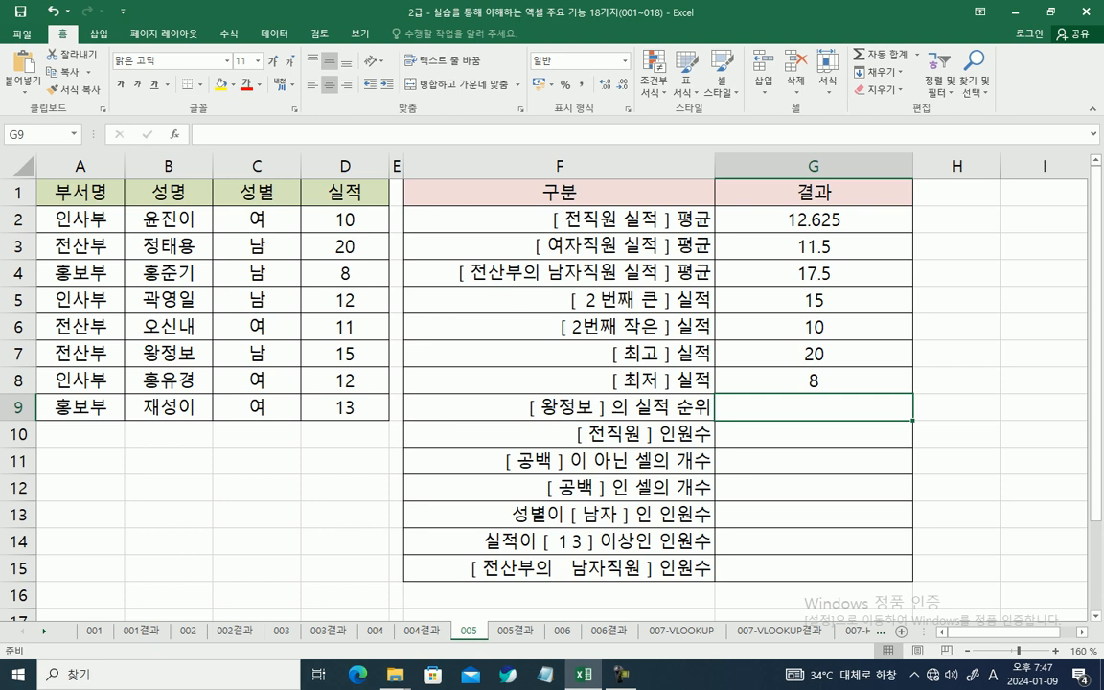
Step: Start a RANK.EQ formula in G9 for the named employee's performance rank and open its function arguments
click(339, 134)
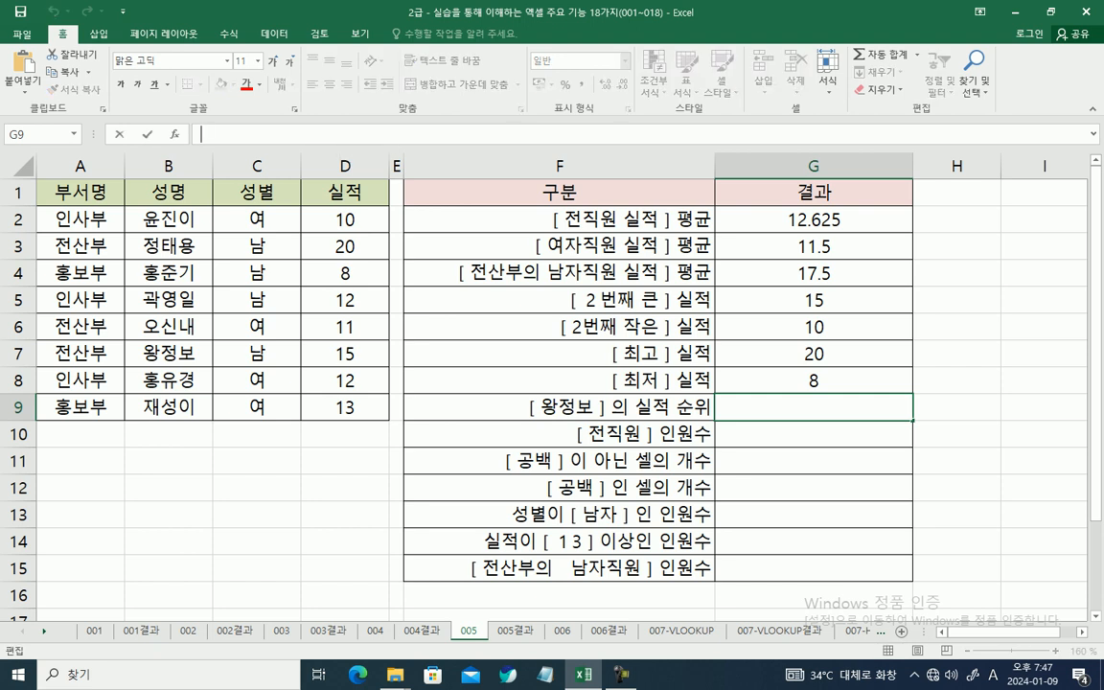
text(=R)
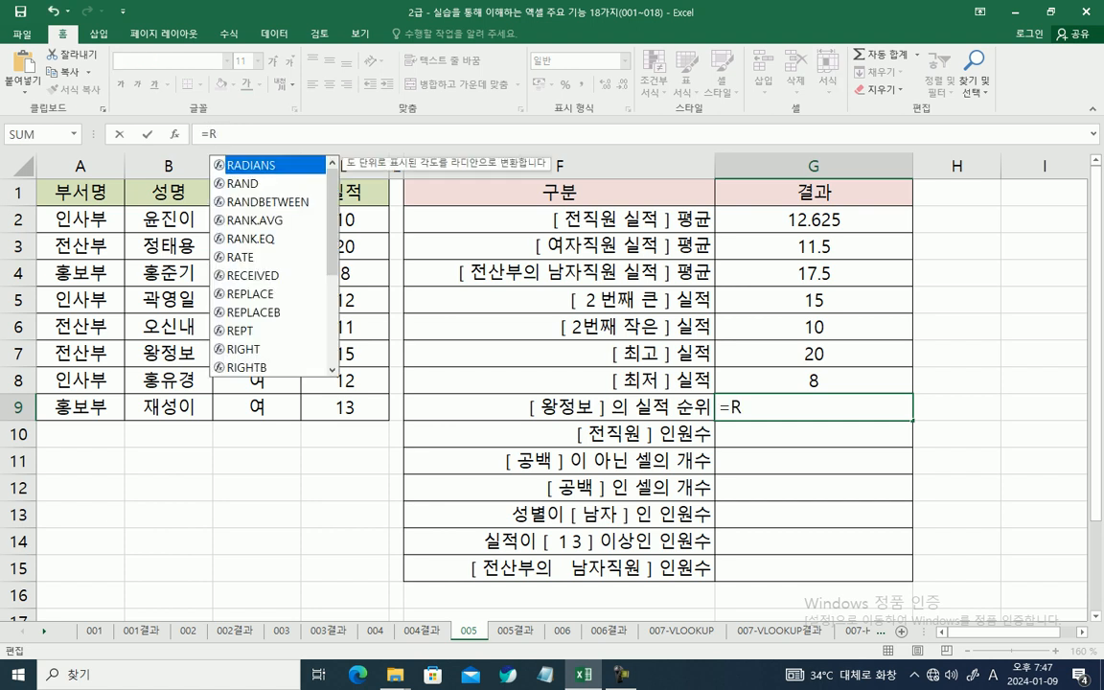
key(Down)
key(Down)
key(Down)
key(Down)
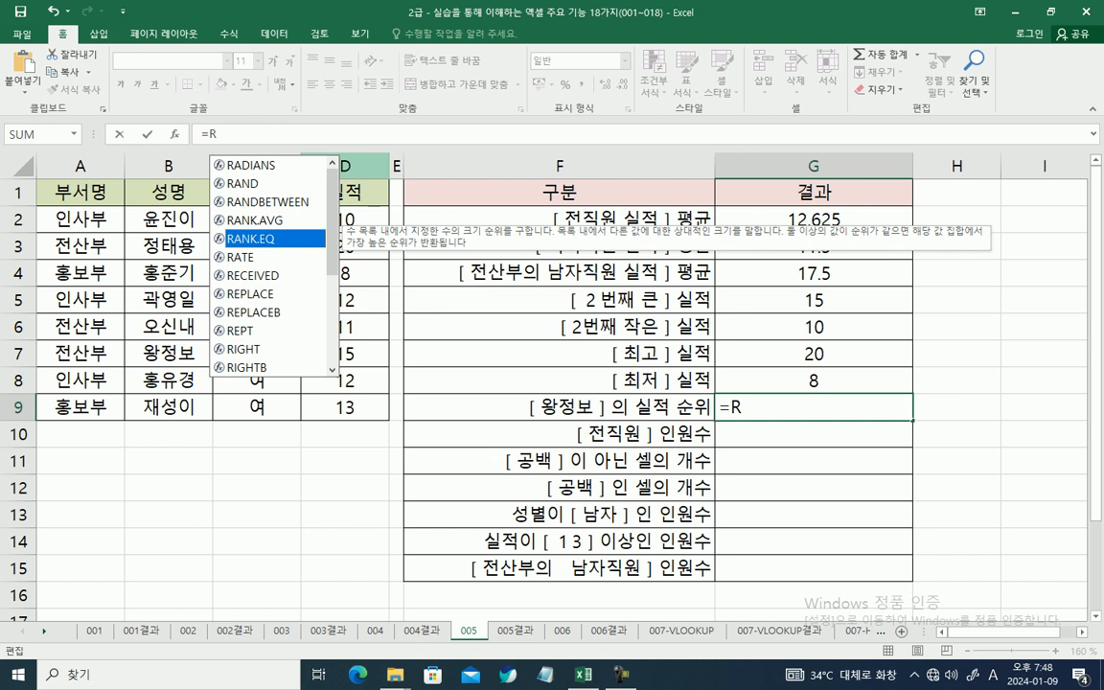
key(Tab)
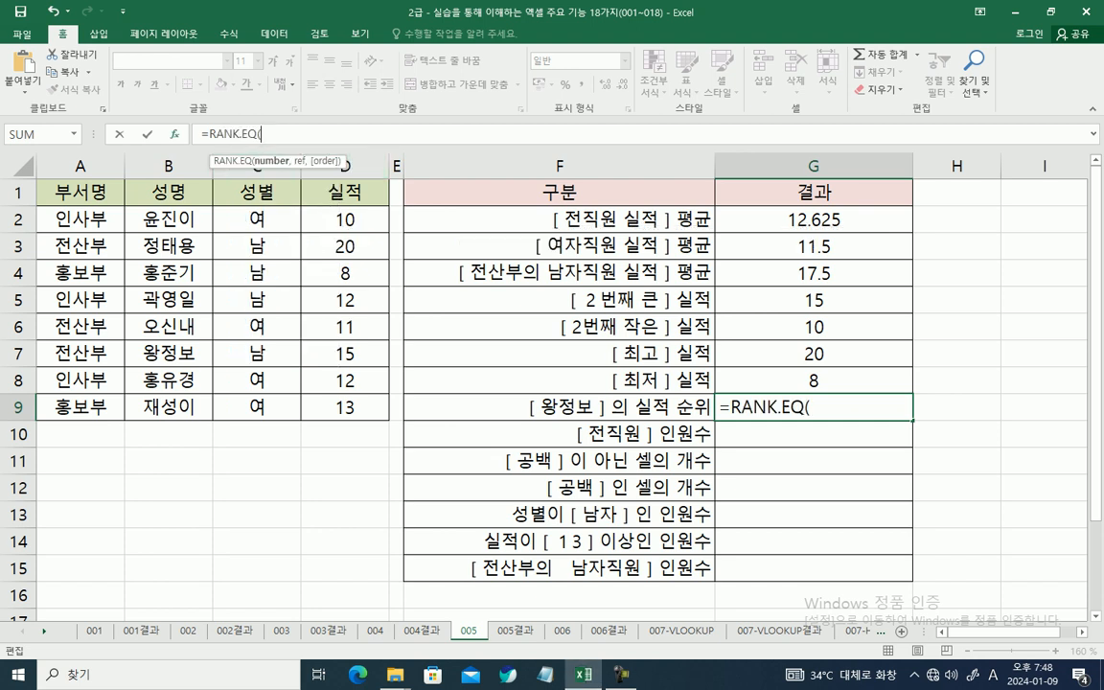
click(175, 134)
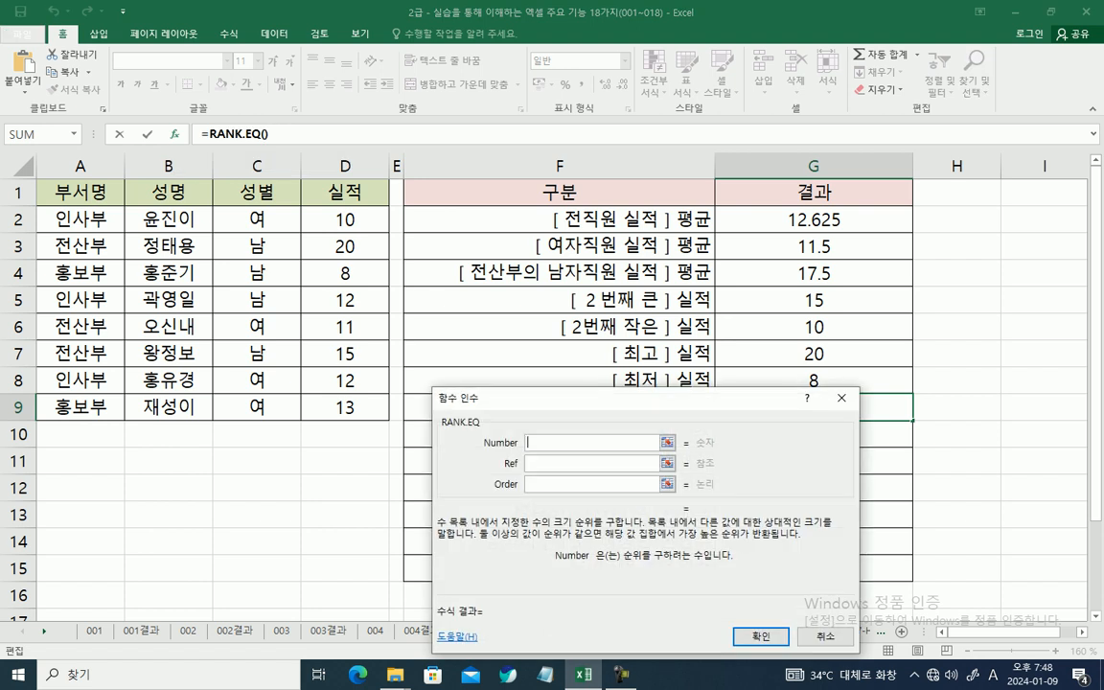
drag(613, 398, 630, 399)
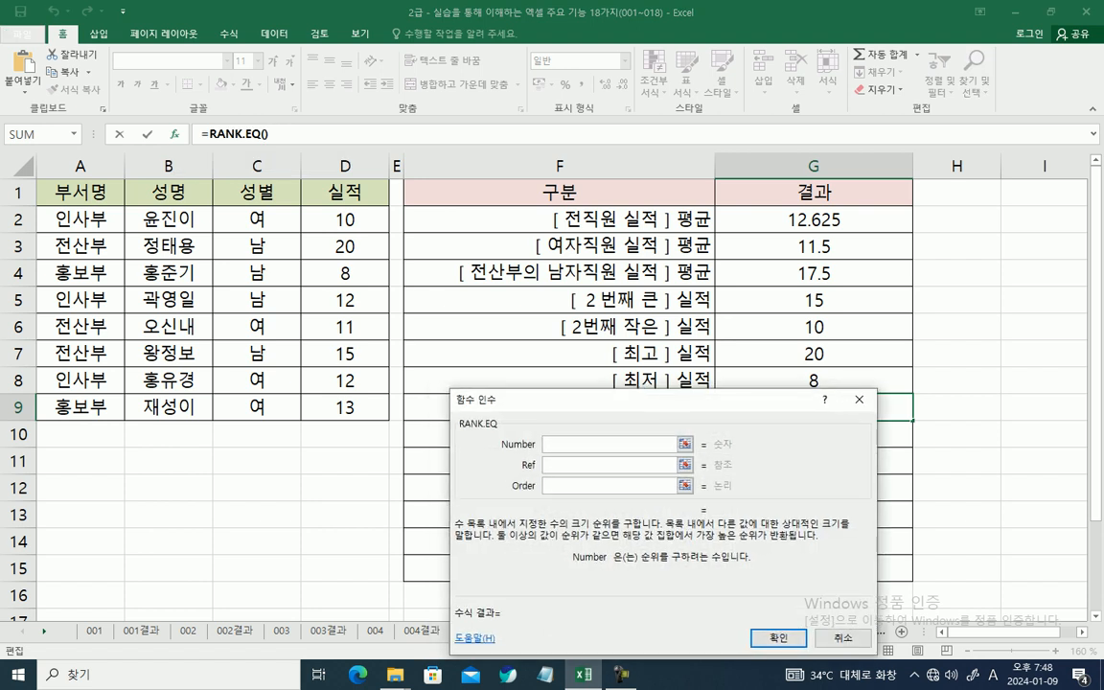
Step: Rank D7 within D2:D9 in G9's RANK.EQ, leave Order empty for descending order, and enter the formula
click(345, 353)
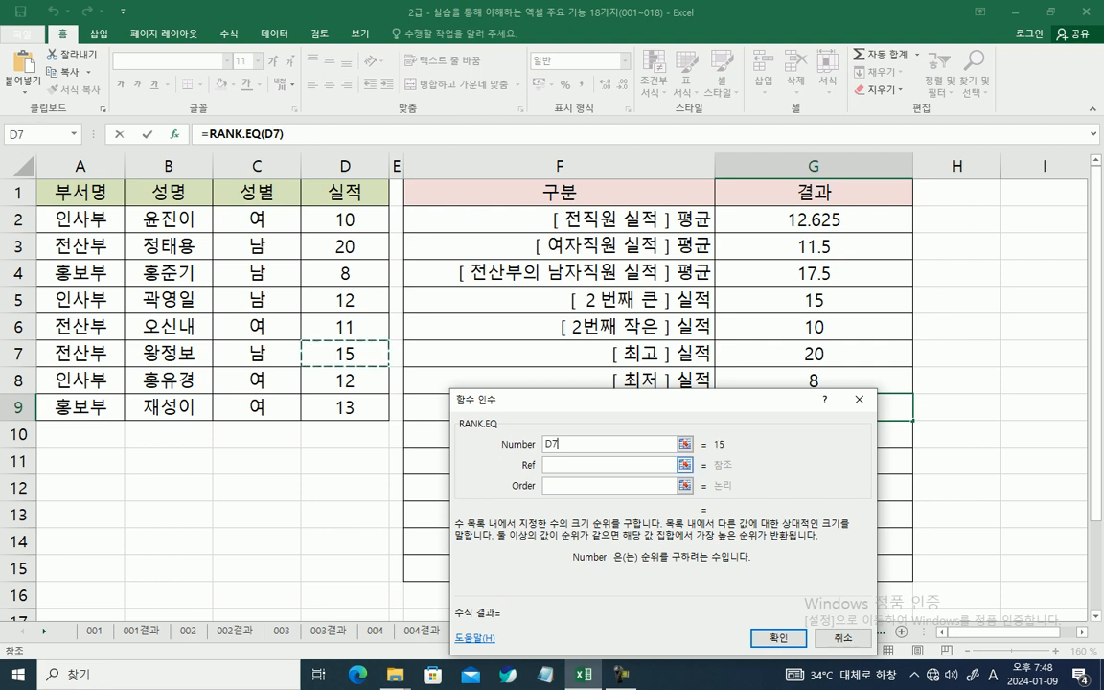
key(Tab)
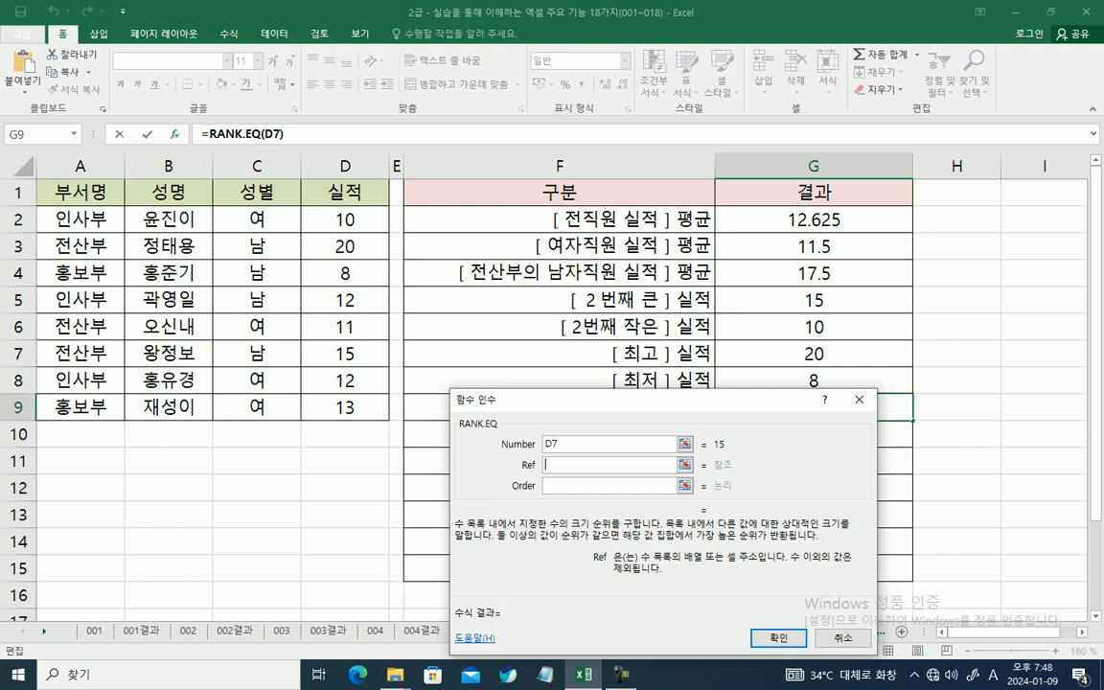
drag(345, 219, 347, 409)
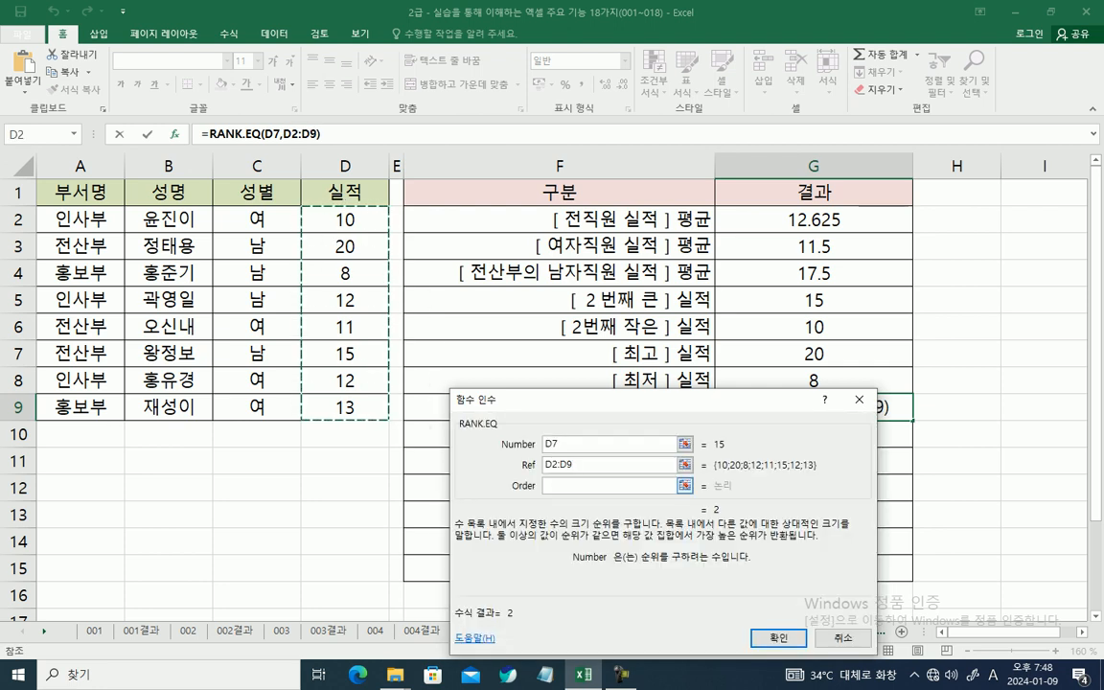
key(Tab)
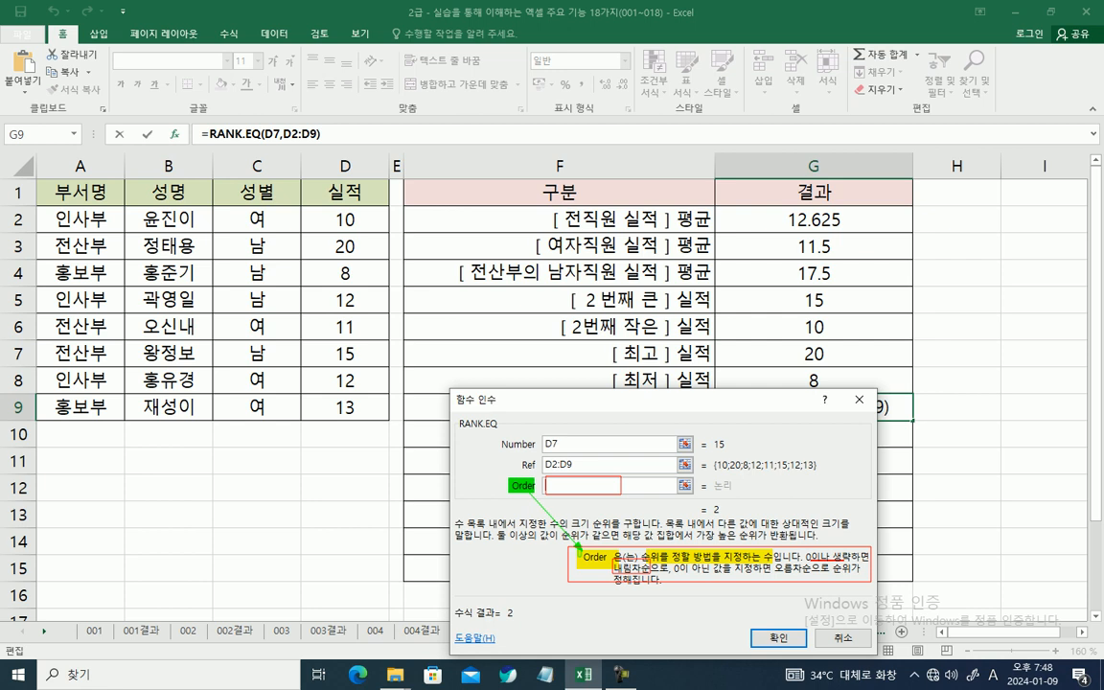
drag(774, 562, 810, 576)
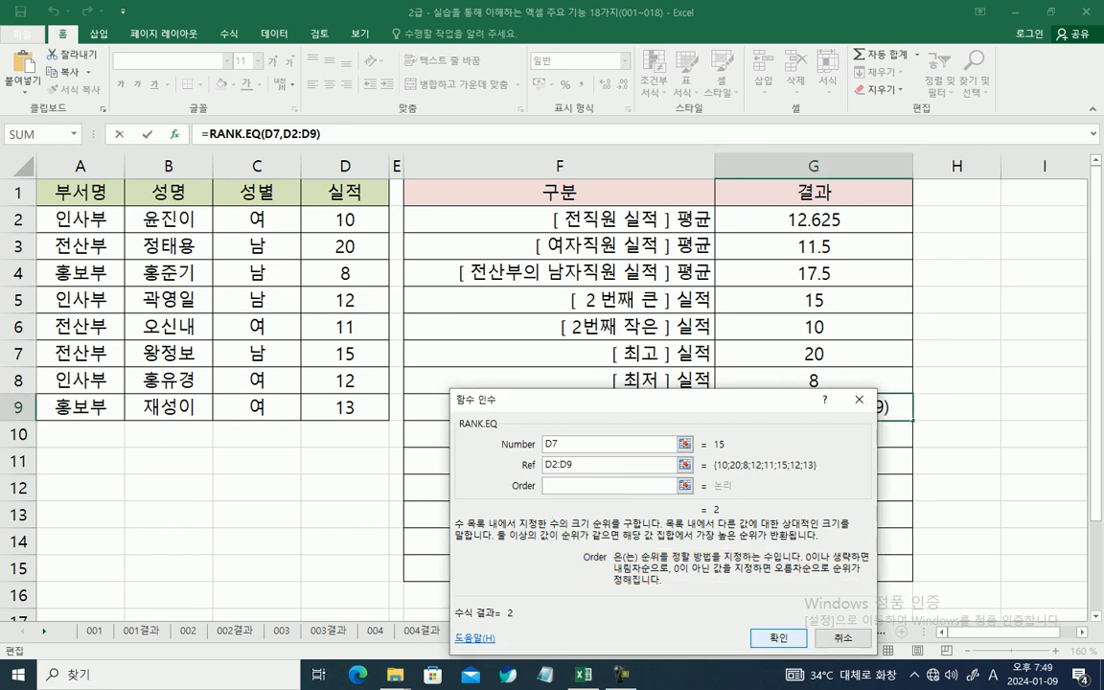
key(Return)
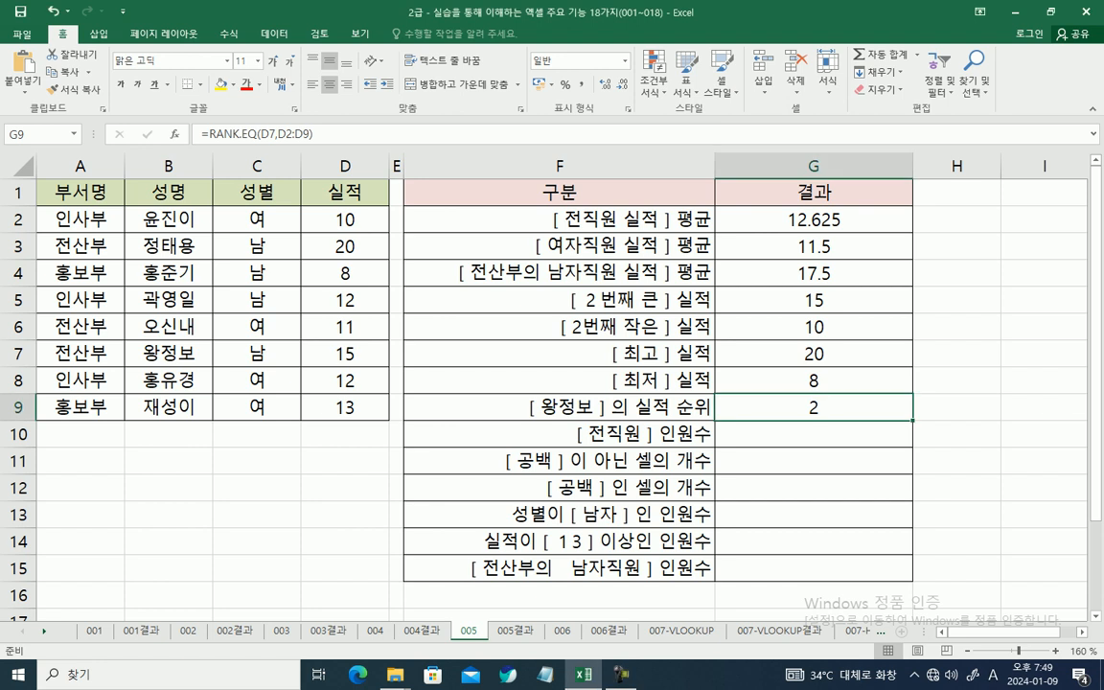
Step: Start a COUNTA formula in G10 for the total number of employees and open its function arguments
click(814, 434)
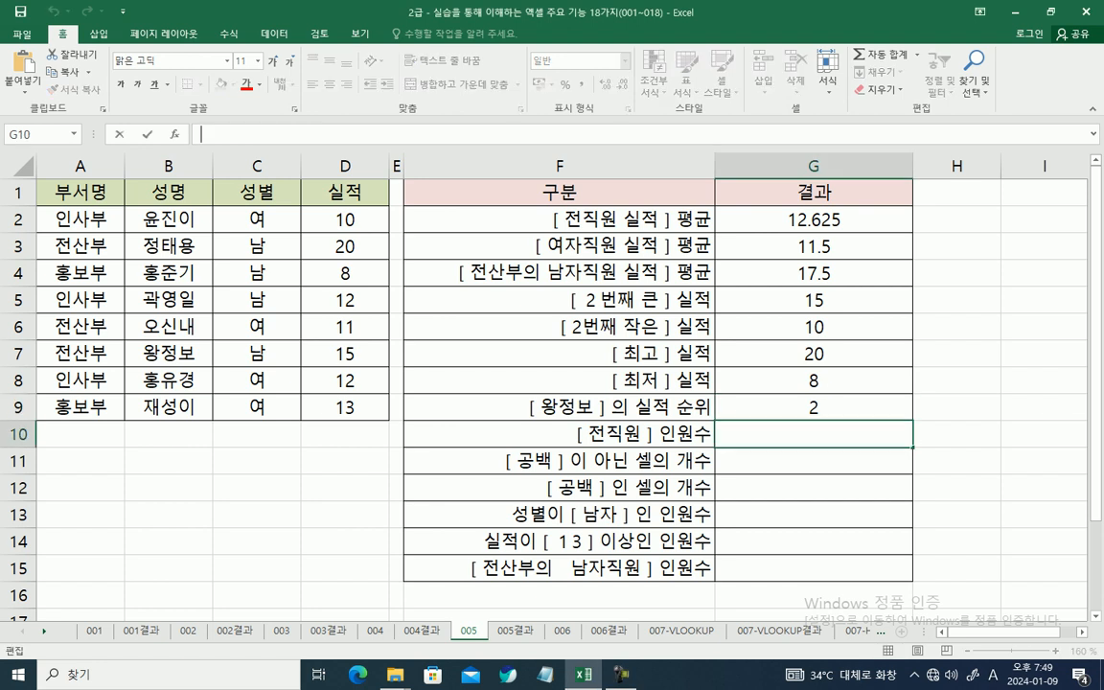
text(=CO)
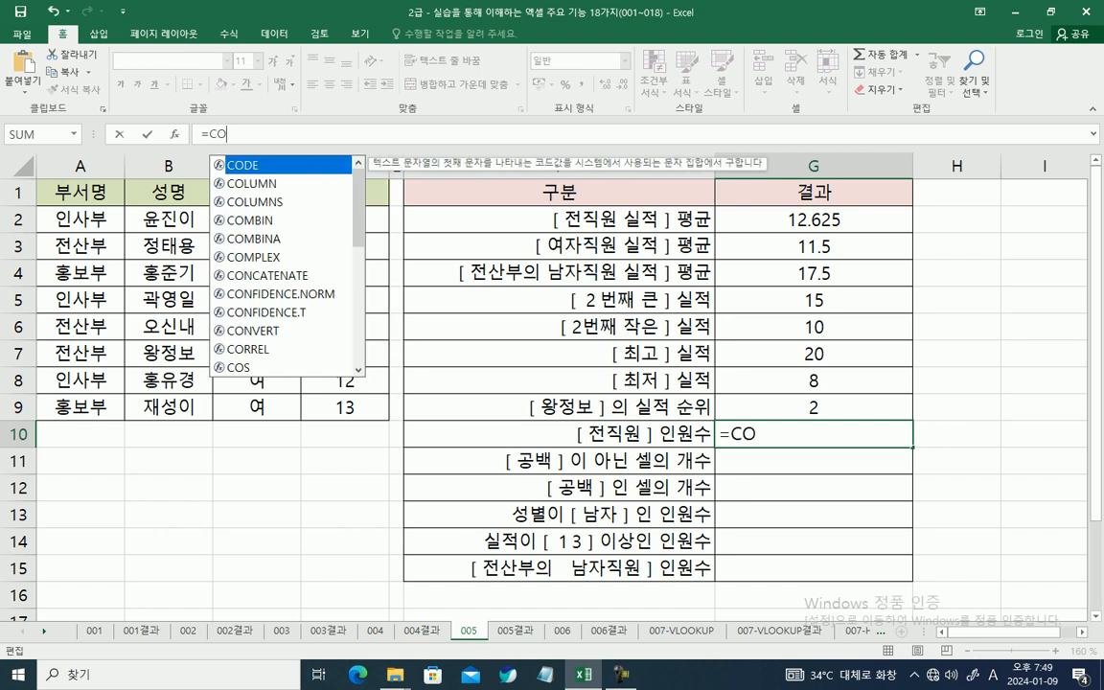
text(U)
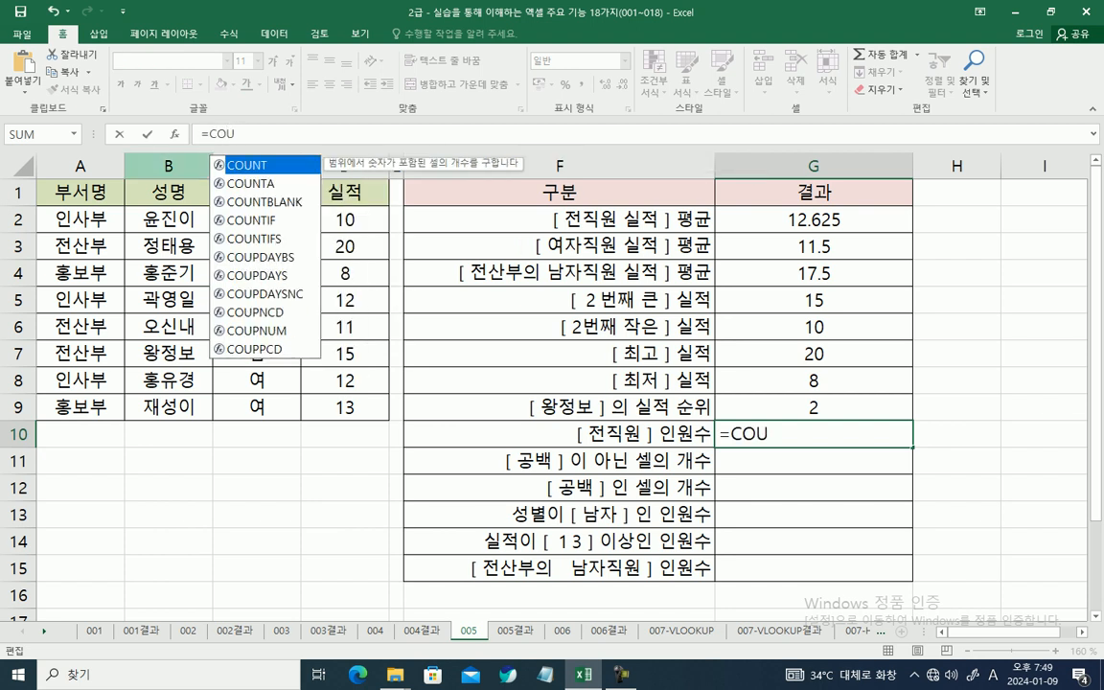
key(Down)
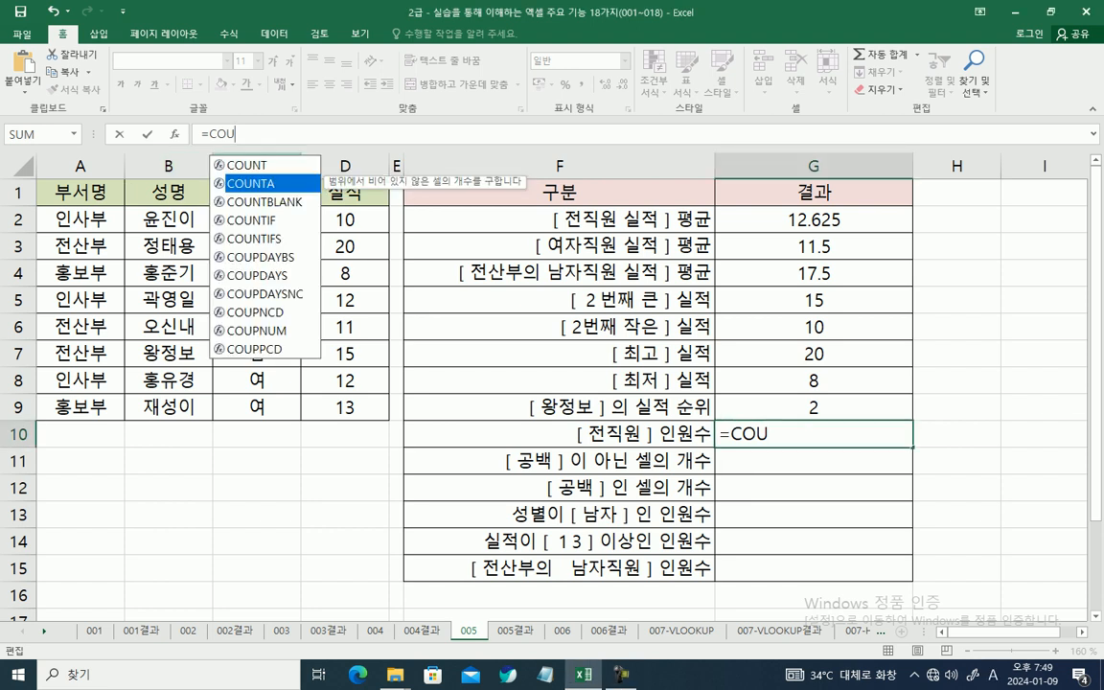
key(Tab)
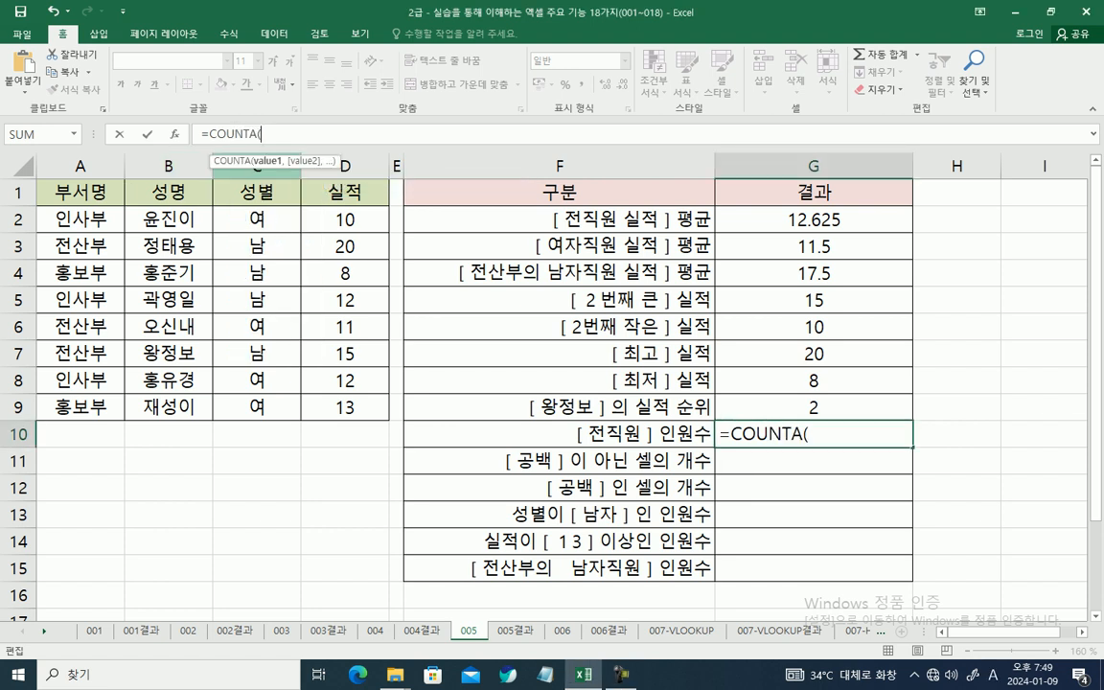
key(ctrl+a)
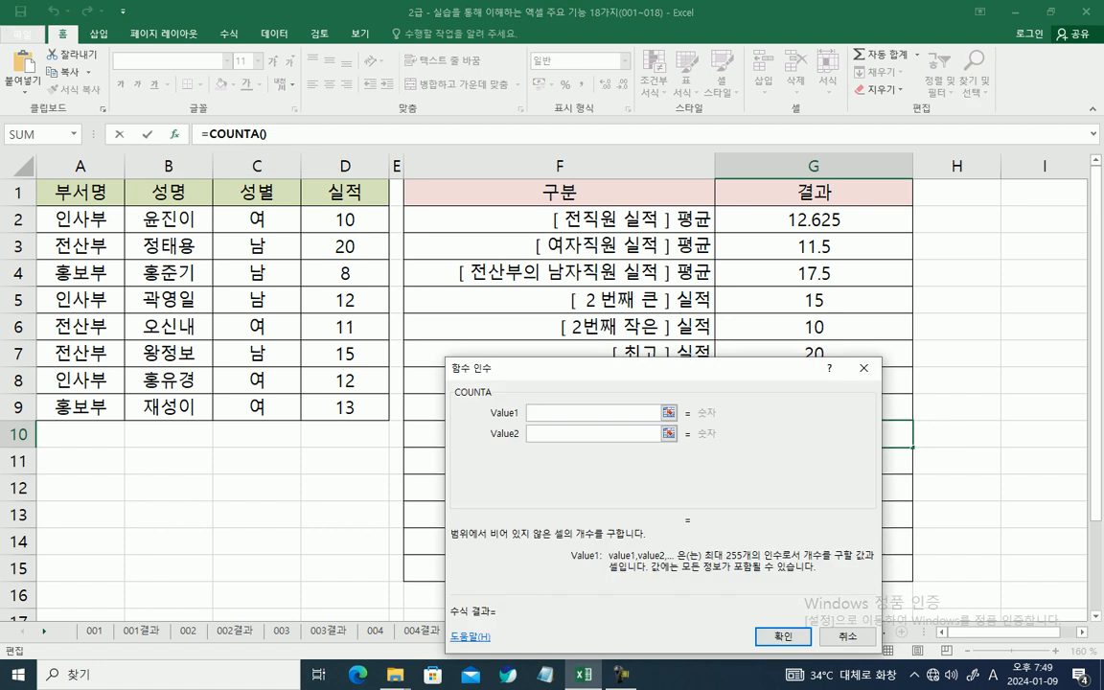
Step: Set the COUNTA range in G10 to the departments in A2:A9 and enter the formula
drag(345, 220, 345, 407)
drag(344, 246, 345, 407)
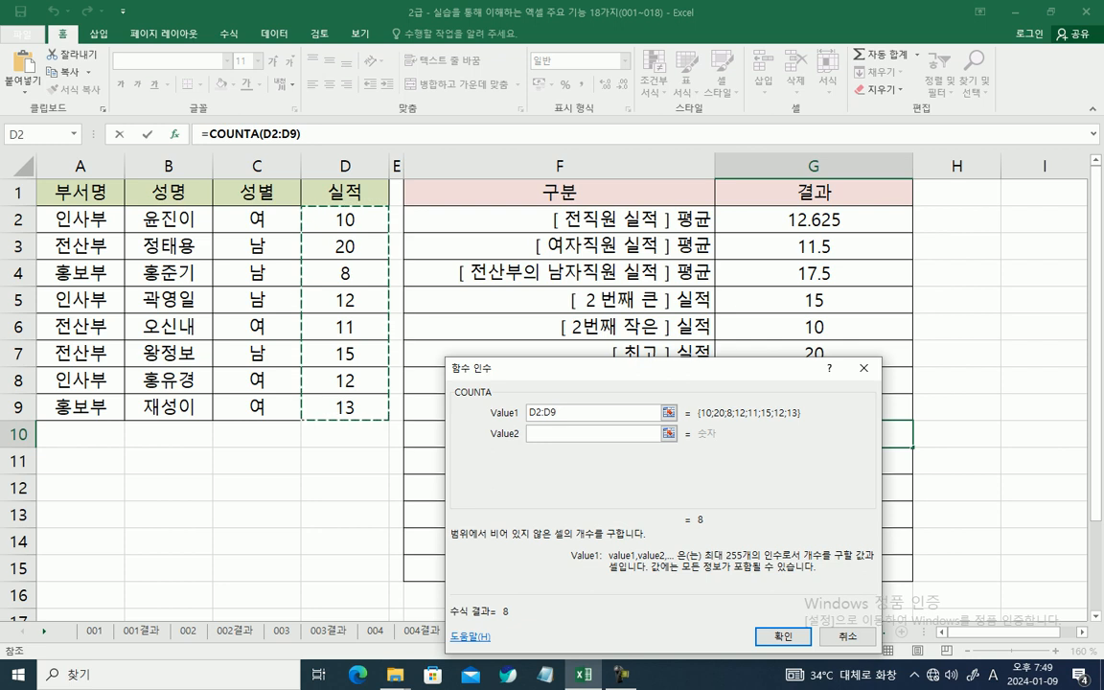
drag(257, 220, 257, 407)
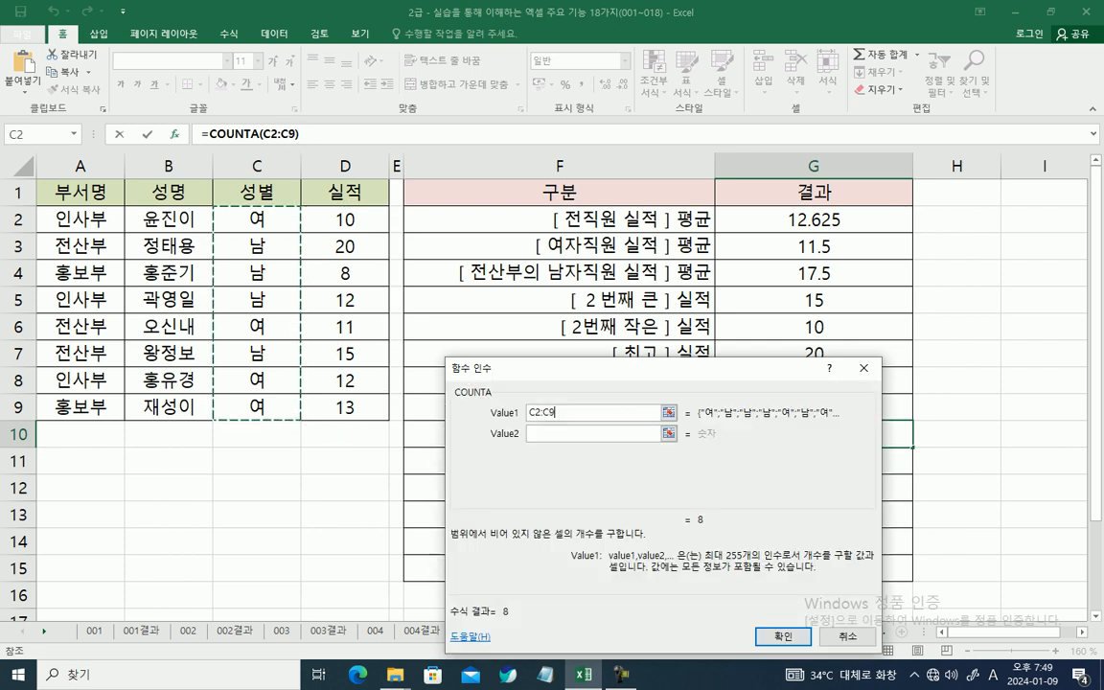
drag(187, 219, 186, 407)
drag(80, 220, 81, 407)
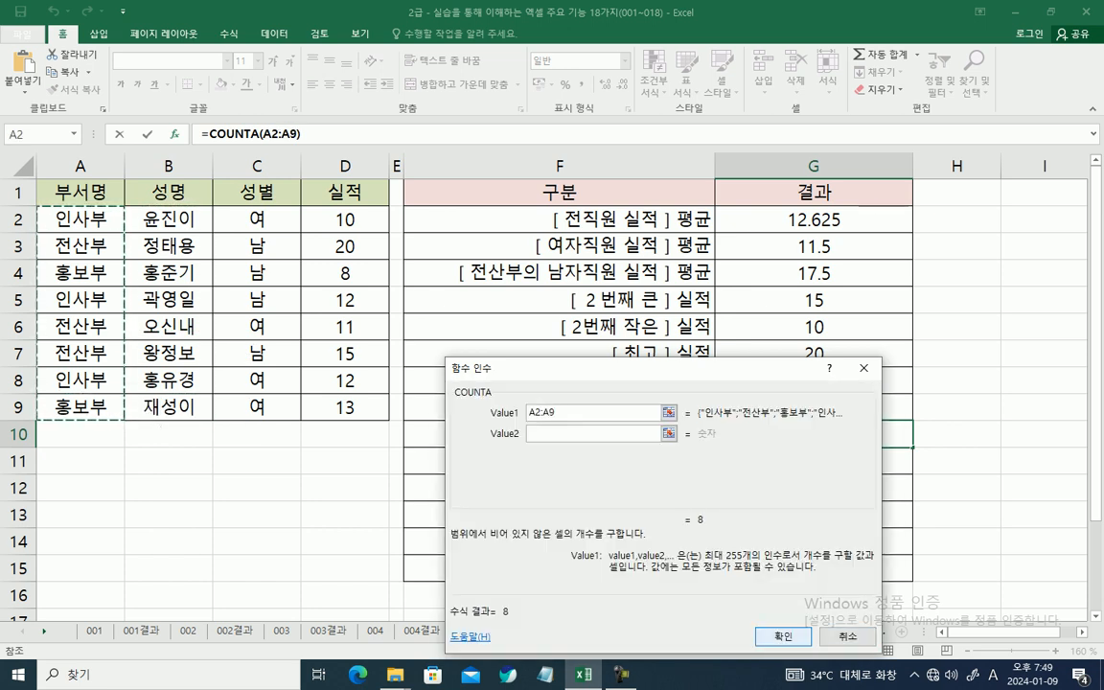
key(Return)
Step: Enter a COUNTBLANK formula over D2:D9 in G11
click(813, 460)
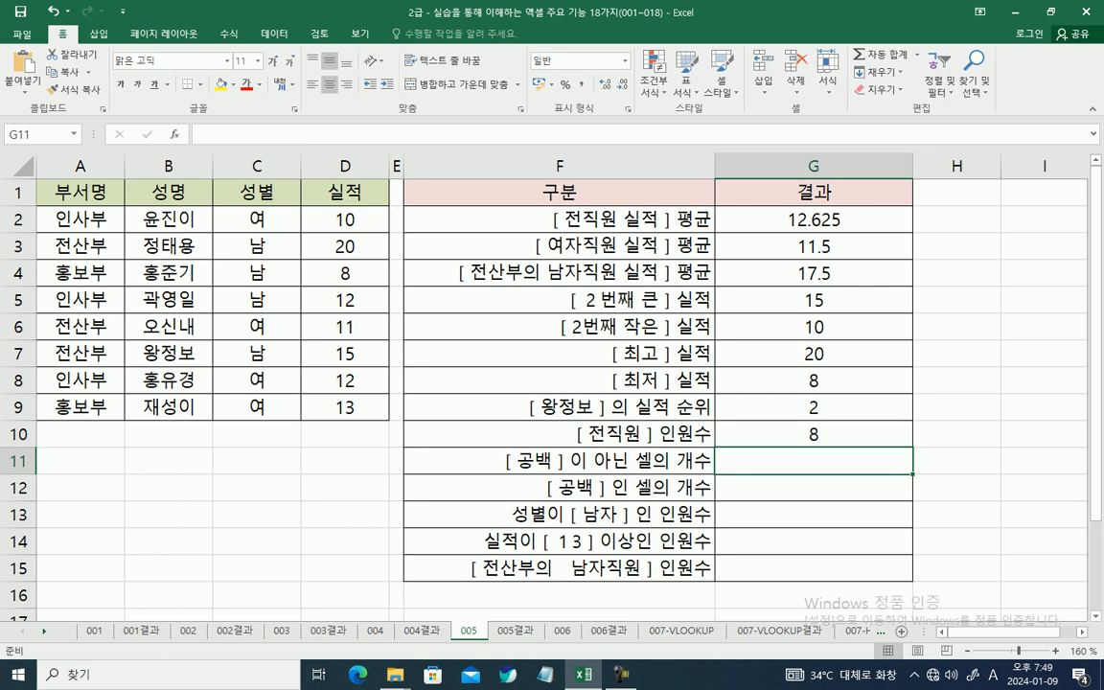
text(=)
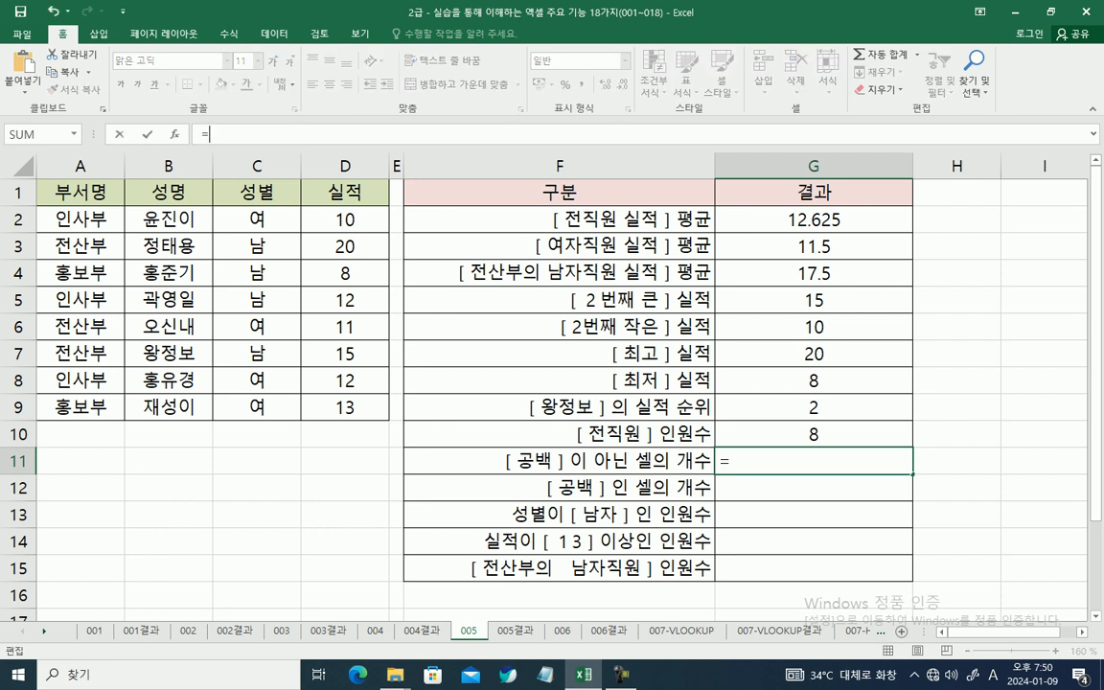
text(COU)
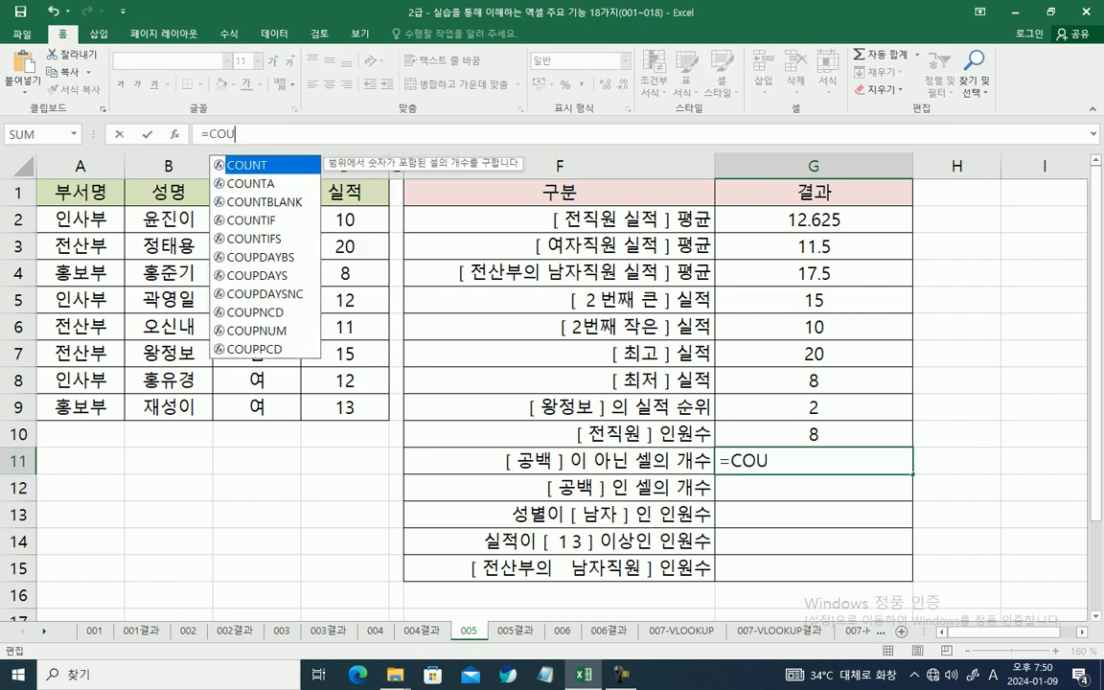
key(Down)
key(Down)
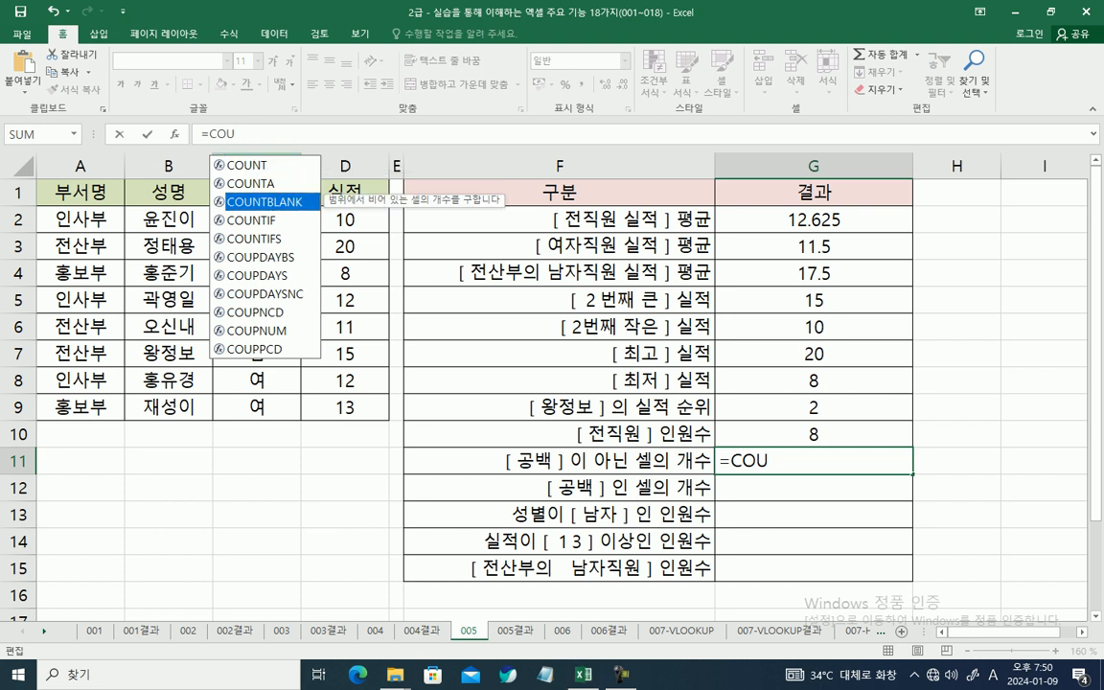
key(Tab)
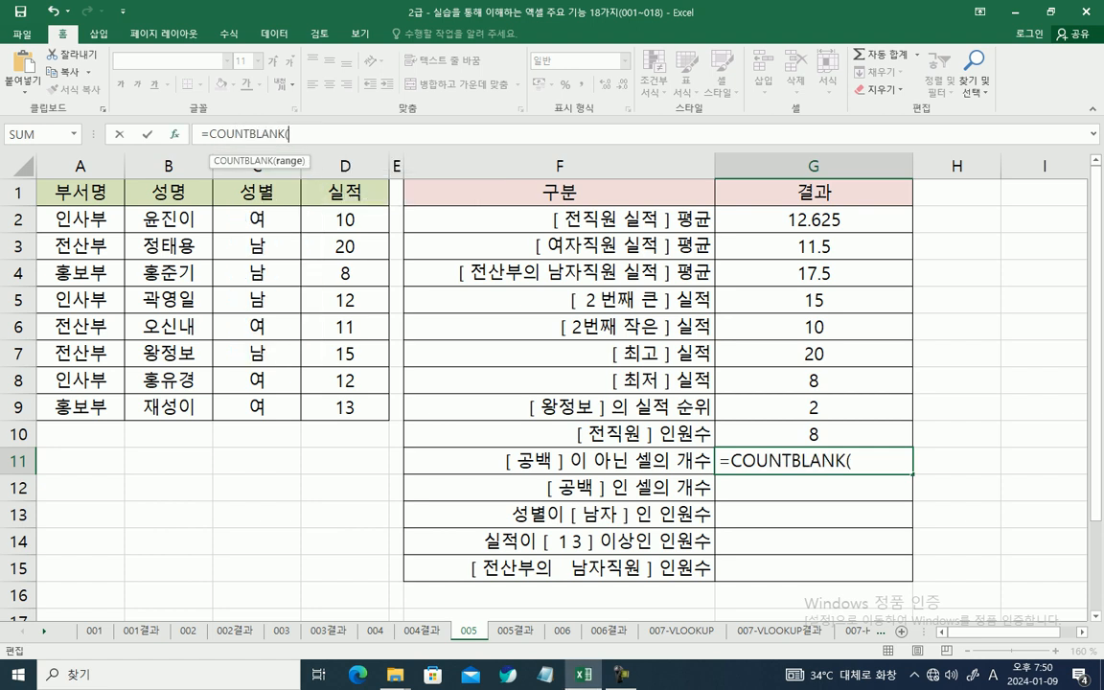
key(ctrl+a)
drag(345, 219, 368, 410)
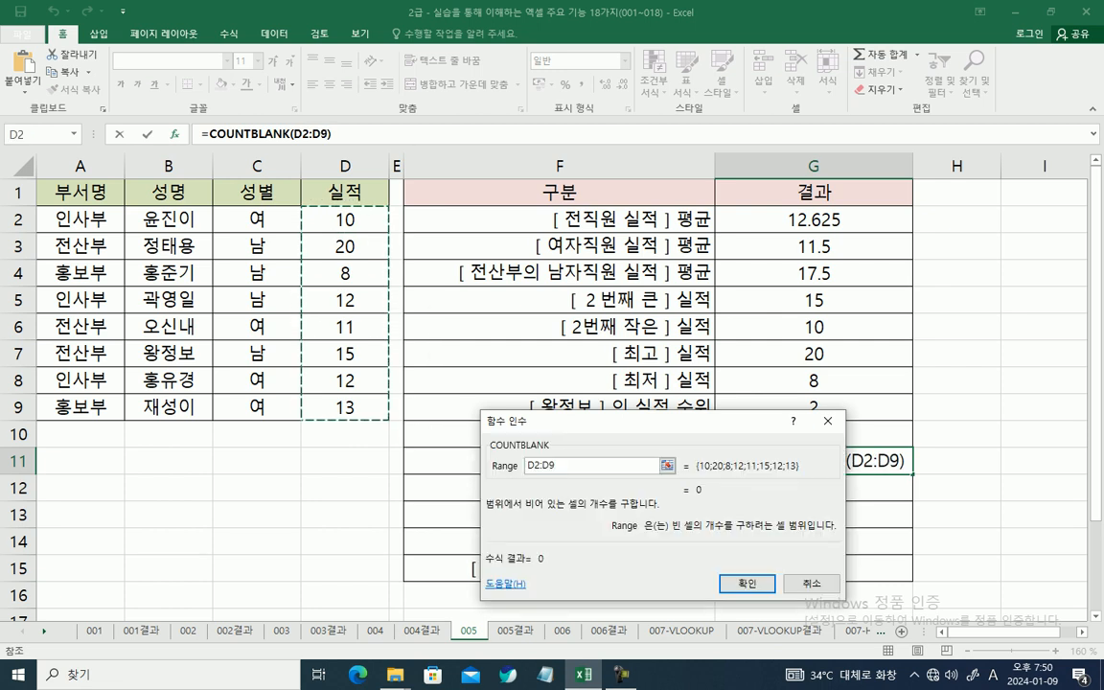
key(Return)
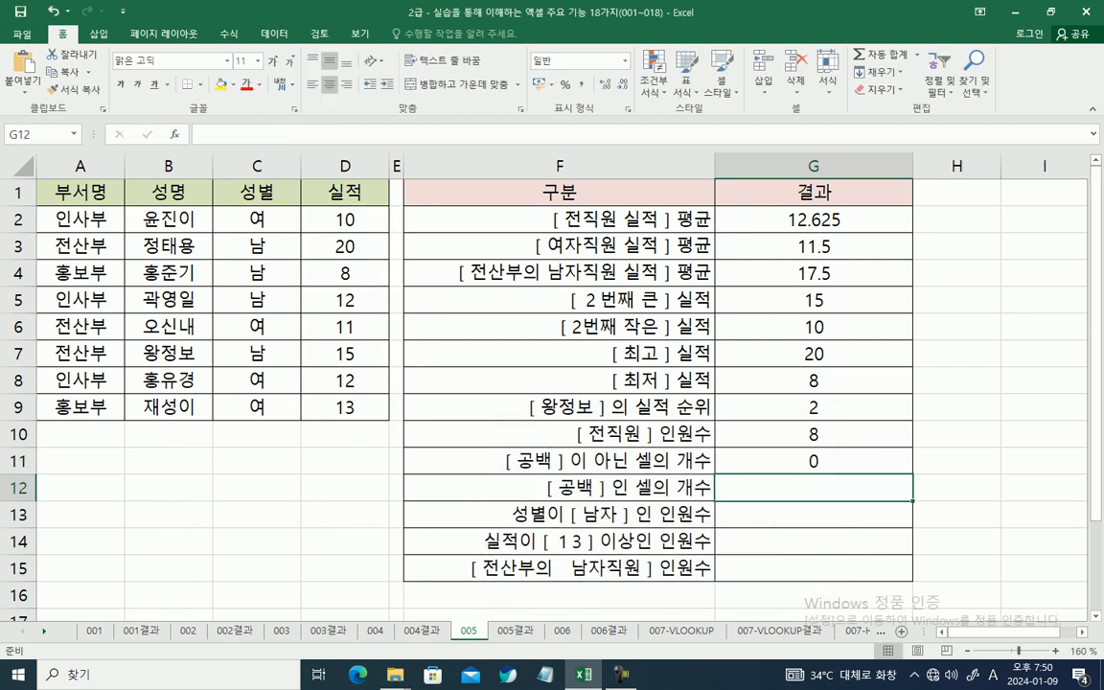
text(=COU)
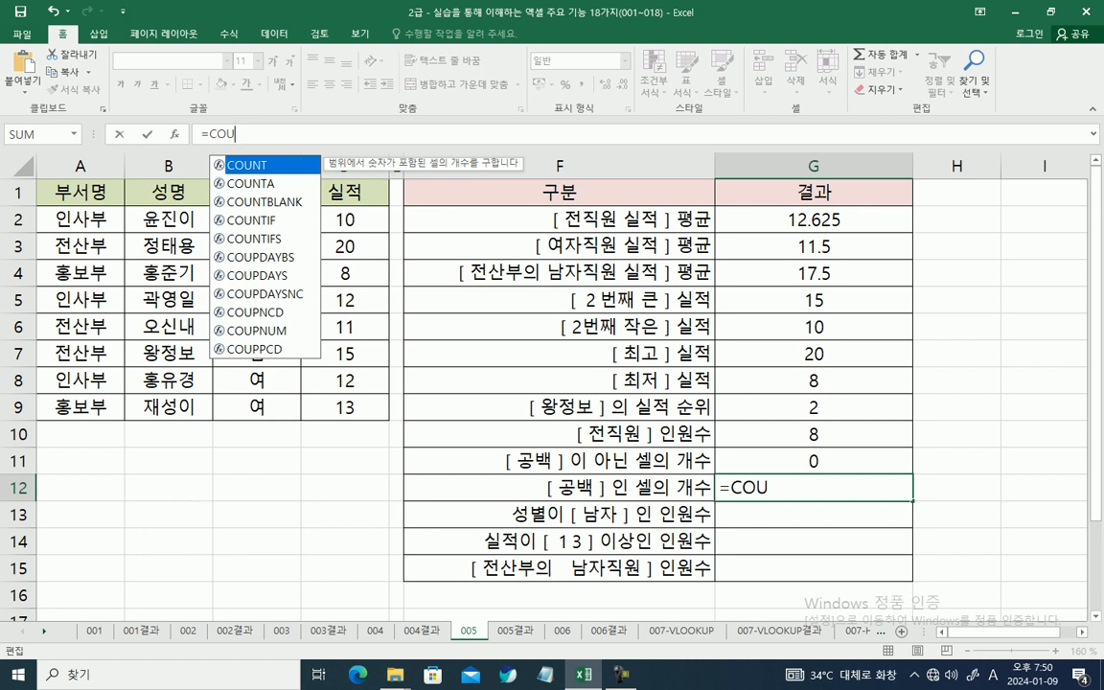
key(Escape)
Step: Compare the formulas in G11 and G10 with the model formulas in G10, G11 and G12 on sheet 005결과
click(813, 461)
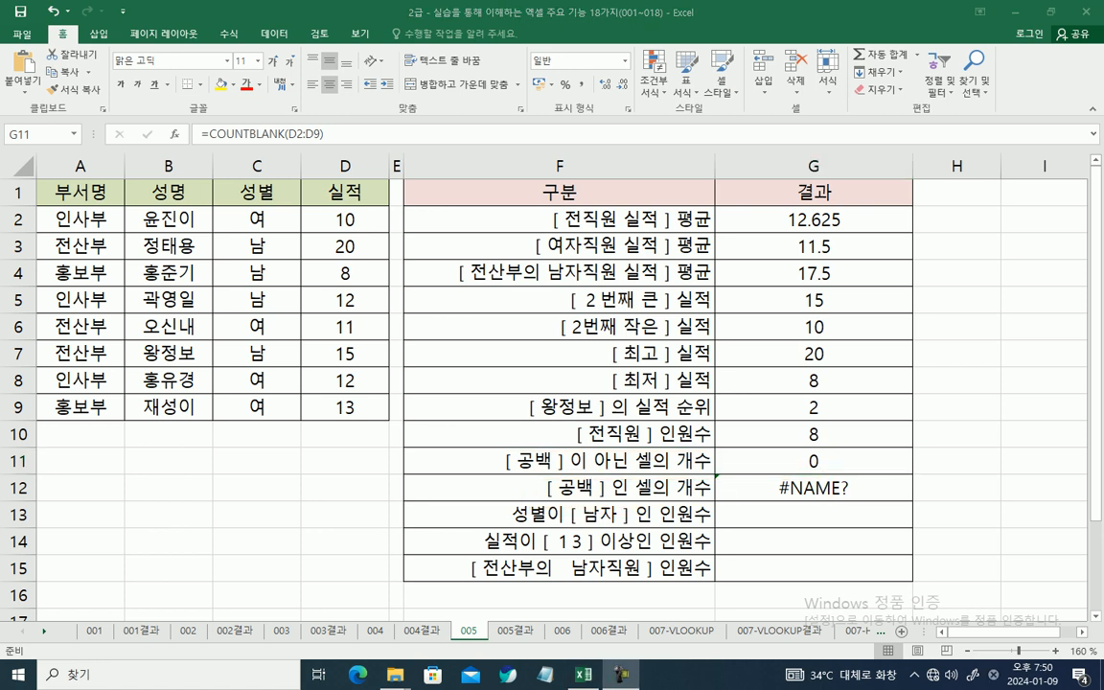
click(813, 434)
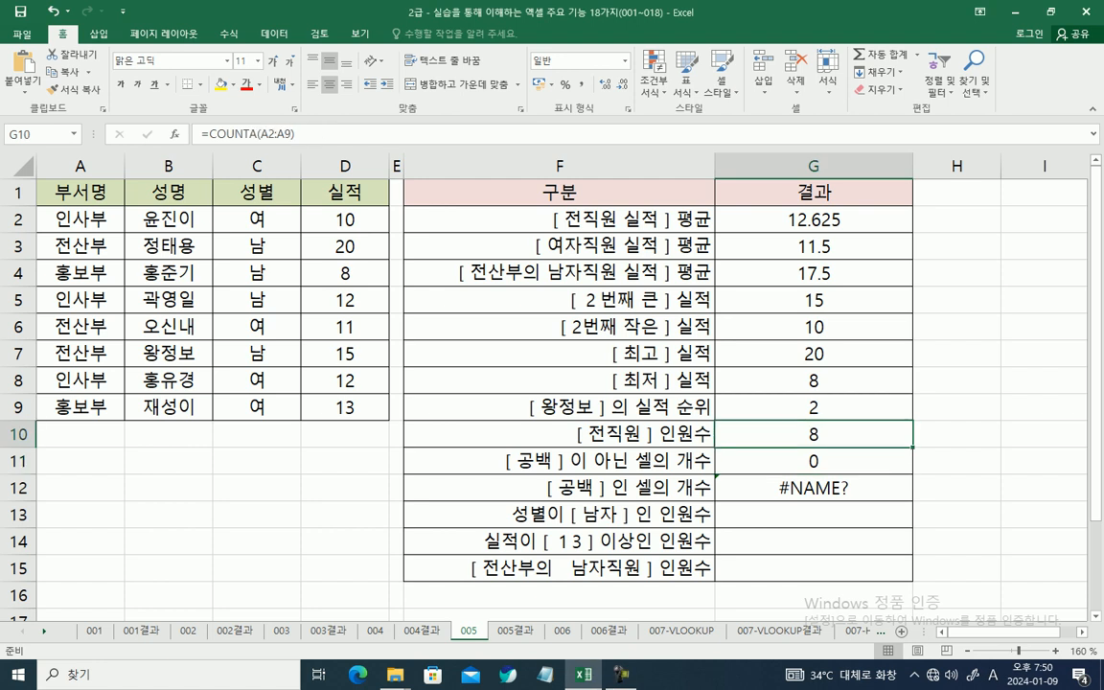
key(ctrl+Page_Down)
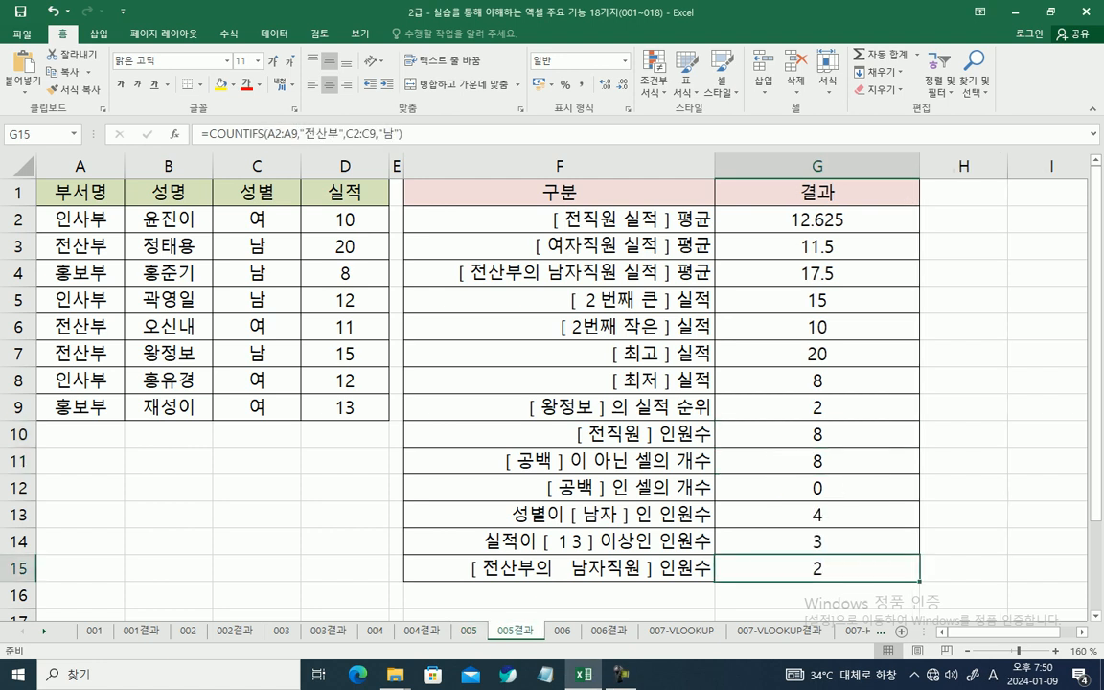
click(816, 434)
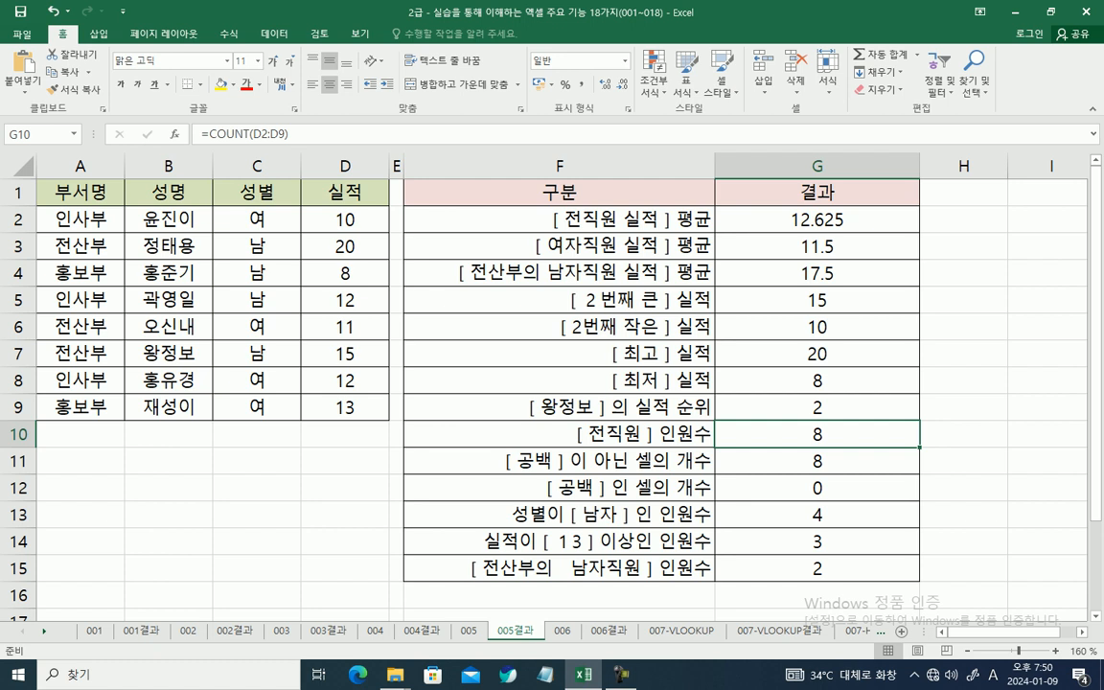
click(816, 460)
click(816, 487)
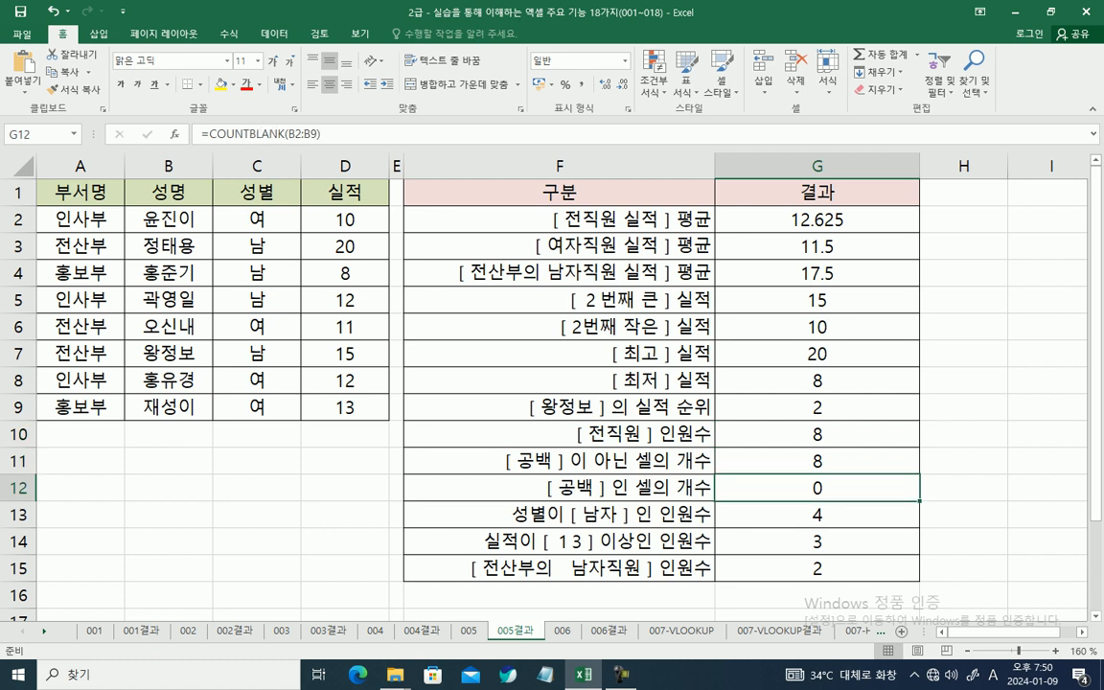
Step: On sheet 005, replace COUNTA with COUNT in G10's employee-count formula over A2:A9
key(ctrl+Page_Up)
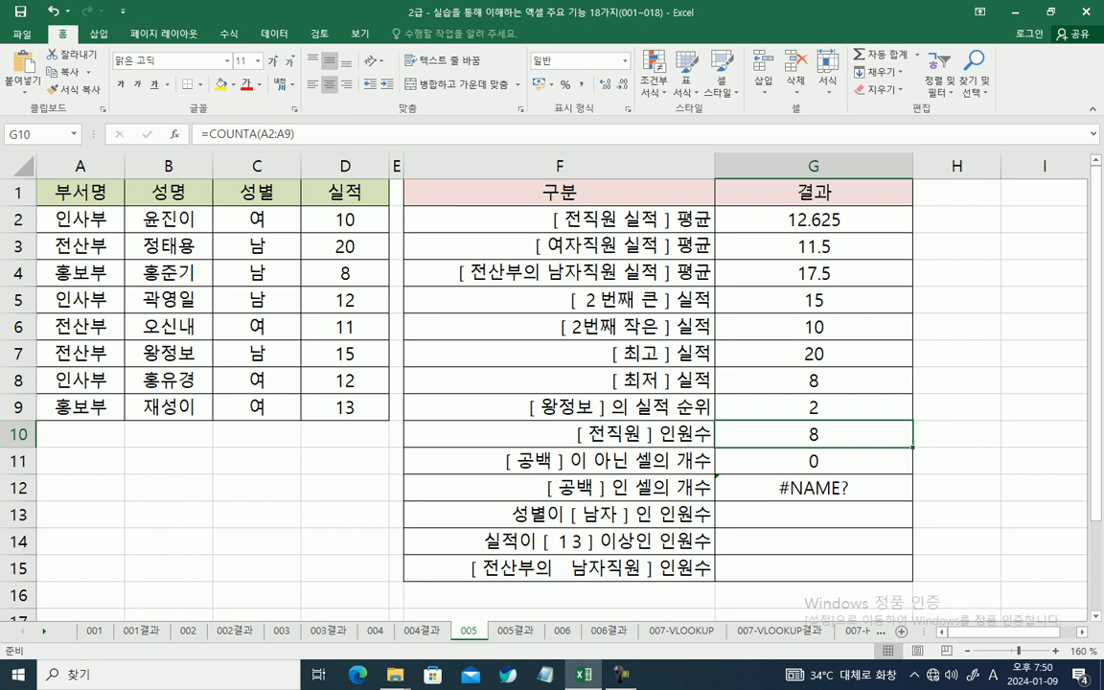
key(F2)
key(Left)
key(Left)
key(Left)
key(Left)
key(Left)
key(Left)
key(Left)
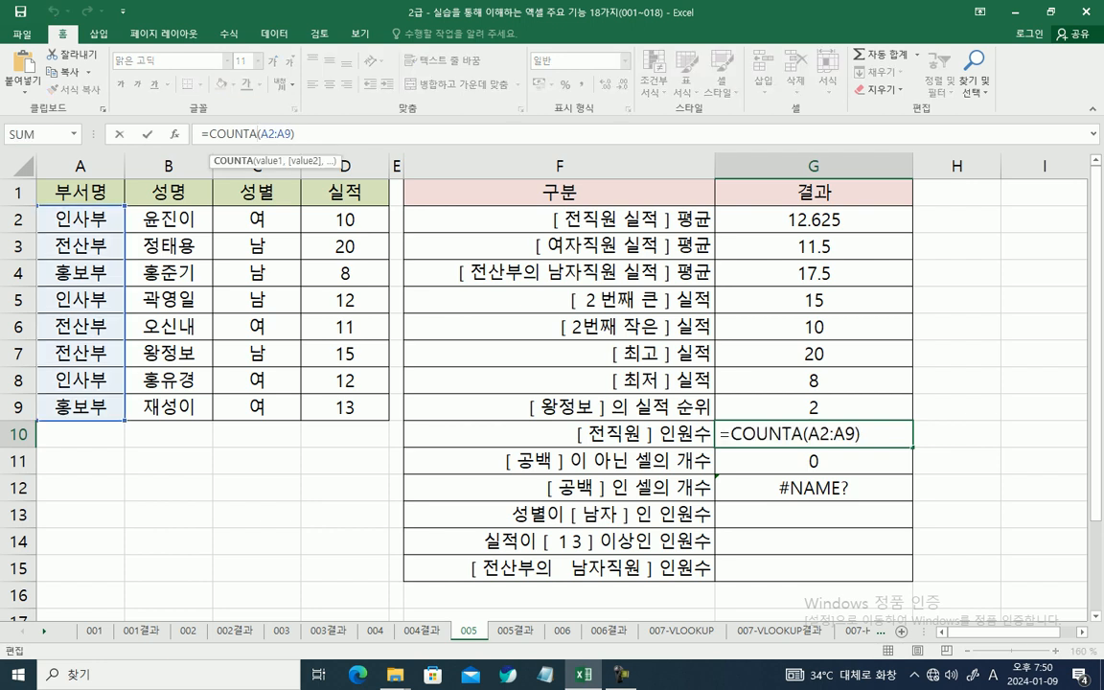
key(BackSpace)
key(Return)
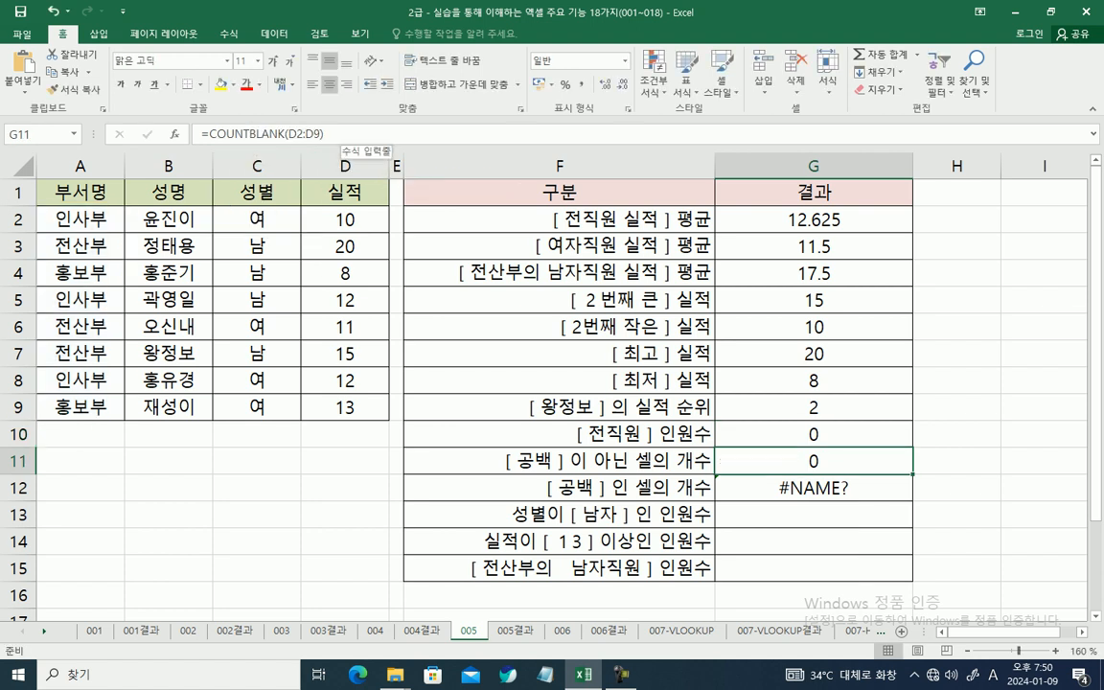
Step: Clear G11 and count the non-blank cells there with COUNTA over D2:D9
key(Delete)
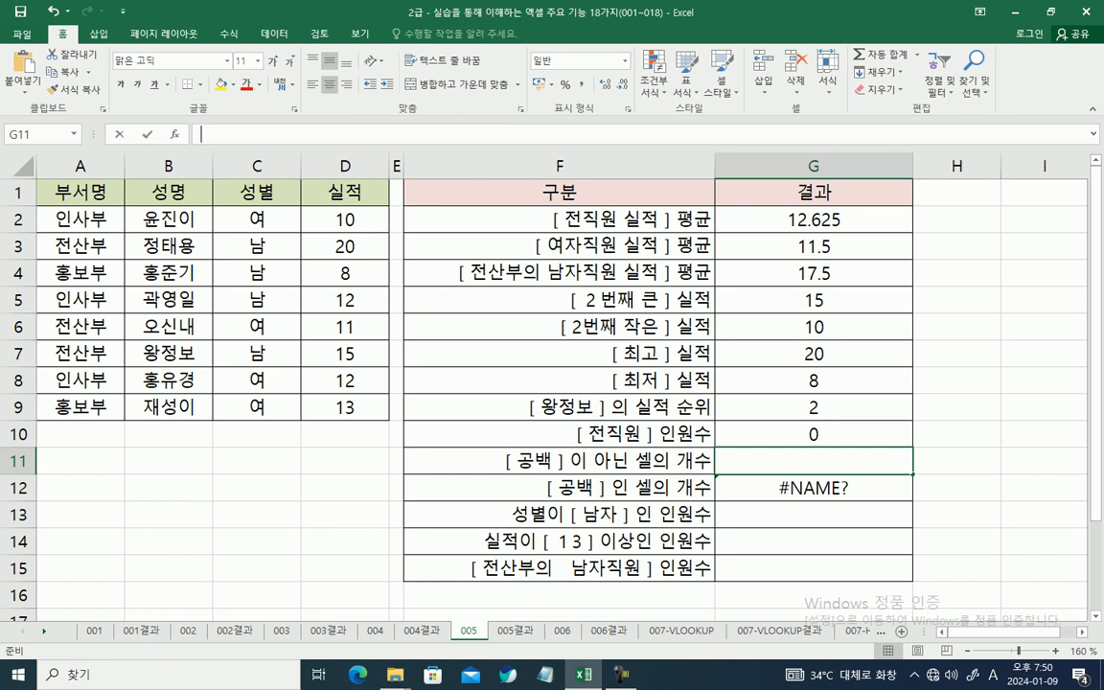
key(F2)
text(=CO)
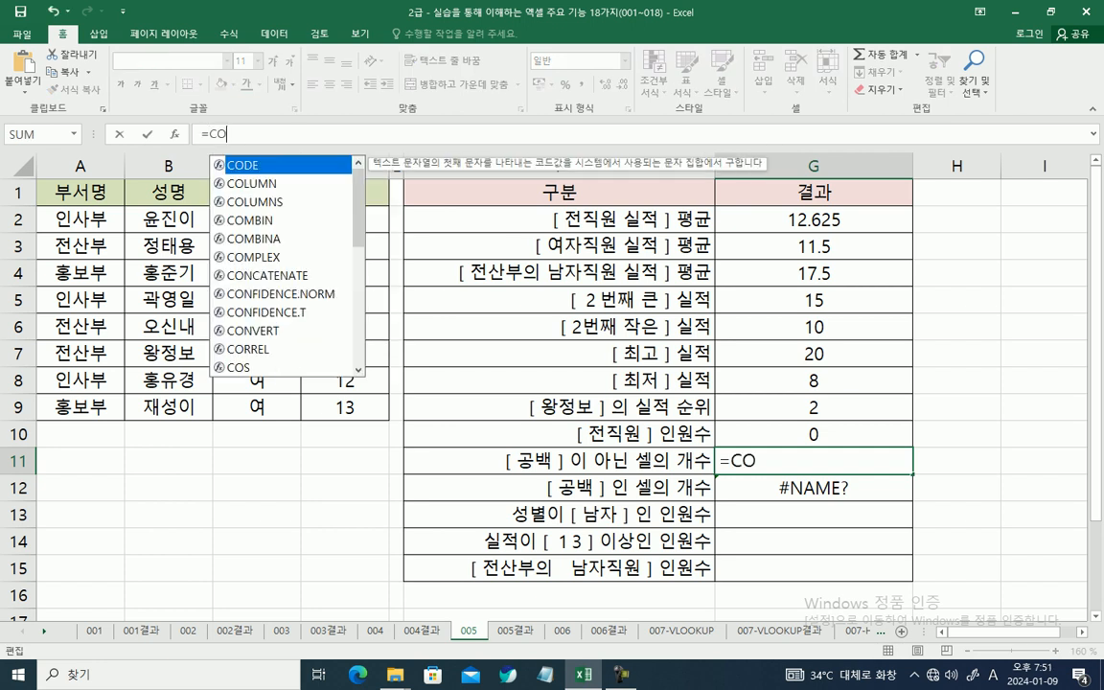
text(U)
key(Down)
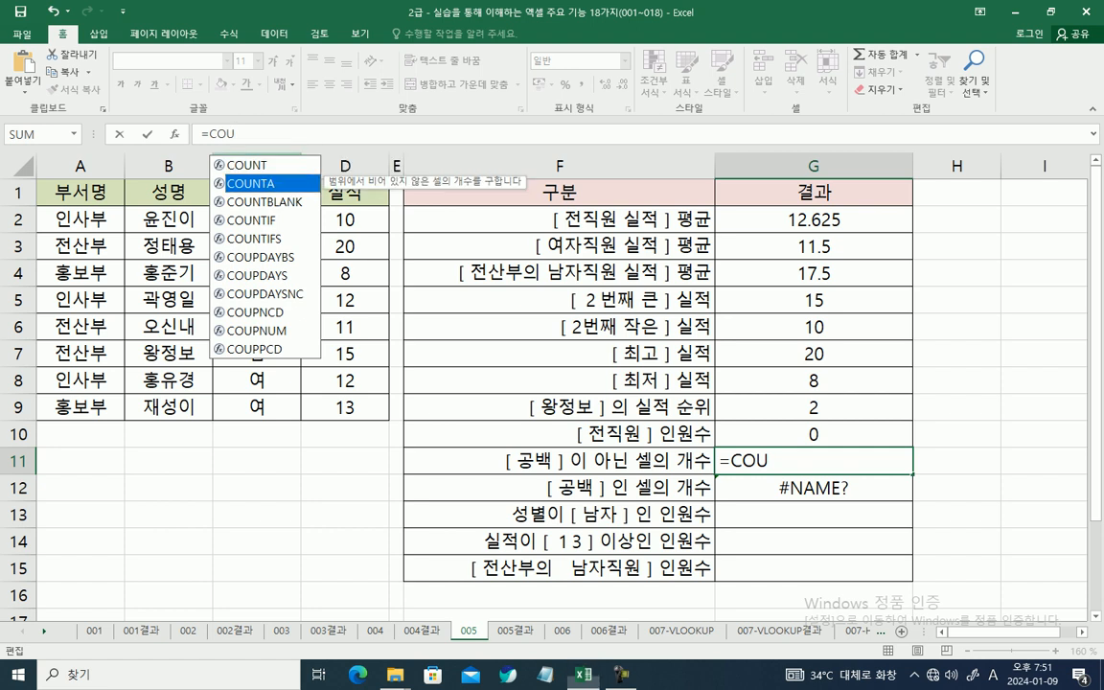
key(Tab)
drag(345, 220, 345, 407)
key(Return)
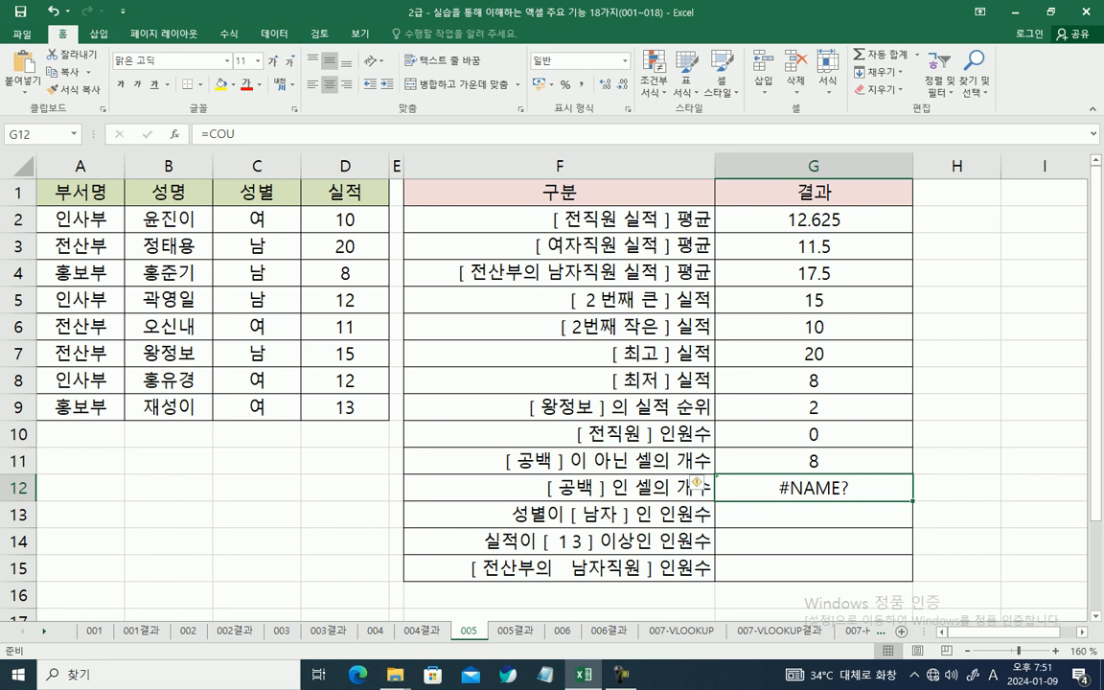
Step: Clear the incomplete formula in G12 and count the blank cells there with COUNTBLANK over C2:C9
key(Delete)
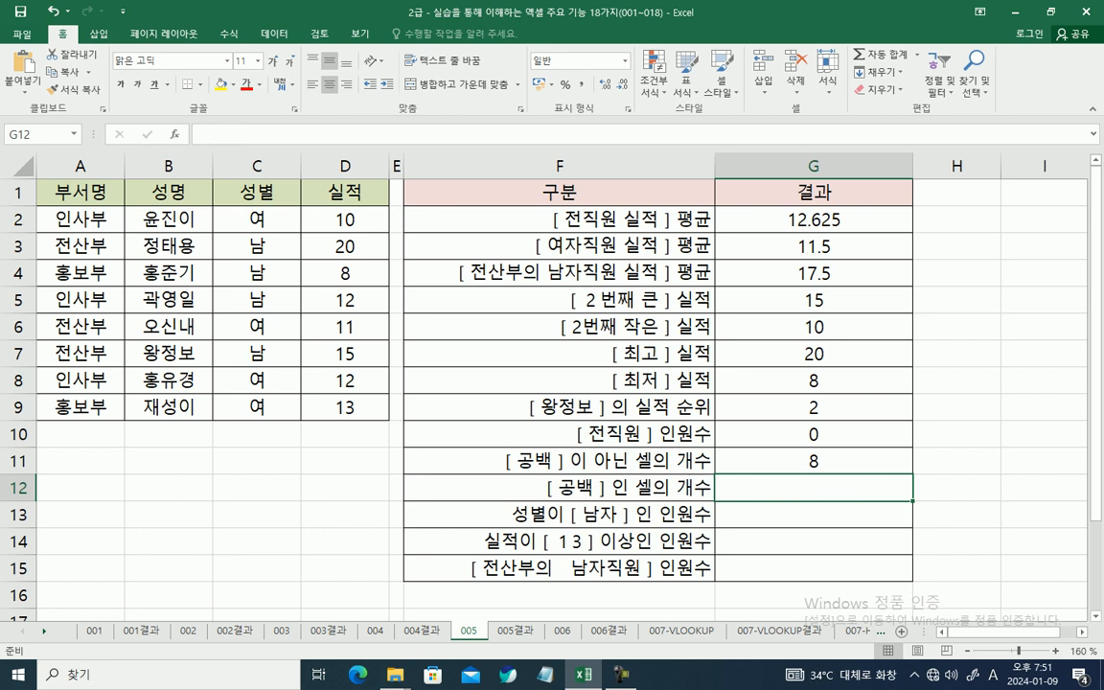
text(=)
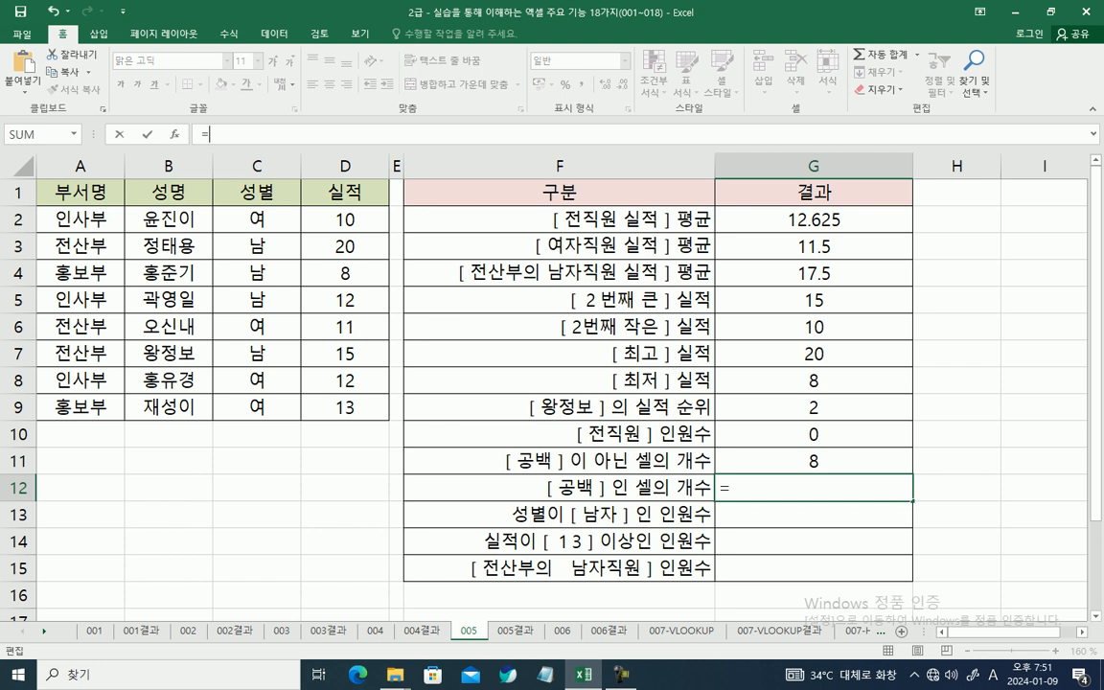
text(COU)
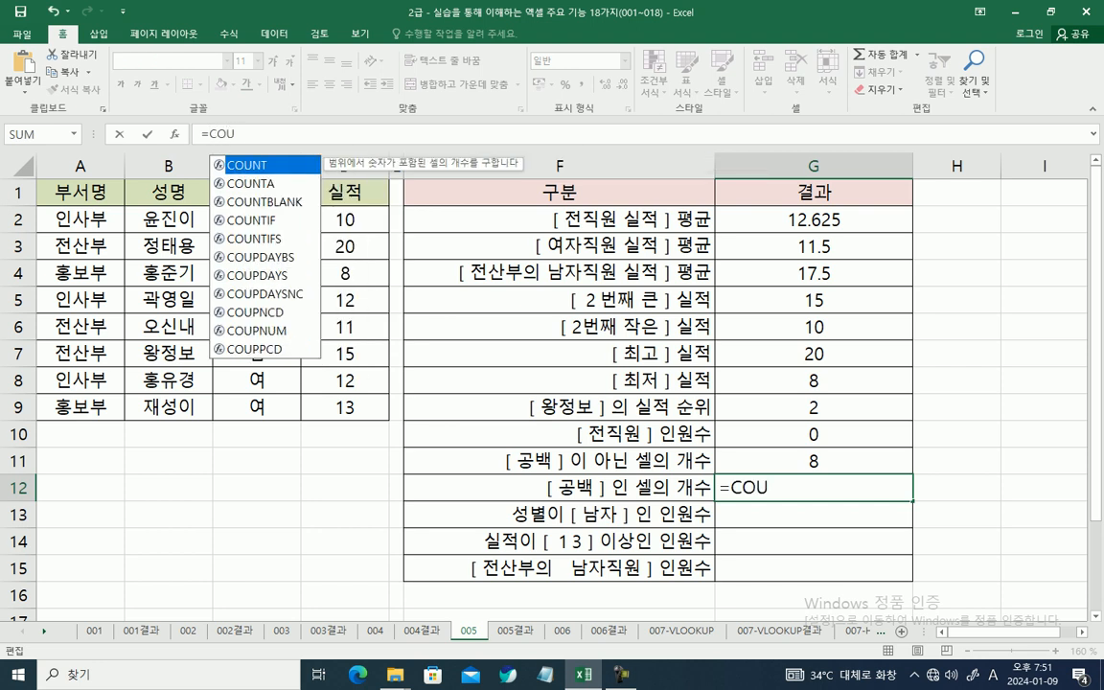
double_click(264, 202)
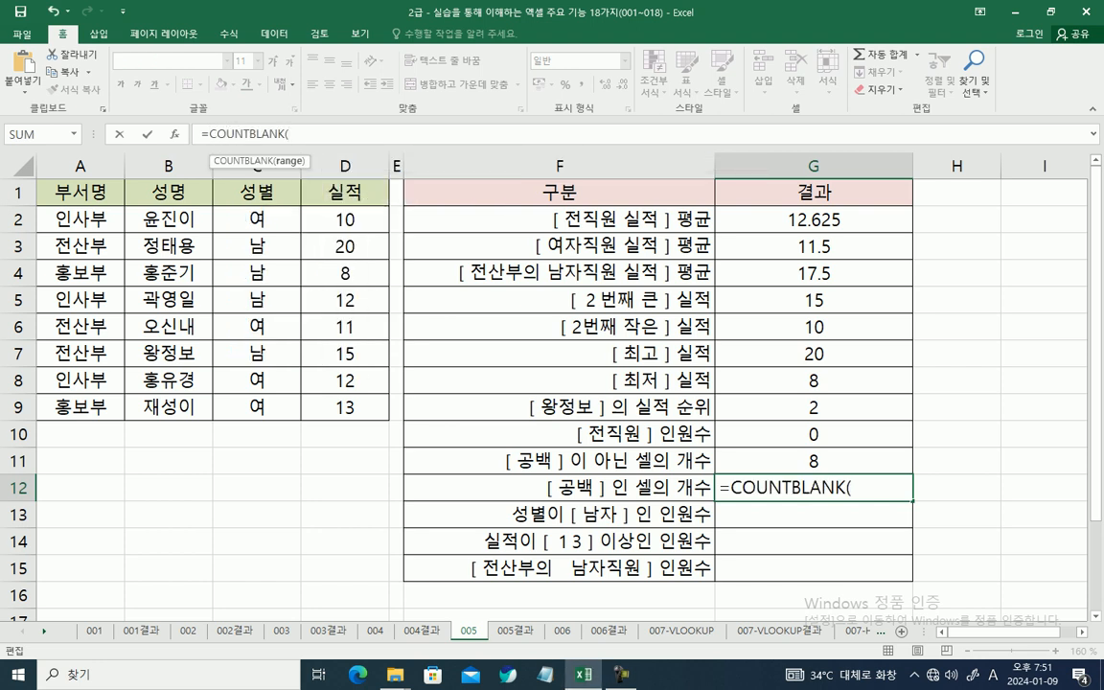
click(257, 220)
drag(257, 220, 257, 406)
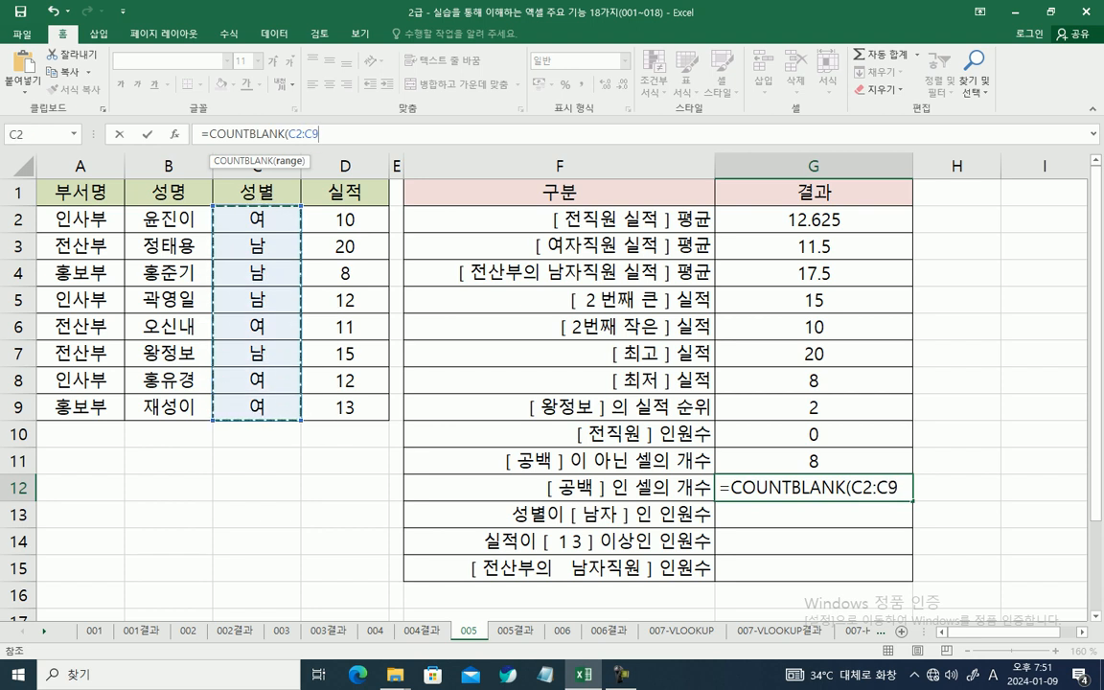
key(Return)
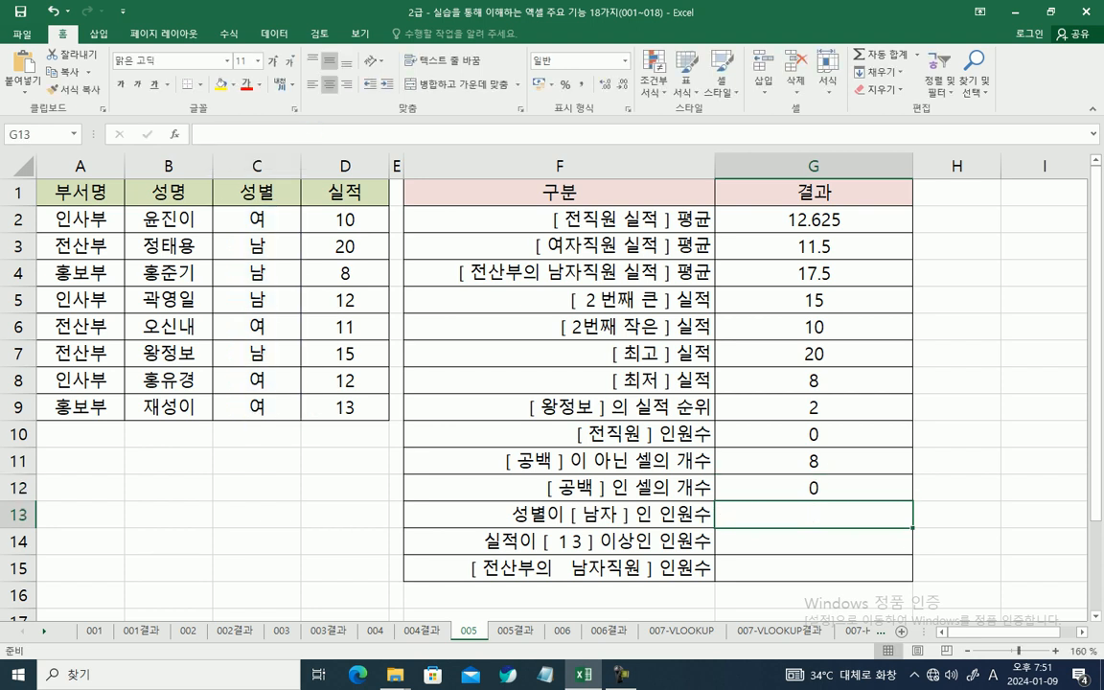
Step: Start a COUNTIF formula in G13 for the male employee count, with its function arguments open clear of the data
click(813, 487)
click(814, 514)
text(=COU)
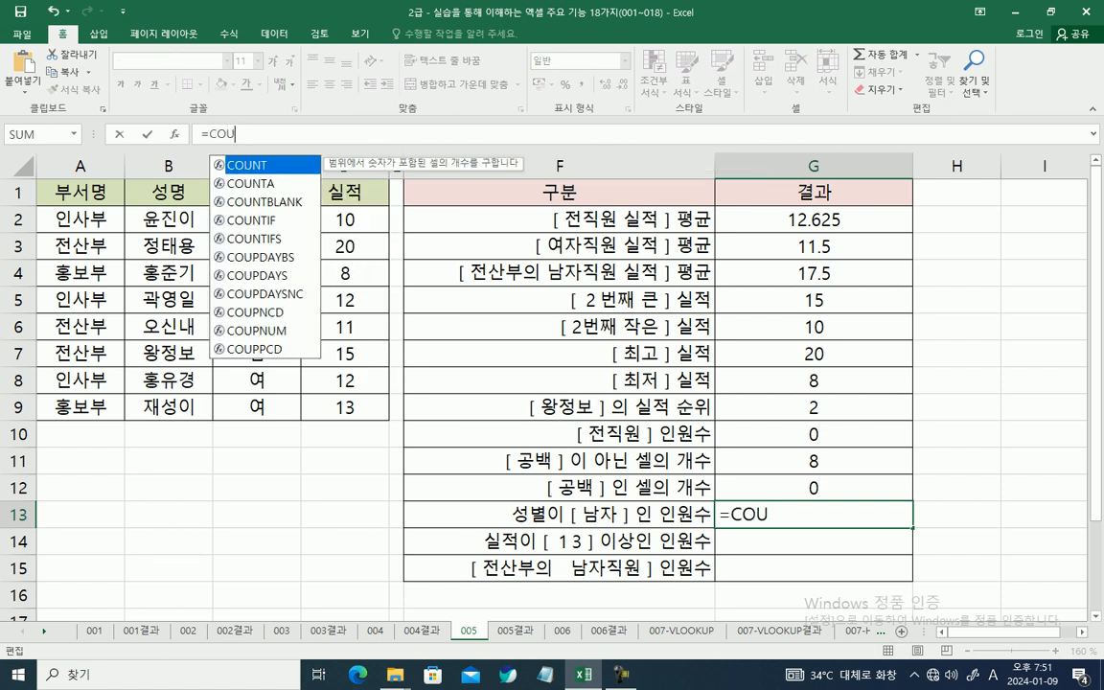
text(NTIF()
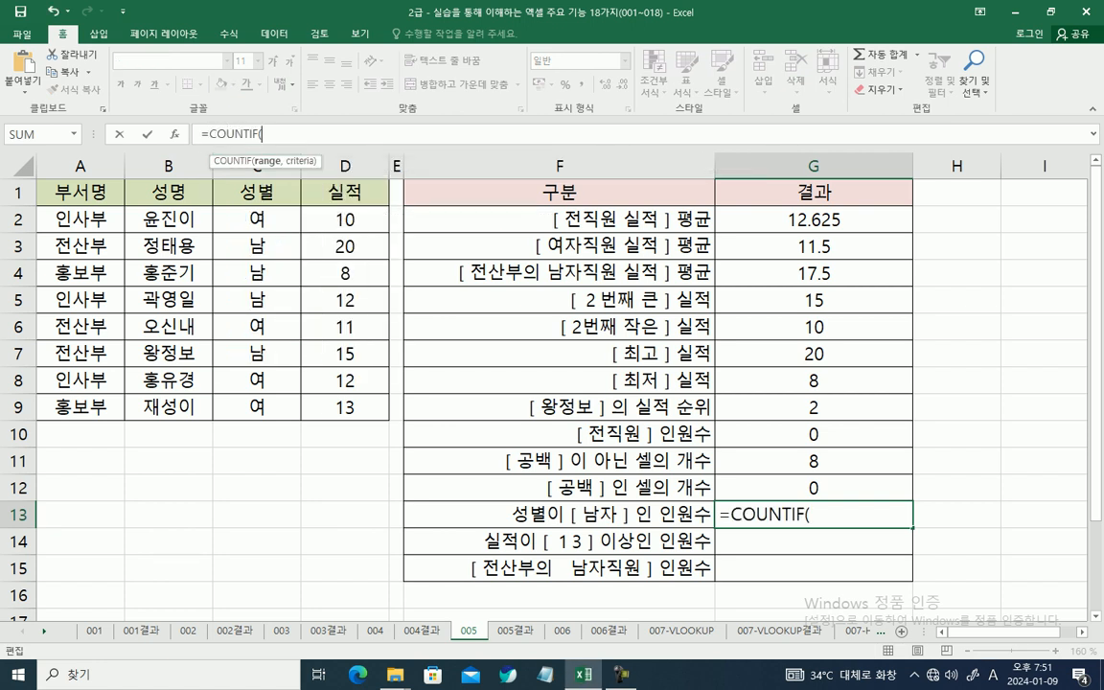
key(ctrl+a)
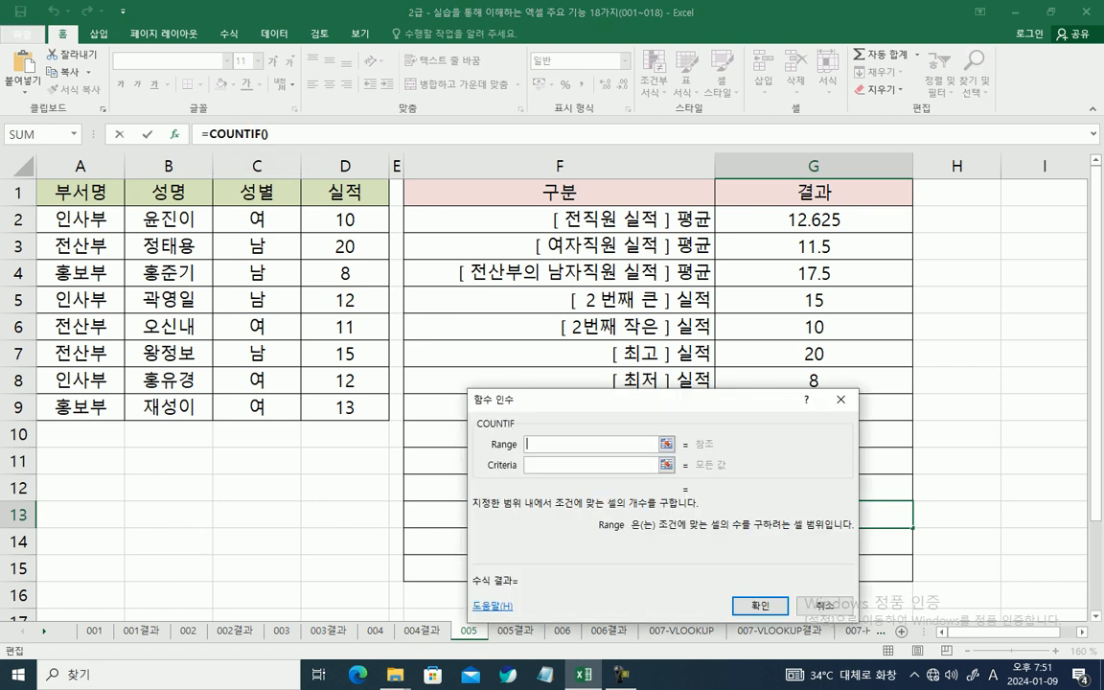
drag(613, 399, 656, 190)
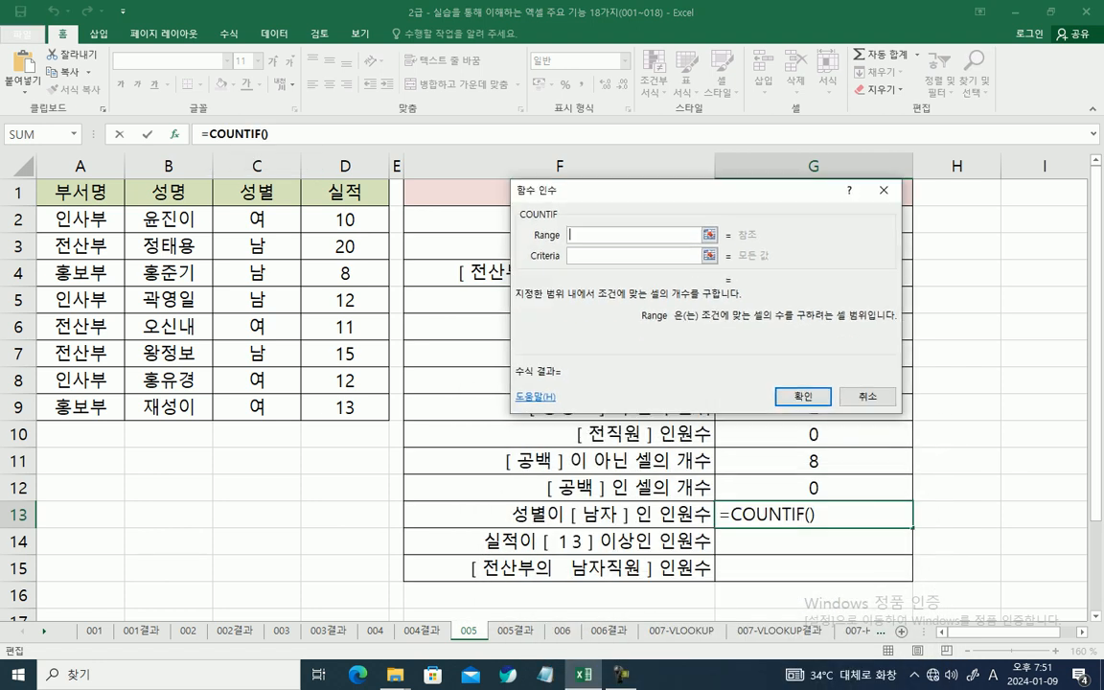
Step: Complete G13's COUNTIF formula with the range C2:C9 and the criterion "남"
drag(256, 218, 282, 410)
key(Tab)
text(S)
key(BackSpace)
key(Hangul)
text(남)
key(Tab)
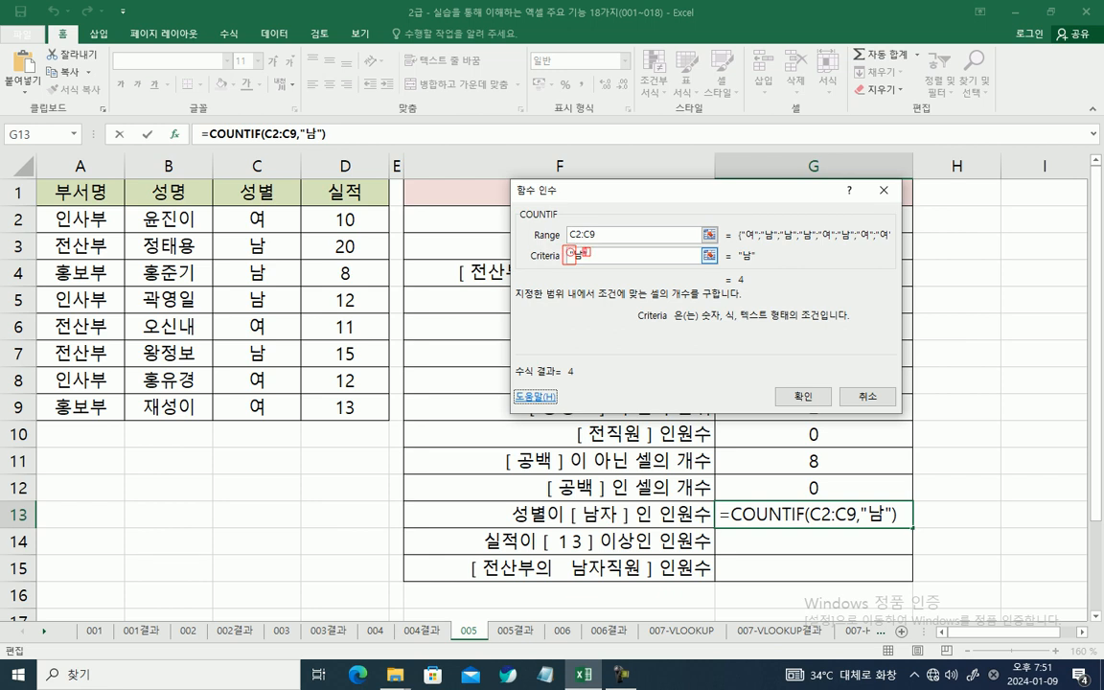
key(Escape)
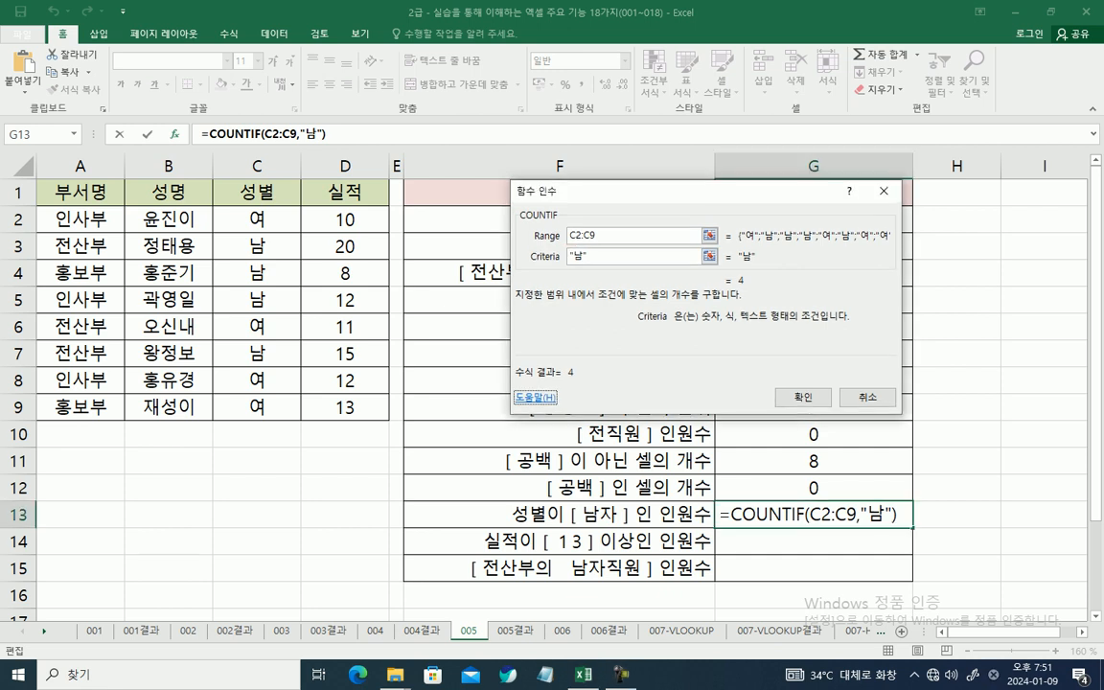
click(802, 395)
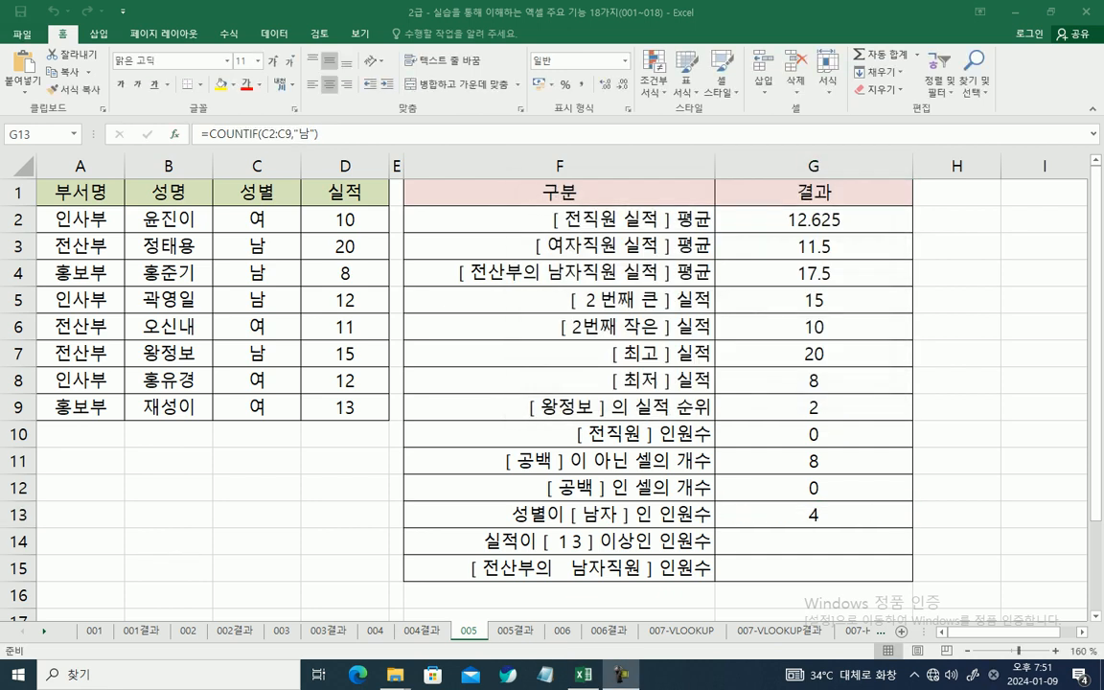
Step: Start a COUNTIF formula in G14 for the employees scoring 13 or more and open its function arguments
click(813, 541)
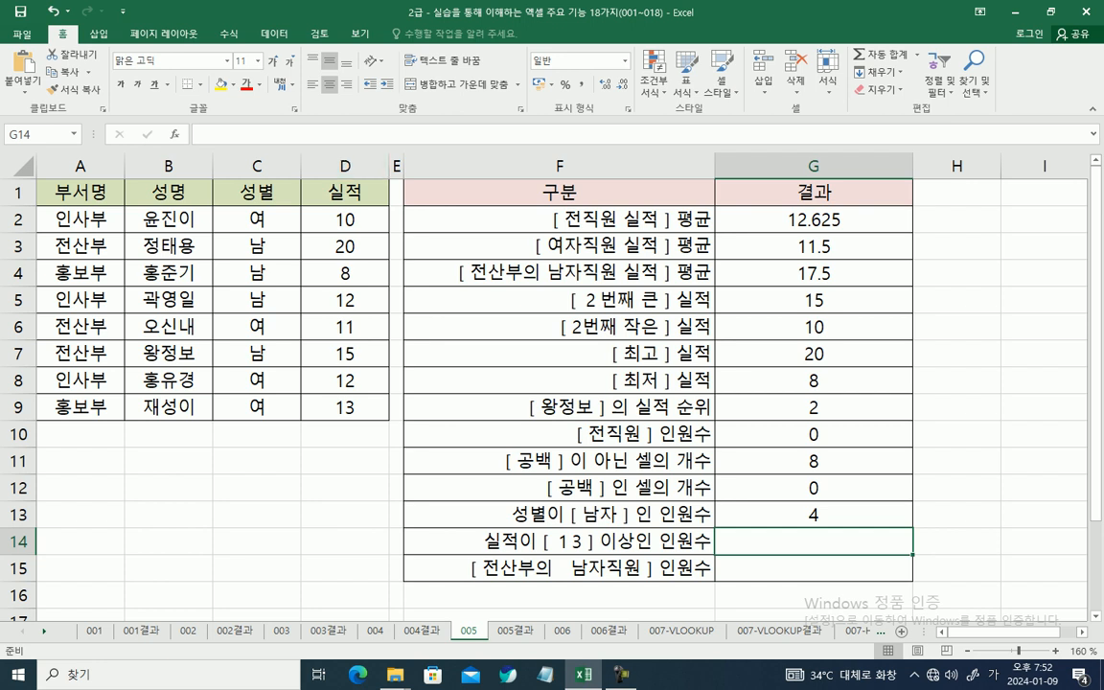
text(=)
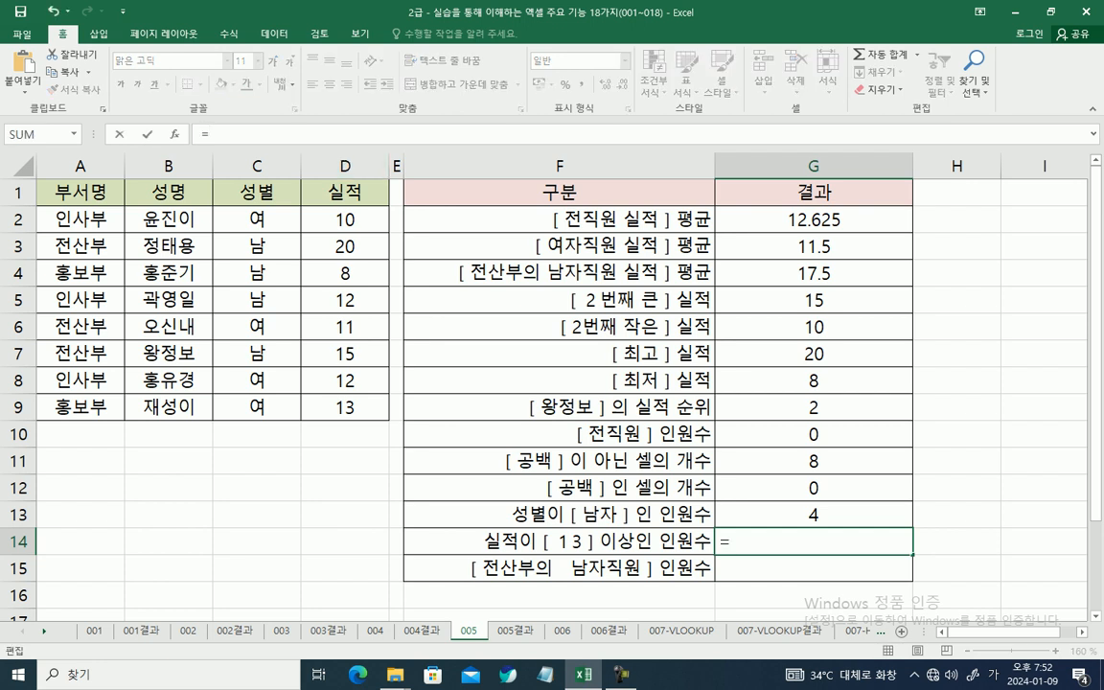
text(채)
key(BackSpace)
key(BackSpace)
key(Hangul)
text(COU)
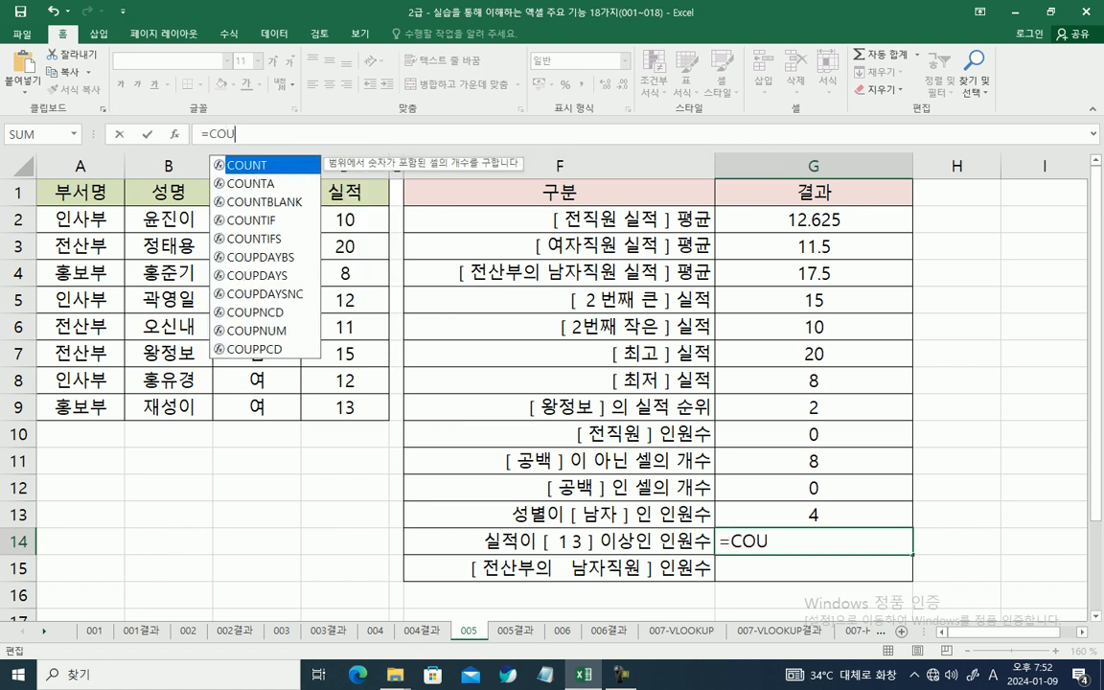
key(Down)
key(Down)
key(Down)
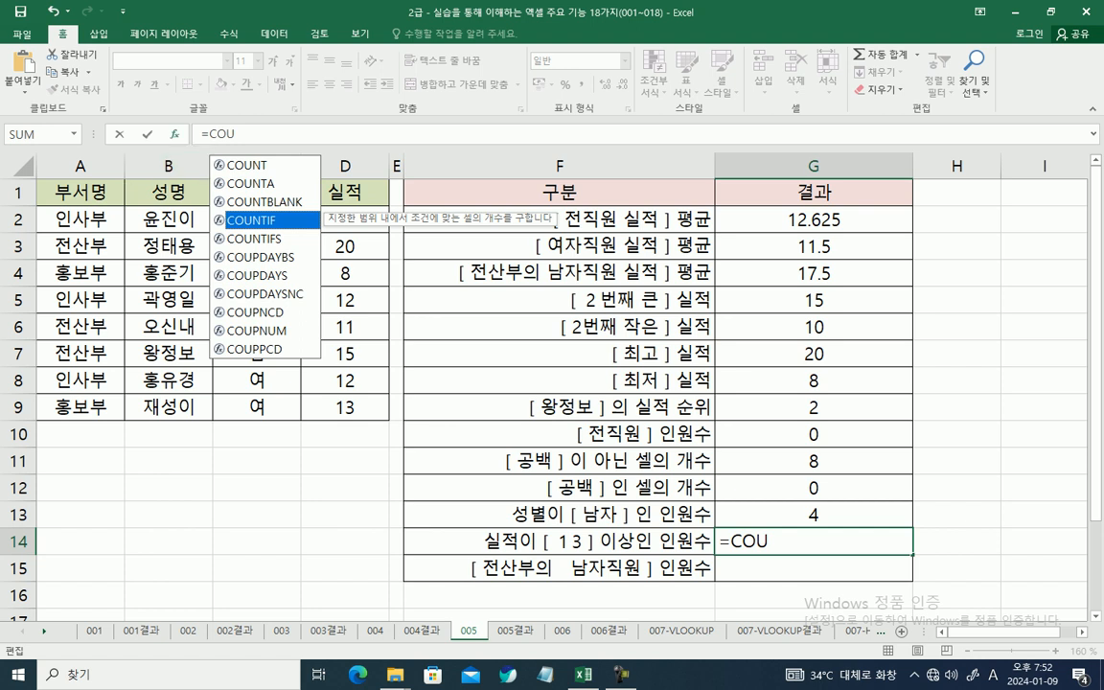
key(Tab)
click(174, 135)
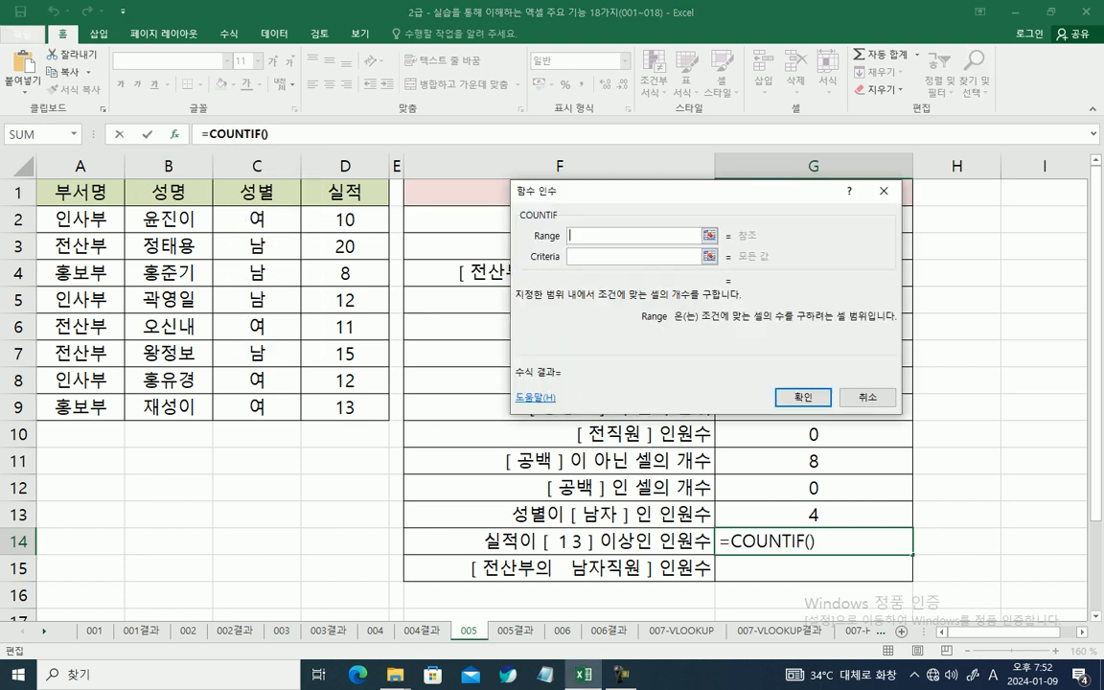
Step: Set G14's COUNTIF range to D2:D9 and its criterion to ">=13"
drag(345, 219, 345, 408)
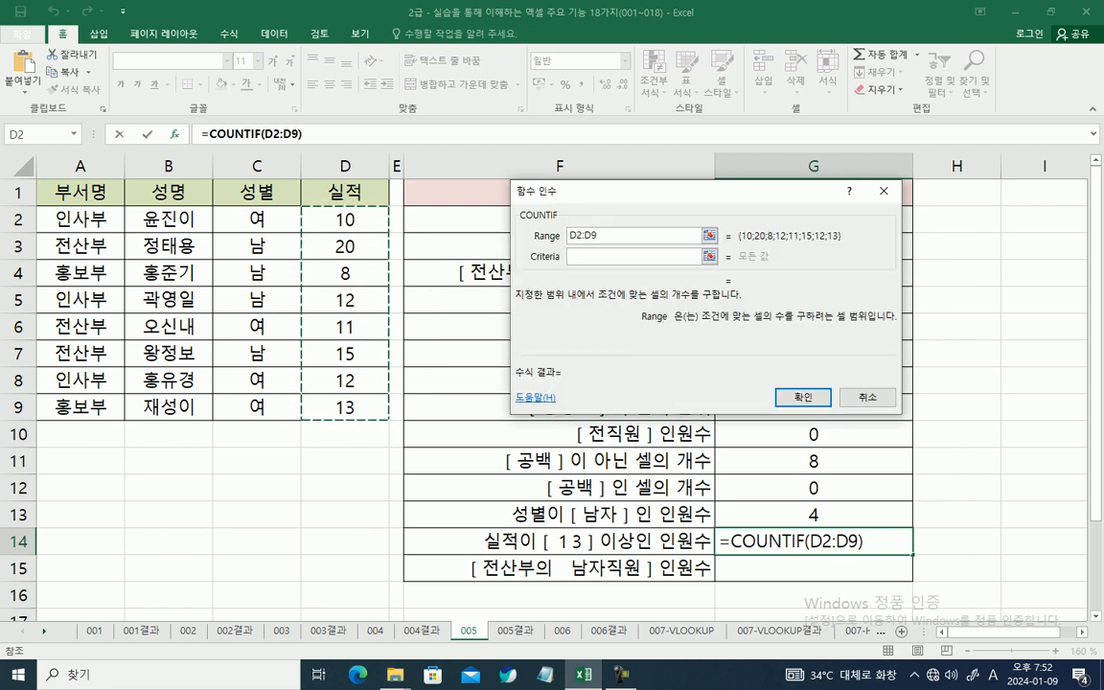
click(634, 257)
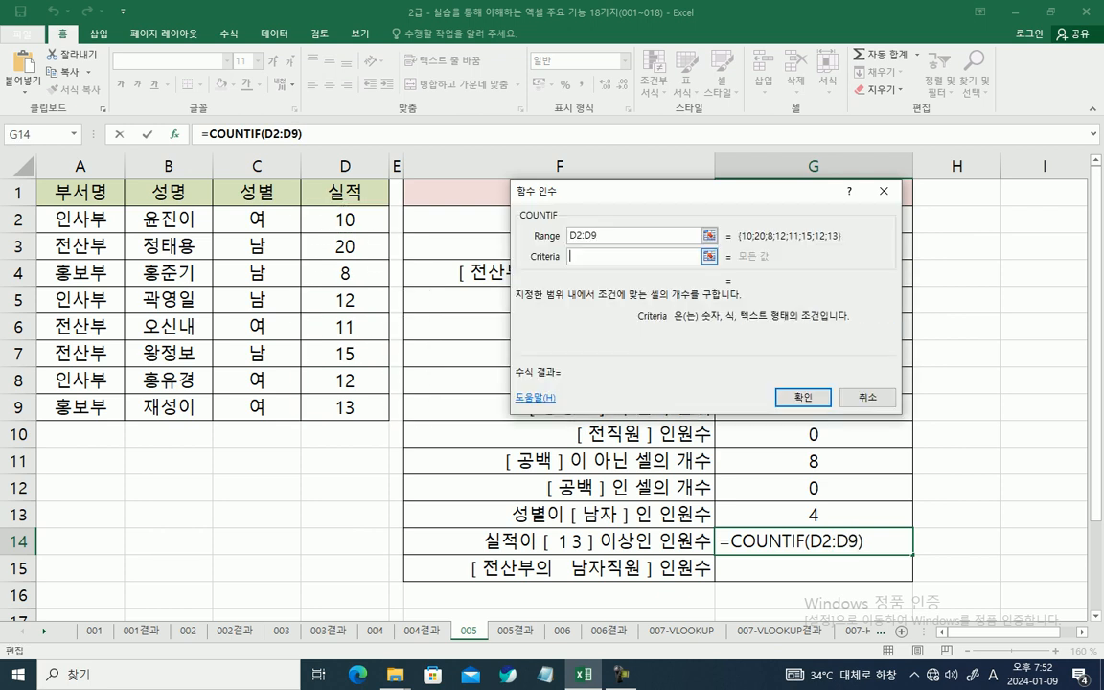
text(>=13)
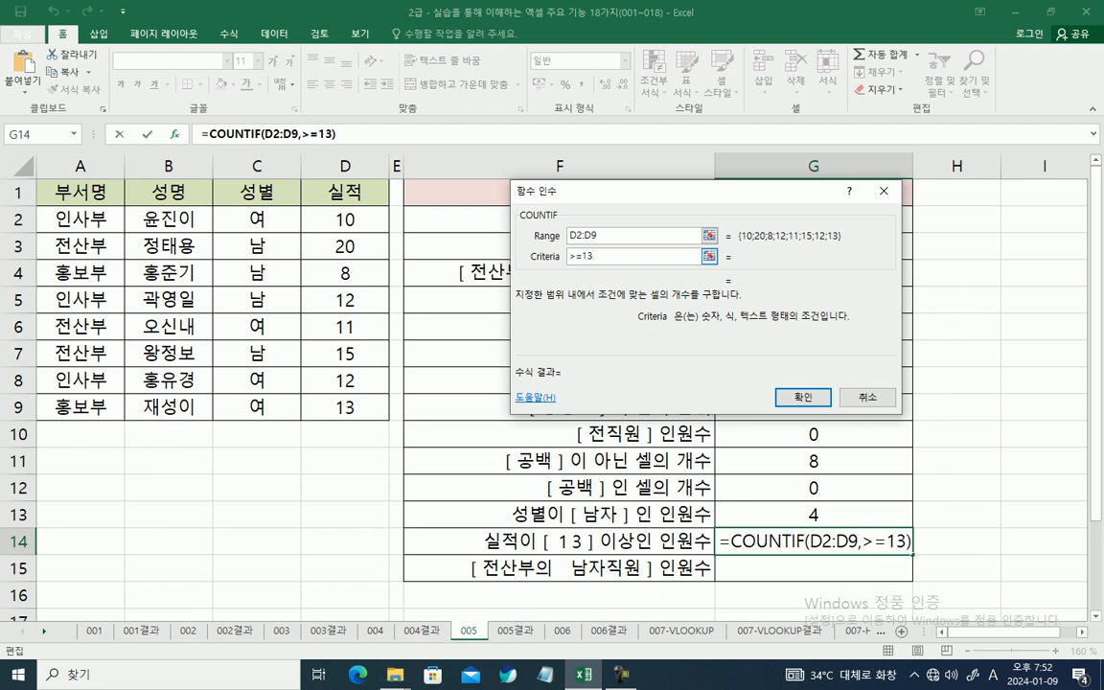
key(Tab)
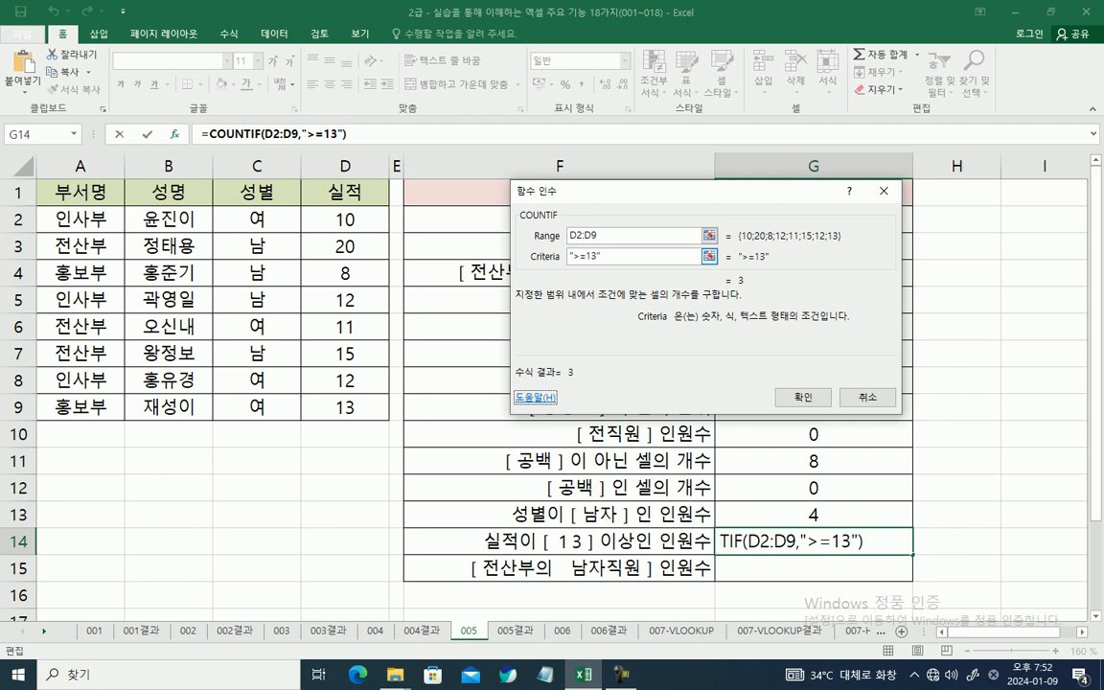
click(570, 254)
click(601, 252)
mouse_move(319, 205)
mouse_down()
mouse_move(341, 231)
mouse_move(381, 413)
mouse_up()
mouse_move(571, 255)
mouse_down()
mouse_move(601, 253)
mouse_move(564, 377)
mouse_move(574, 363)
mouse_up()
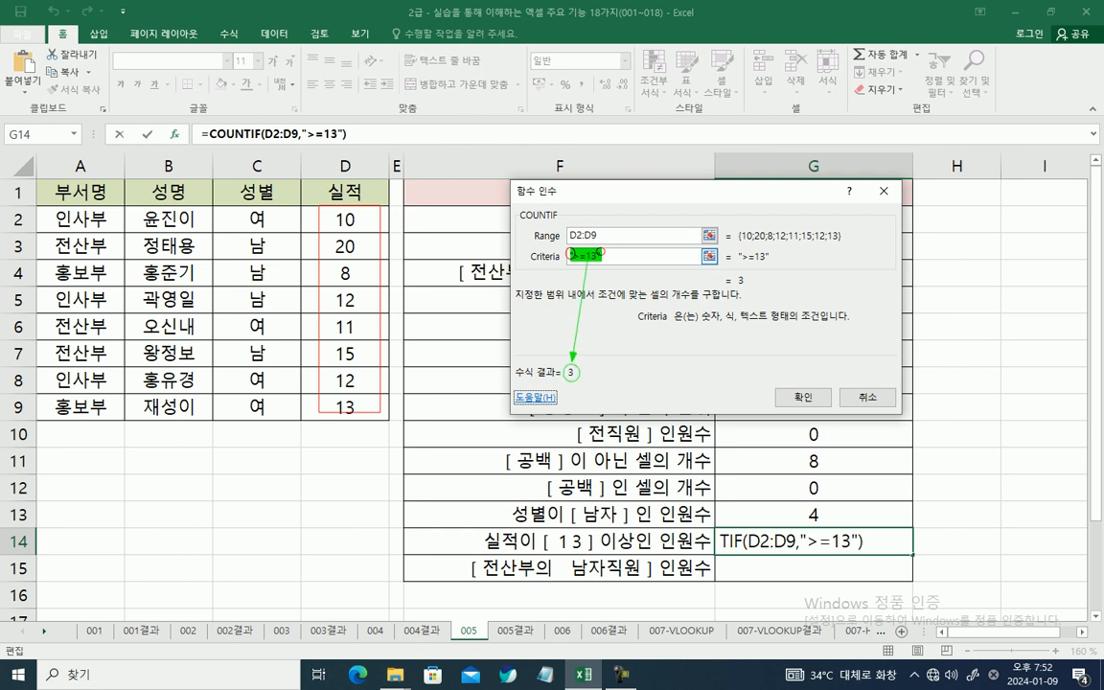
drag(335, 247, 357, 246)
drag(334, 301, 355, 301)
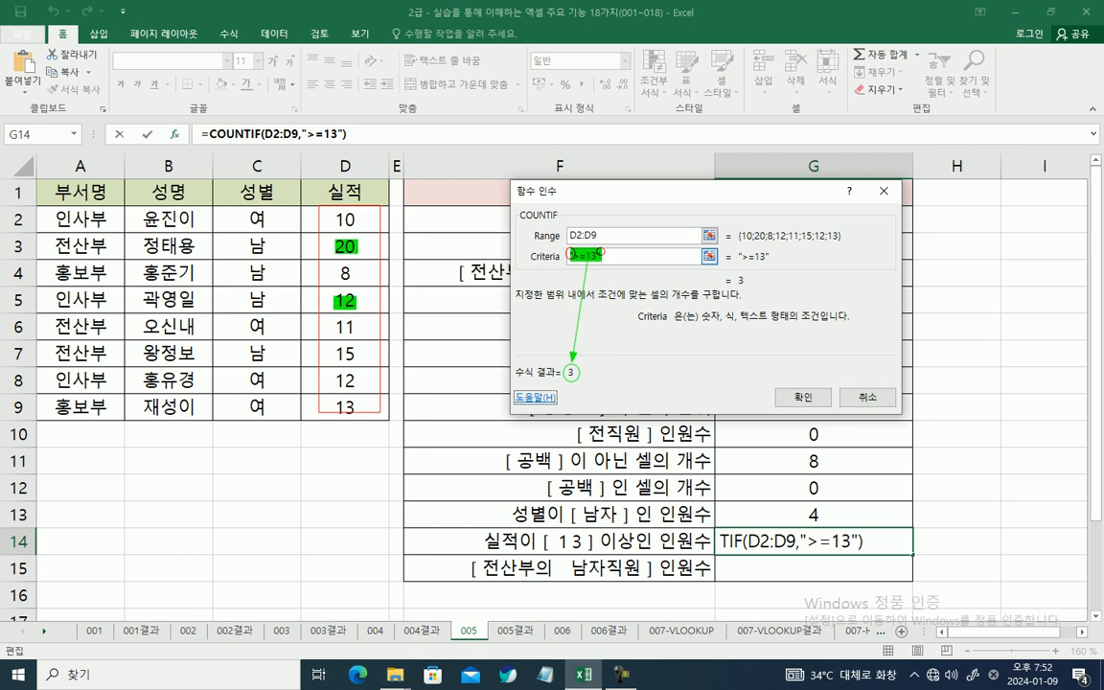
drag(335, 352, 356, 352)
key(ctrl+z)
key(ctrl+z)
drag(334, 352, 348, 352)
drag(335, 406, 353, 406)
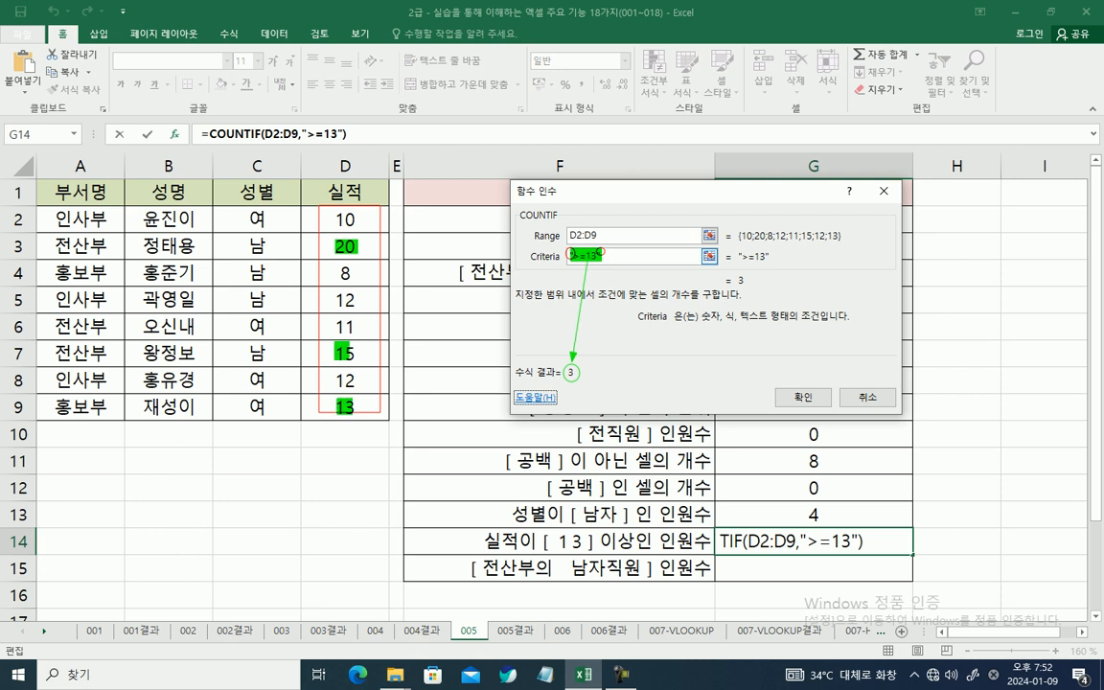
key(Escape)
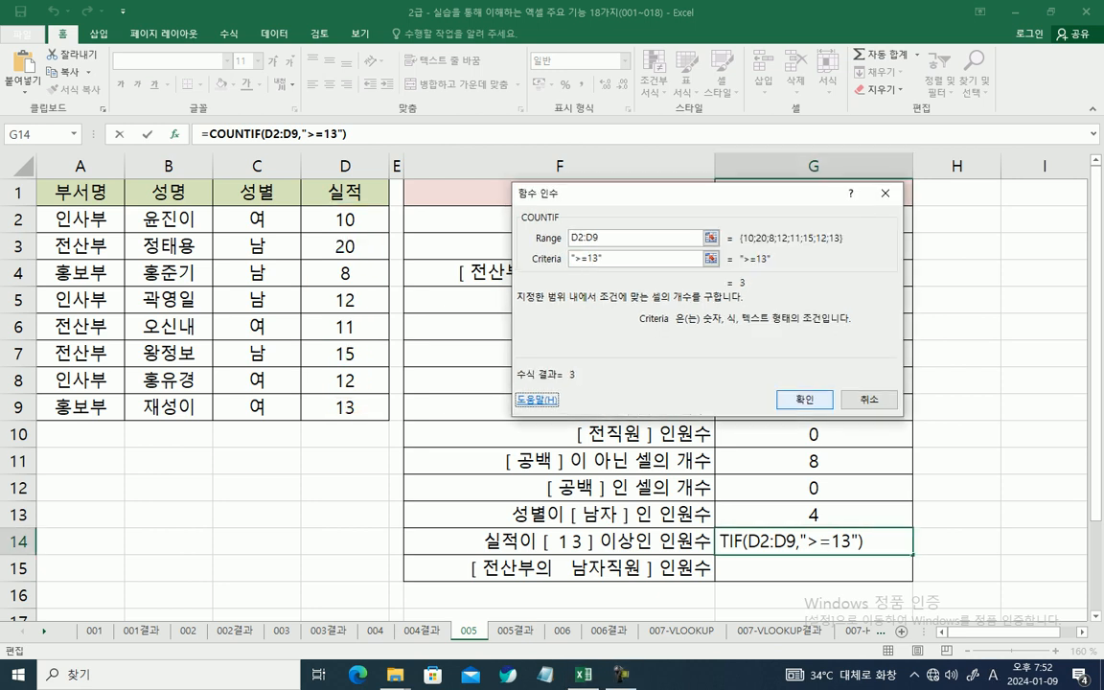
Step: Confirm G14's COUNTIF formula and start a COUNTIFS formula in G15 with its function arguments open
key(Return)
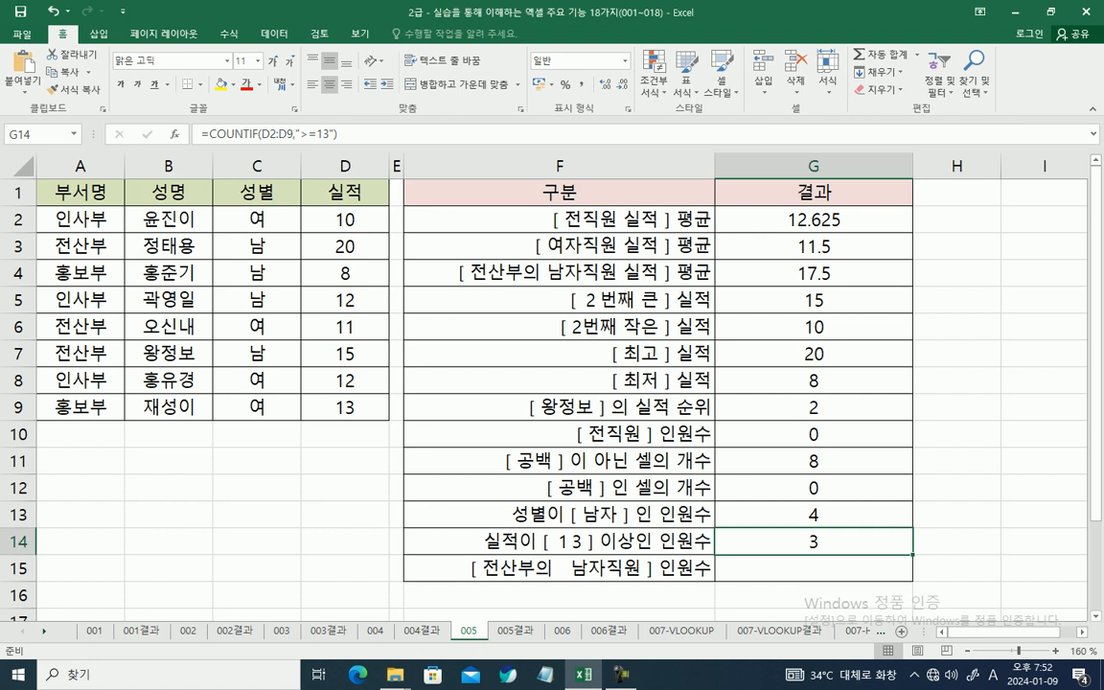
click(813, 568)
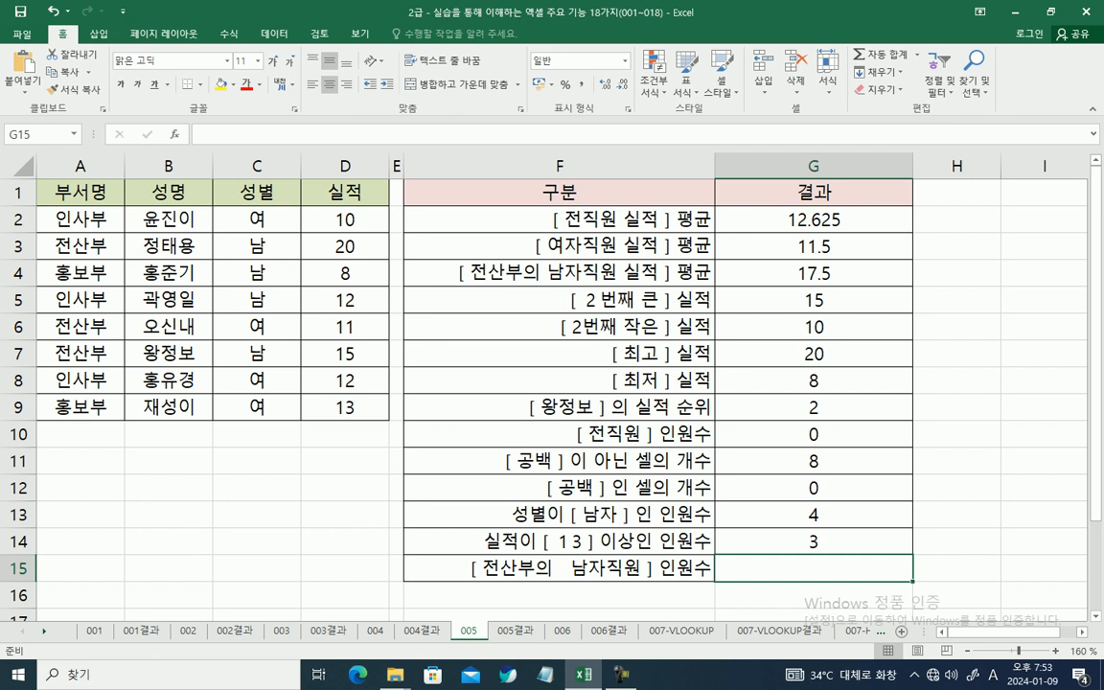
click(202, 134)
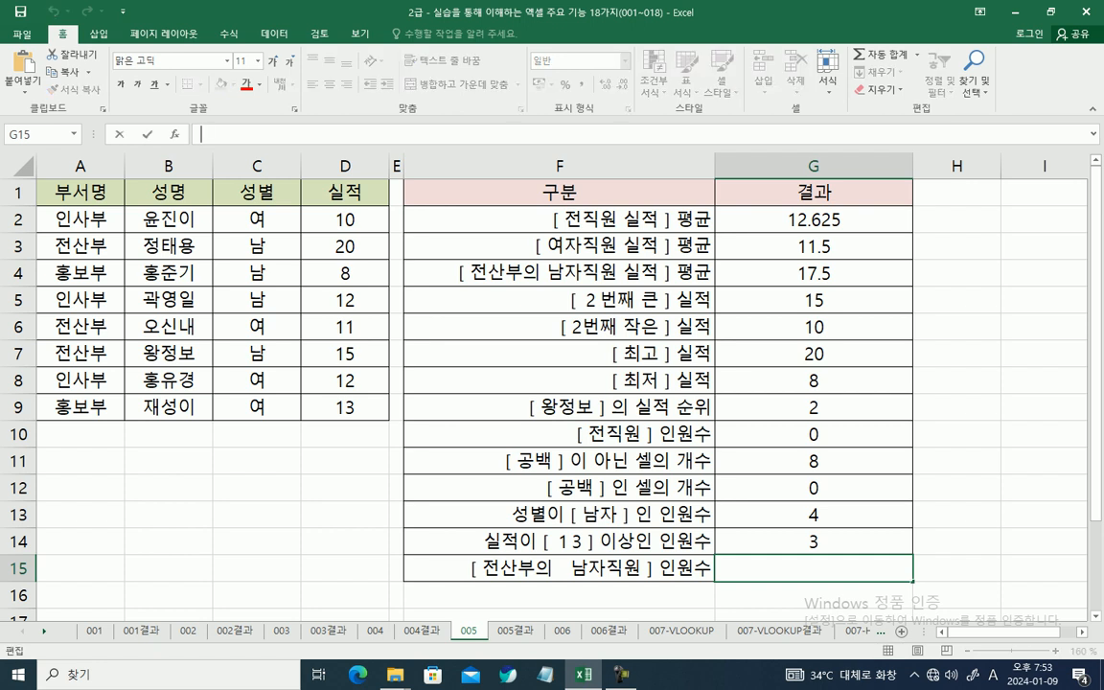
text(=)
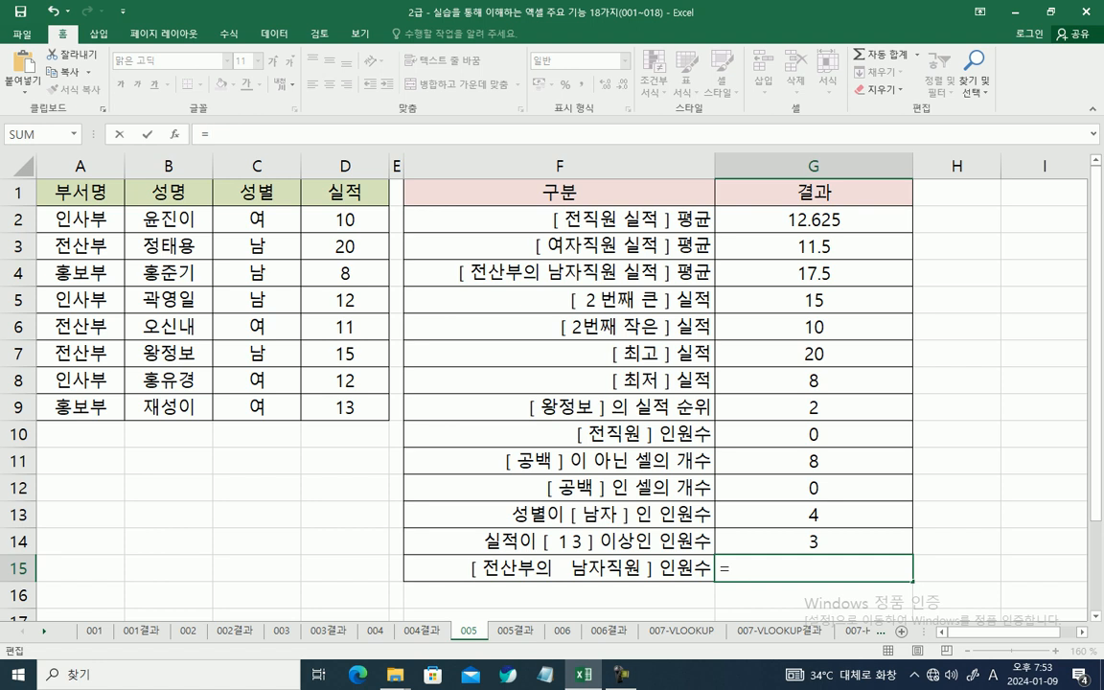
text(COU)
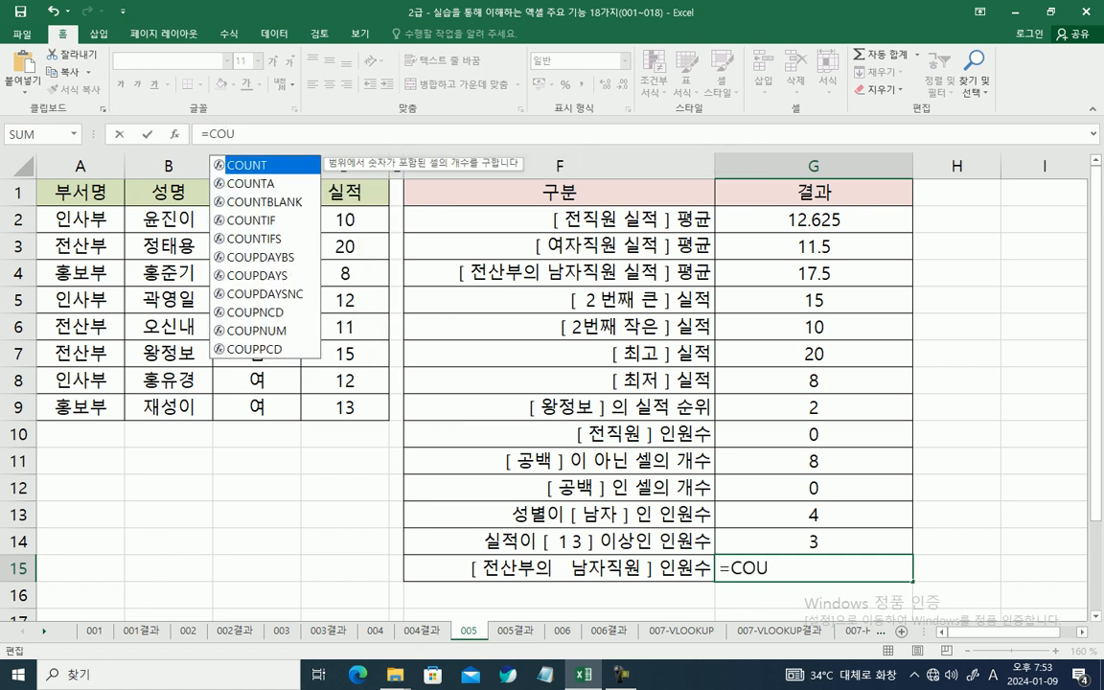
key(Down)
key(Down)
key(Down)
key(Down)
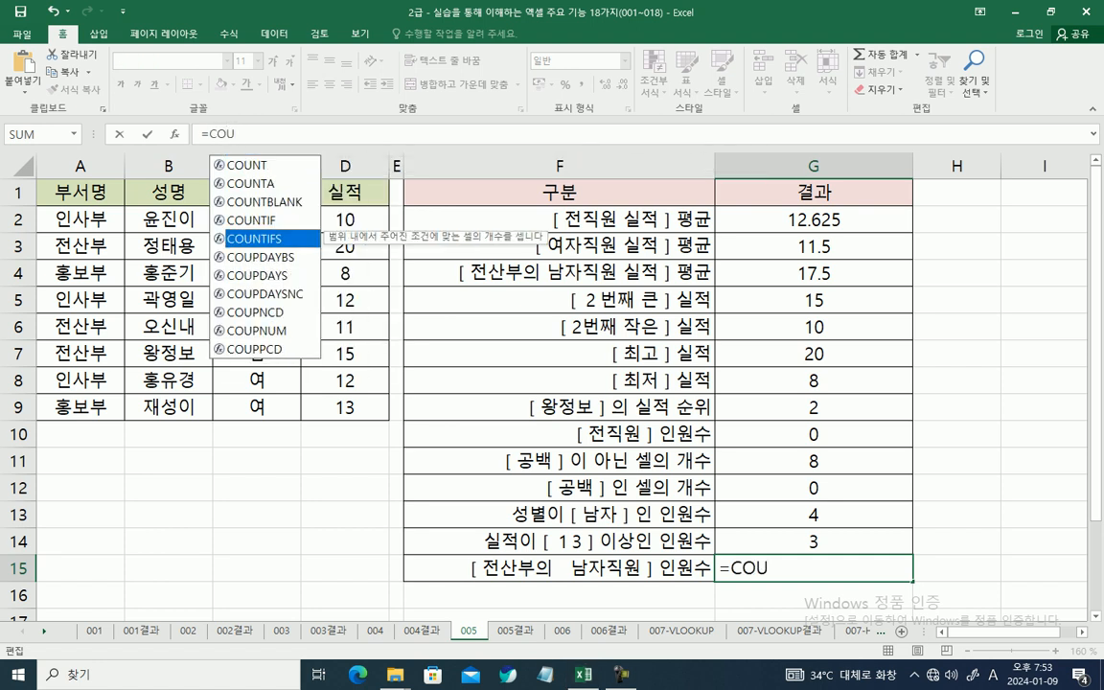
key(Tab)
key(ctrl+a)
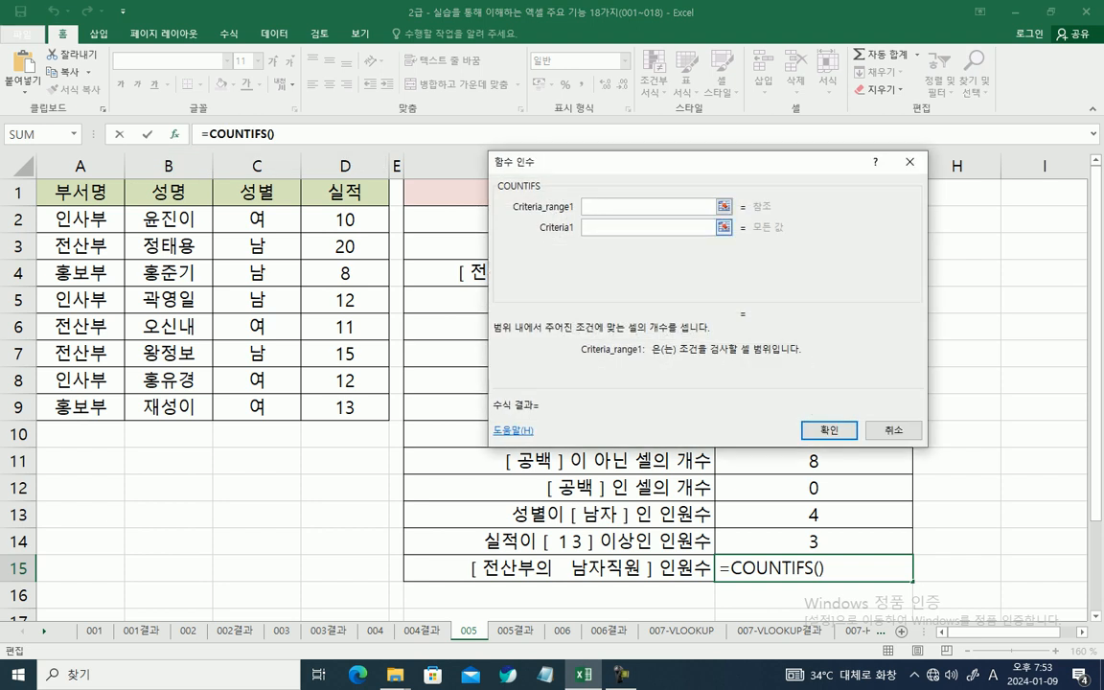
Step: Set the first COUNTIFS condition in G15 to the criterion "전산부" over the department range A2:A9
key(Tab)
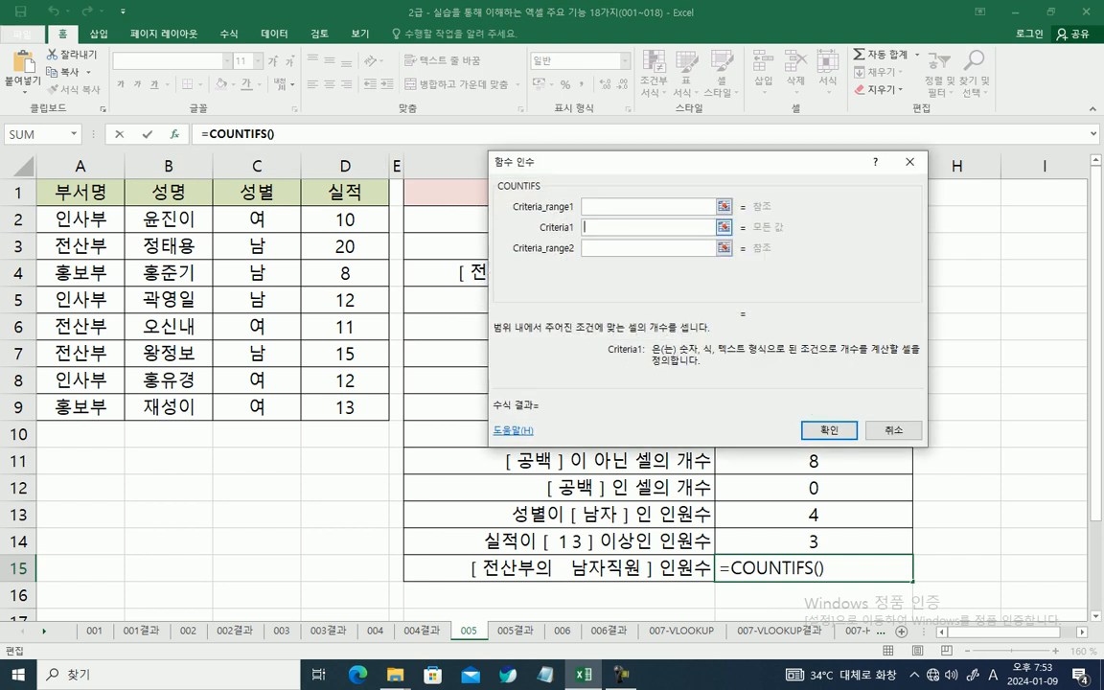
key(Hangul)
text(전산부)
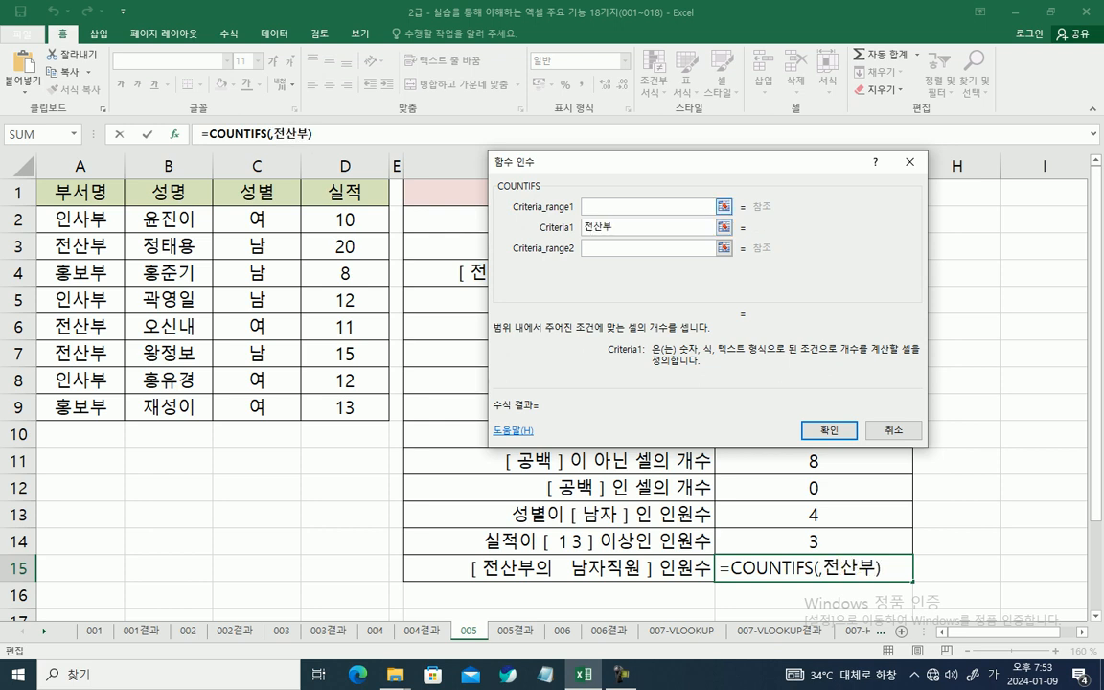
click(656, 207)
drag(81, 218, 80, 406)
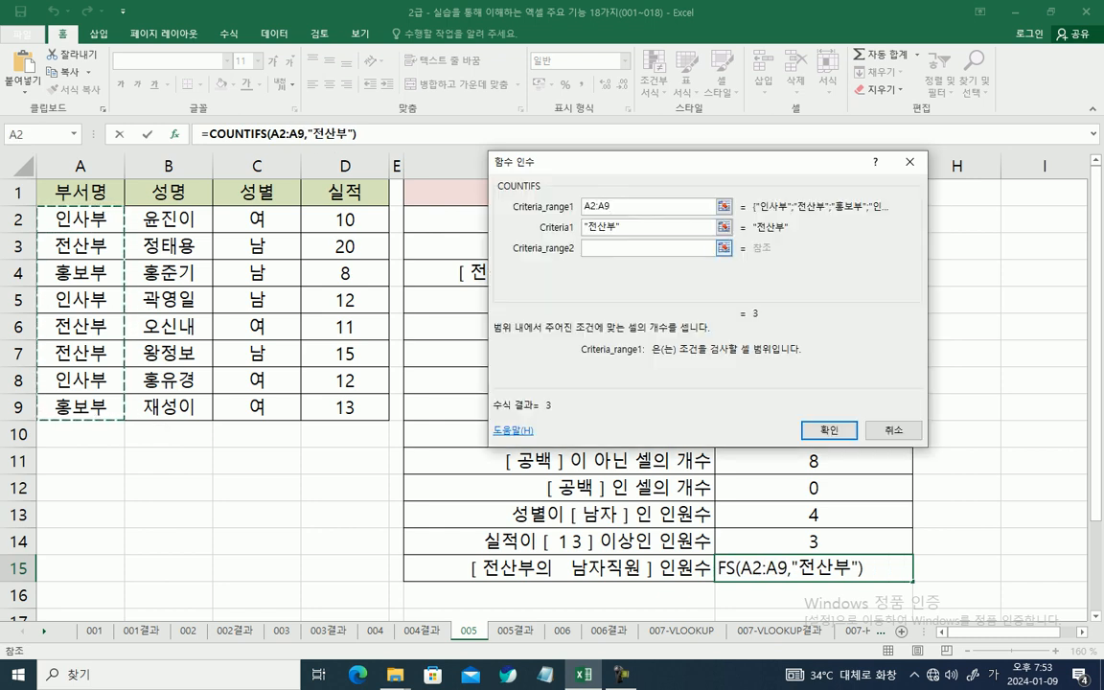
Step: Add the second COUNTIFS condition "남" over the gender range C2:C9 and complete the formula in G15
key(Tab)
key(Tab)
key(Tab)
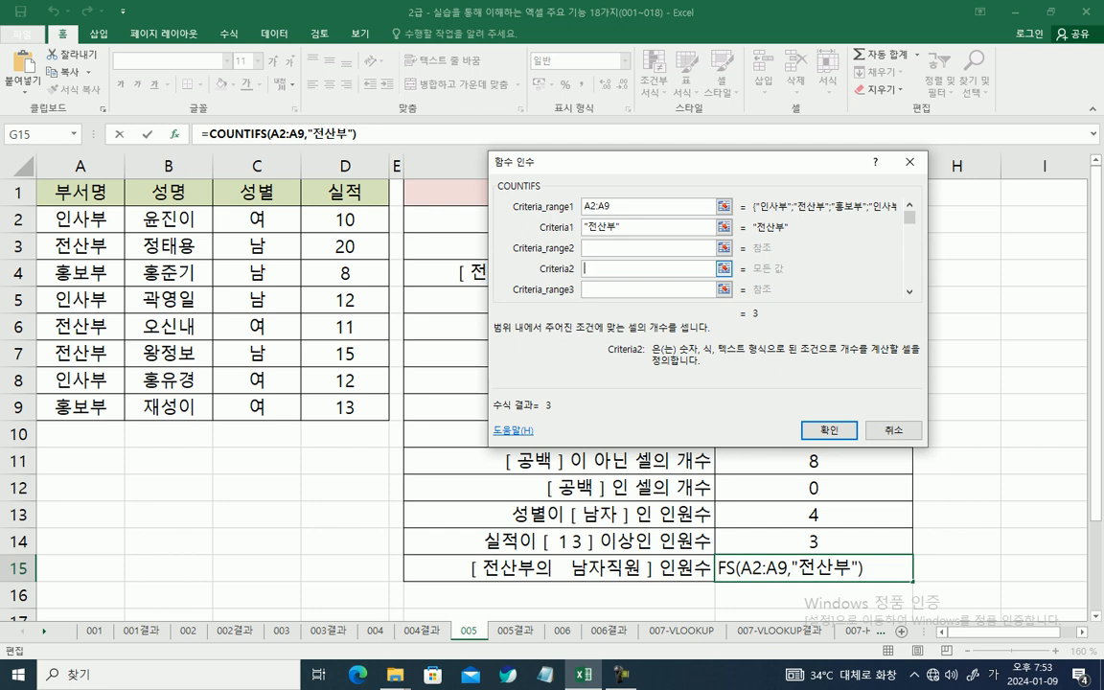
text(나ㅁ)
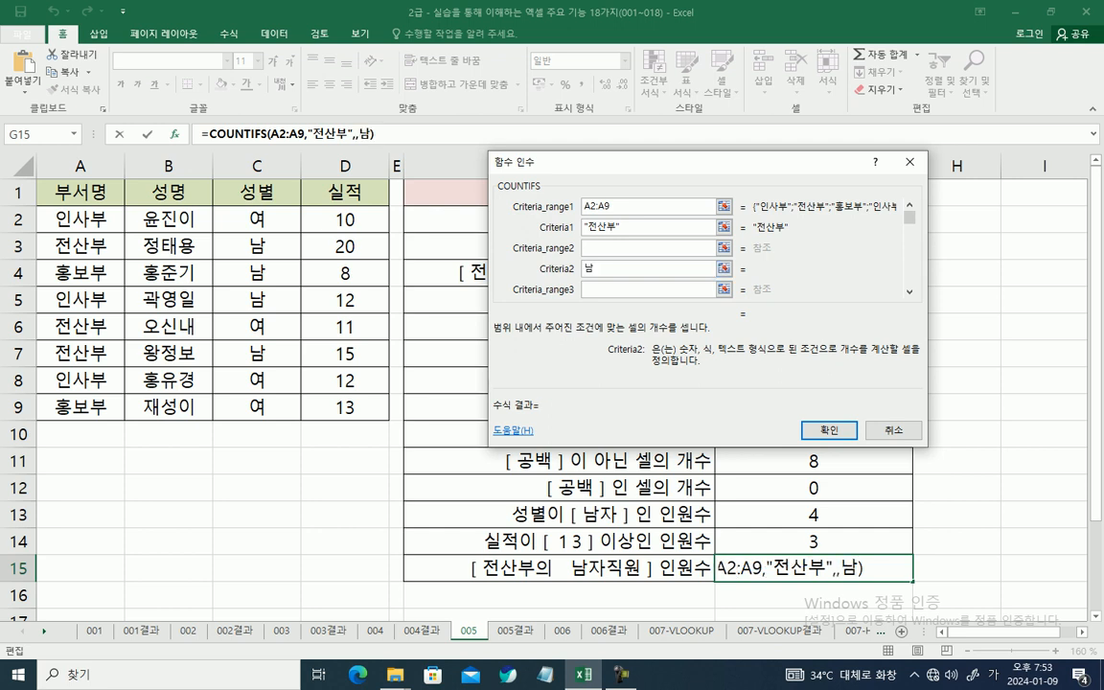
click(648, 248)
drag(257, 219, 257, 406)
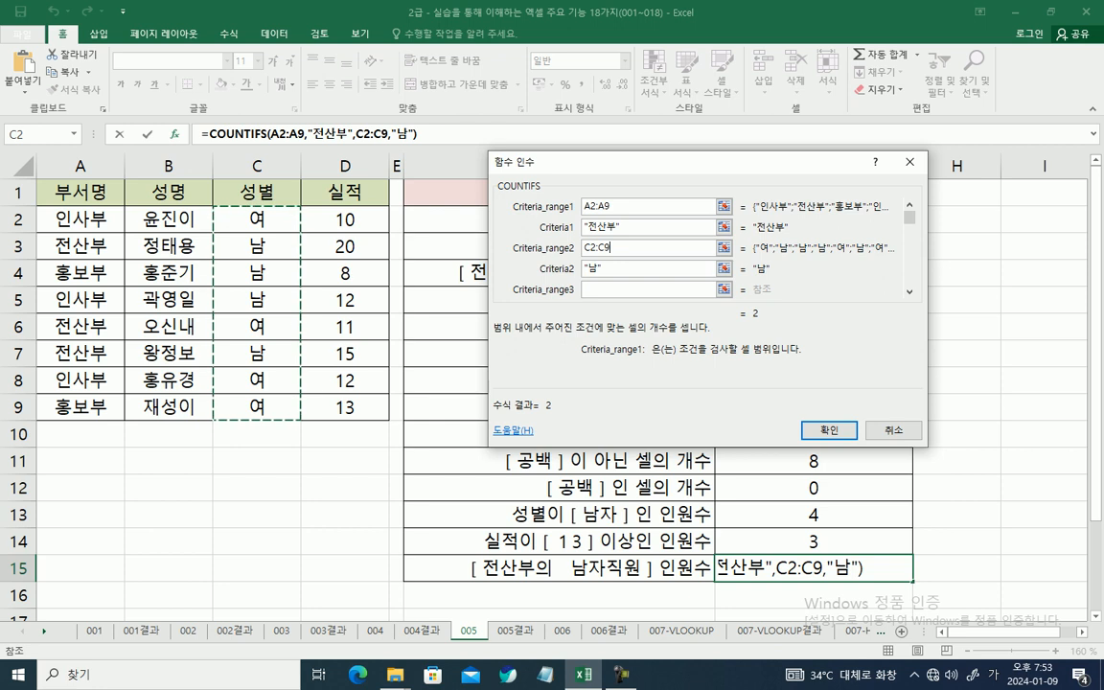
key(Return)
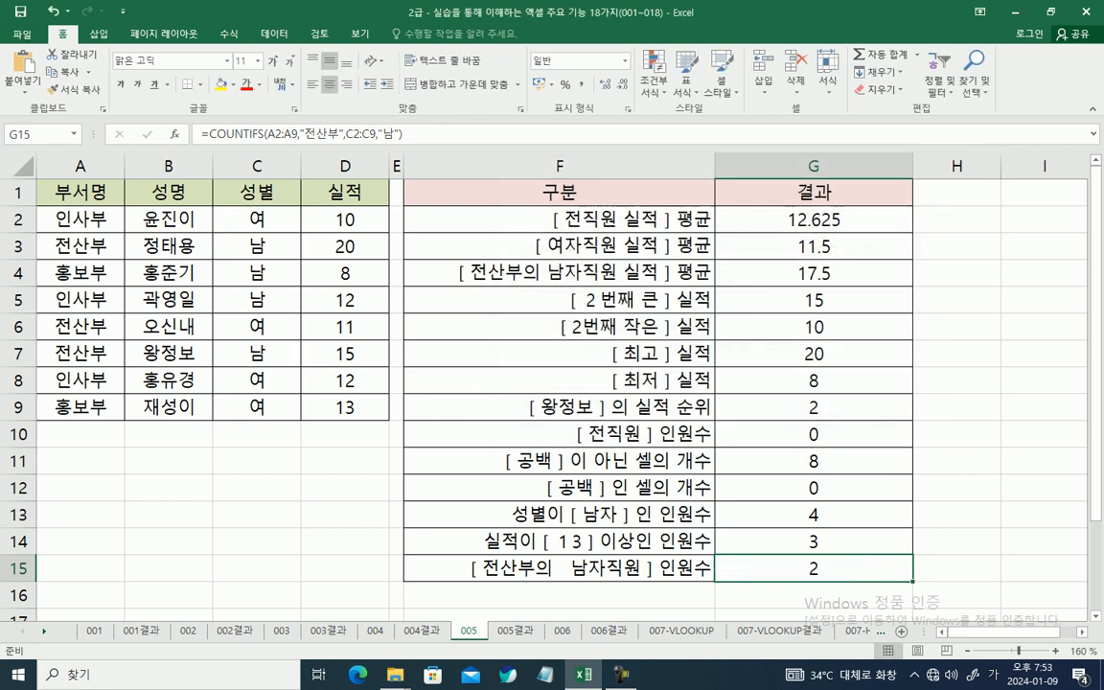